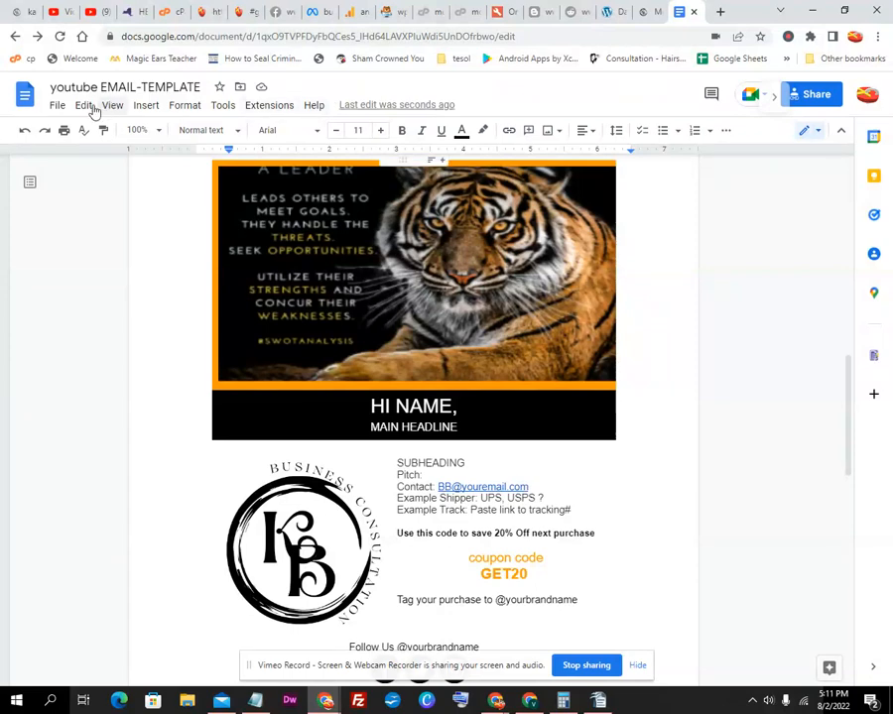
Make a copy of the template named 'Copy of youtube EMAIL-TEMPLATE' in My Drive
click(58, 106)
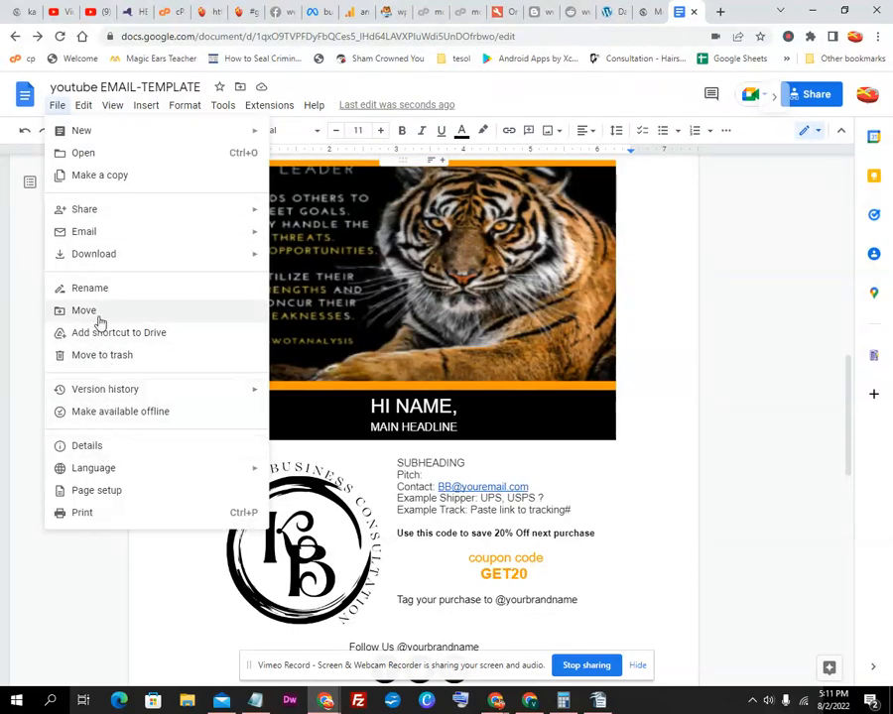
click(100, 175)
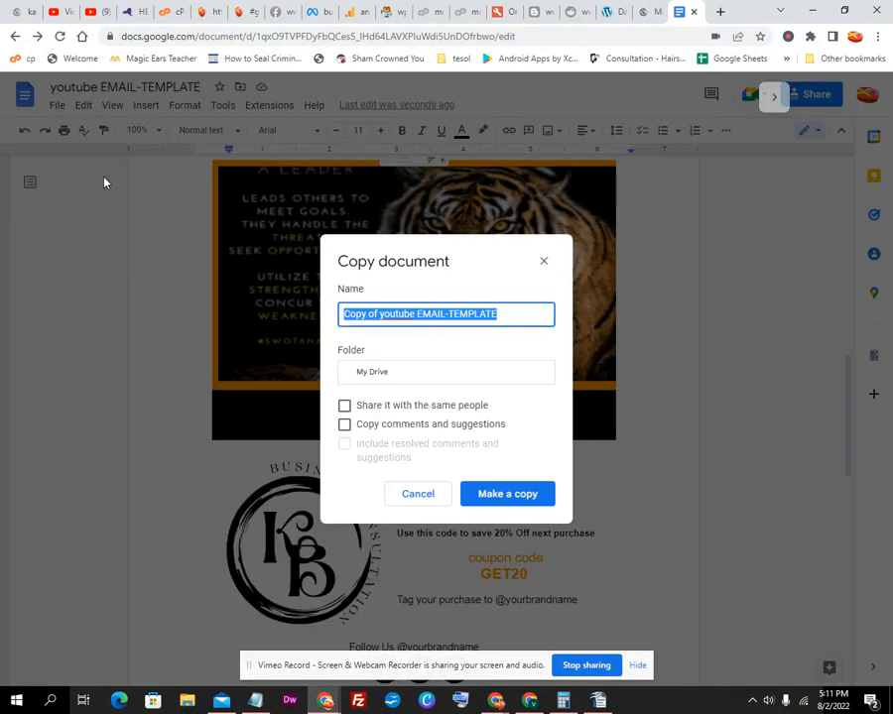
click(380, 313)
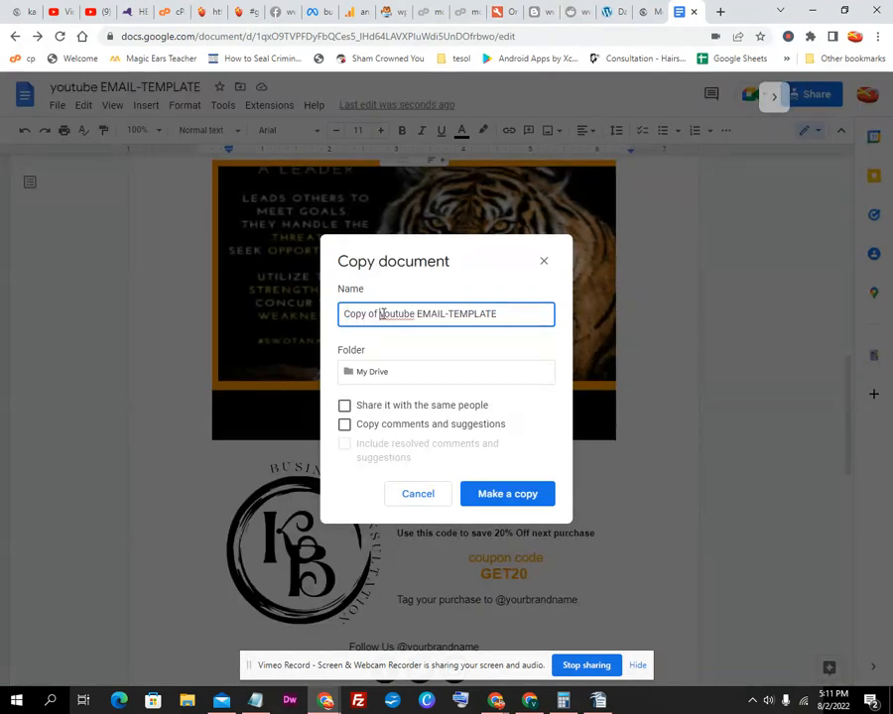
drag(380, 313, 290, 316)
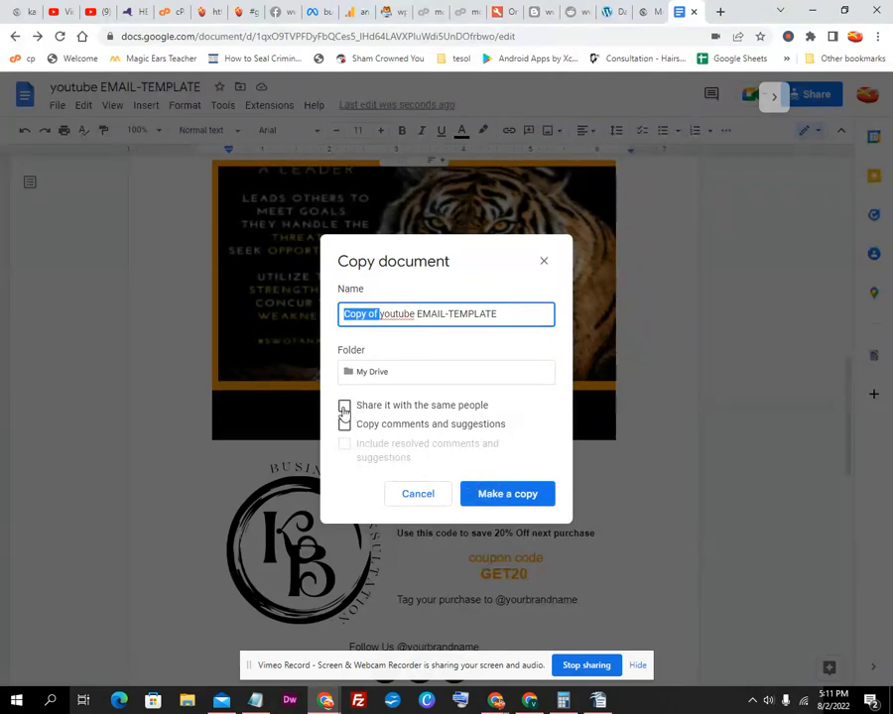
click(501, 495)
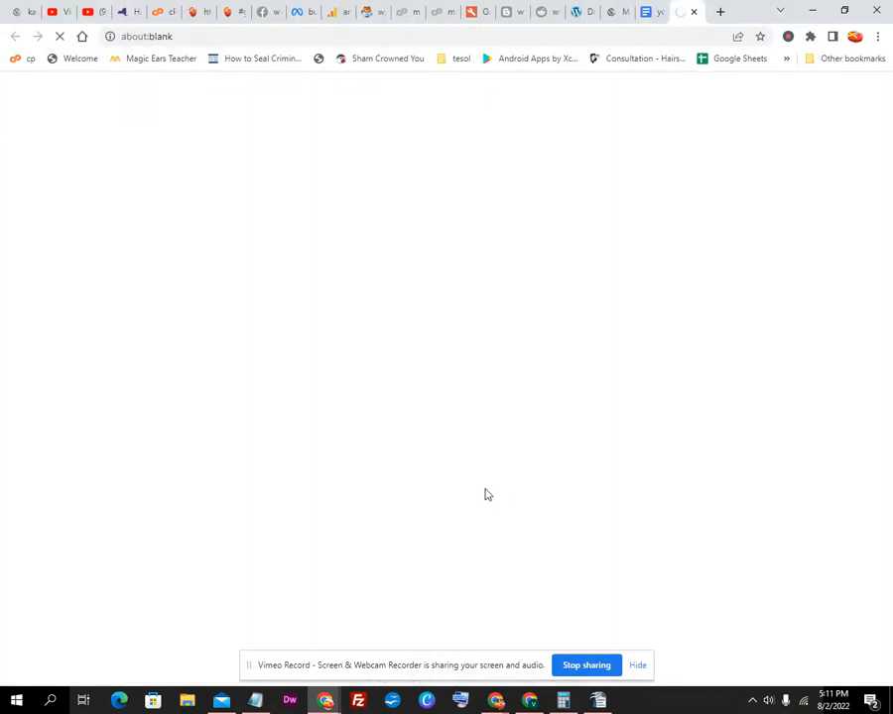
Close the original template and move the copied document into a new window
click(648, 16)
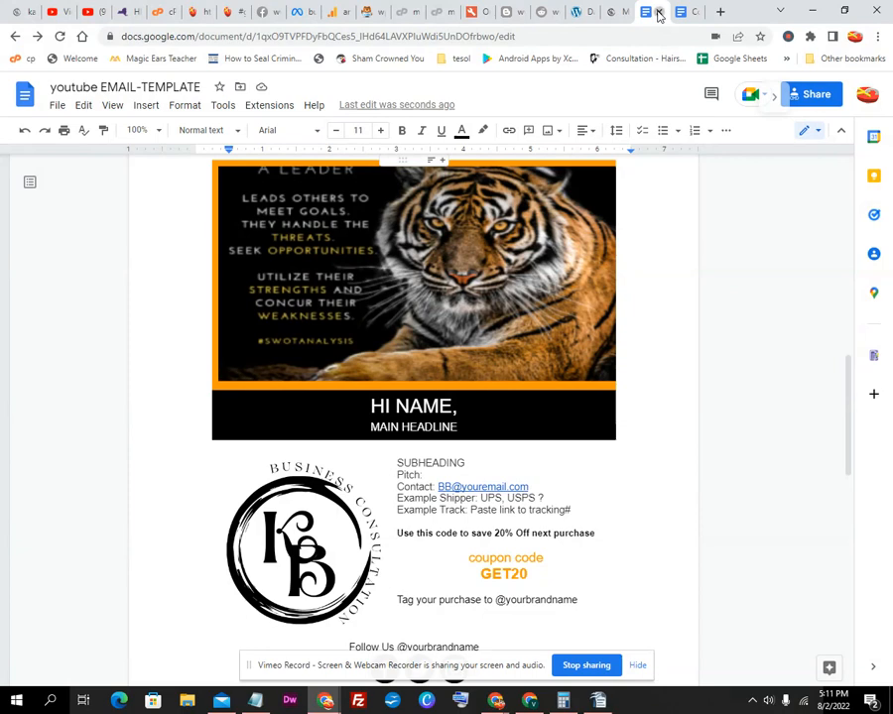
click(659, 13)
right_click(652, 21)
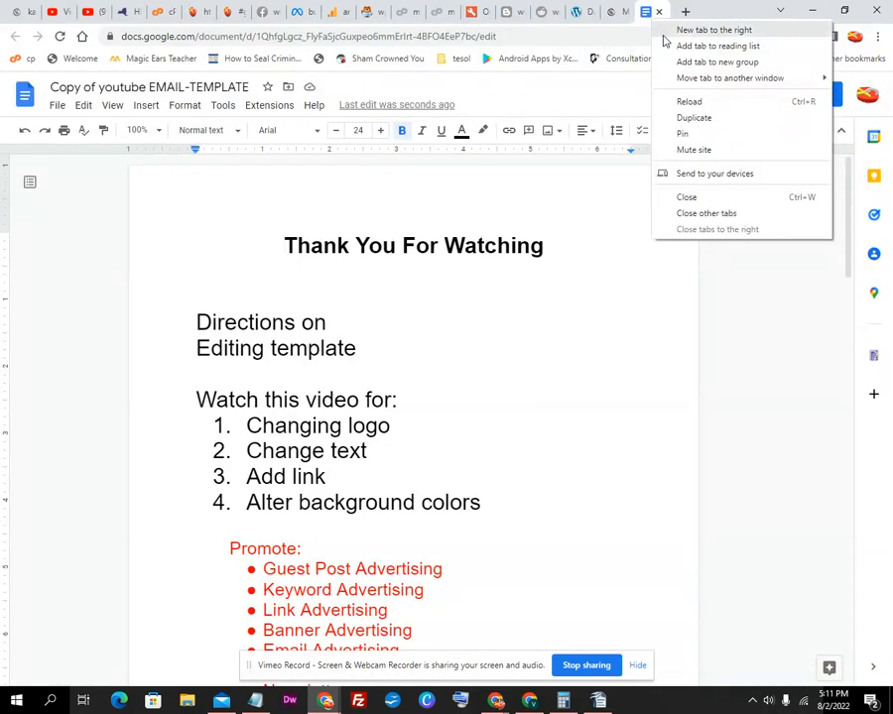
mouse_move(683, 80)
click(630, 78)
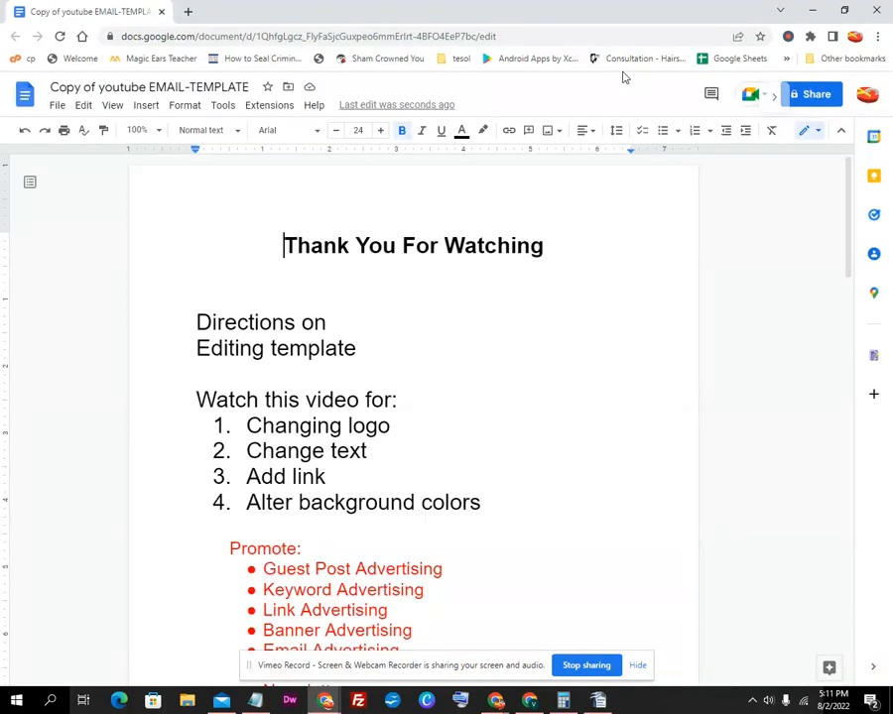
Scroll down to the tiger banner image and select it
scroll(420, 311, down, 5)
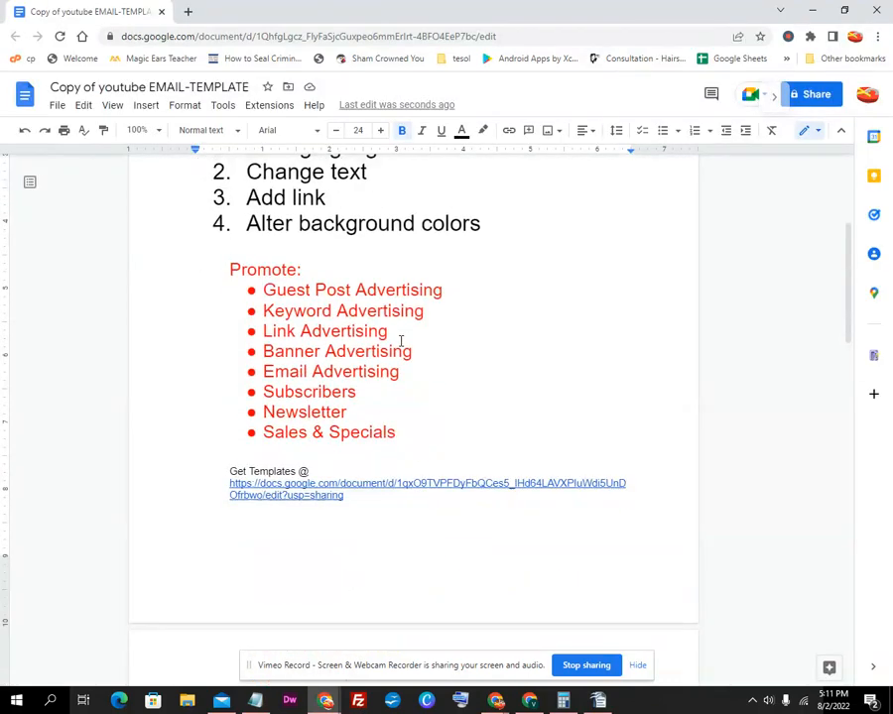
scroll(401, 341, down, 5)
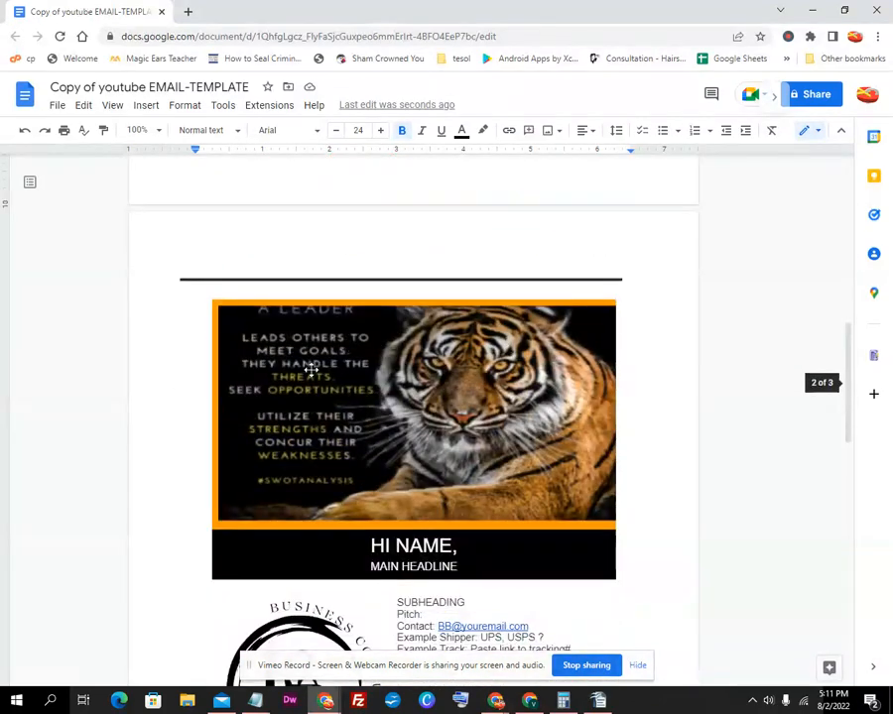
click(331, 280)
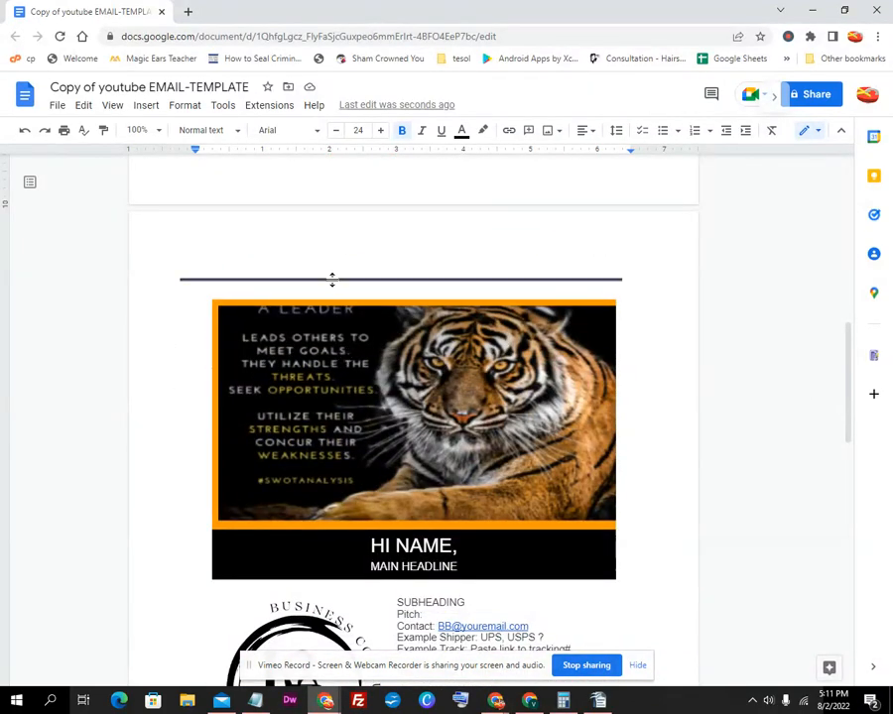
scroll(397, 303, down, 2)
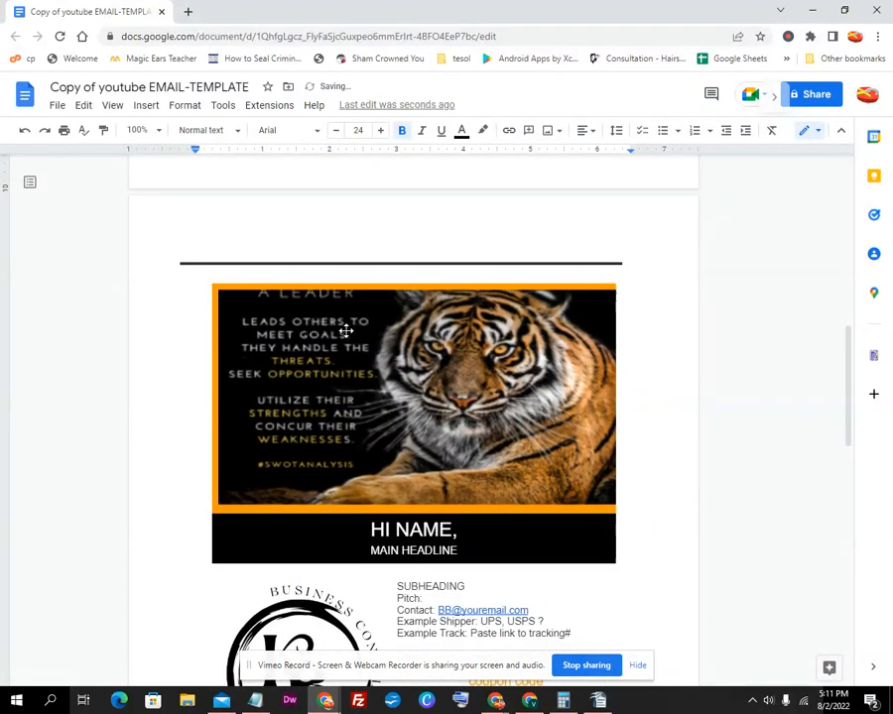
scroll(344, 333, down, 1)
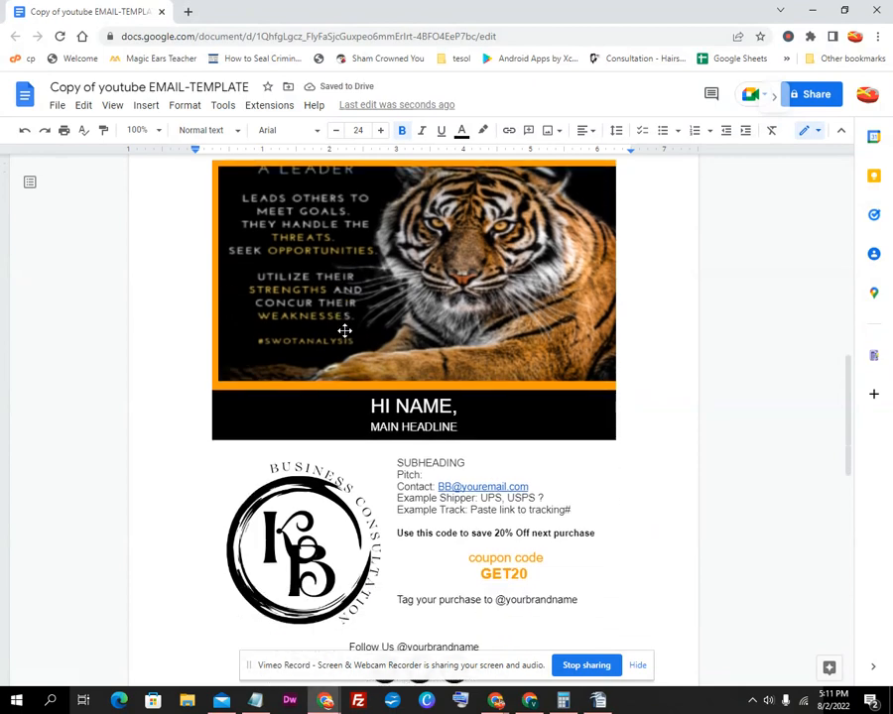
scroll(342, 330, up, 2)
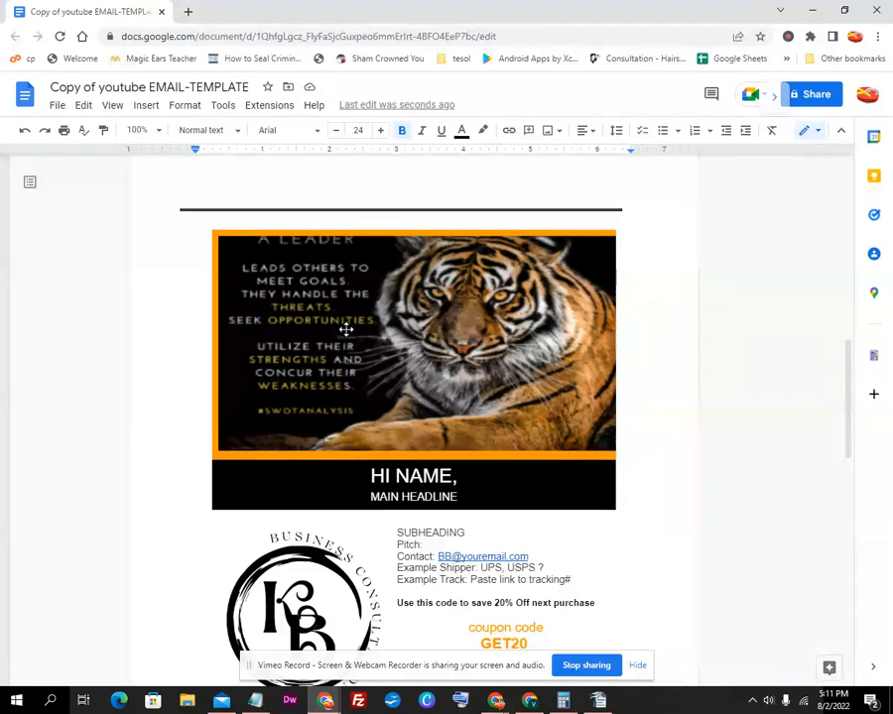
click(345, 329)
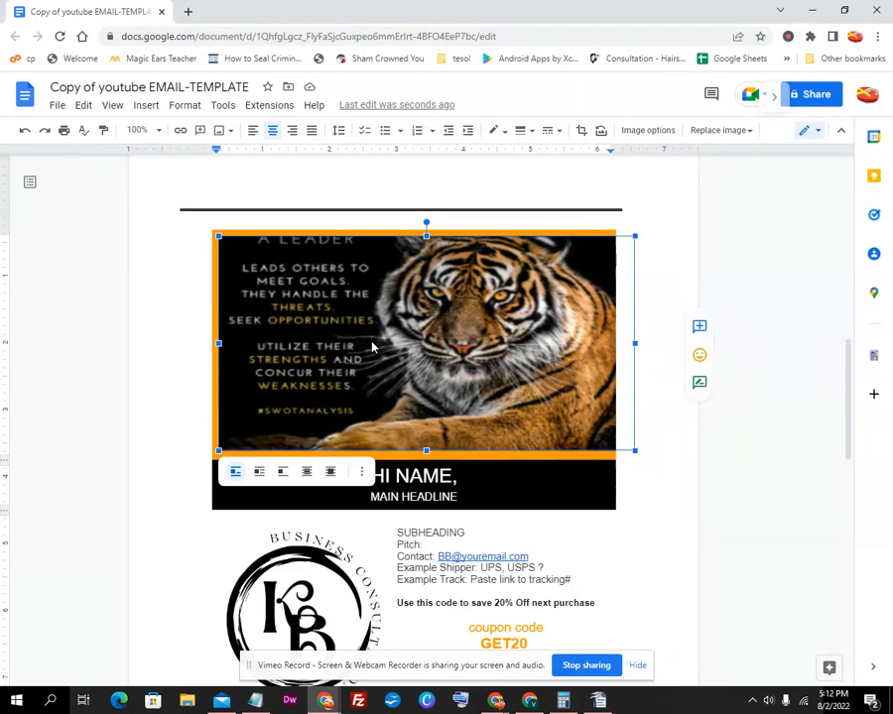
Replace the tiger image by URL with the pasted KB business consultation logo address
right_click(372, 342)
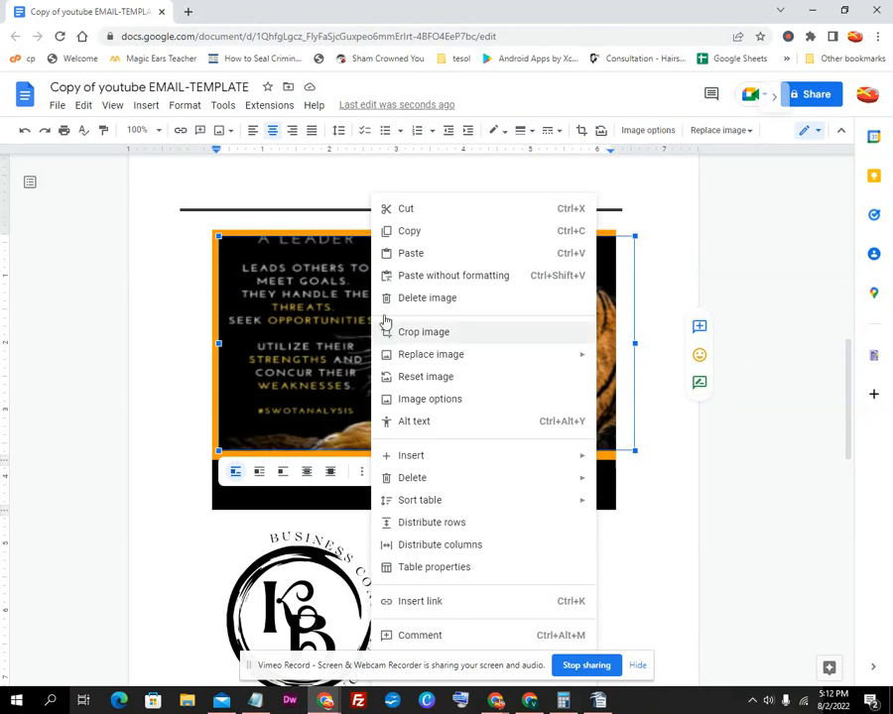
mouse_move(453, 357)
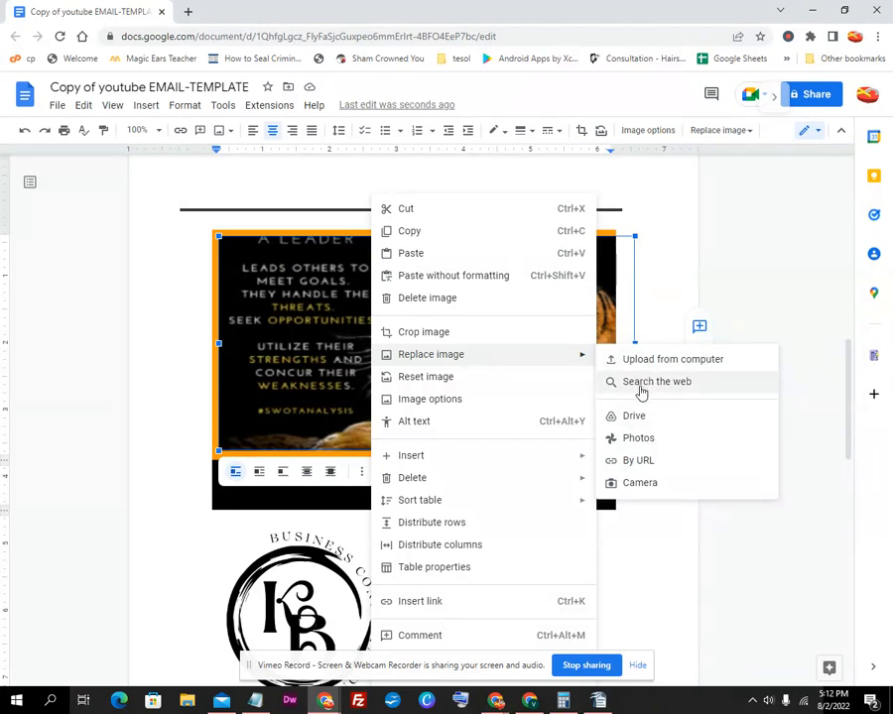
click(637, 464)
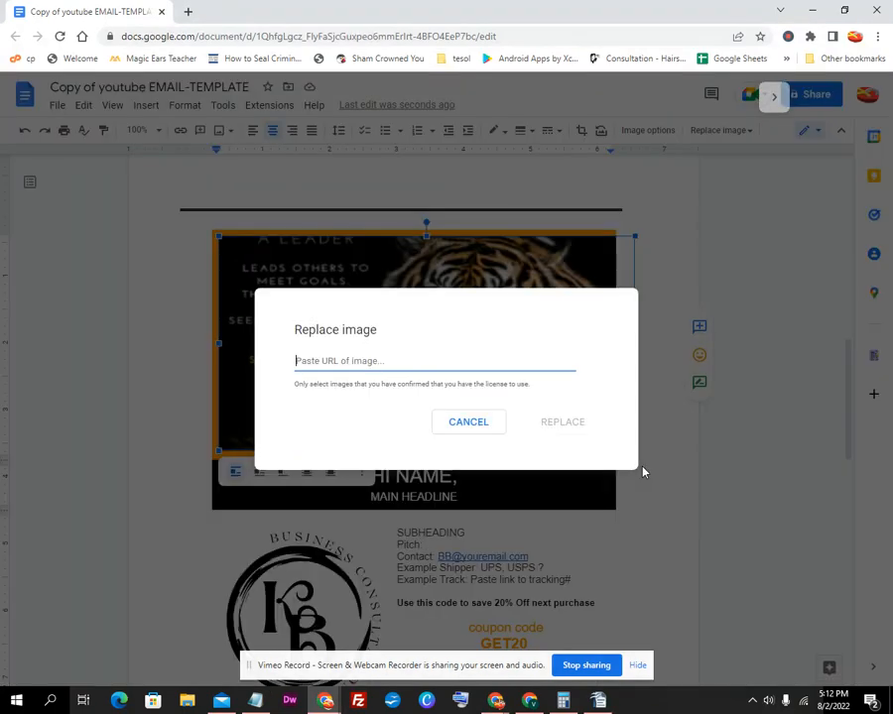
right_click(463, 365)
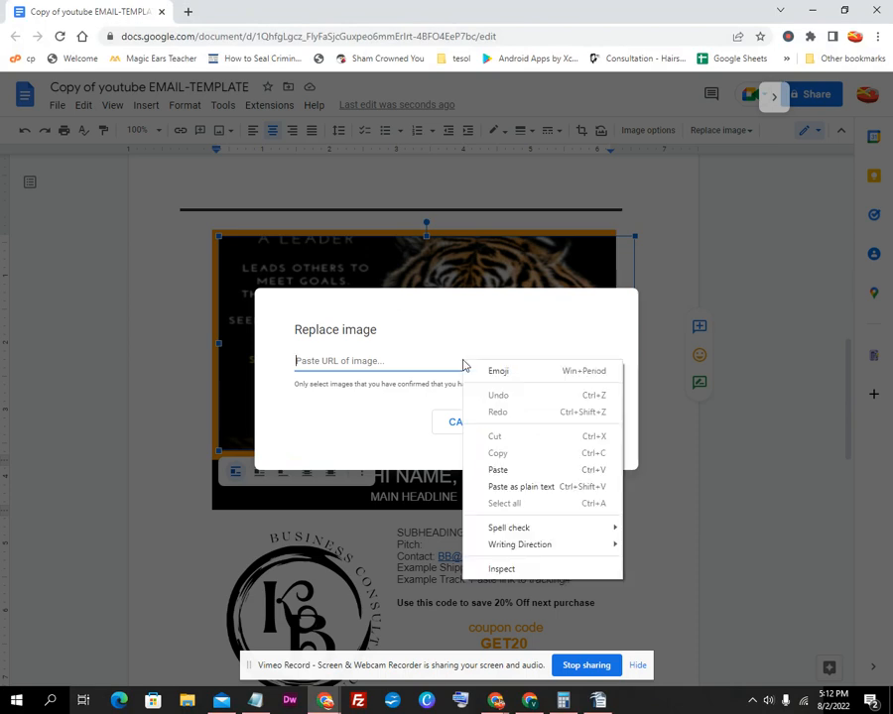
click(498, 470)
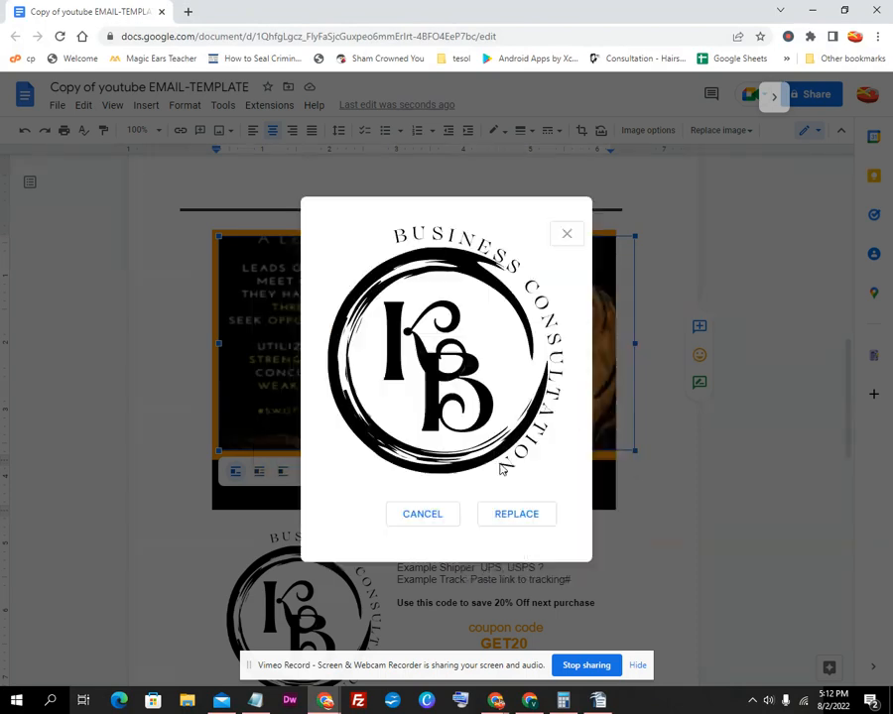
click(517, 516)
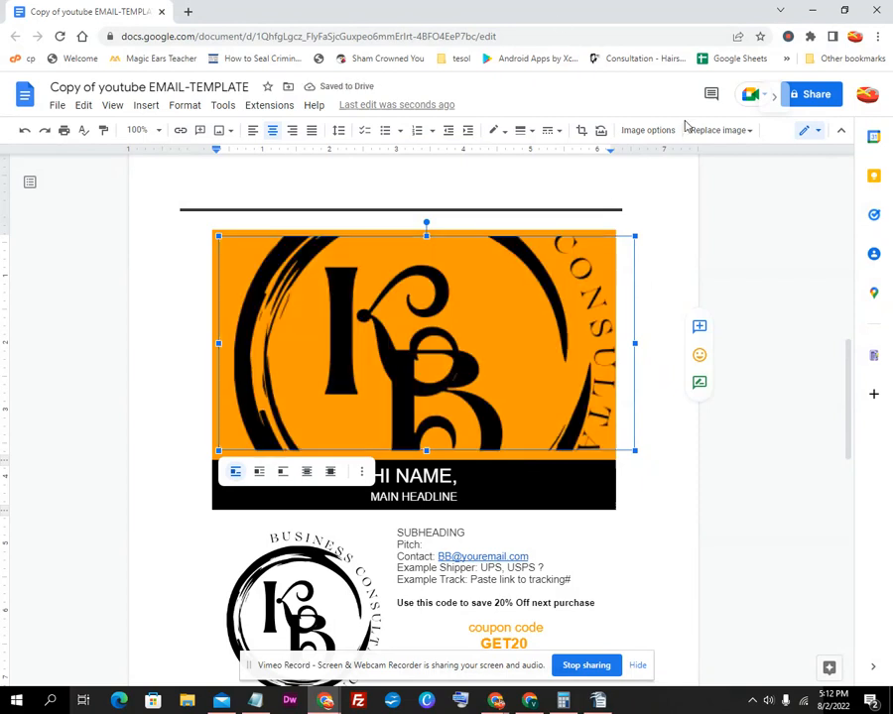
Shrink the logo so it fits inside the orange banner
click(681, 507)
click(615, 442)
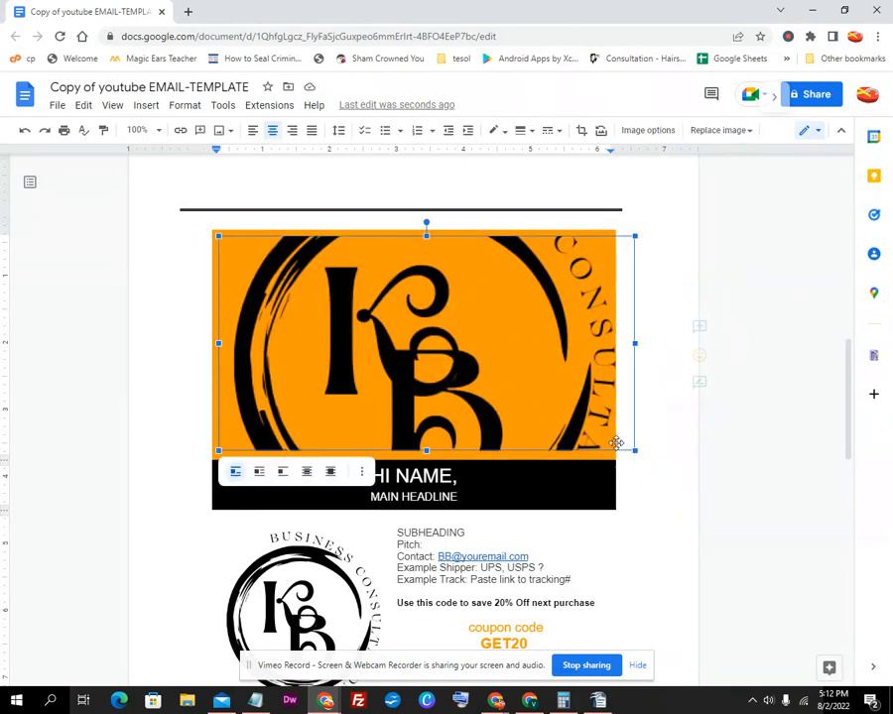
drag(635, 449, 526, 395)
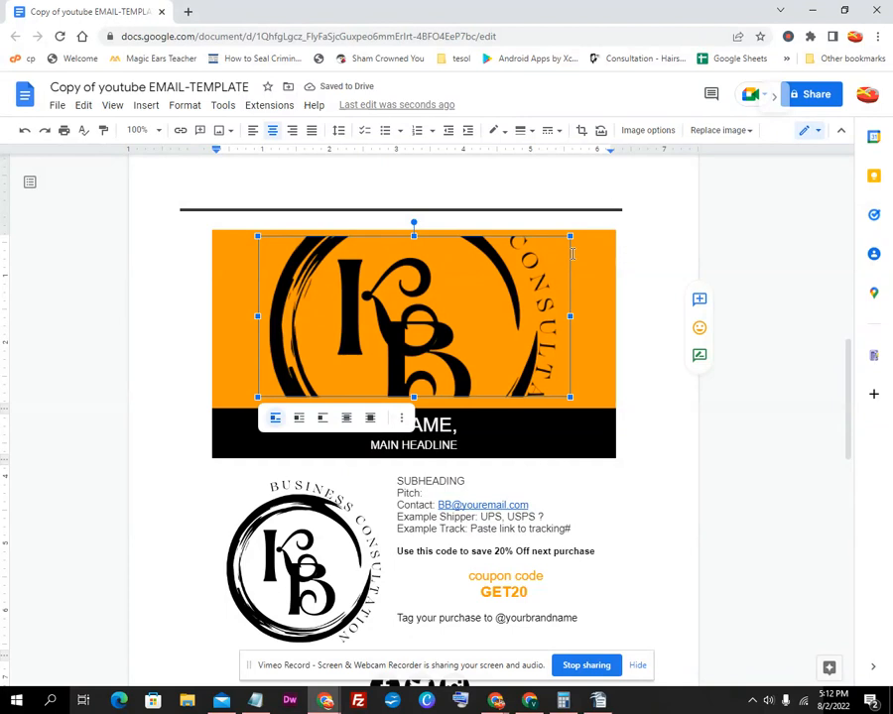
click(677, 470)
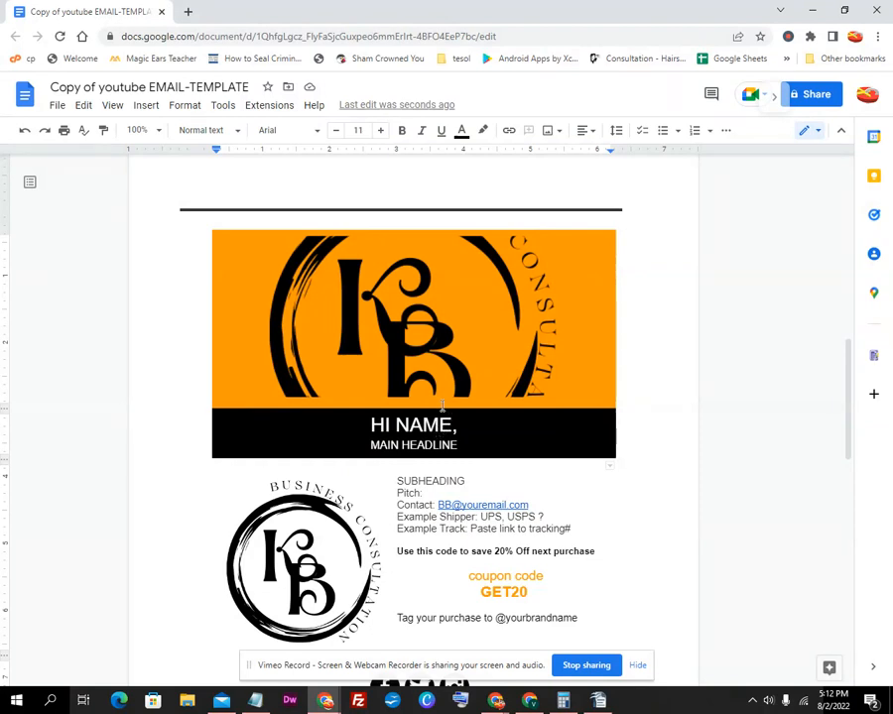
Replace NAME in the HI NAME, greeting with the recipient's name
click(369, 424)
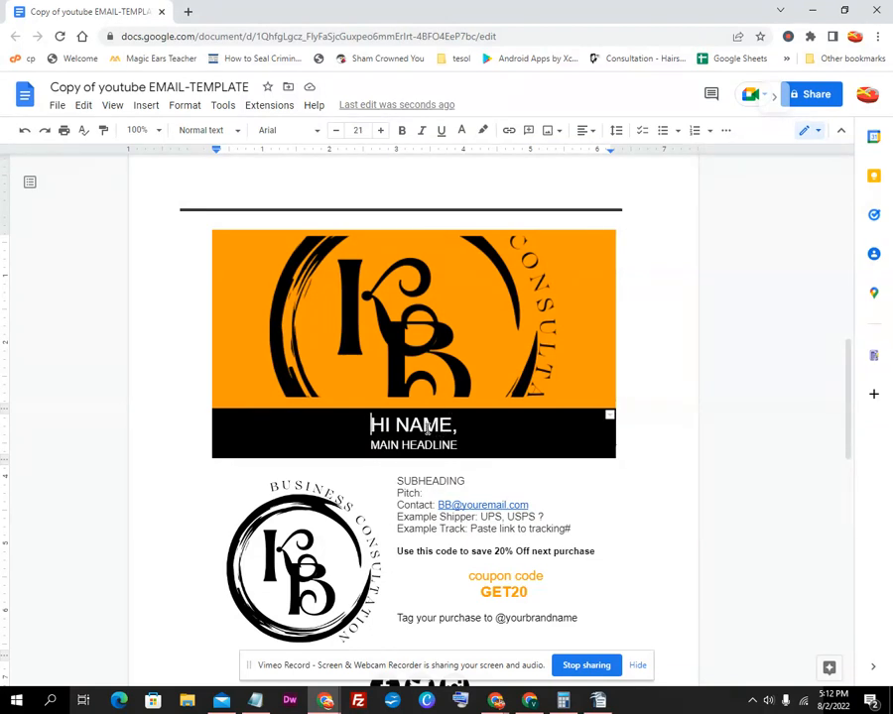
drag(452, 426, 398, 425)
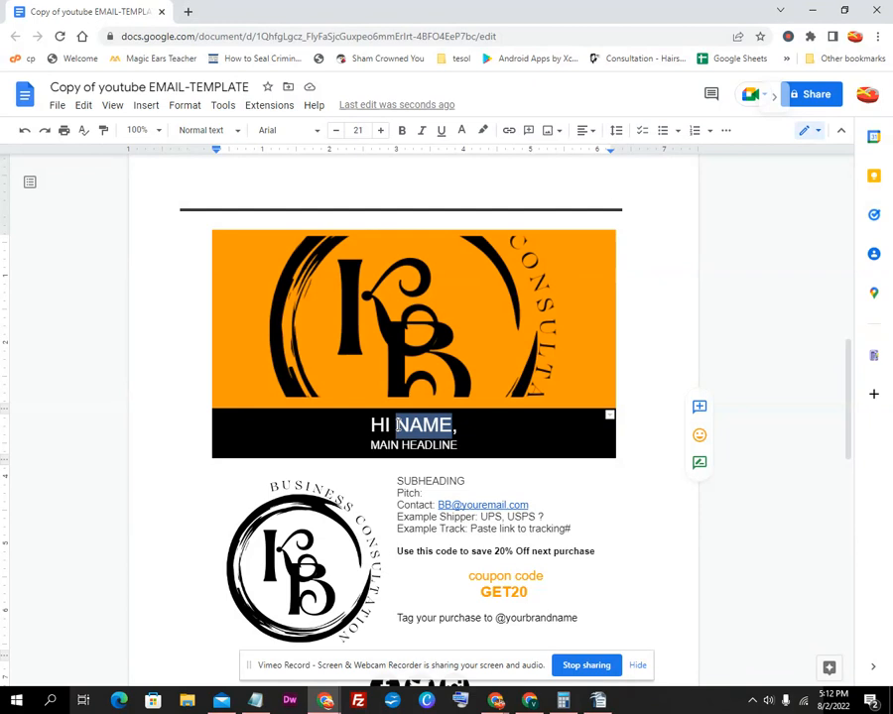
text(JANE DOE)
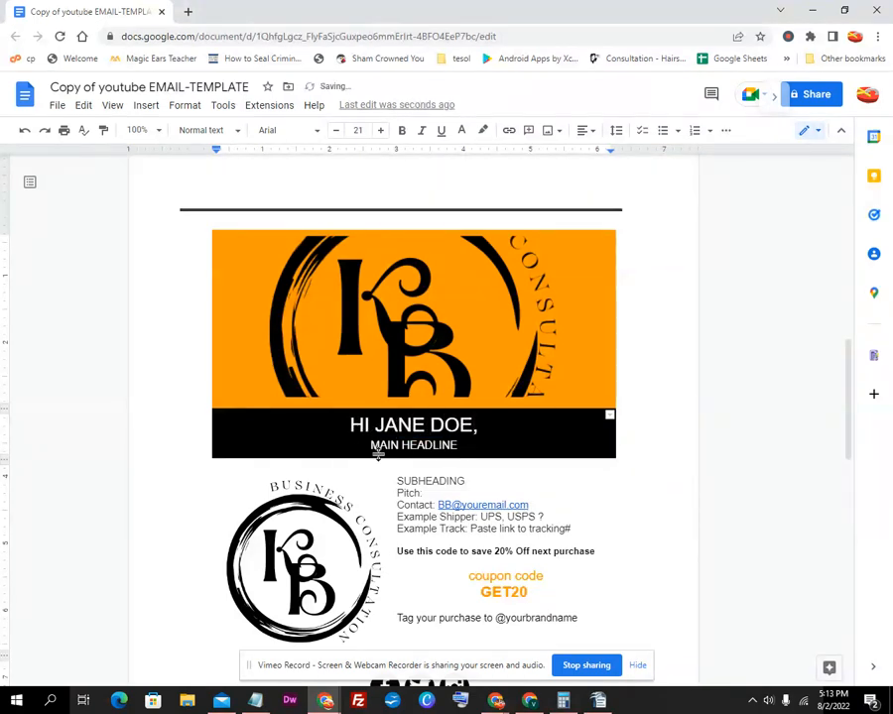
Change the MAIN HEADLINE text to APPOINTMENT CONFIRMATION
click(456, 444)
drag(451, 442, 365, 447)
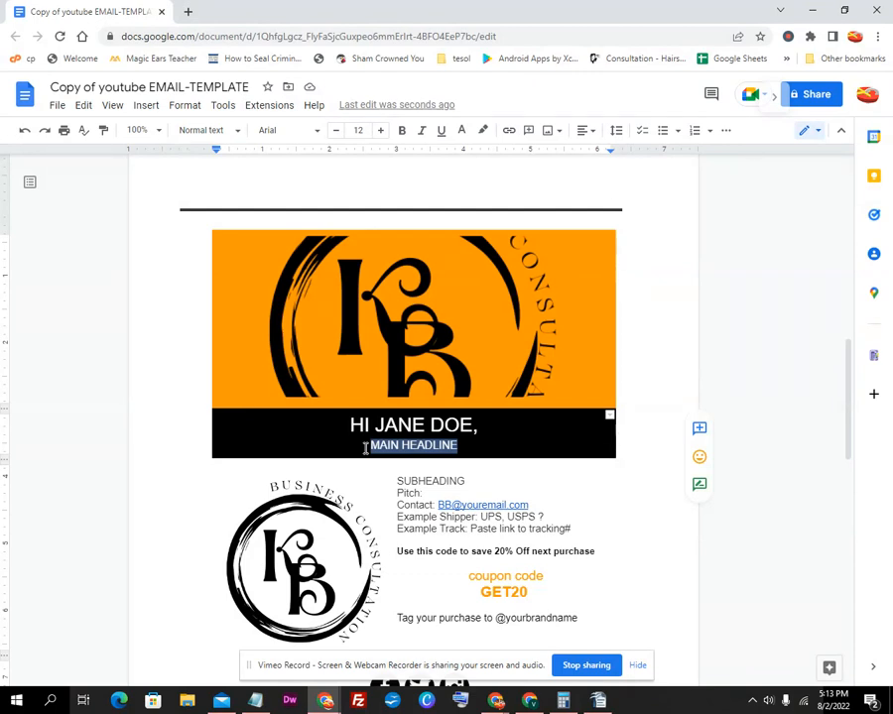
text(AP)
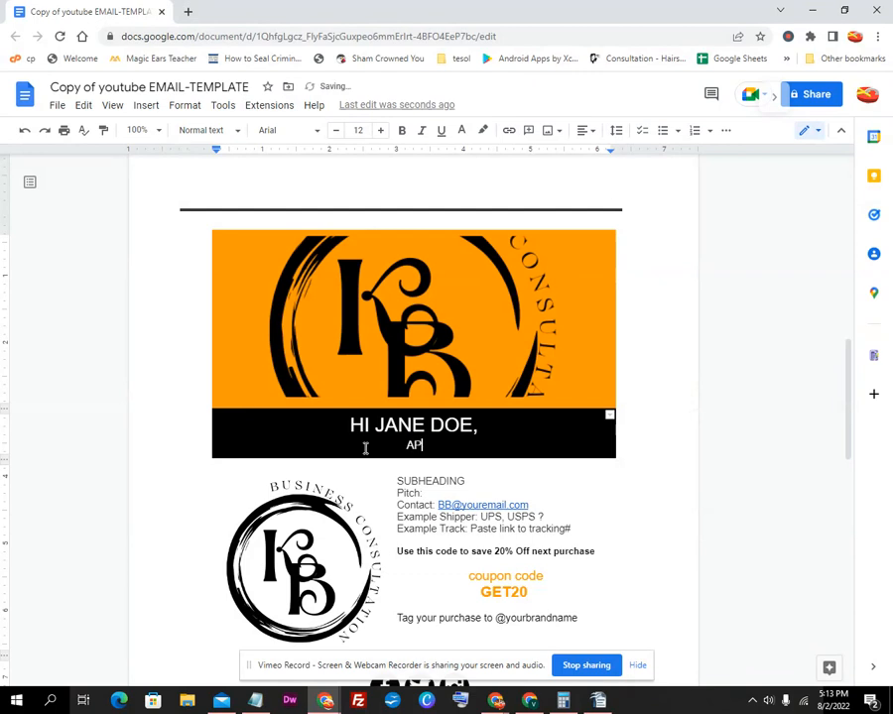
text(POINTMENT )
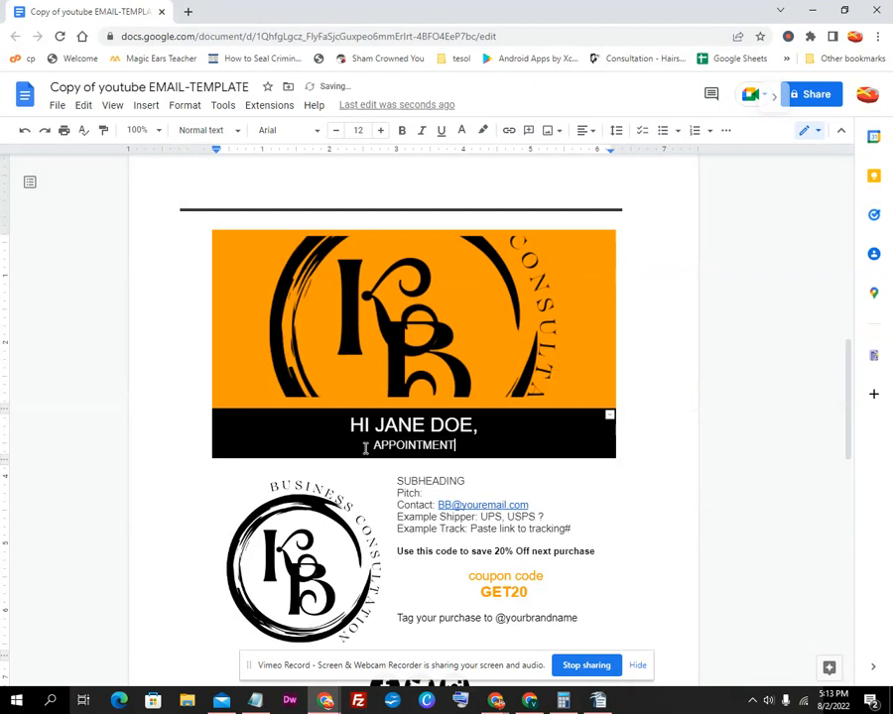
text(CONFIRMA)
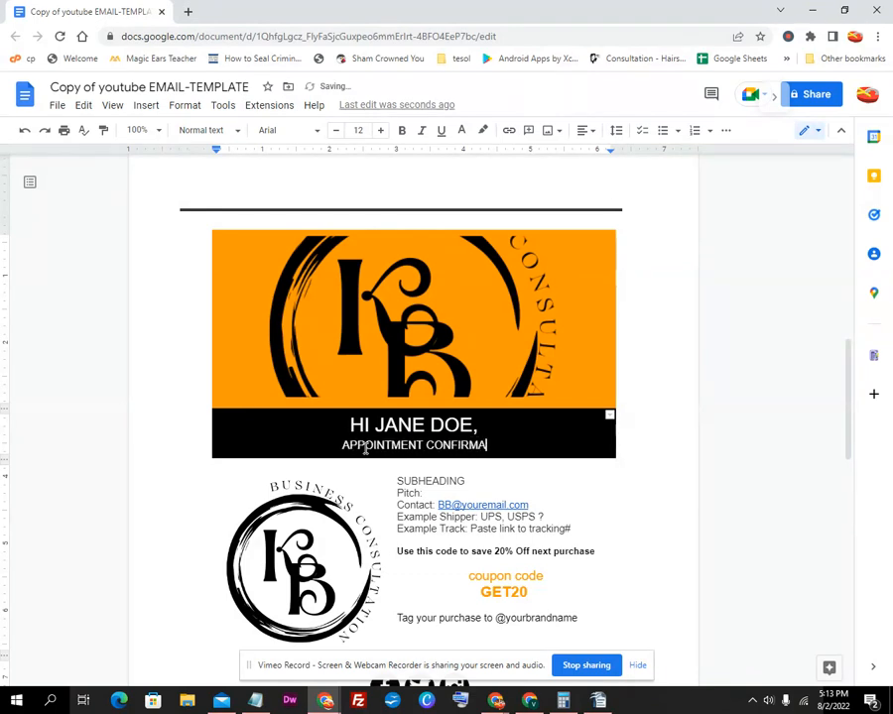
text(TION)
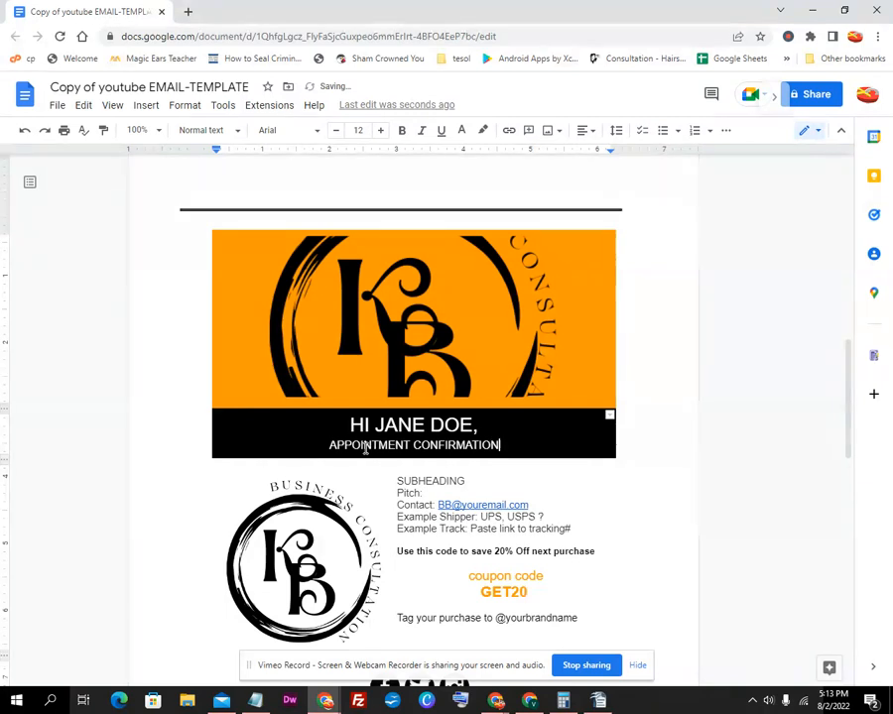
click(467, 480)
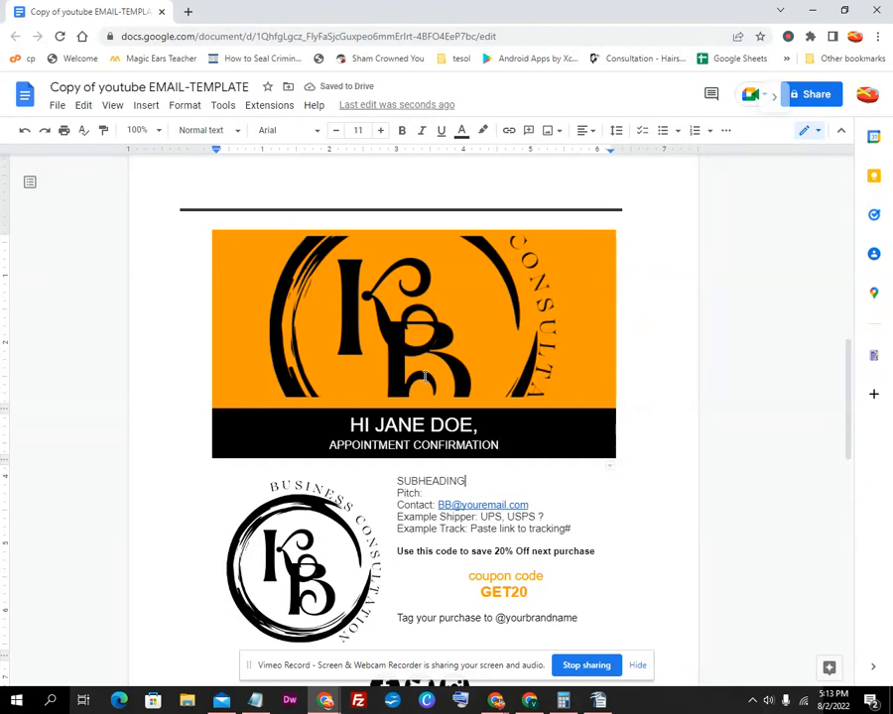
Replace the SUBHEADING placeholder with CASHBACK CONSULTATION
drag(465, 480, 397, 482)
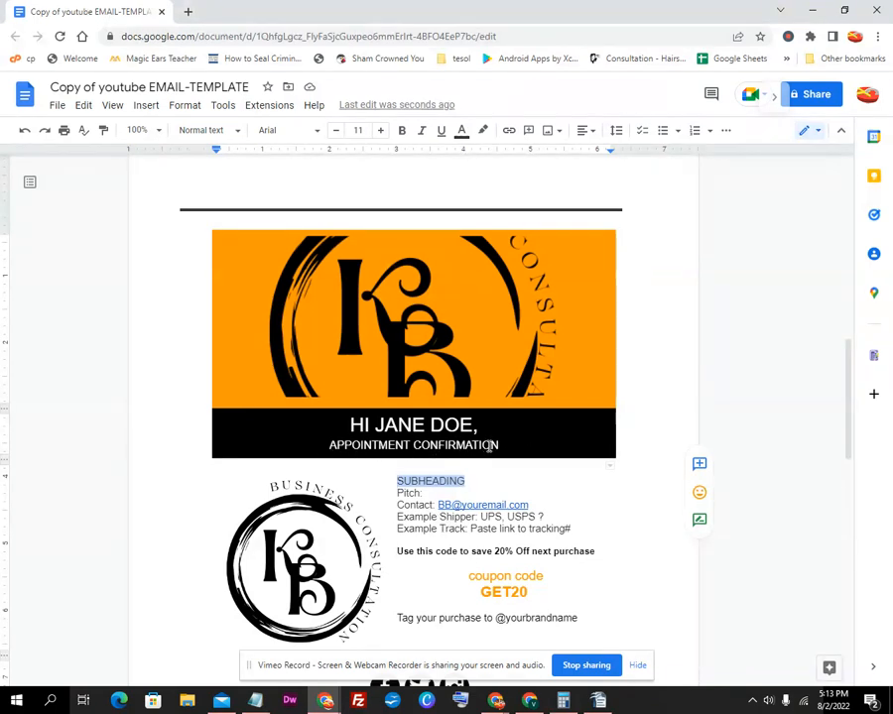
drag(500, 445, 325, 456)
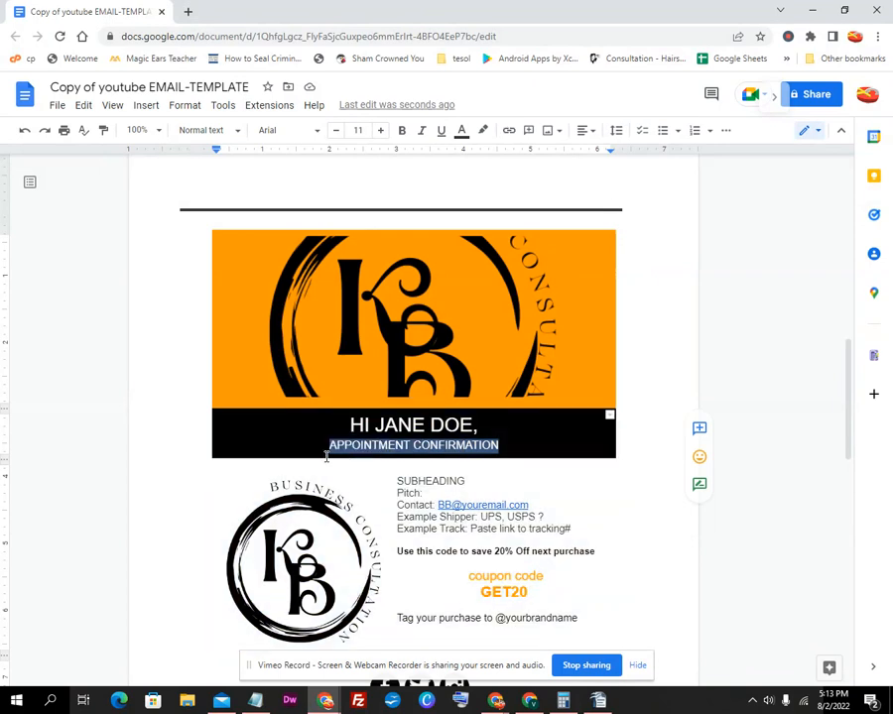
drag(465, 481, 400, 483)
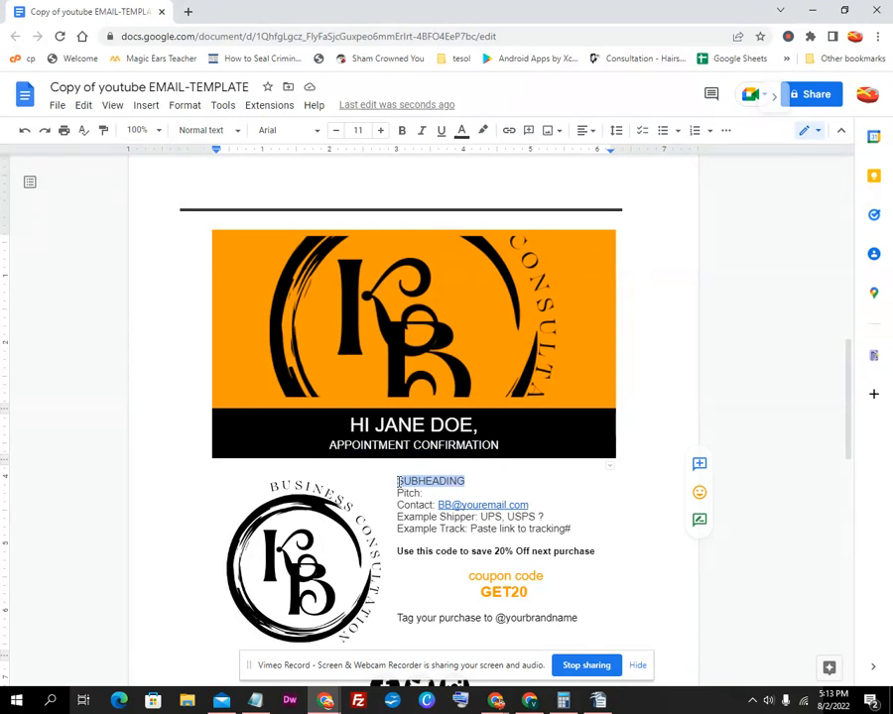
text(CASHBAC)
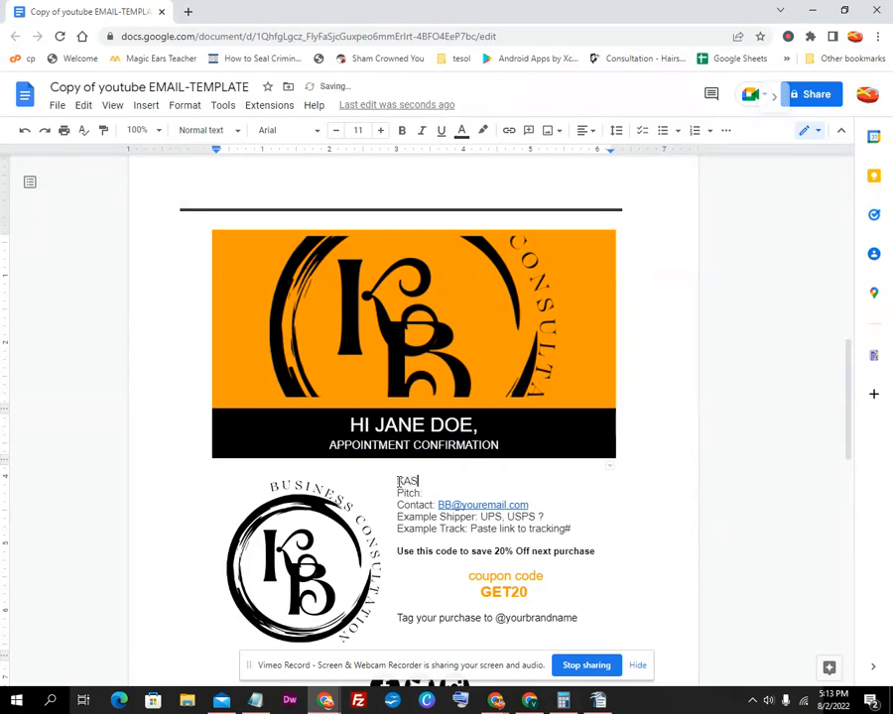
text(K CONSULTATION)
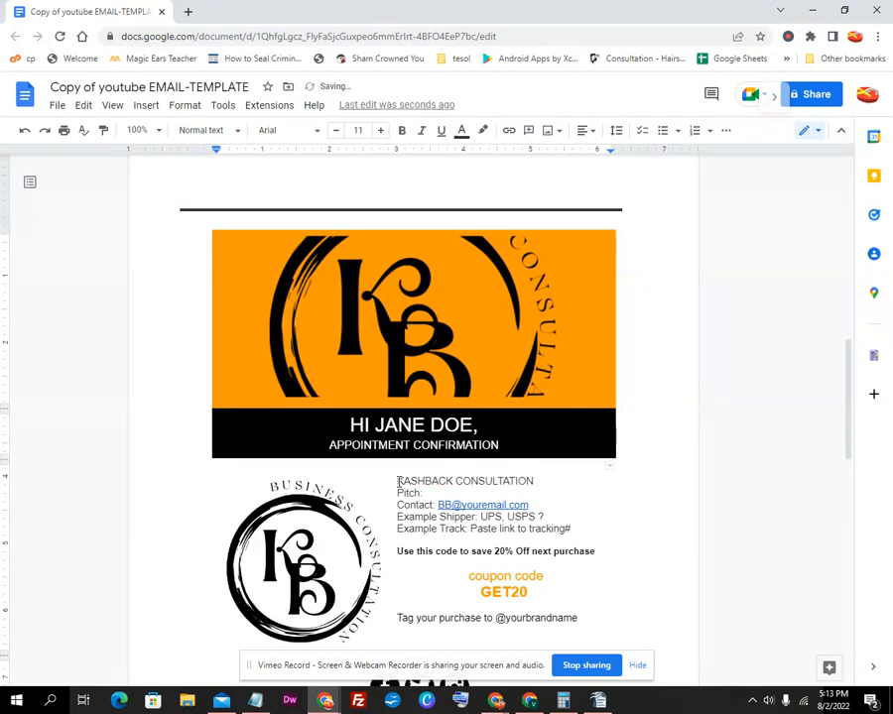
Replace the 'Pitch:' placeholder with 'Email Template Design and'
drag(419, 494, 393, 493)
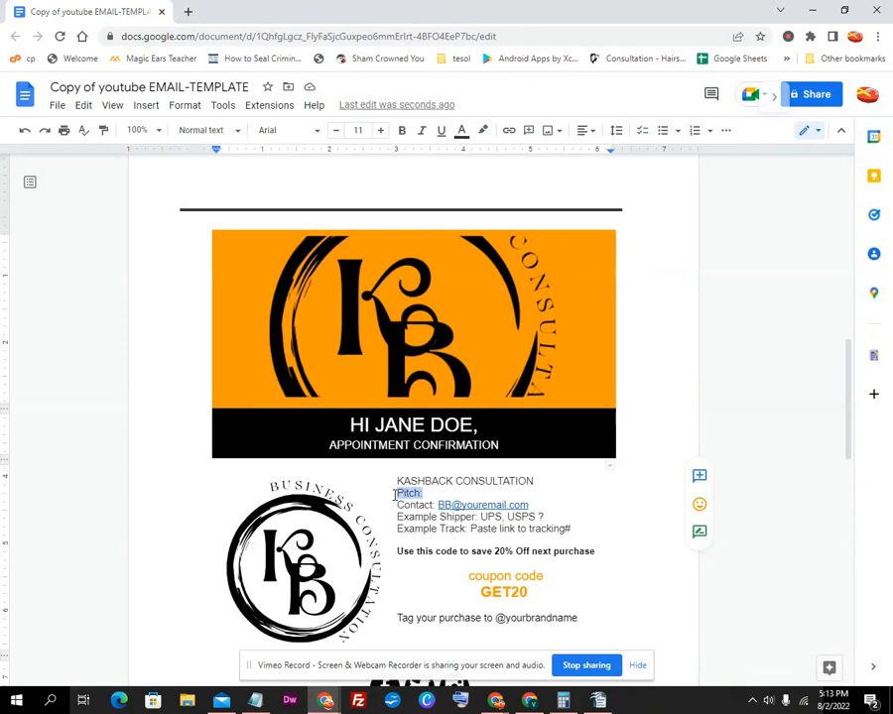
key(BackSpace)
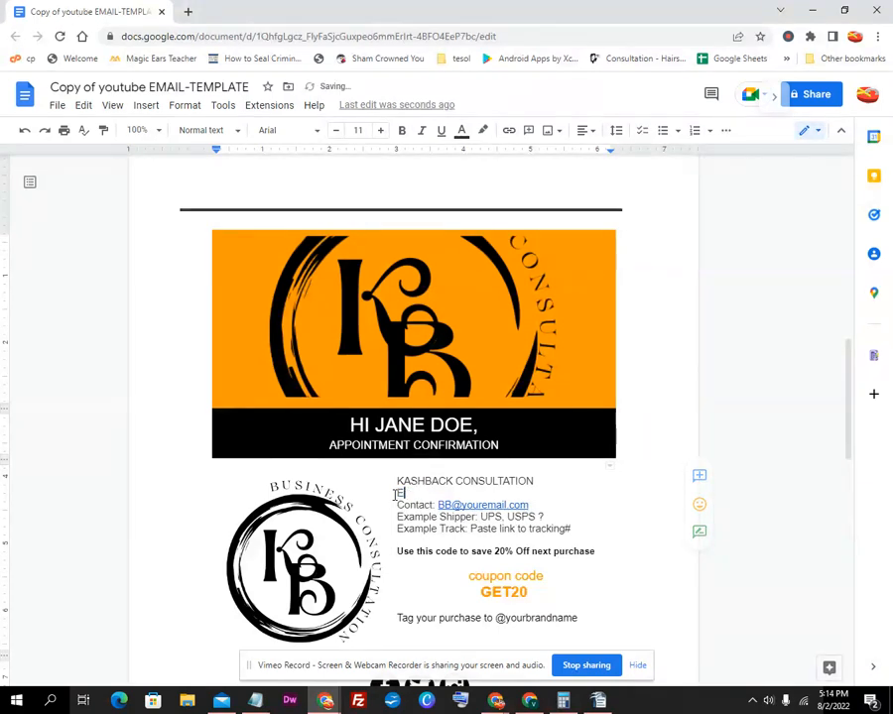
text(Email Template)
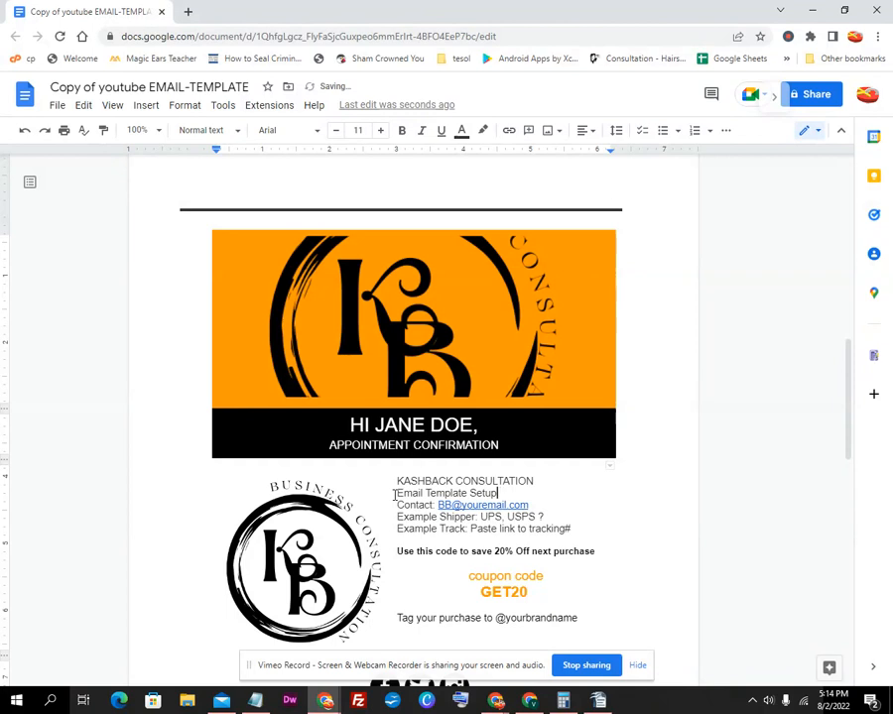
text(Design and)
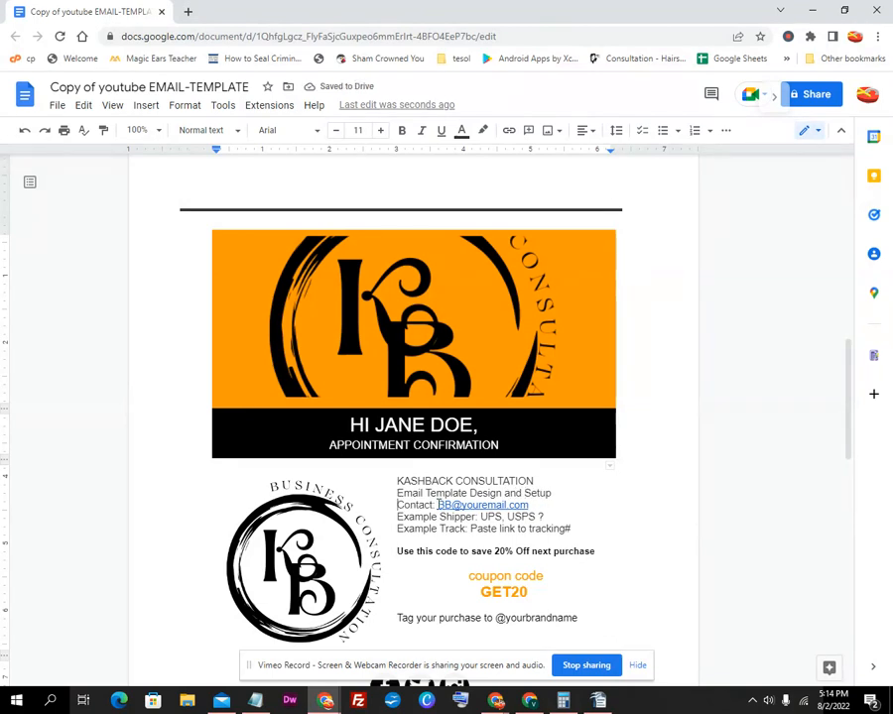
Delete the placeholder e-mail link after 'Contact:' and type the business's contact e-mail address
click(448, 508)
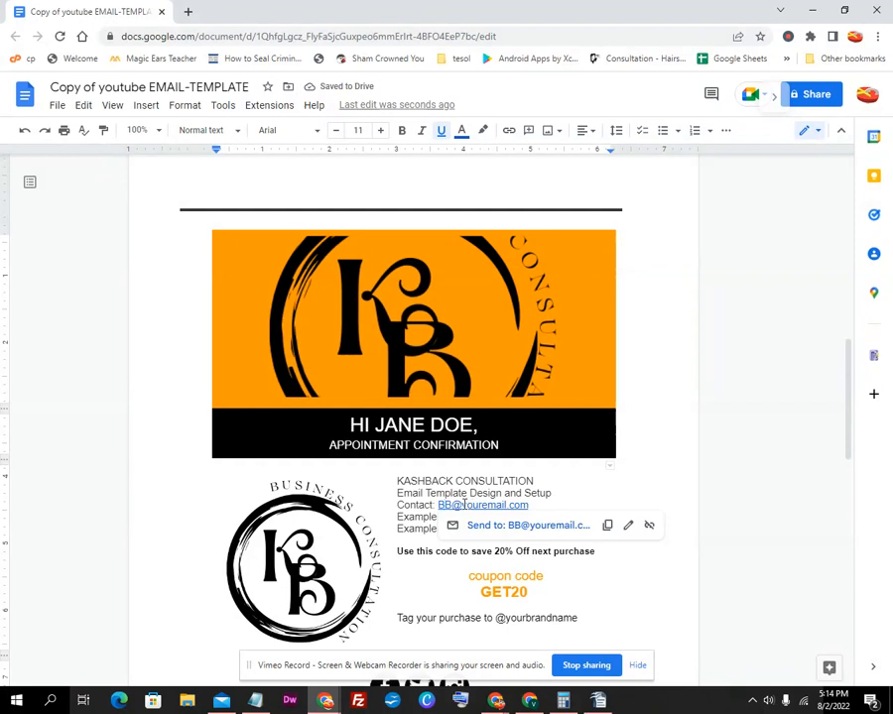
drag(453, 508, 439, 505)
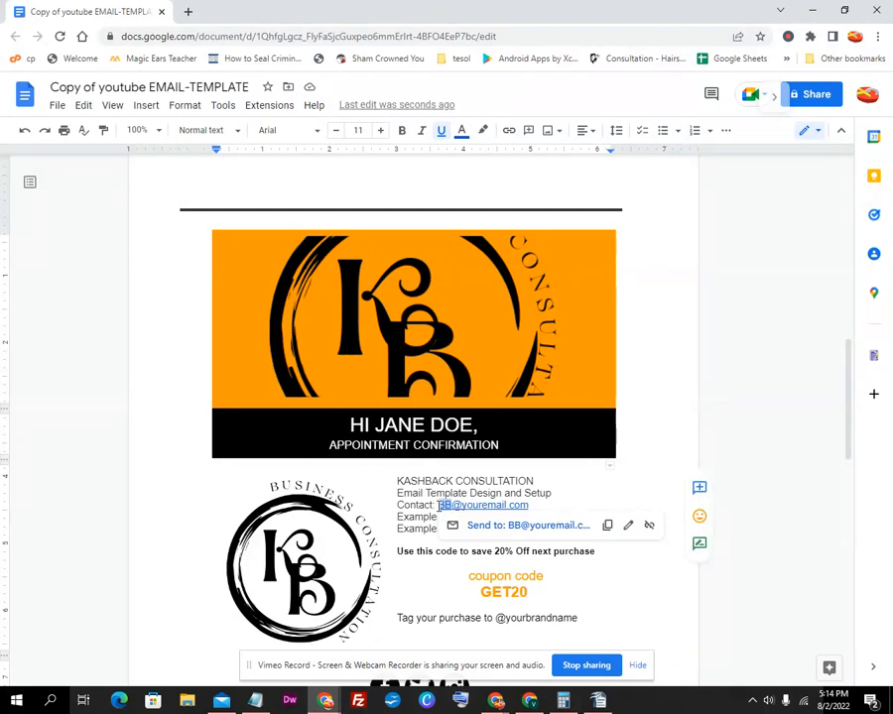
text(The)
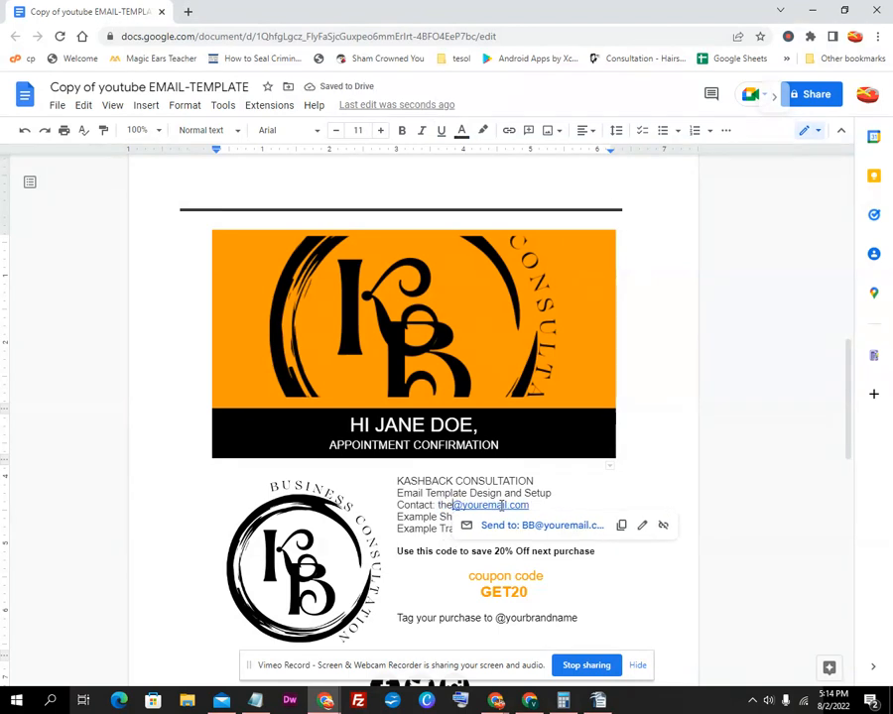
key(BackSpace)
key(BackSpace)
key(BackSpace)
text(BB)
click(547, 498)
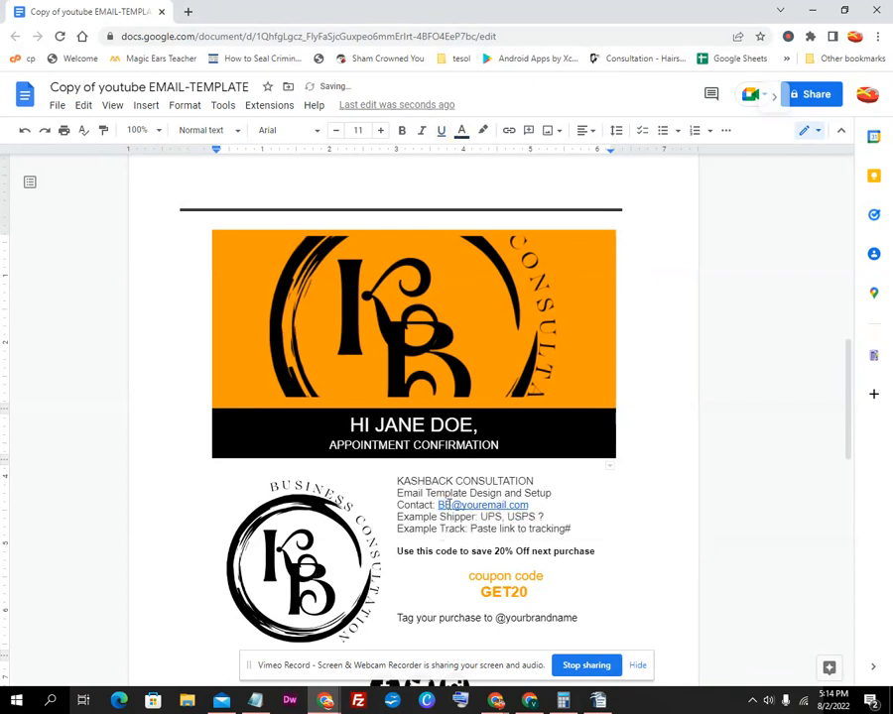
drag(529, 504, 439, 504)
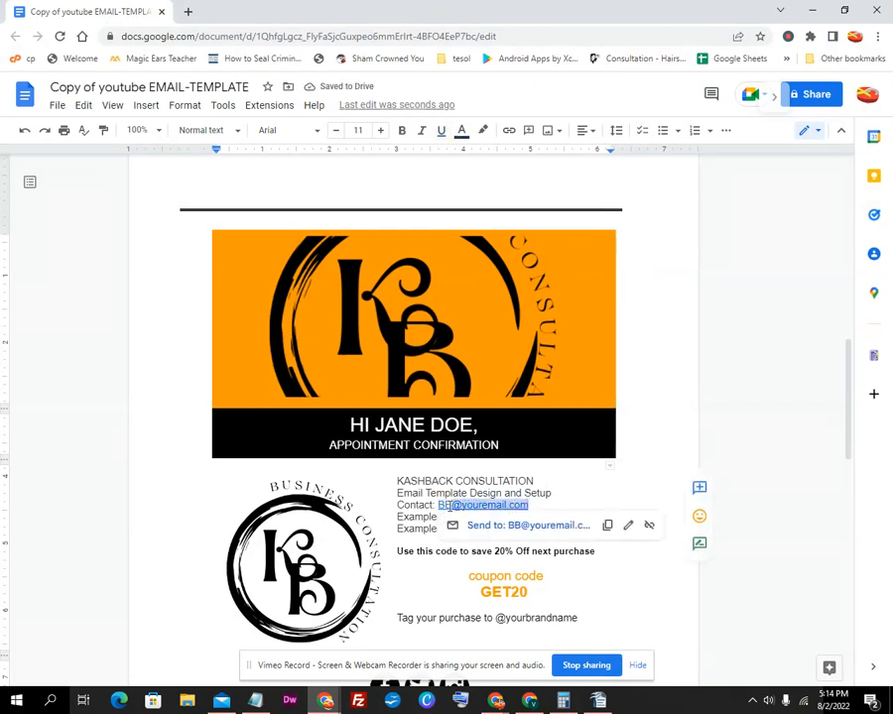
key(BackSpace)
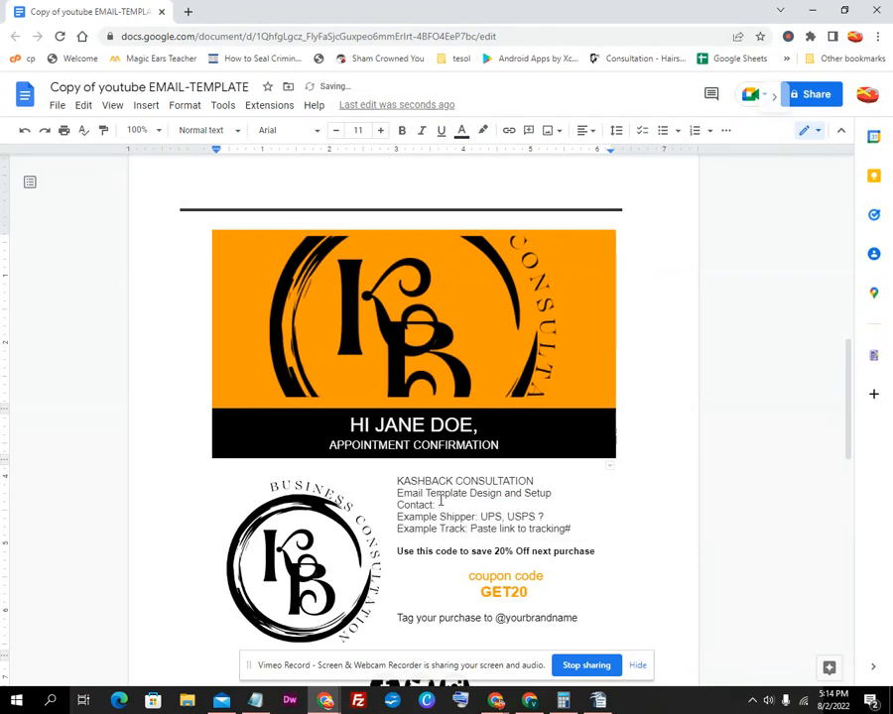
text(the#email)
key(BackSpace)
key(BackSpace)
key(BackSpace)
key(BackSpace)
key(BackSpace)
key(BackSpace)
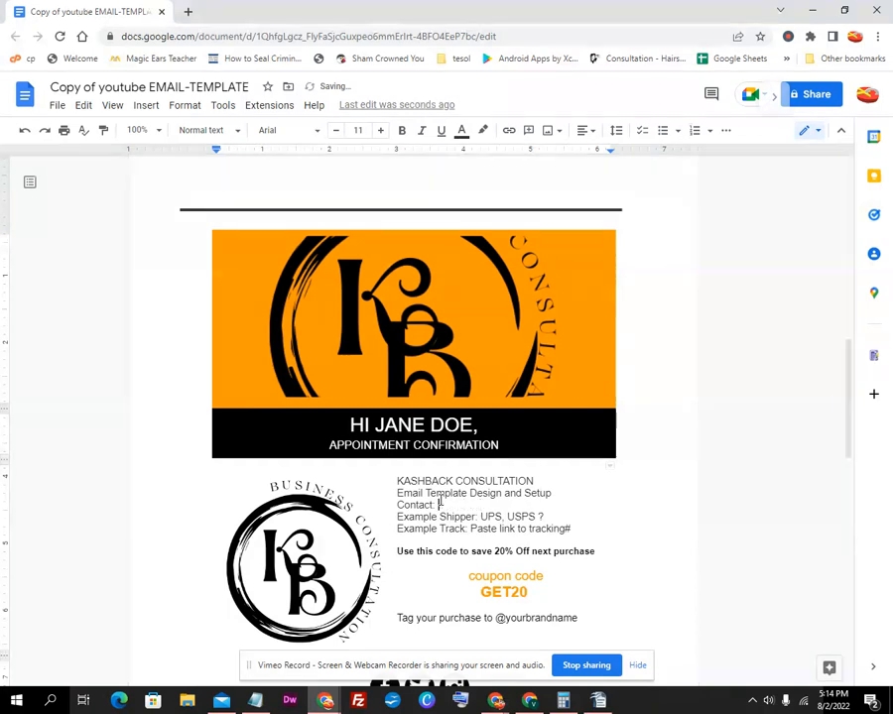
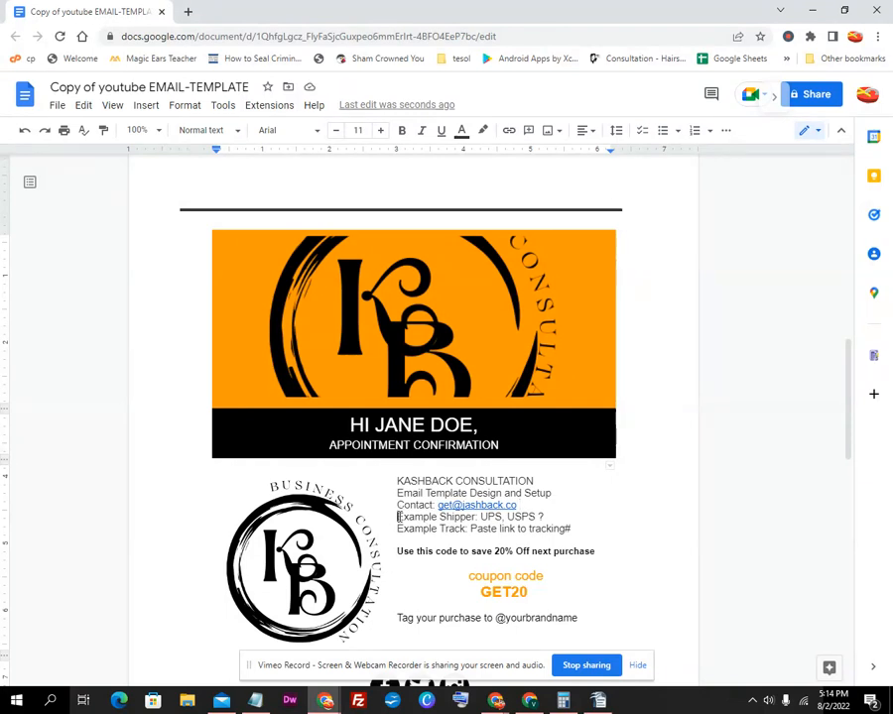
Change the Example Shipper label to 'Date and Time:'
drag(398, 517, 474, 518)
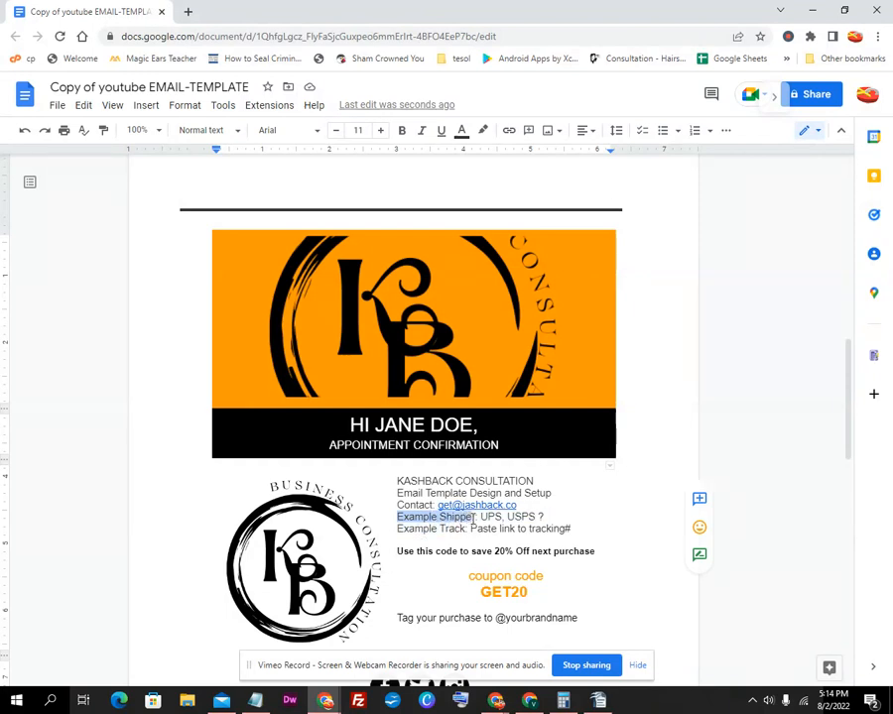
drag(476, 518, 467, 517)
text(Zoo)
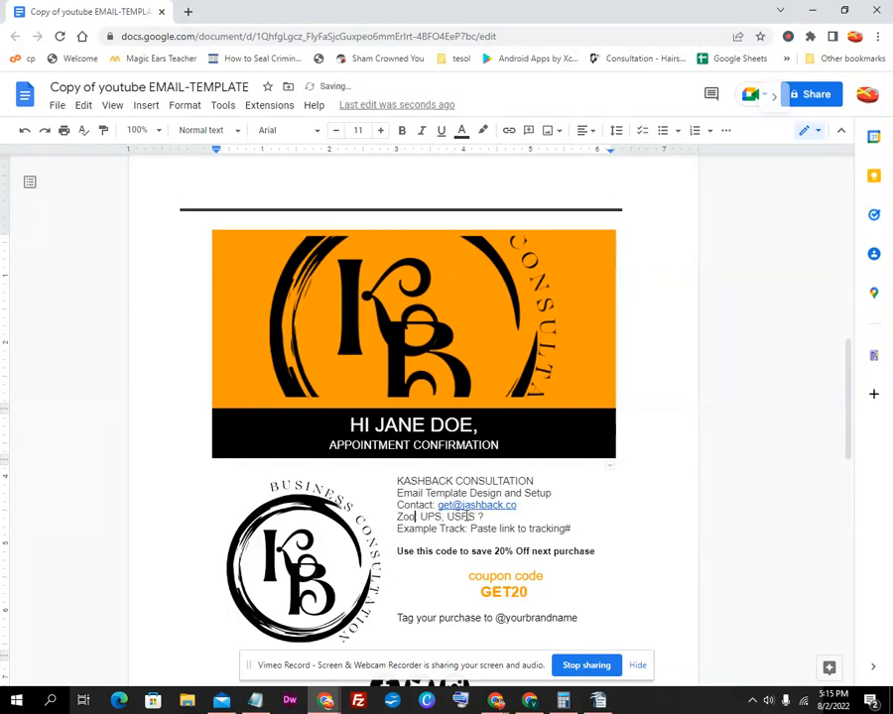
key(BackSpace)
key(BackSpace)
text(D)
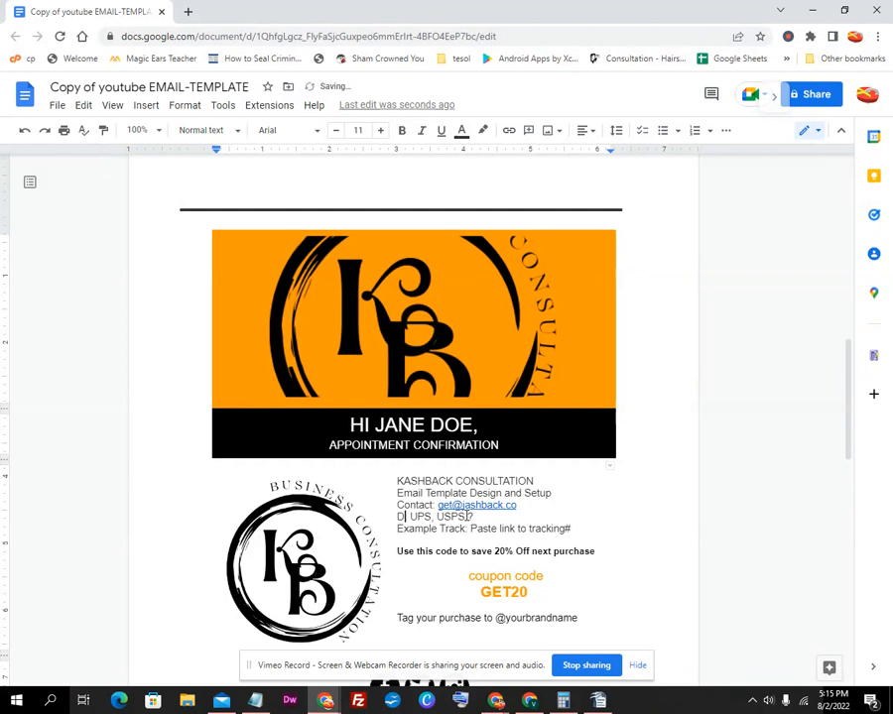
text(ate)
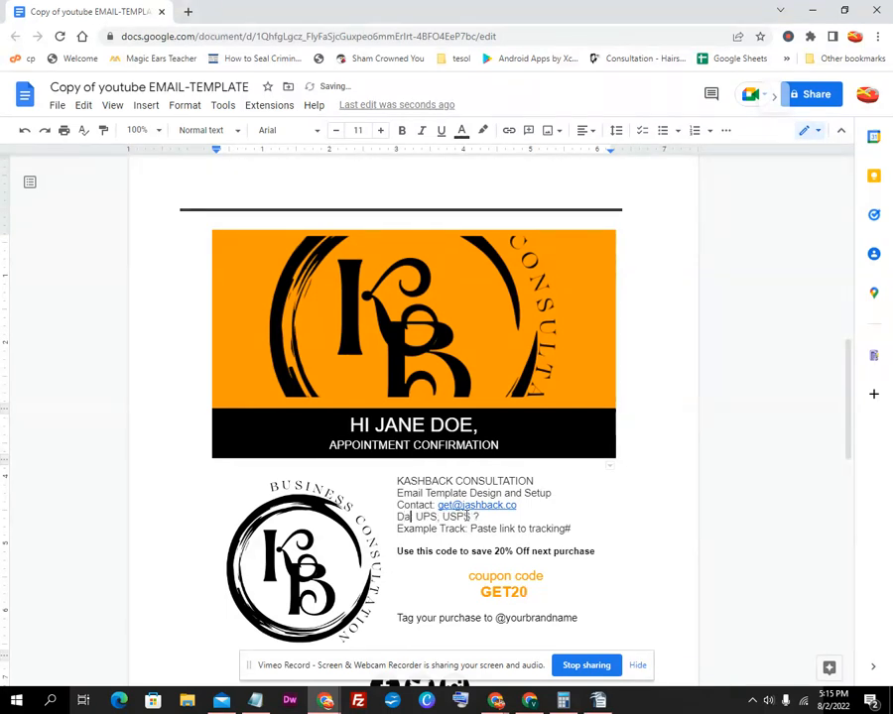
text( and Time)
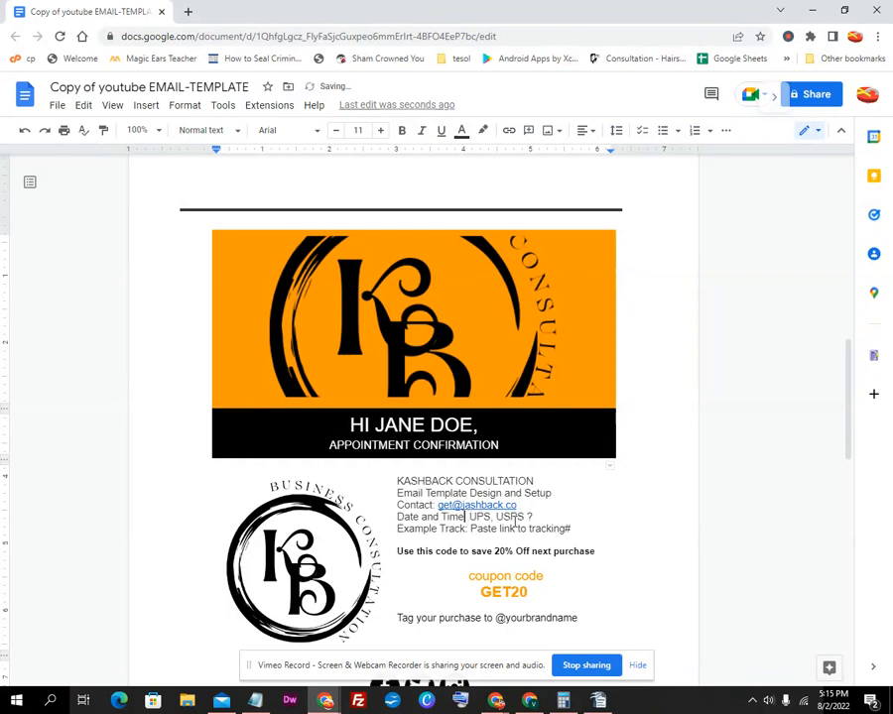
text(:)
Replace the 'UPS, USPS ?' placeholder with the date August 2, 2022
drag(532, 516, 471, 517)
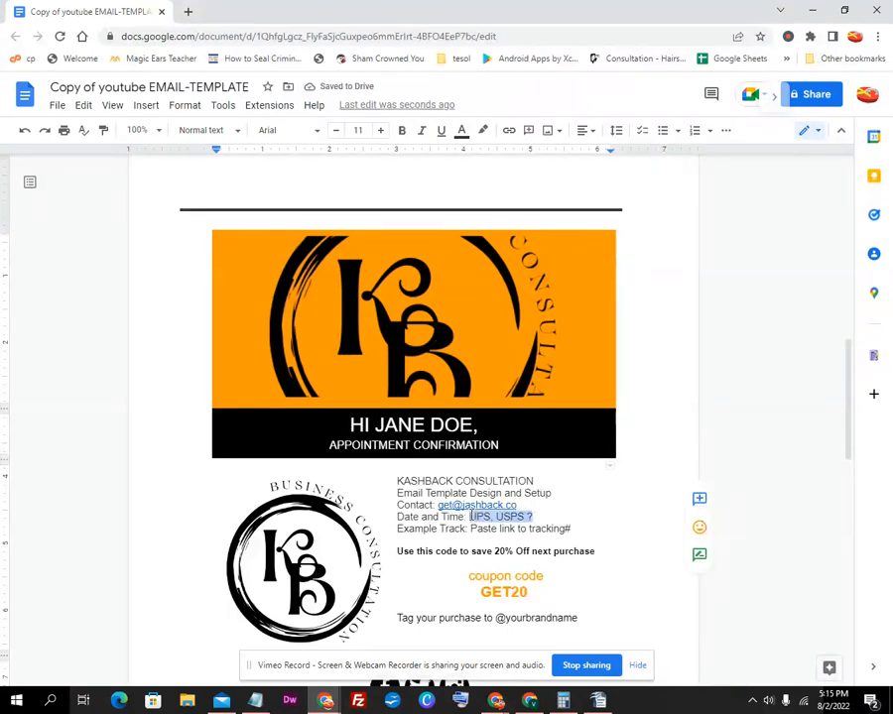
text(July)
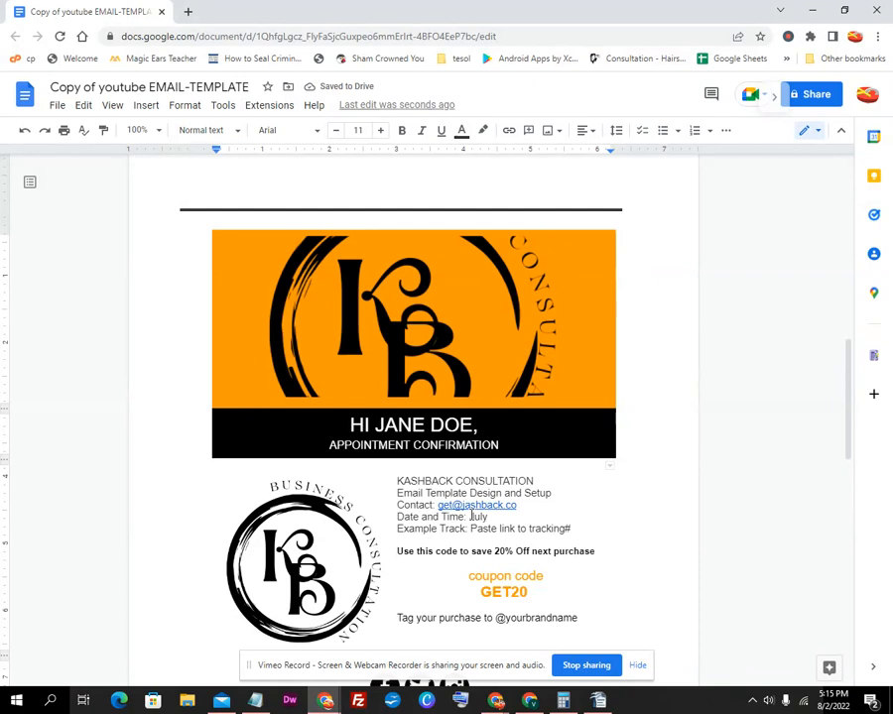
text(2022)
drag(470, 517, 487, 518)
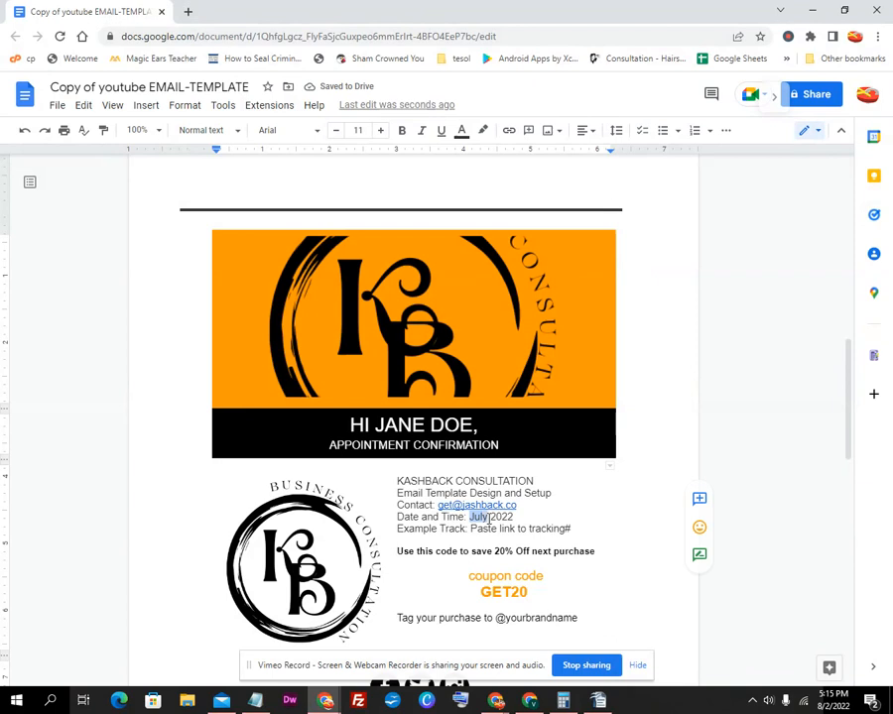
text(August)
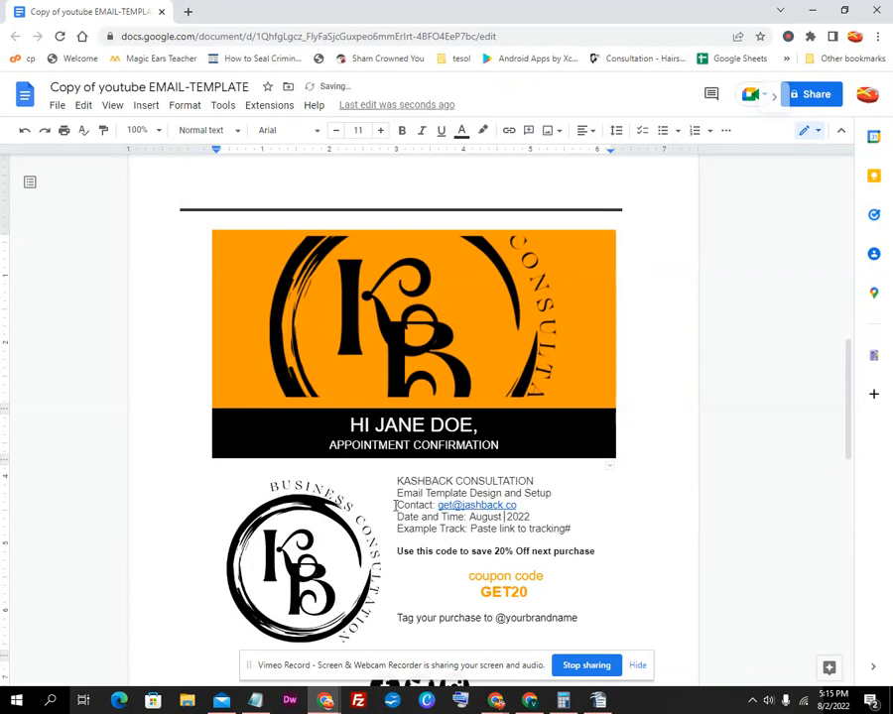
text( 2,2)
drag(578, 530, 540, 529)
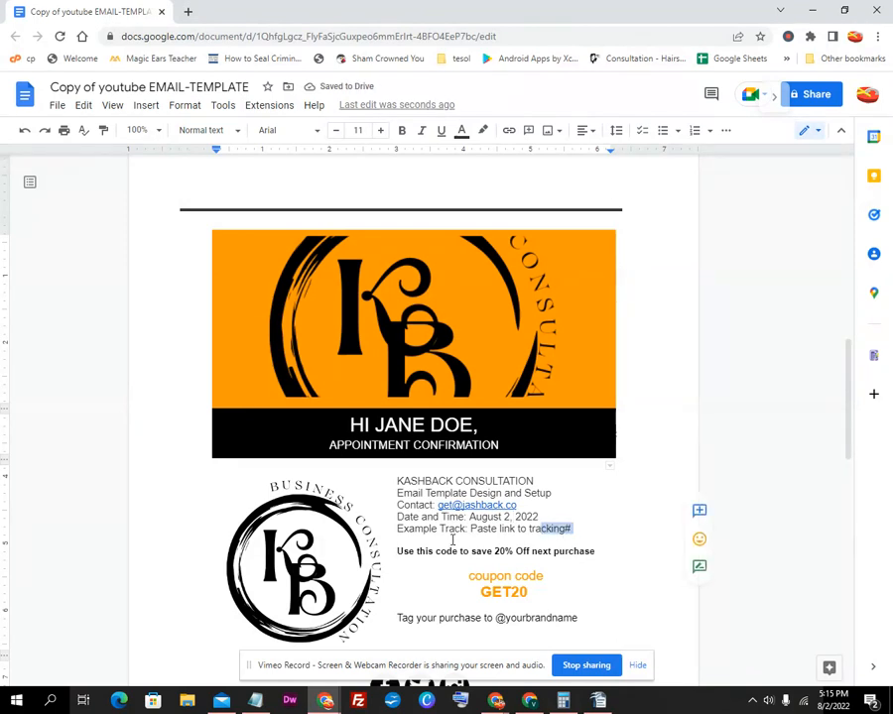
Append ', 7:00pm' to the date and relabel the tracking line as 'ZOOM Link'
click(548, 516)
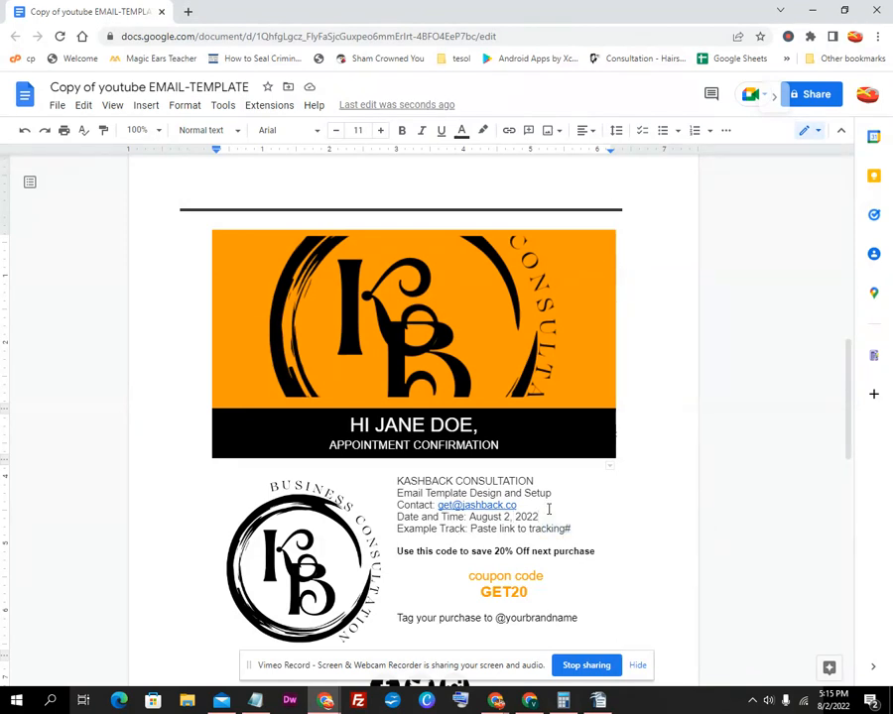
text(, 7:00pm)
drag(466, 529, 397, 529)
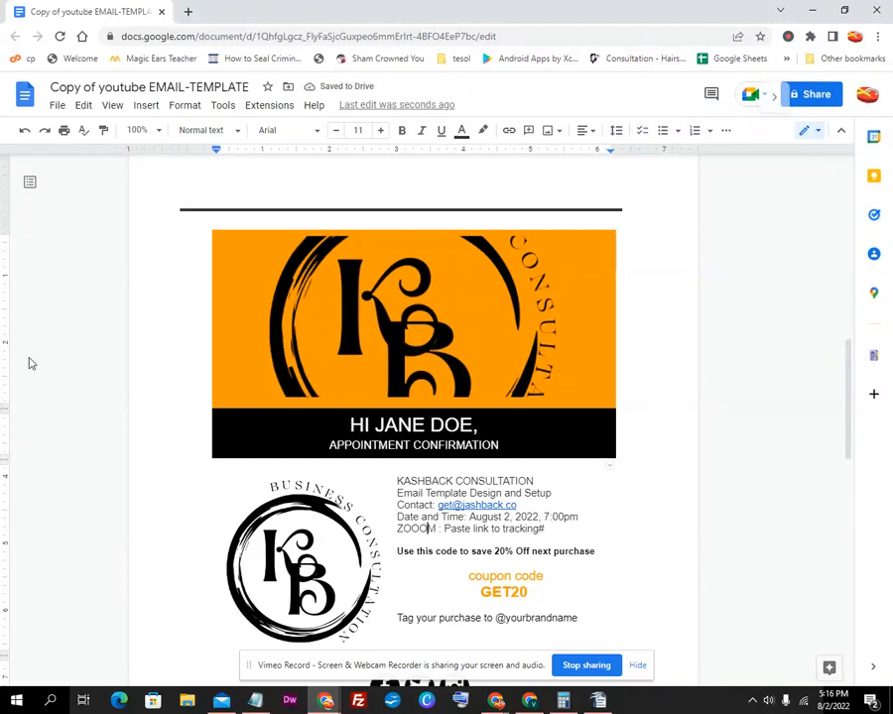
key(BackSpace)
text(L)
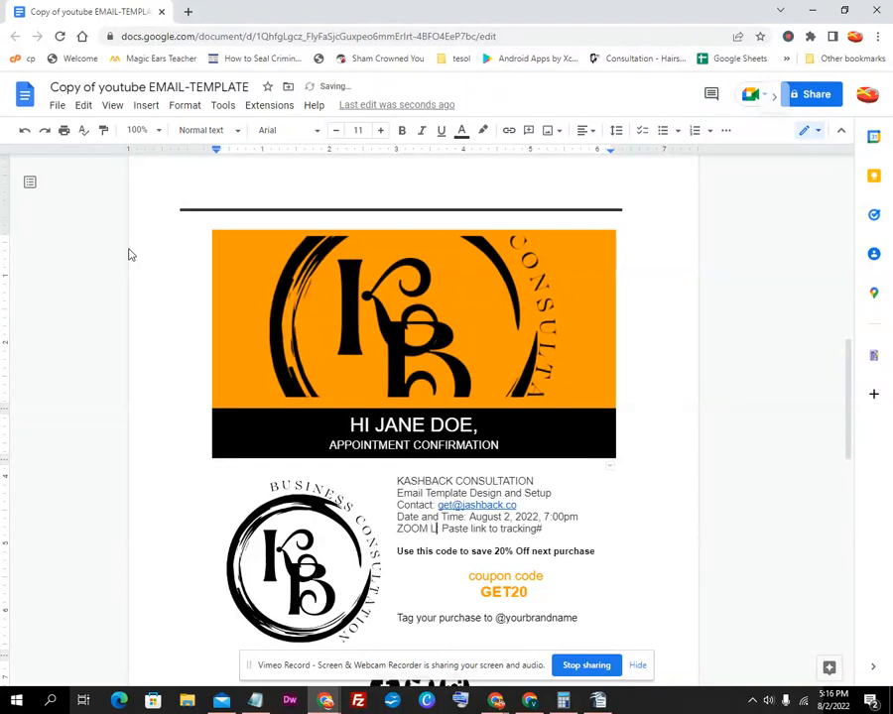
text(i)
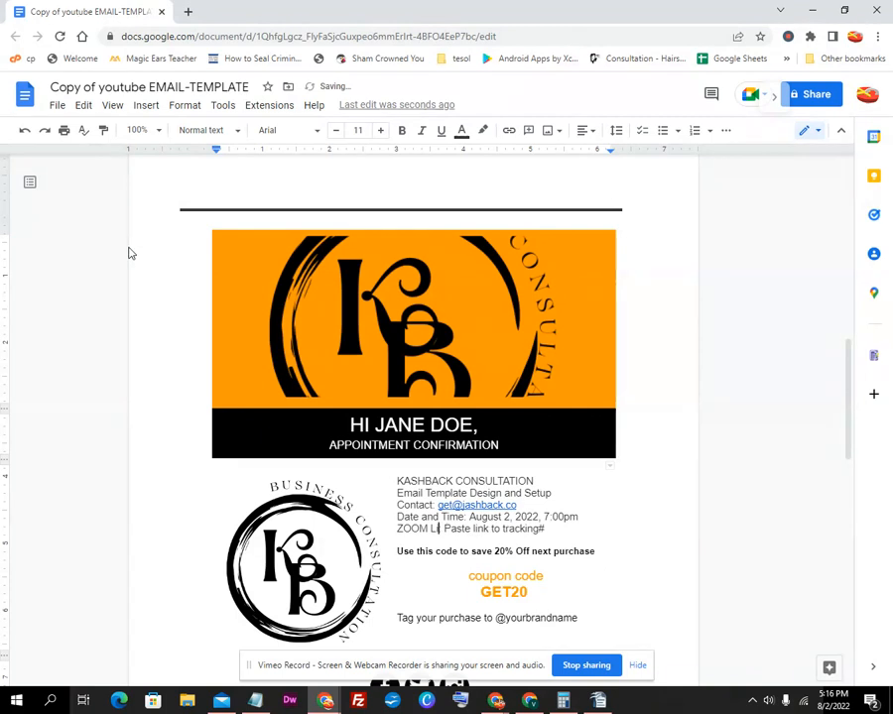
text(nk)
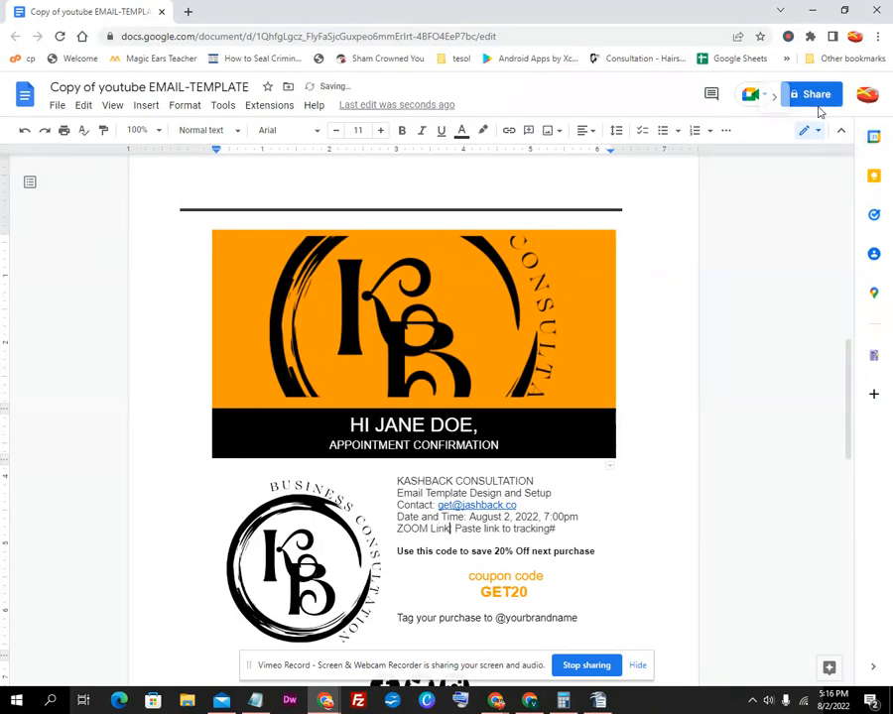
Select the tracking link placeholder and start changing the 20% discount to 10%
click(757, 108)
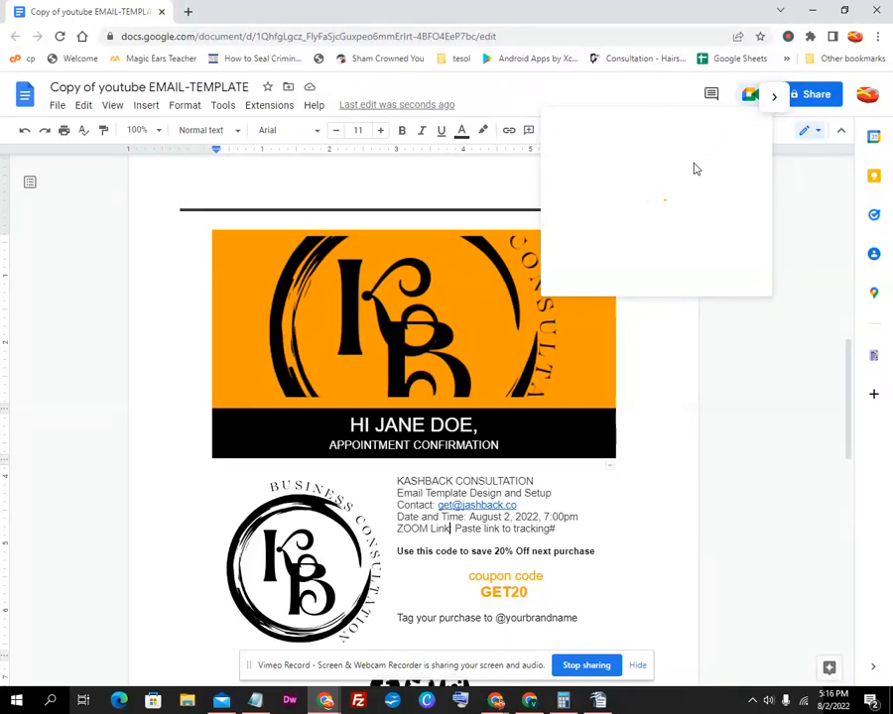
click(820, 196)
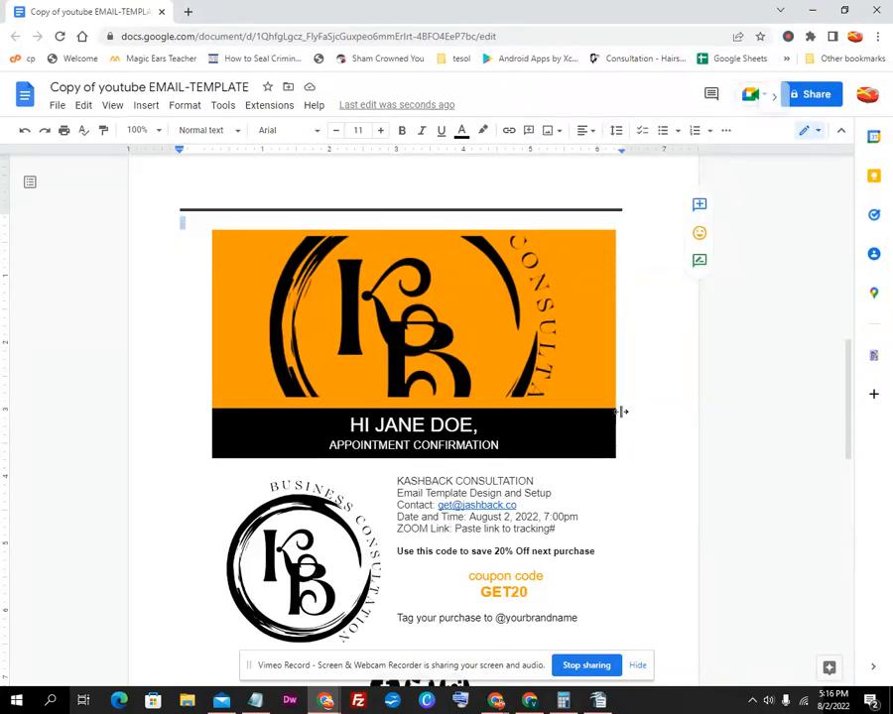
drag(564, 531, 454, 530)
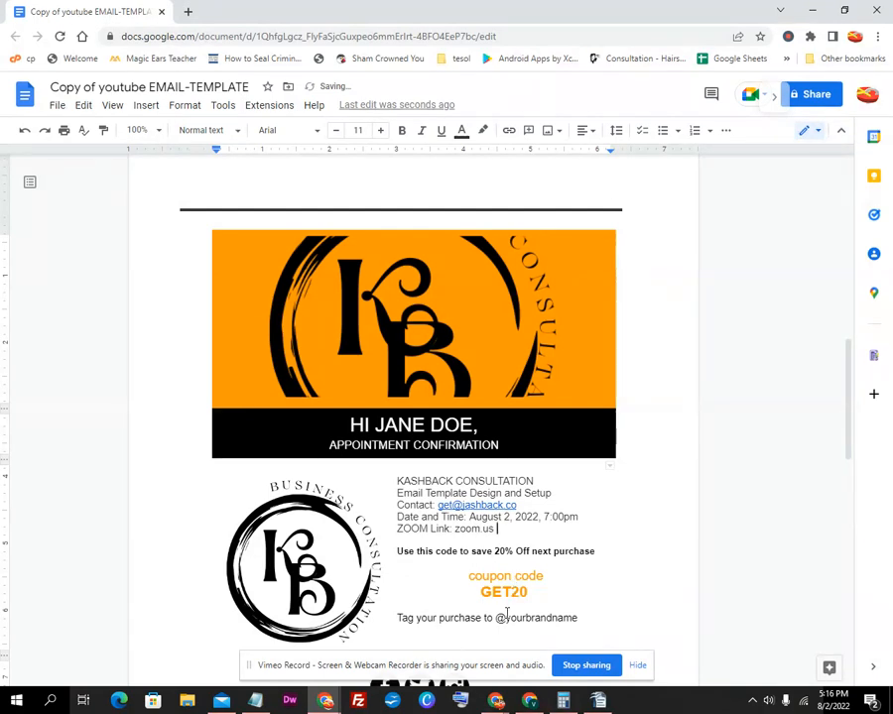
click(497, 554)
key(Delete)
Make the offer 10% off your order with coupon code GET10
text(1)
drag(594, 554, 557, 558)
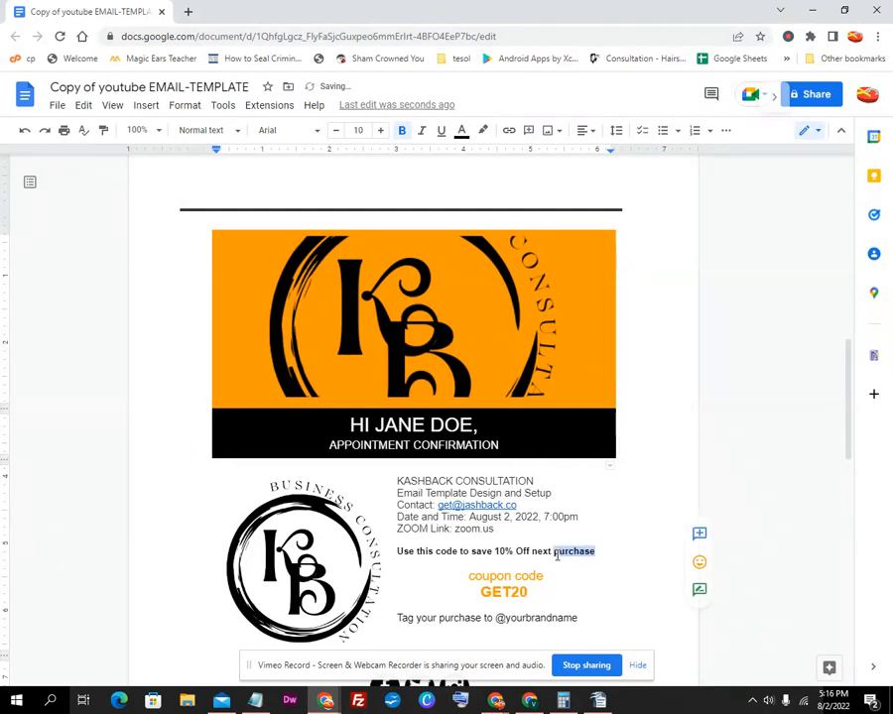
text(order)
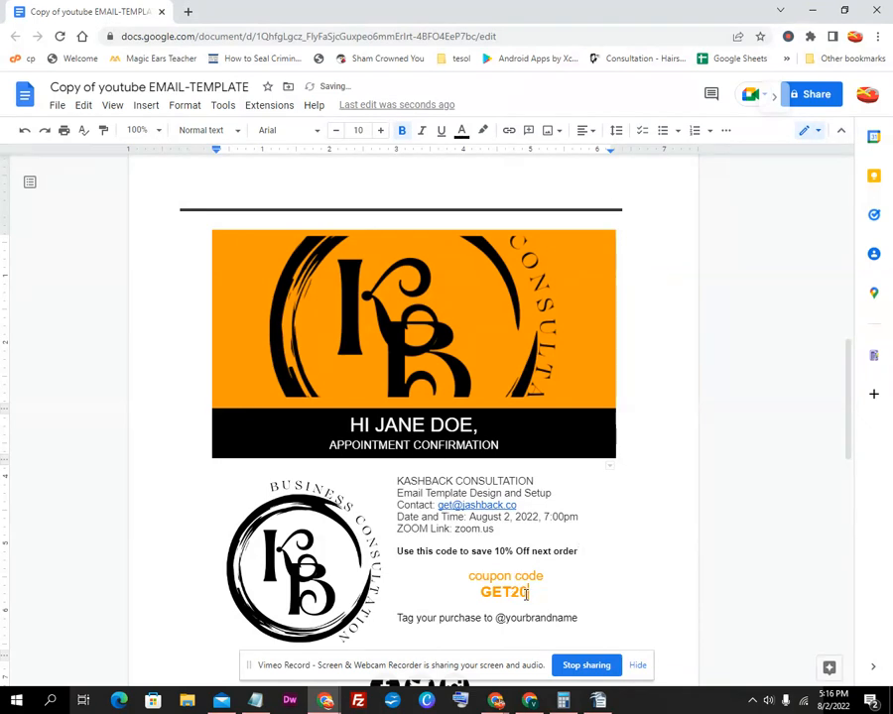
drag(521, 591, 513, 589)
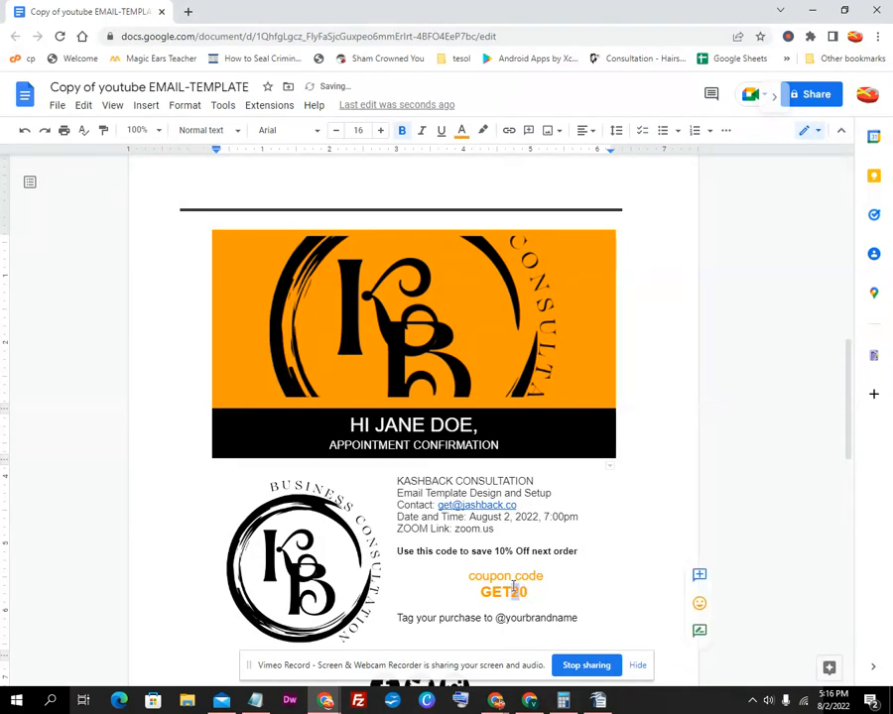
text(1)
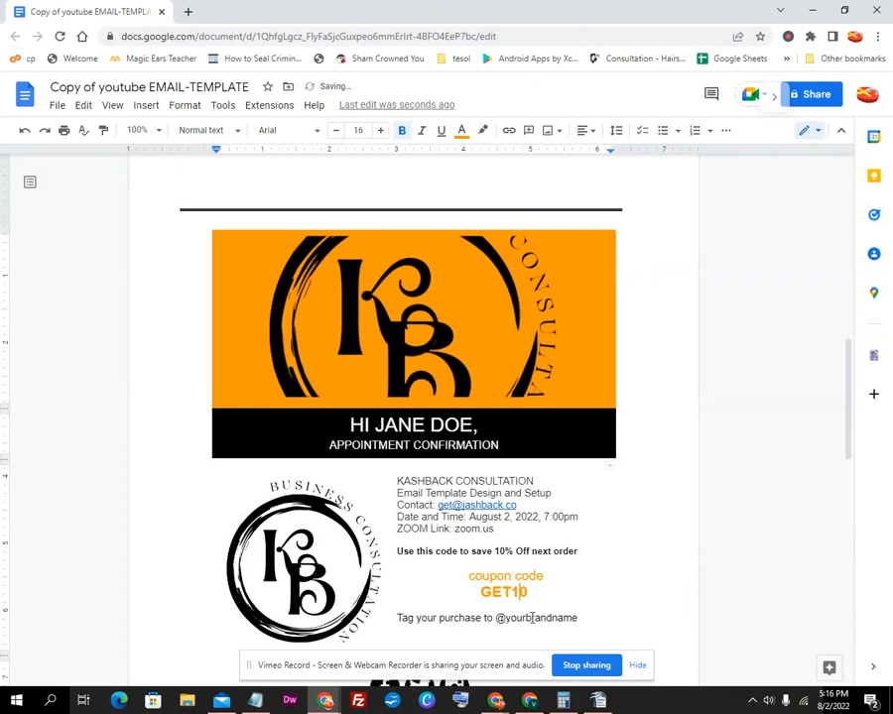
drag(481, 618, 443, 625)
key(BackSpace)
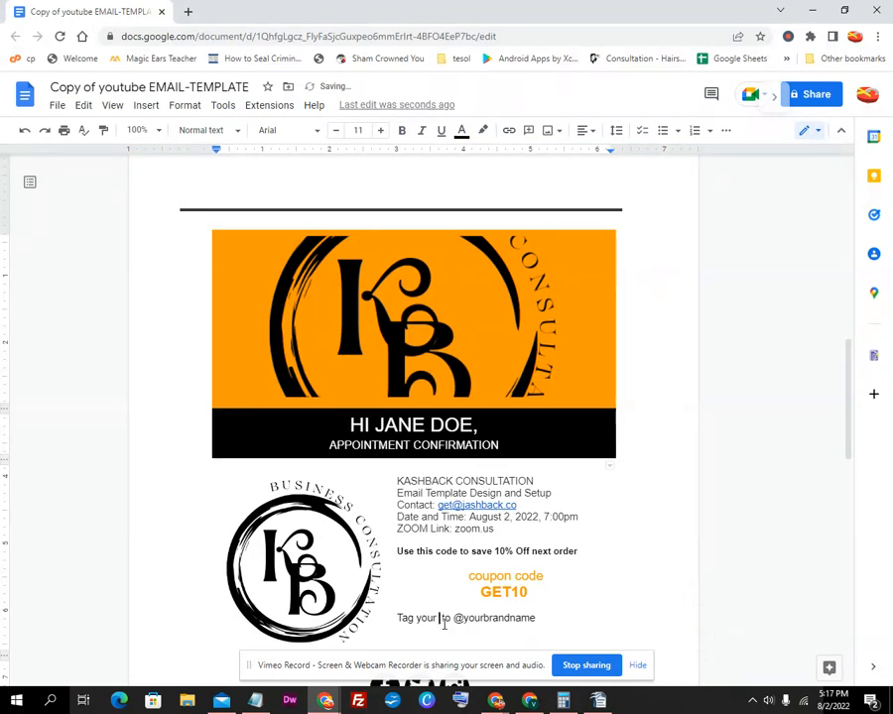
text(design)
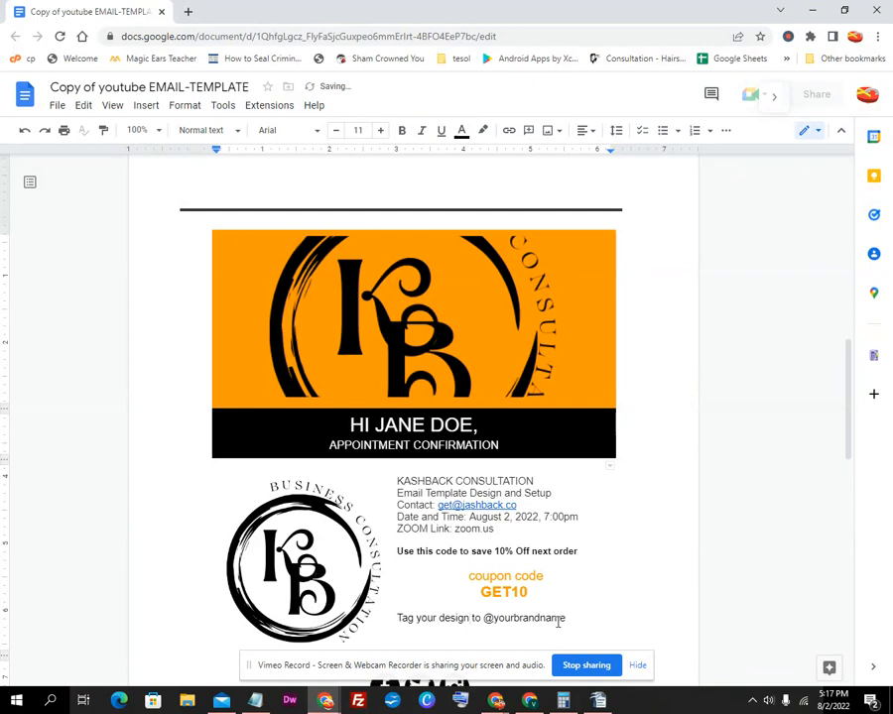
drag(567, 618, 495, 615)
text(getkashba)
key(BackSpace)
key(BackSpace)
text(ck)
scroll(500, 580, down, 1)
scroll(499, 580, down, 3)
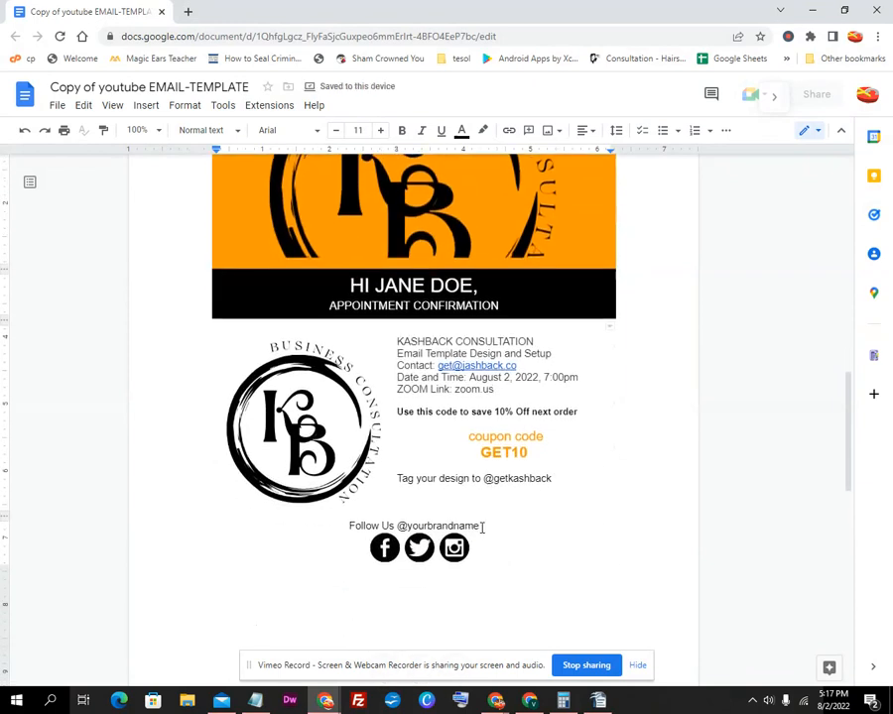
drag(480, 527, 396, 526)
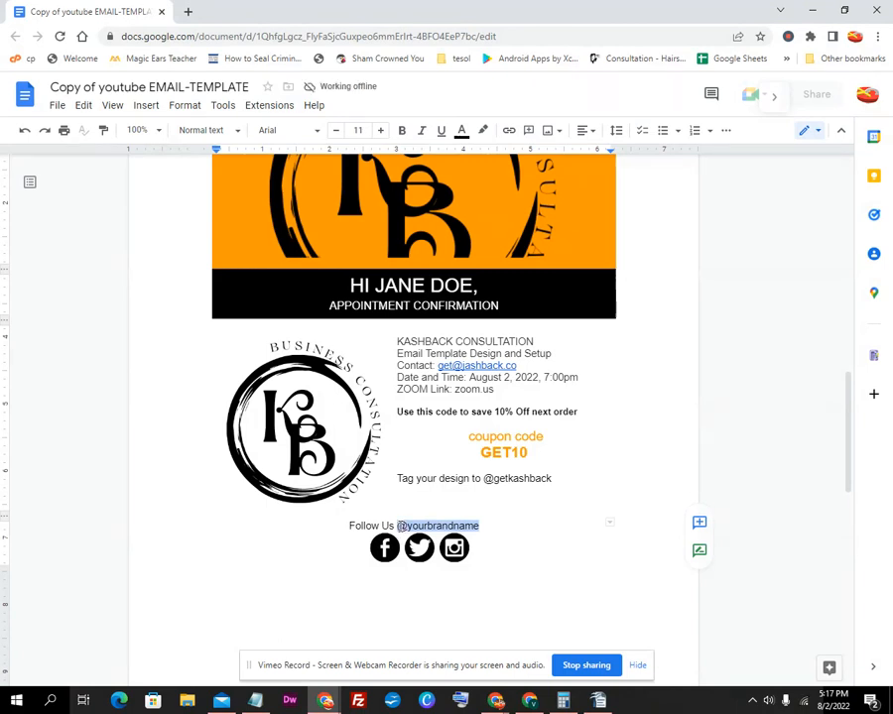
right_click(406, 531)
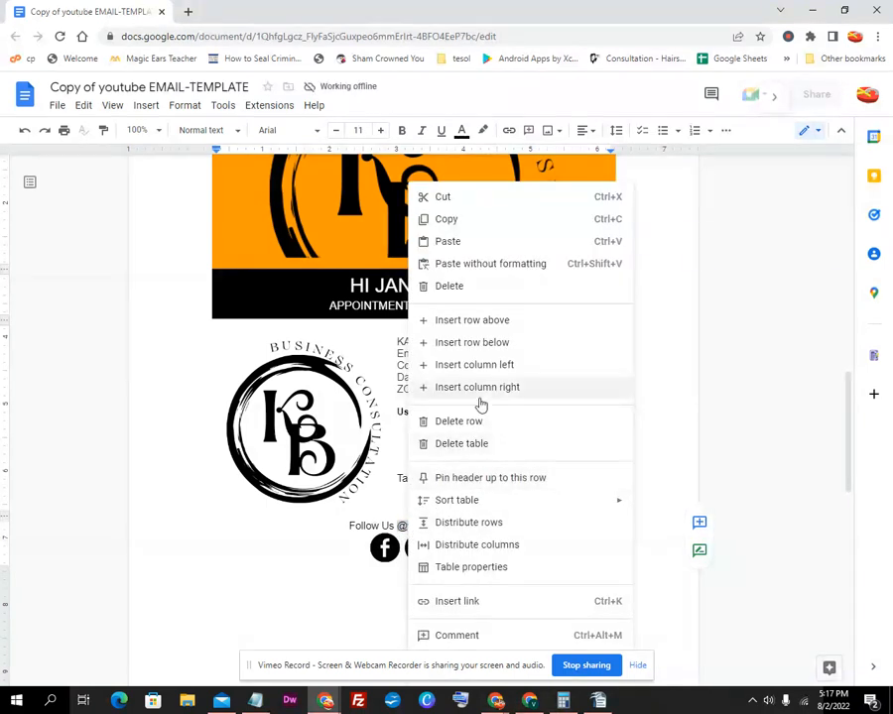
click(469, 602)
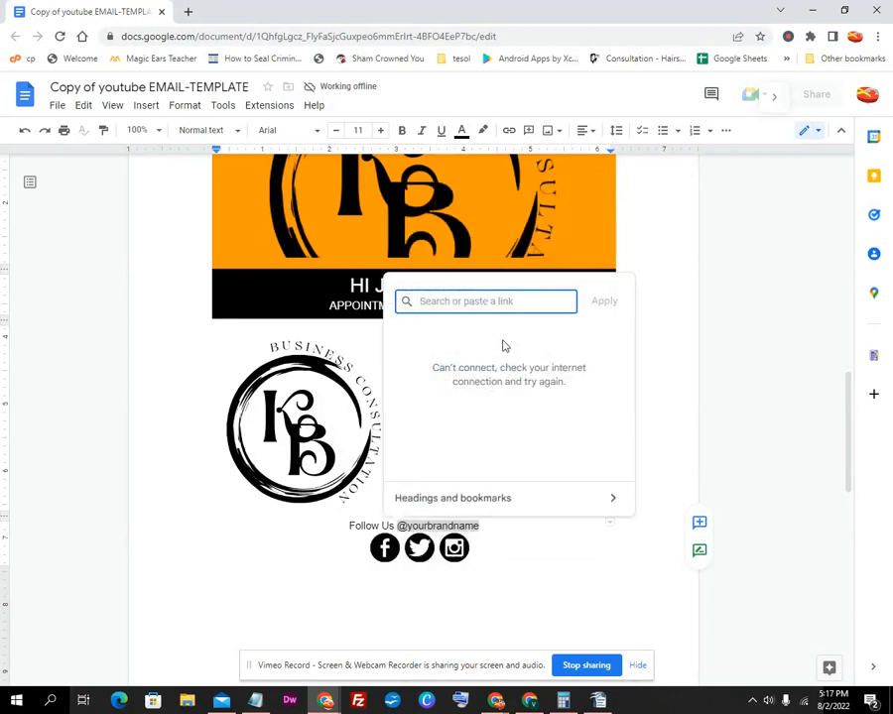
text(https://www.f)
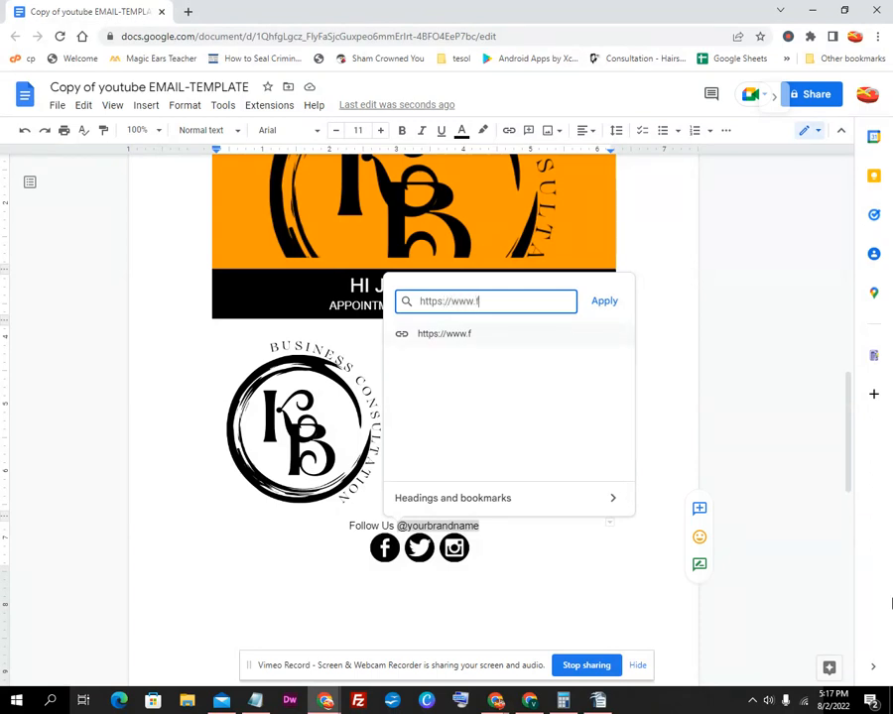
text(acebook.com/getkashback)
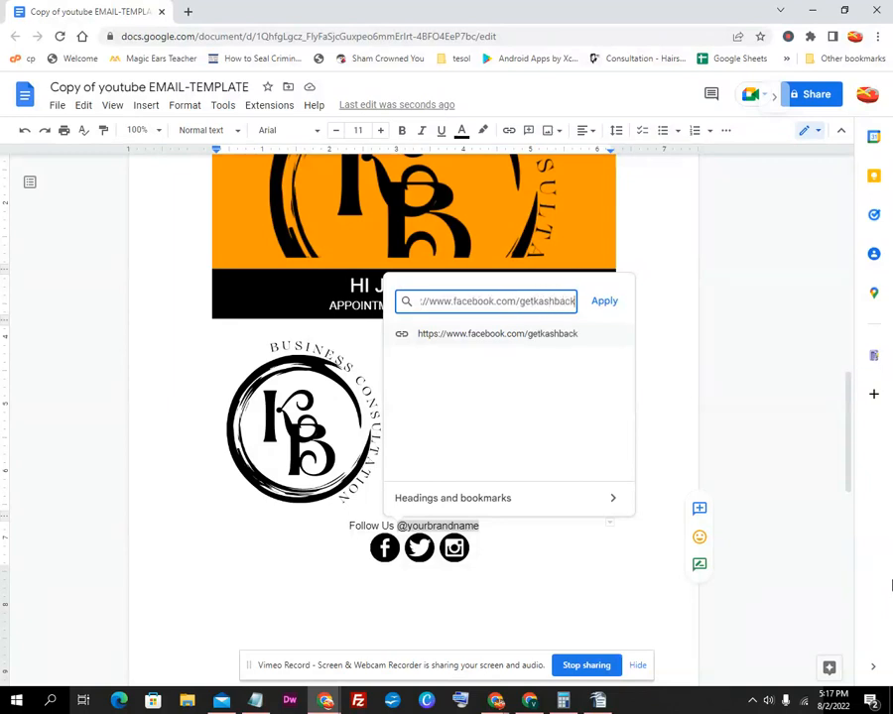
click(599, 302)
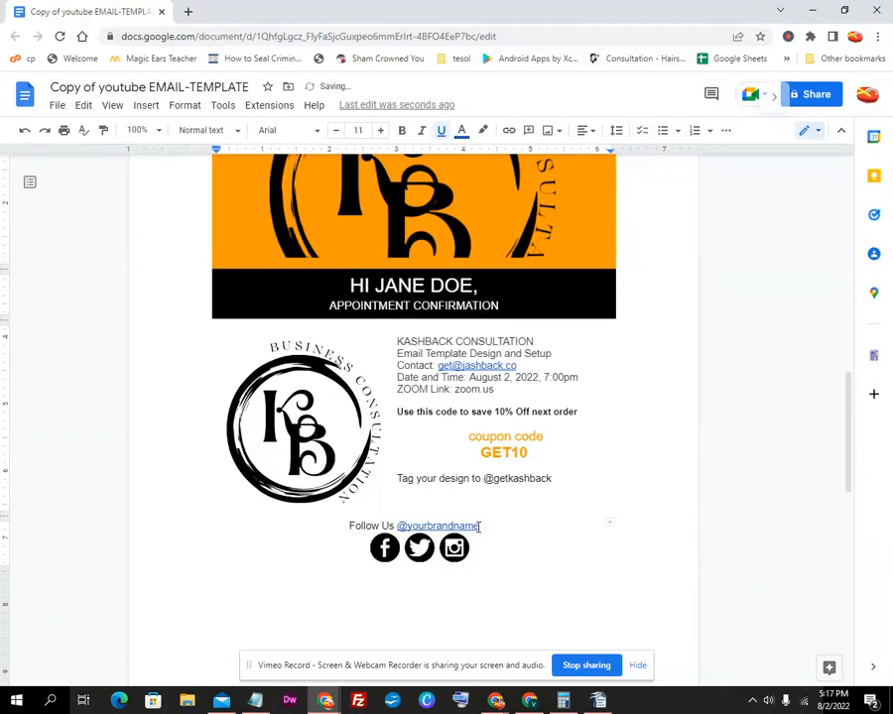
drag(472, 525, 418, 527)
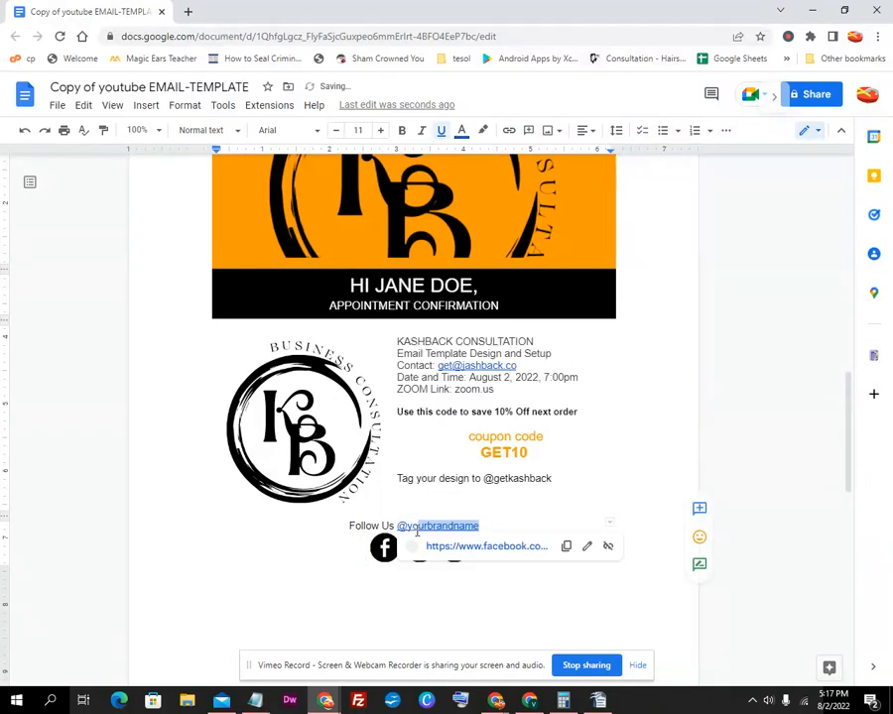
click(586, 546)
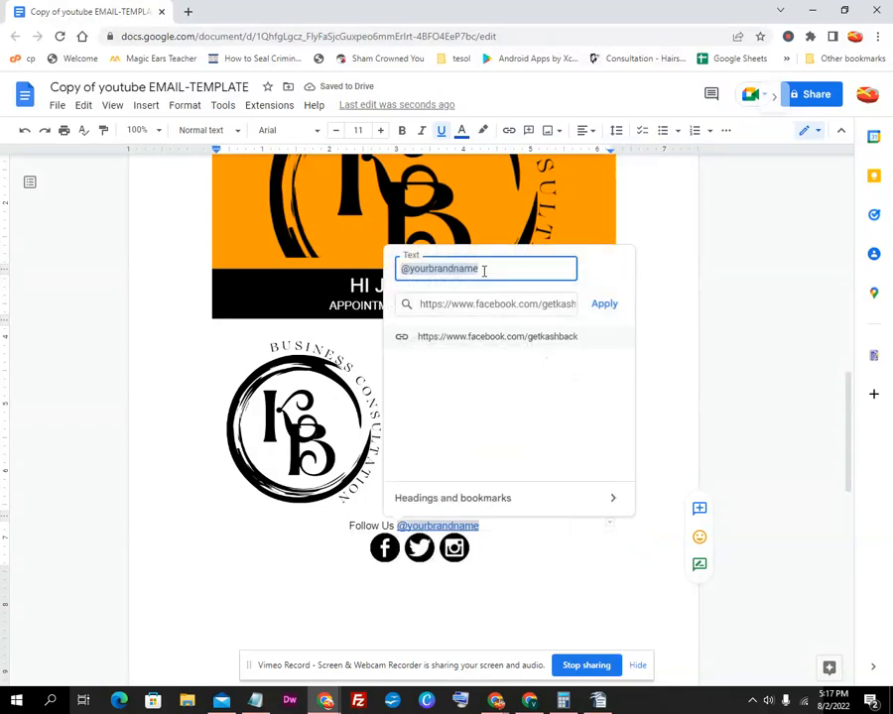
drag(493, 265, 429, 272)
text(getkashback)
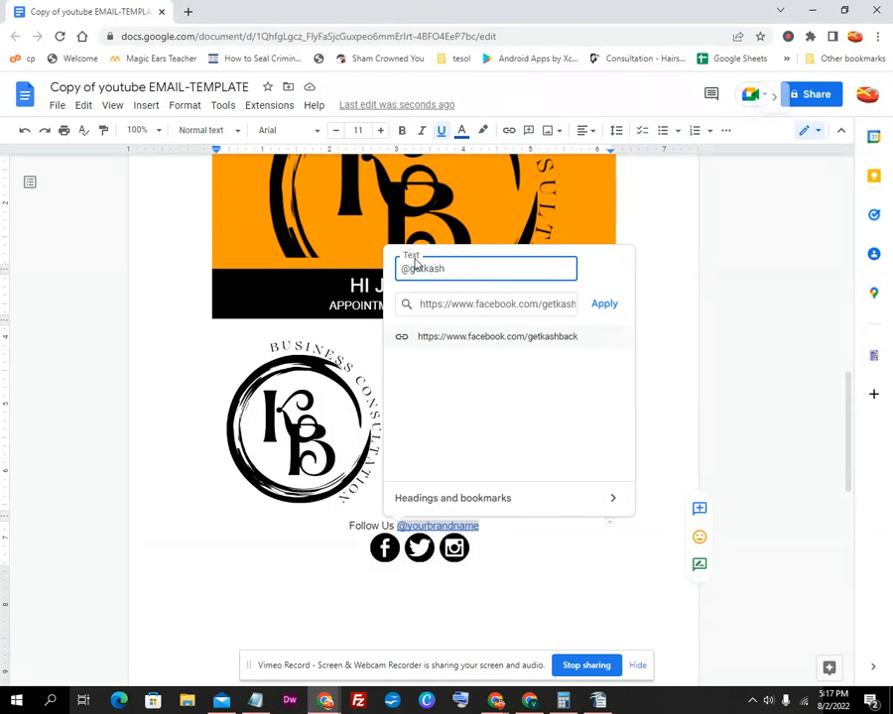
click(601, 305)
drag(501, 533, 480, 544)
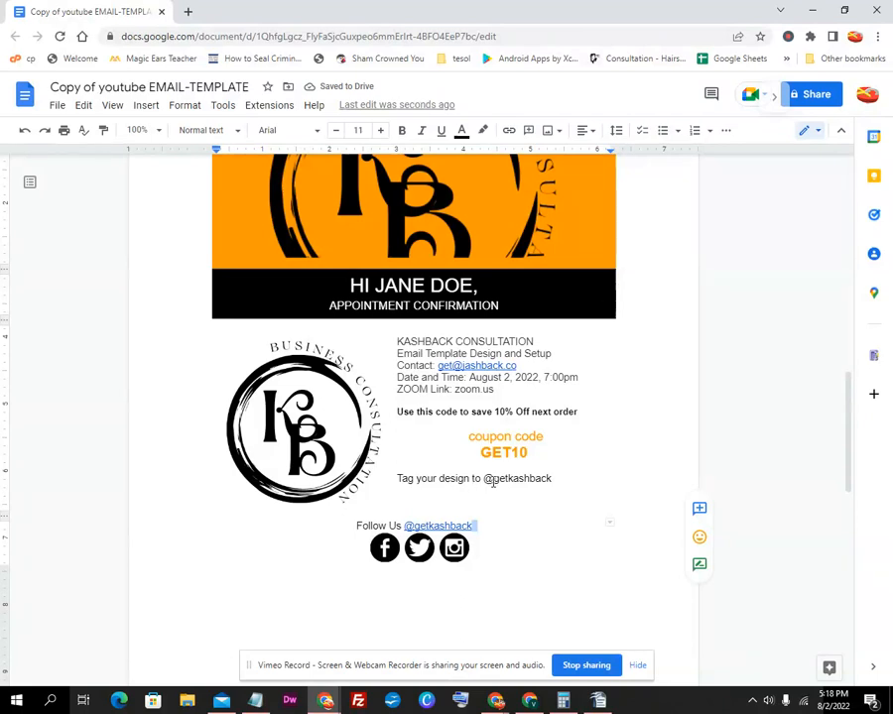
click(486, 479)
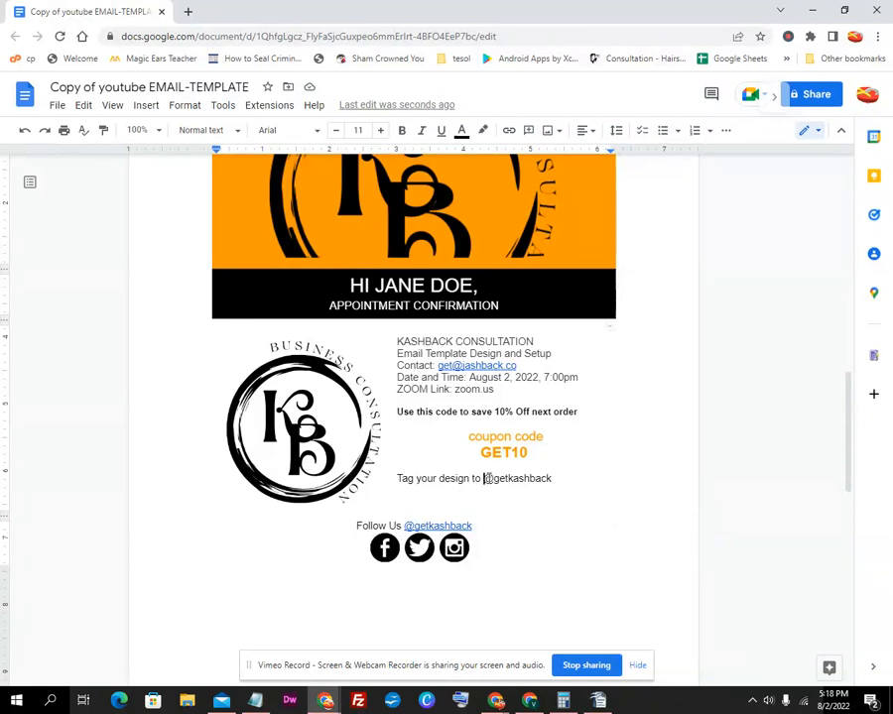
click(405, 526)
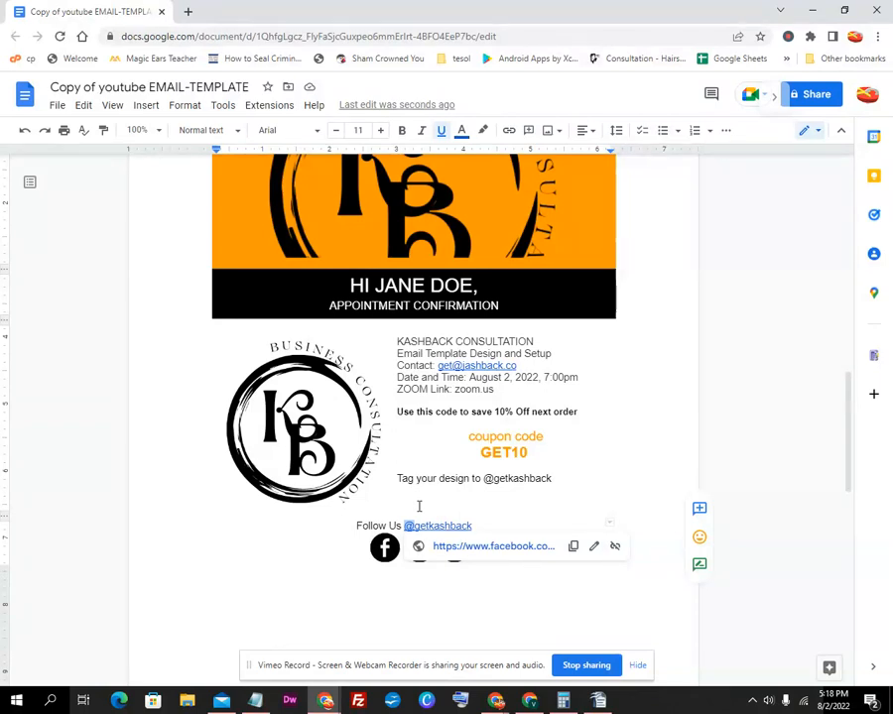
click(485, 480)
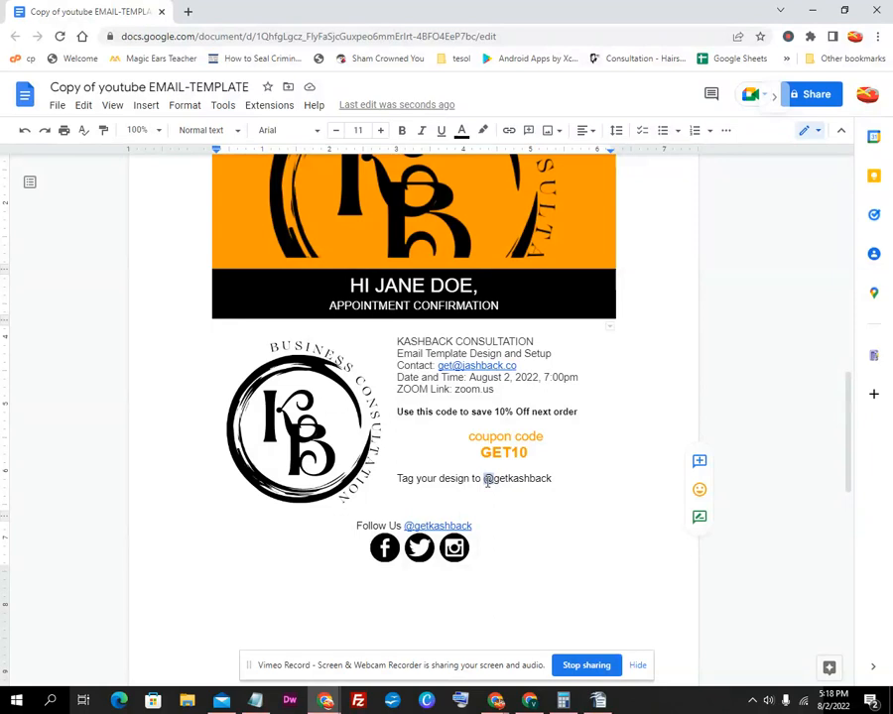
text(#)
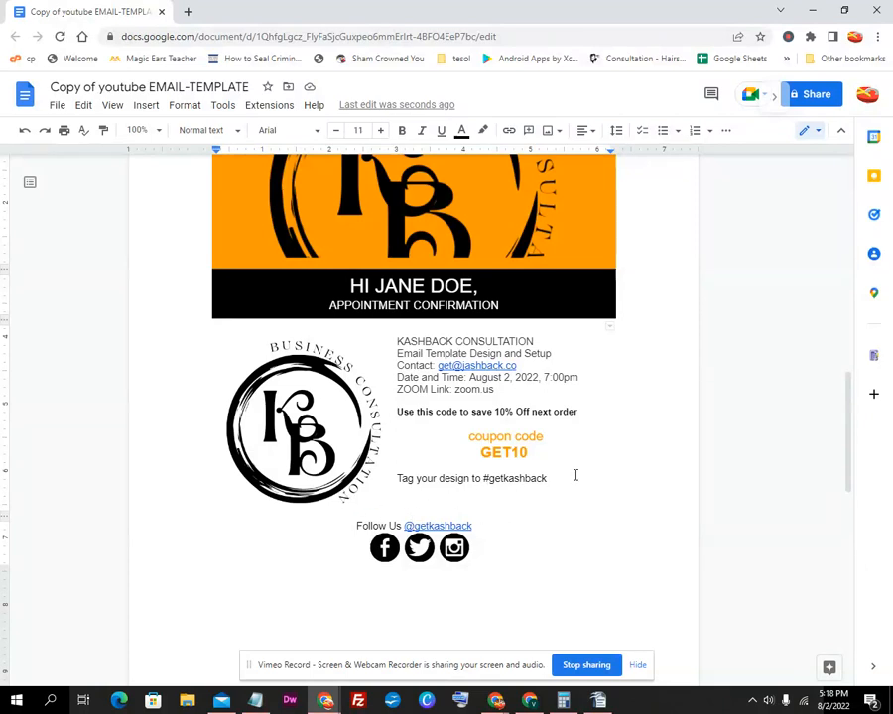
Select the orange header logo image at the top of the template
scroll(512, 530, down, 3)
scroll(512, 529, up, 3)
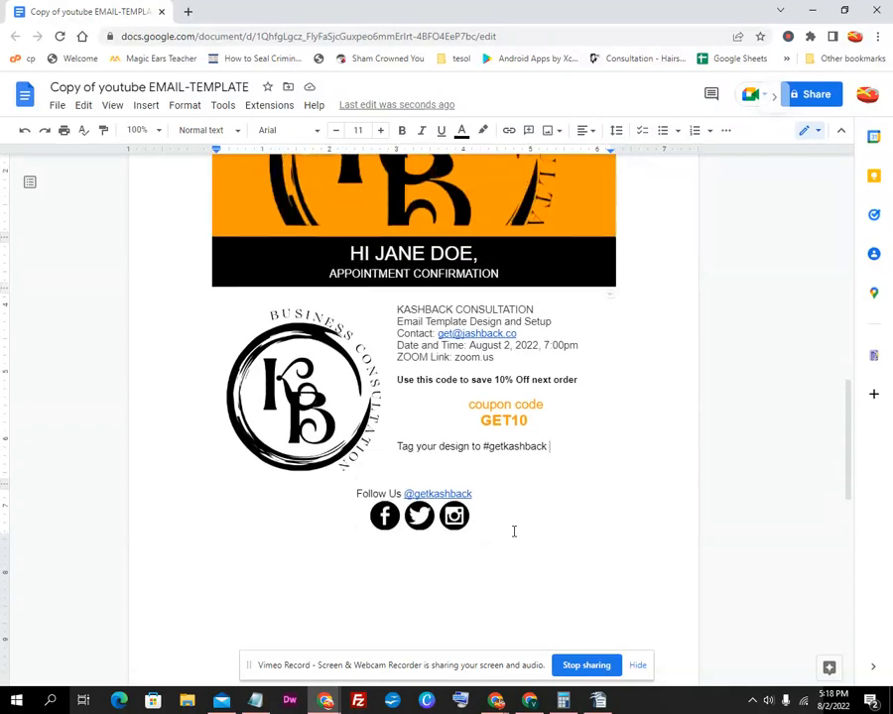
click(327, 437)
scroll(327, 436, up, 2)
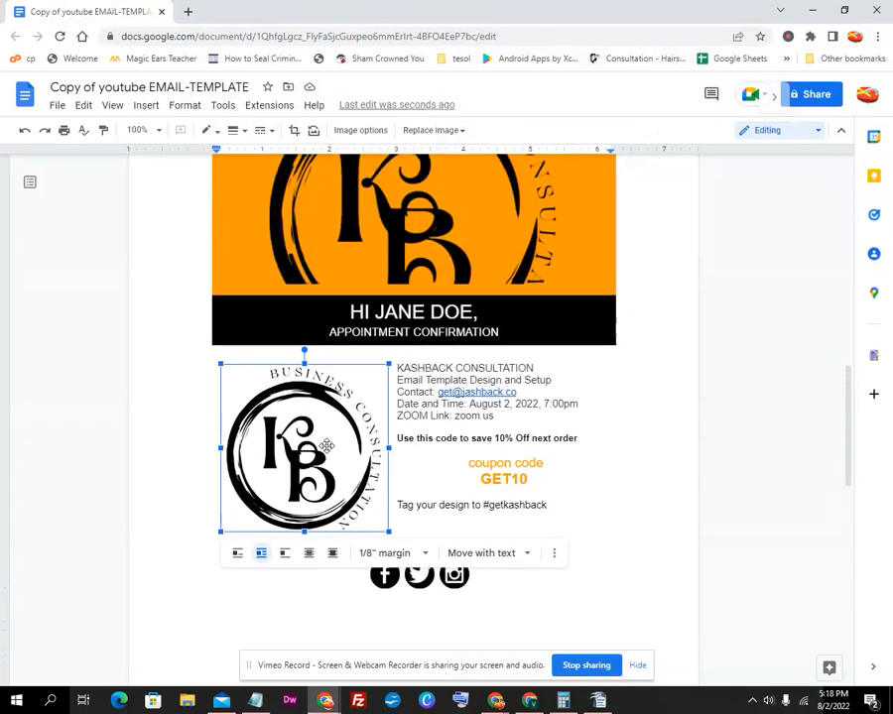
right_click(318, 479)
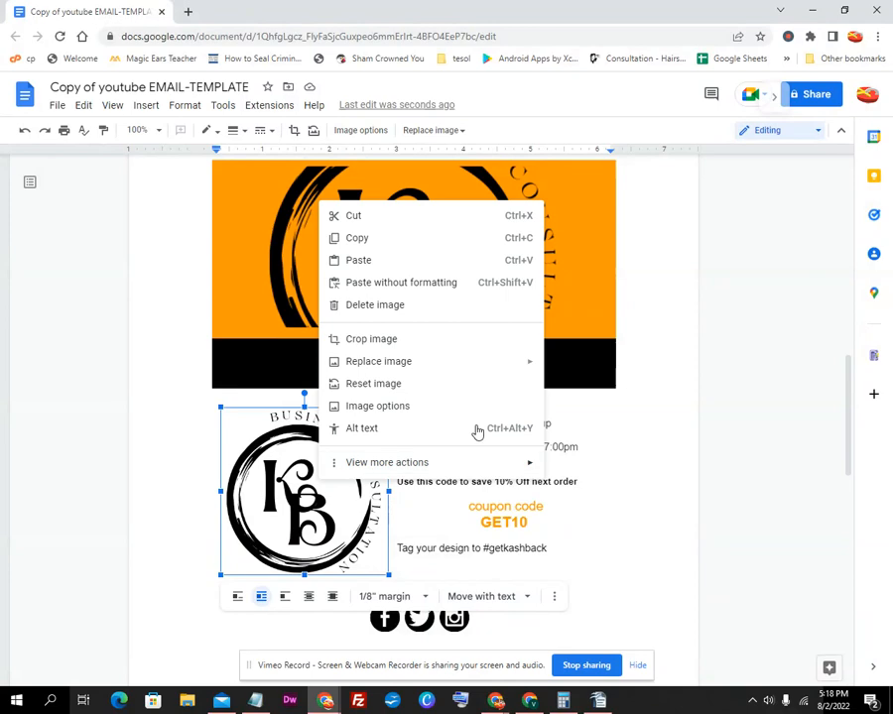
click(285, 298)
scroll(470, 353, up, 3)
Set the header logo cell's background colour to yellow in Table properties
right_click(487, 409)
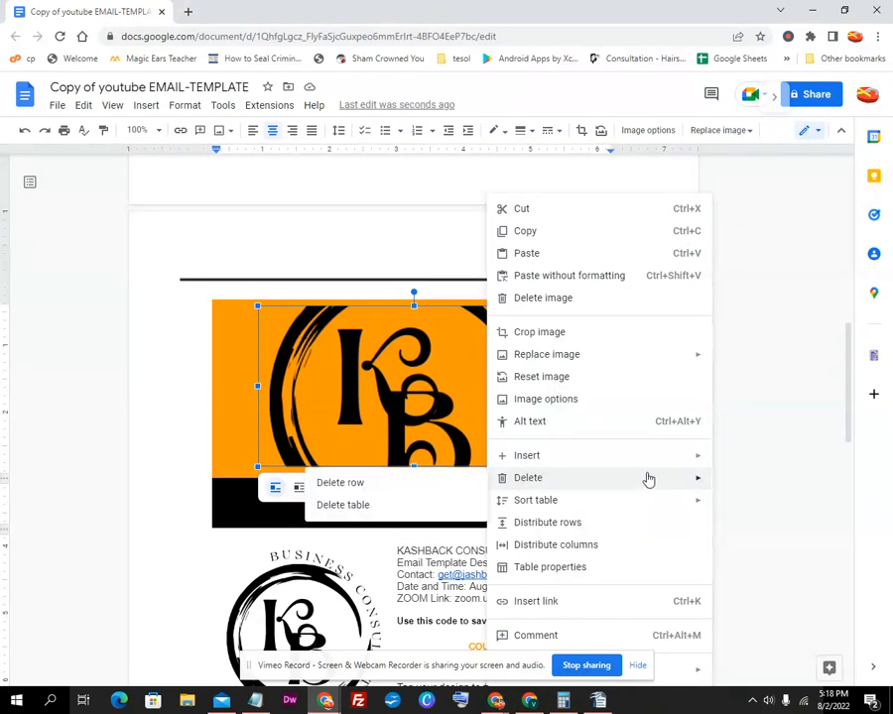
click(579, 571)
click(718, 303)
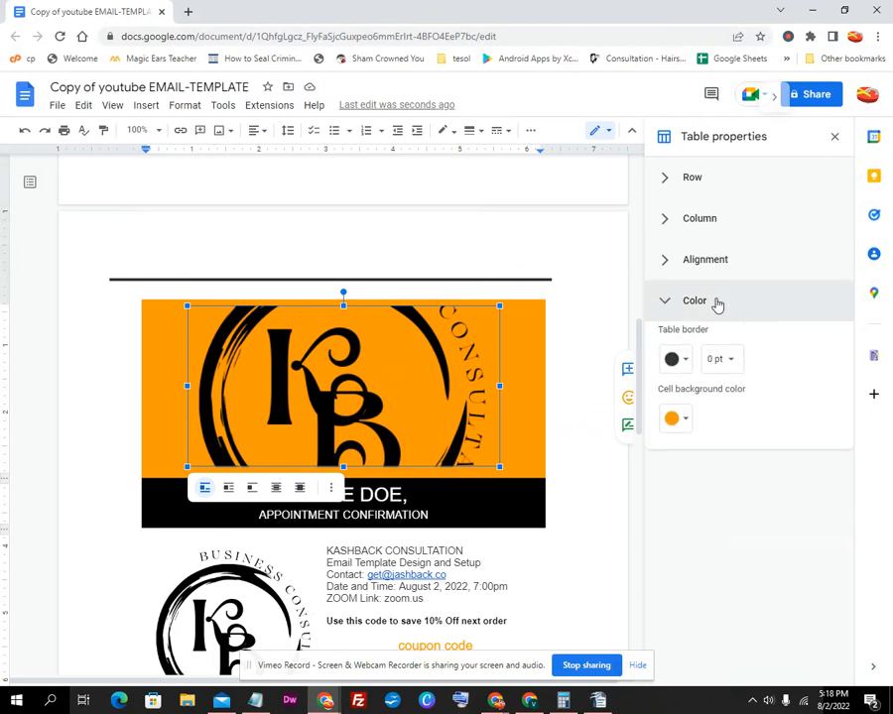
click(681, 429)
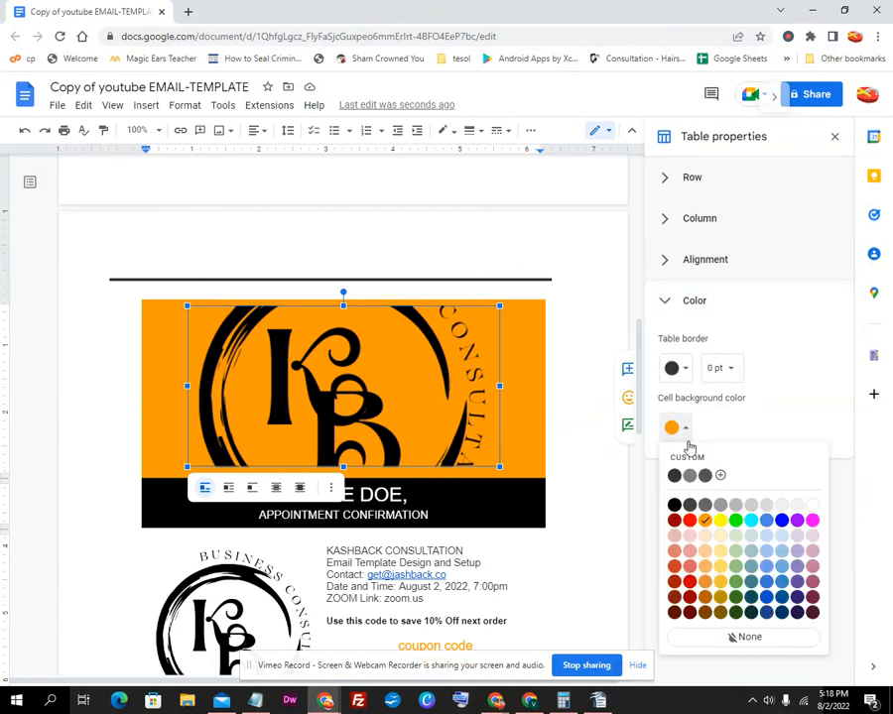
click(720, 521)
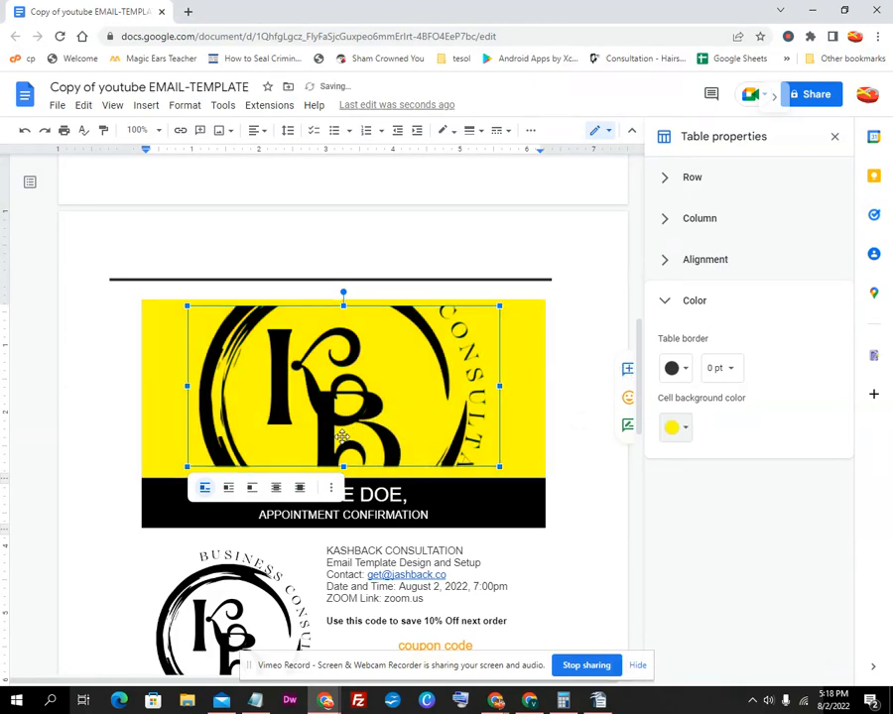
scroll(302, 402, up, 10)
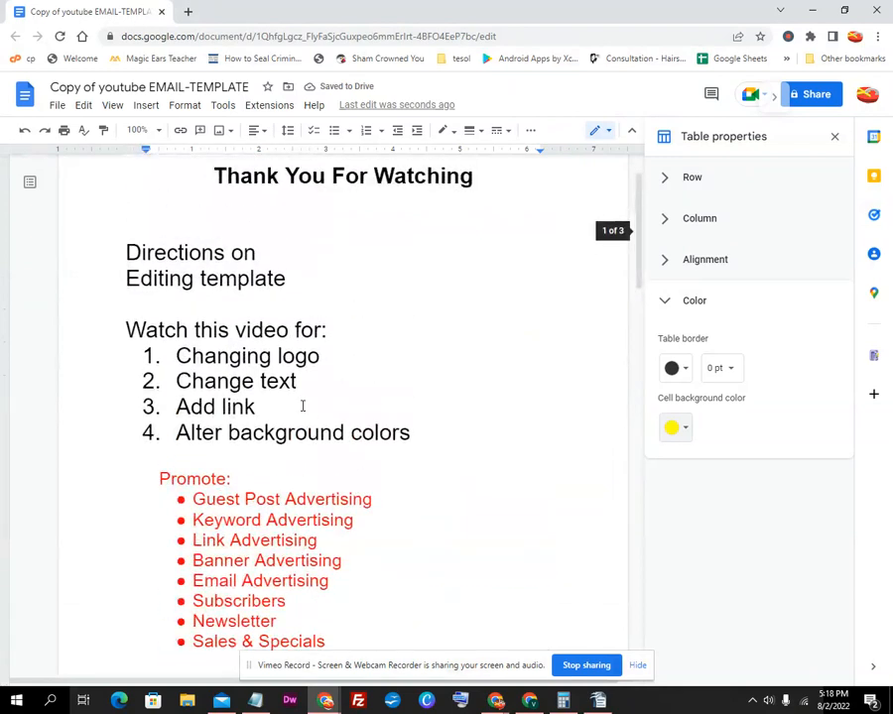
scroll(303, 406, down, 1)
scroll(255, 305, down, 1)
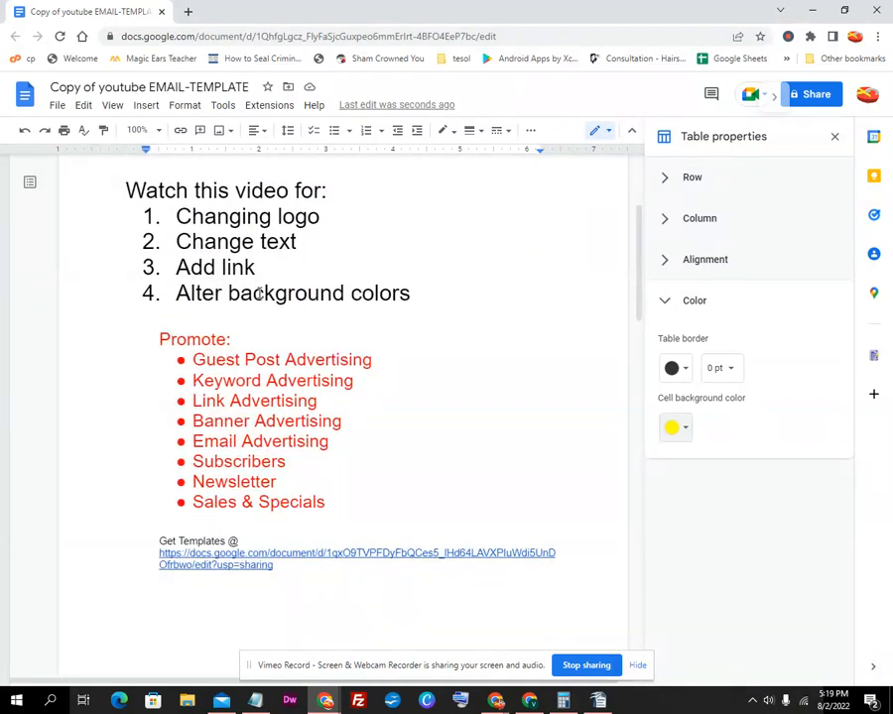
scroll(261, 294, down, 8)
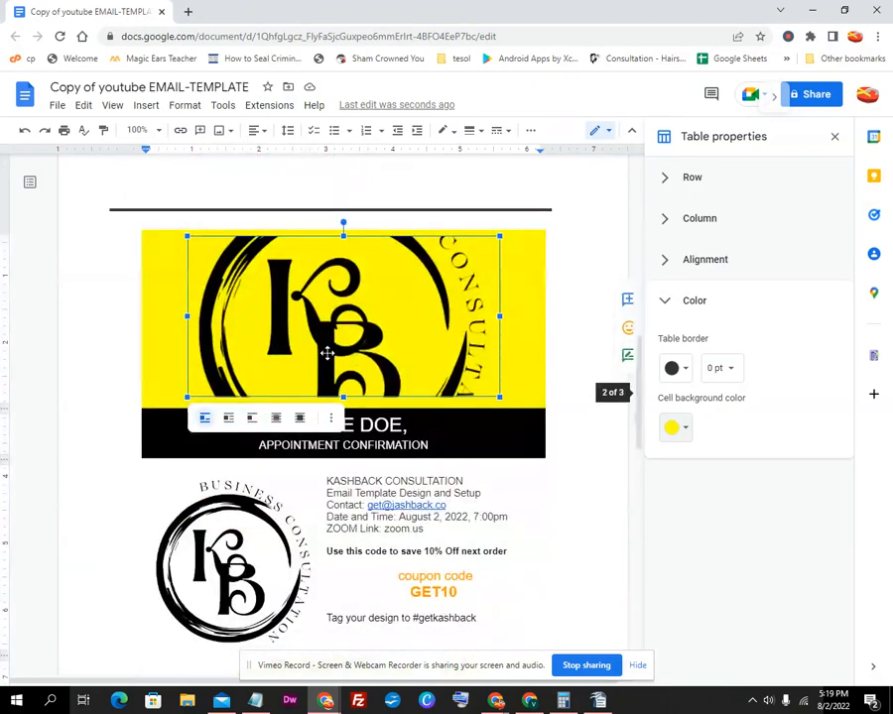
Apply the Heading 1 style to the 'HI JANE DOE' greeting
right_click(455, 343)
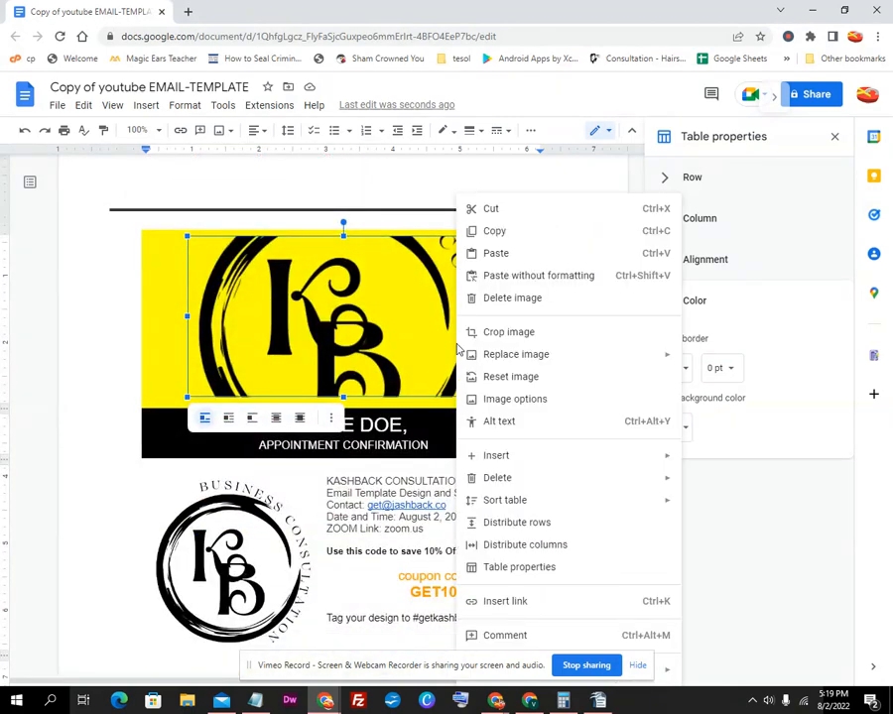
click(403, 434)
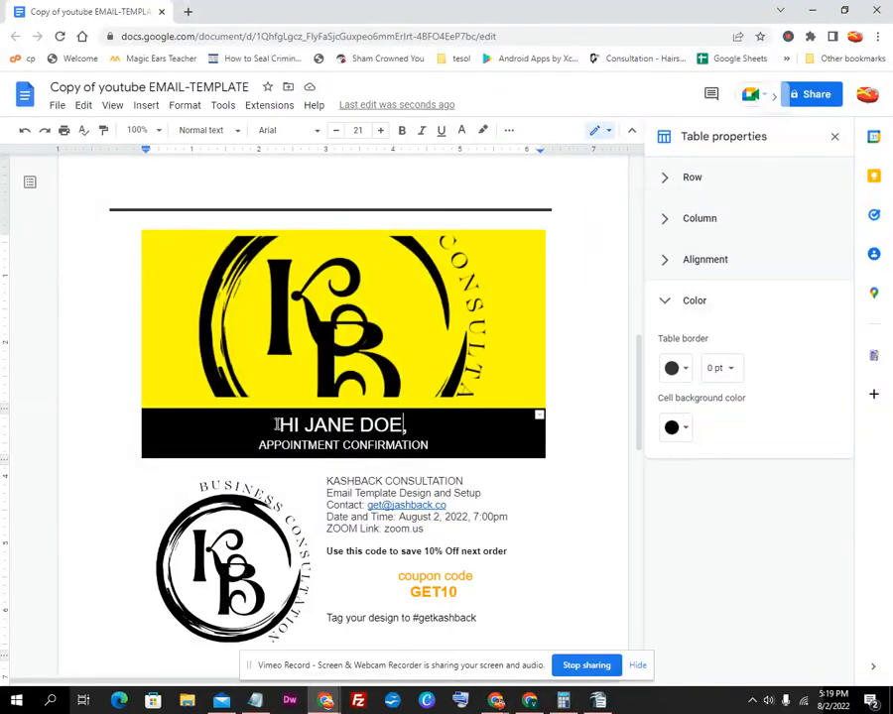
drag(344, 425, 405, 425)
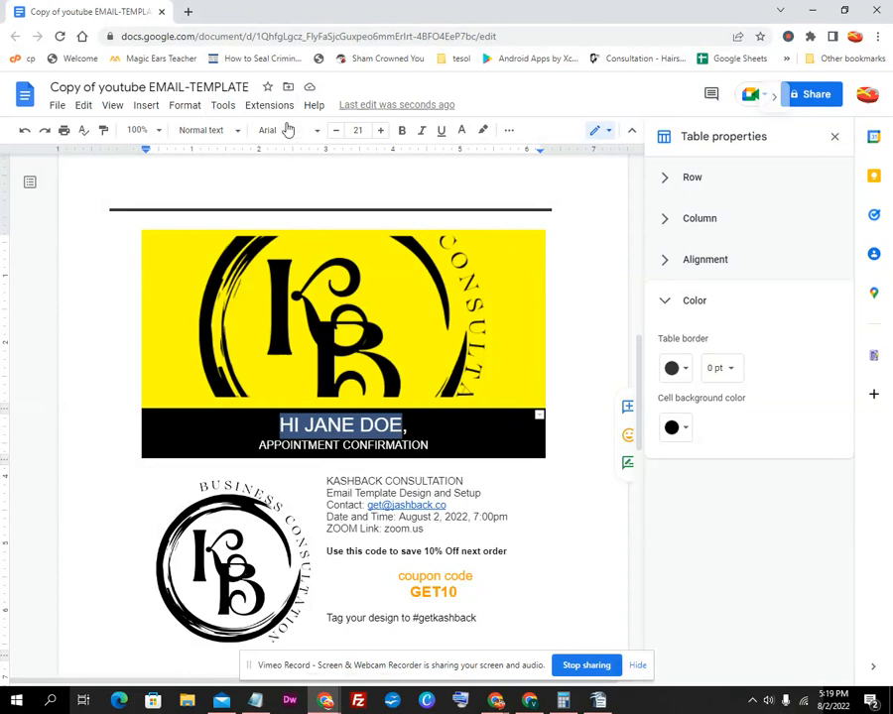
click(234, 131)
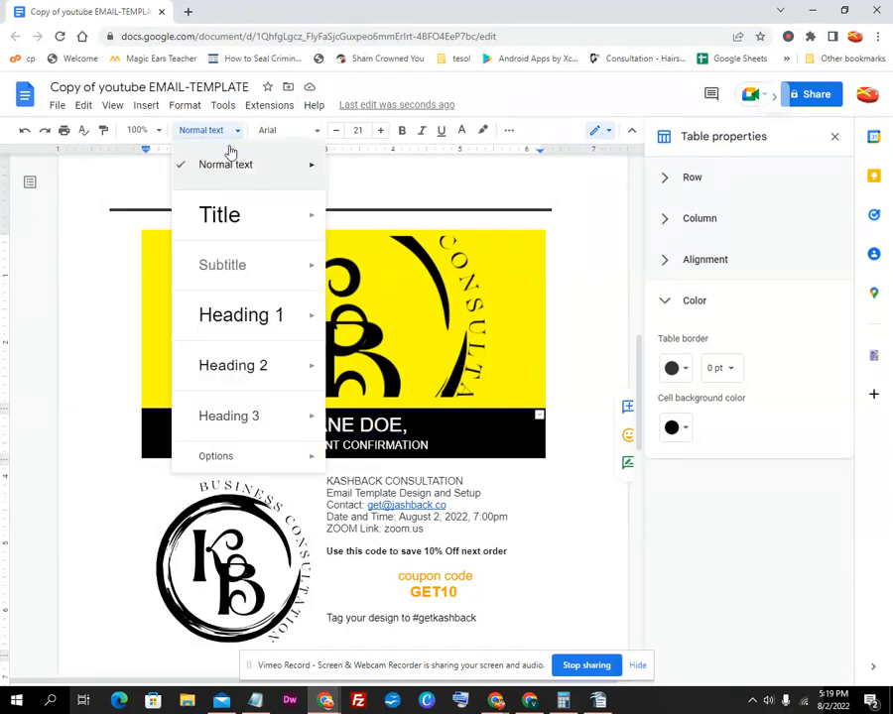
mouse_move(237, 232)
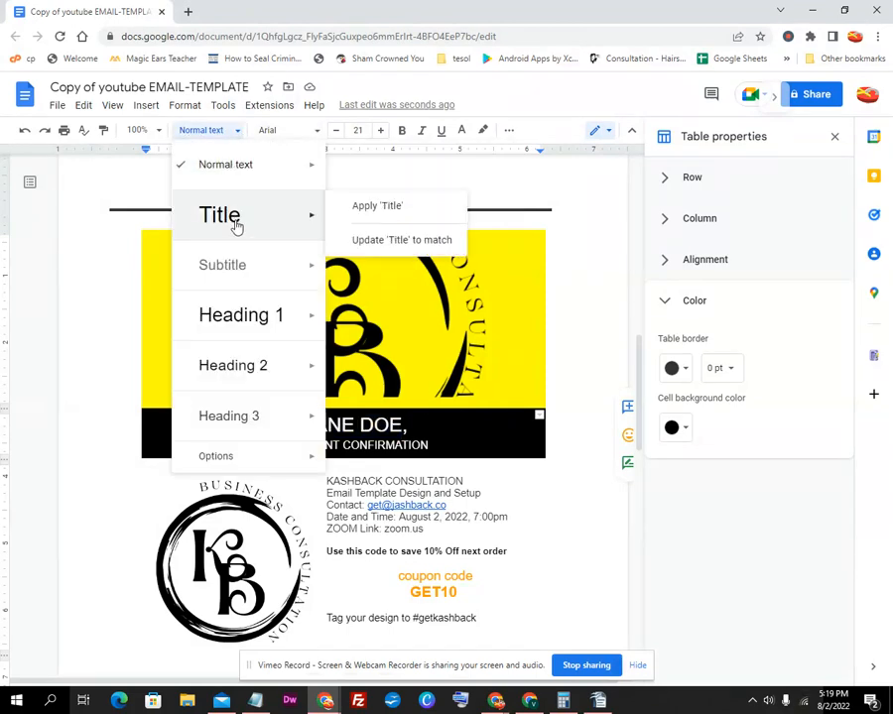
click(245, 315)
Colour the 'HI JANE DOE' greeting text yellow
drag(402, 434, 265, 407)
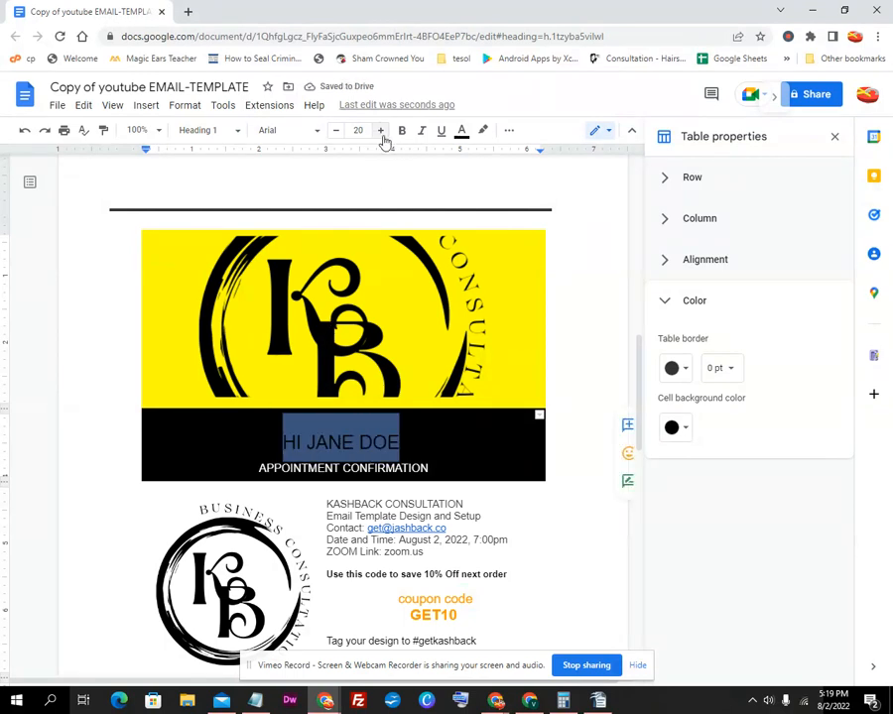
click(462, 130)
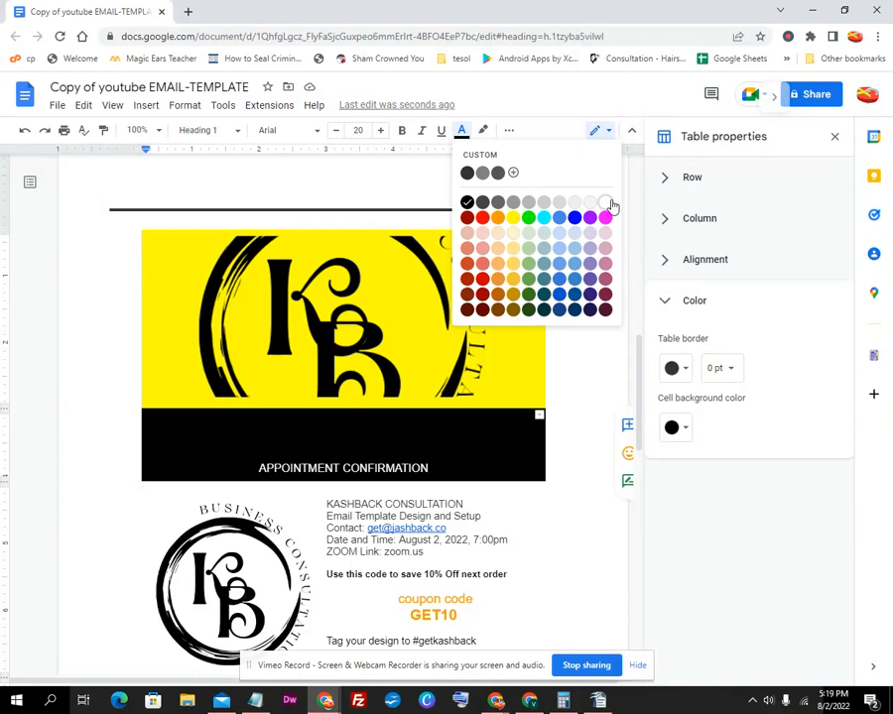
click(512, 217)
click(423, 443)
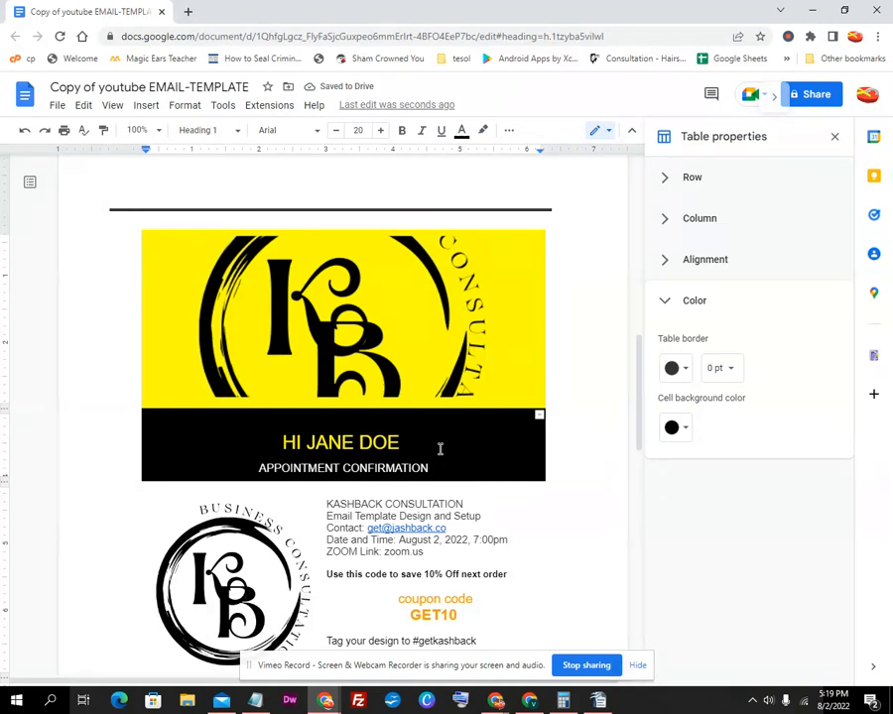
drag(467, 623, 345, 619)
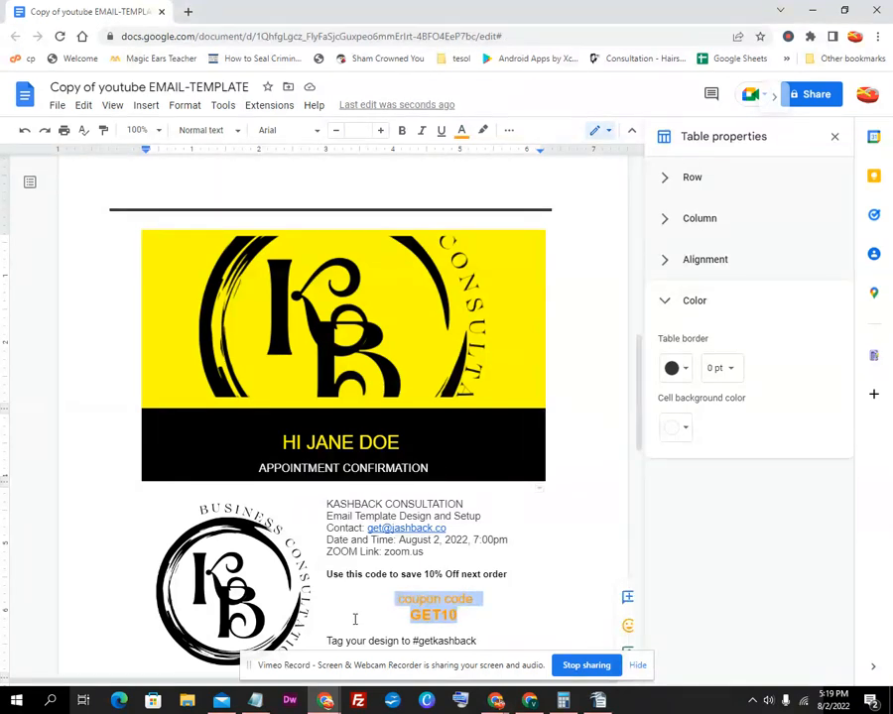
Try yellow for the details cell background, then set it back to white
click(677, 428)
click(720, 519)
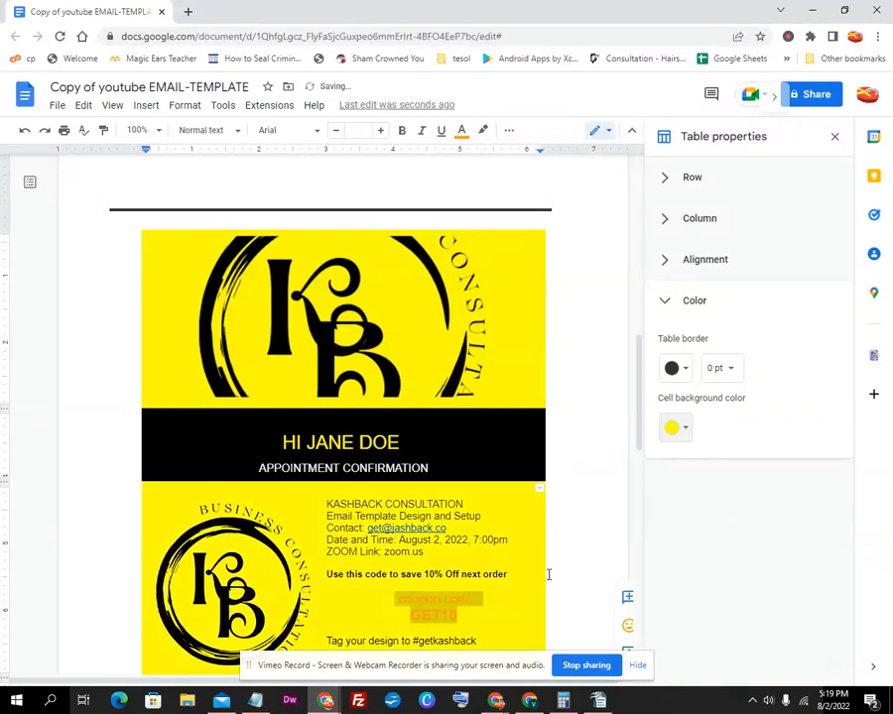
click(679, 429)
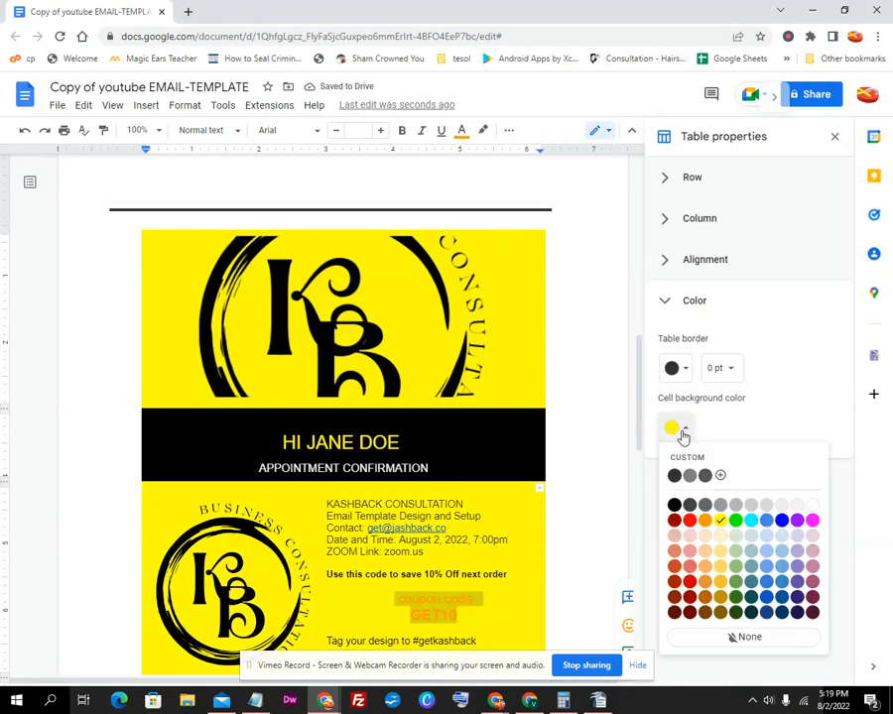
click(813, 507)
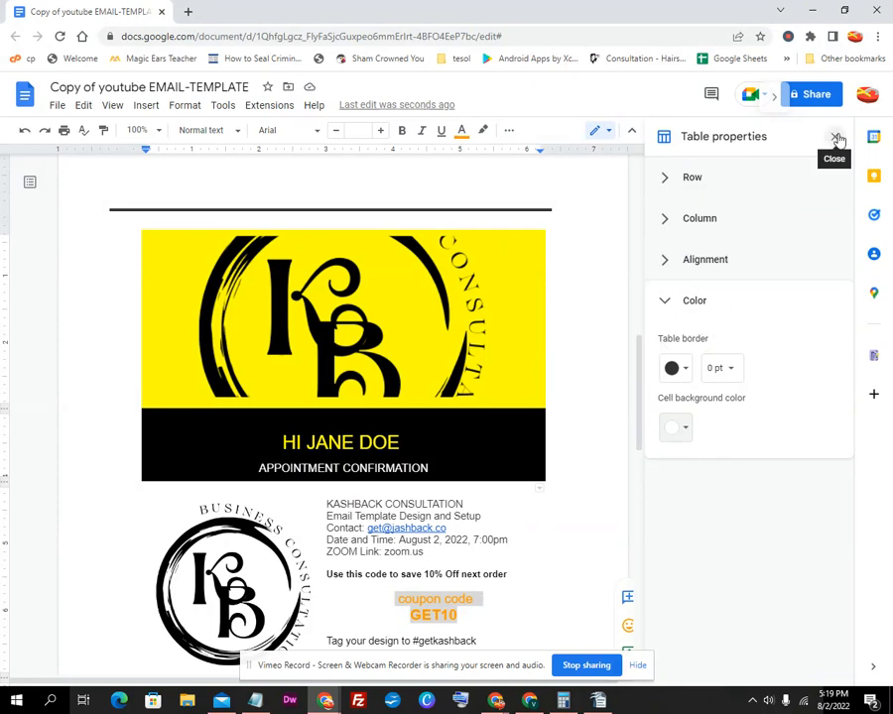
Set the table's column width to 5.931 inches and close the table settings
click(665, 261)
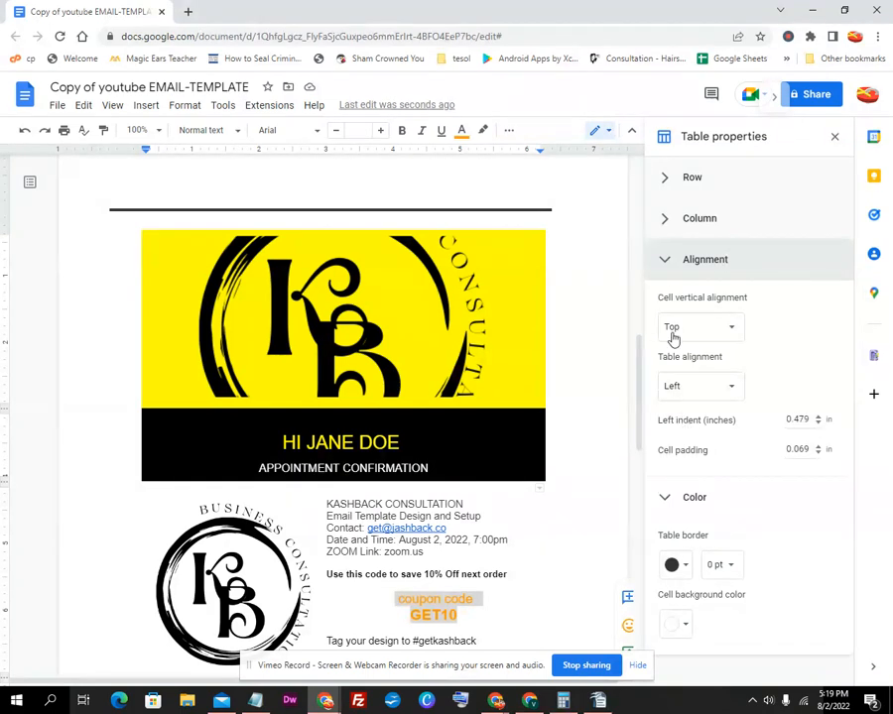
click(701, 226)
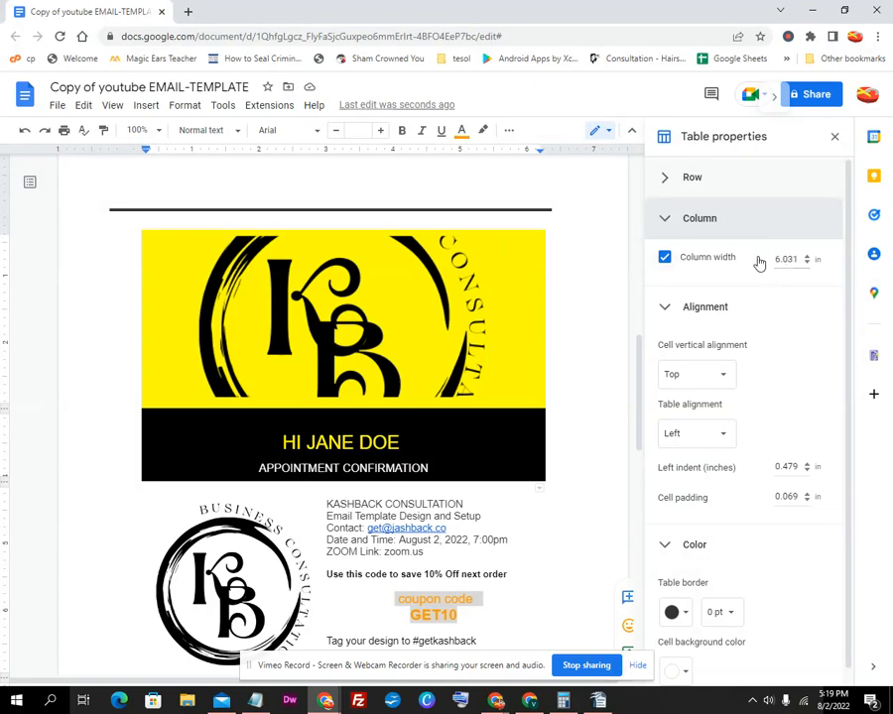
click(807, 256)
click(807, 256)
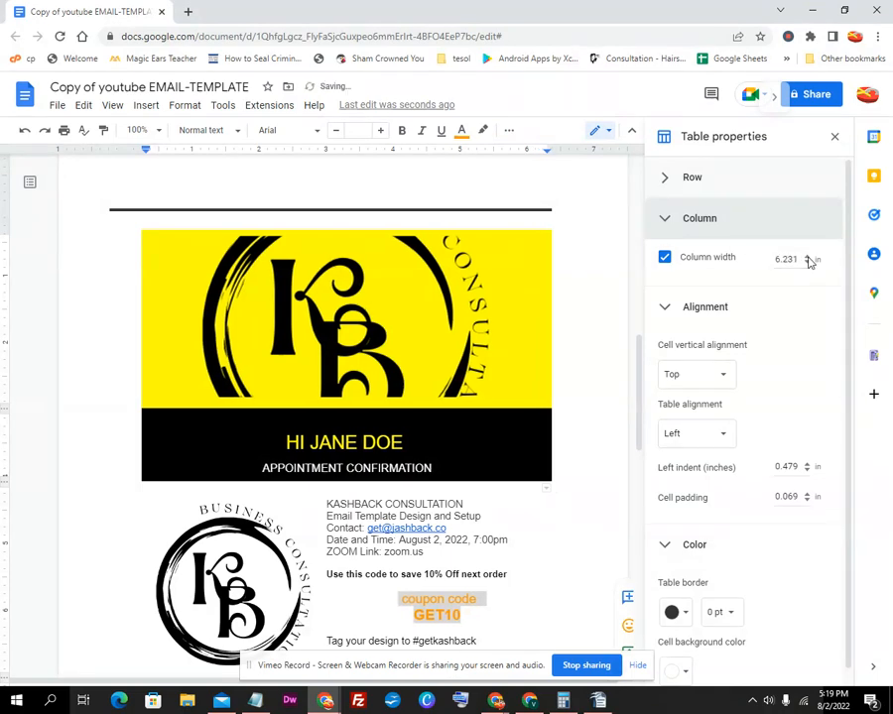
click(807, 263)
click(807, 263)
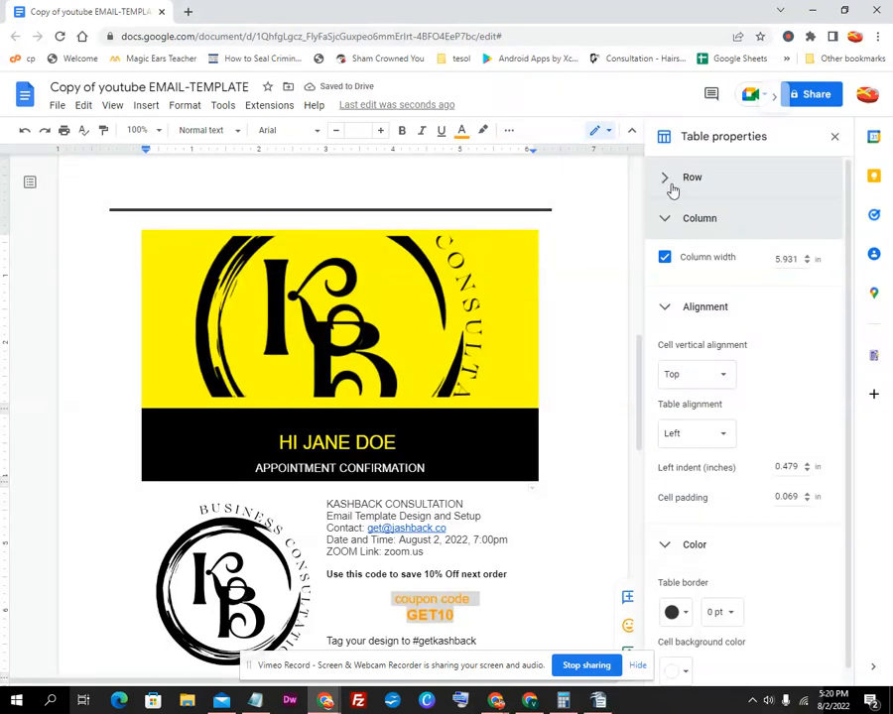
click(670, 187)
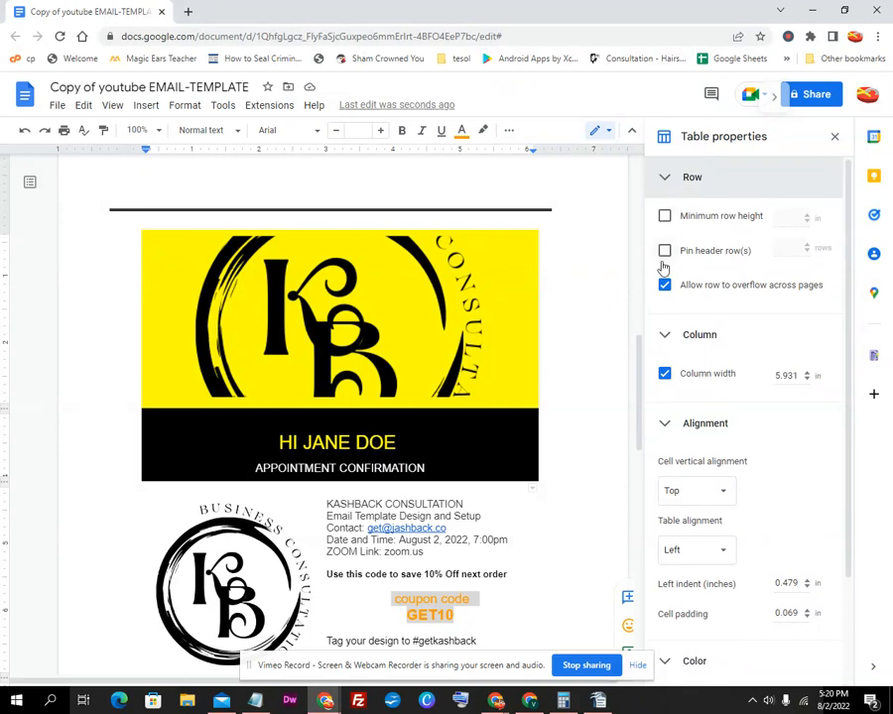
click(833, 138)
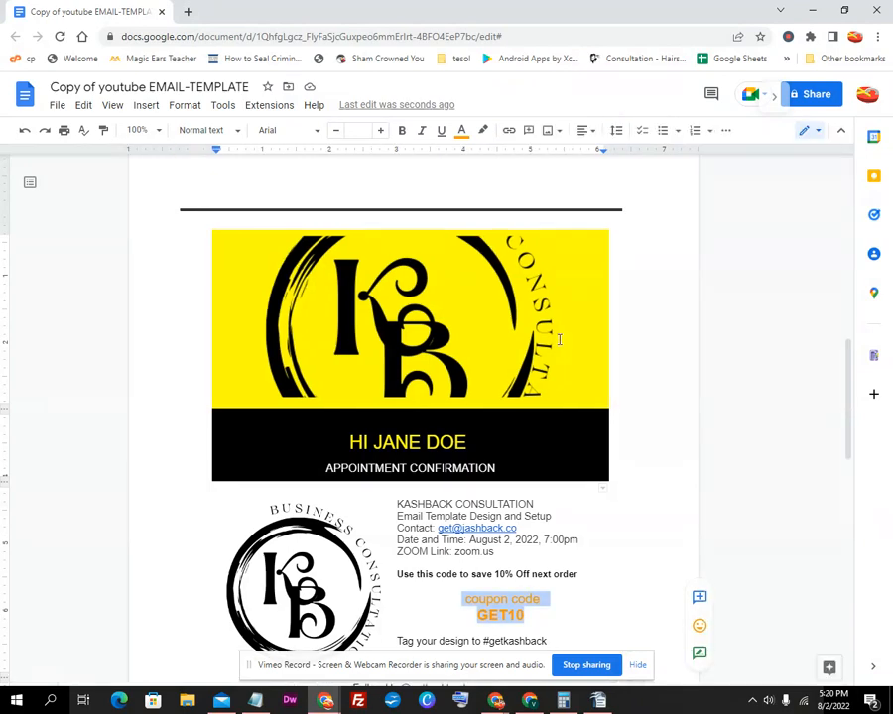
Choose Replace image > By URL for the circular KB logo beside the consultation details
scroll(290, 546, down, 3)
click(328, 462)
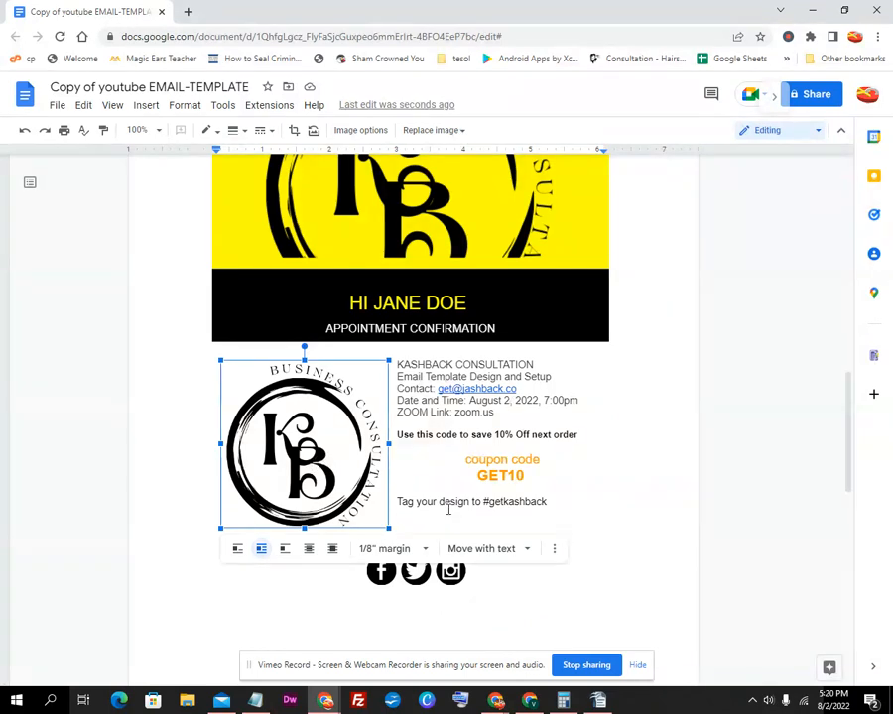
right_click(339, 462)
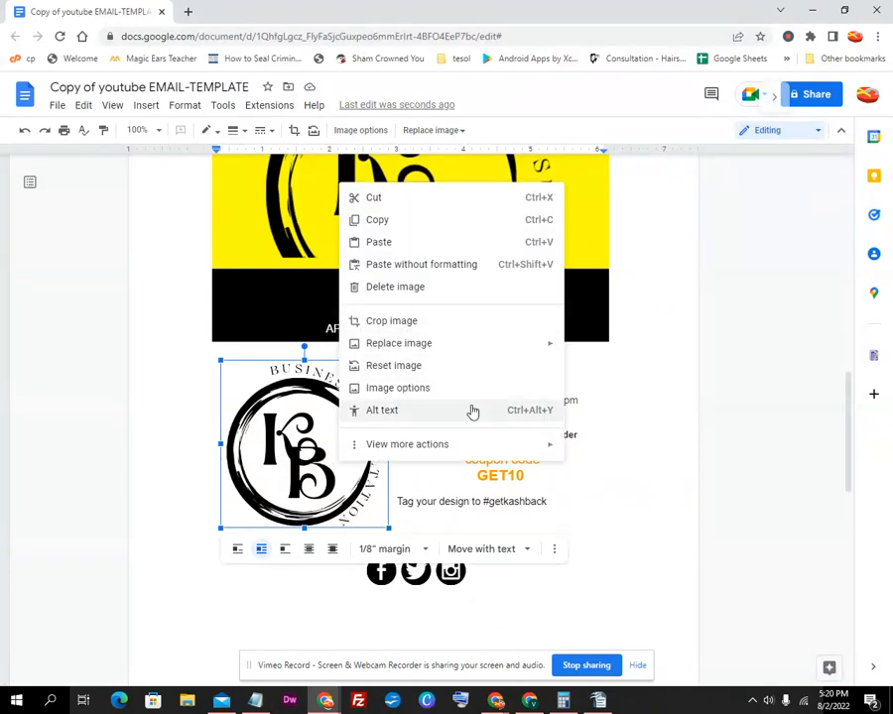
right_click(3, 347)
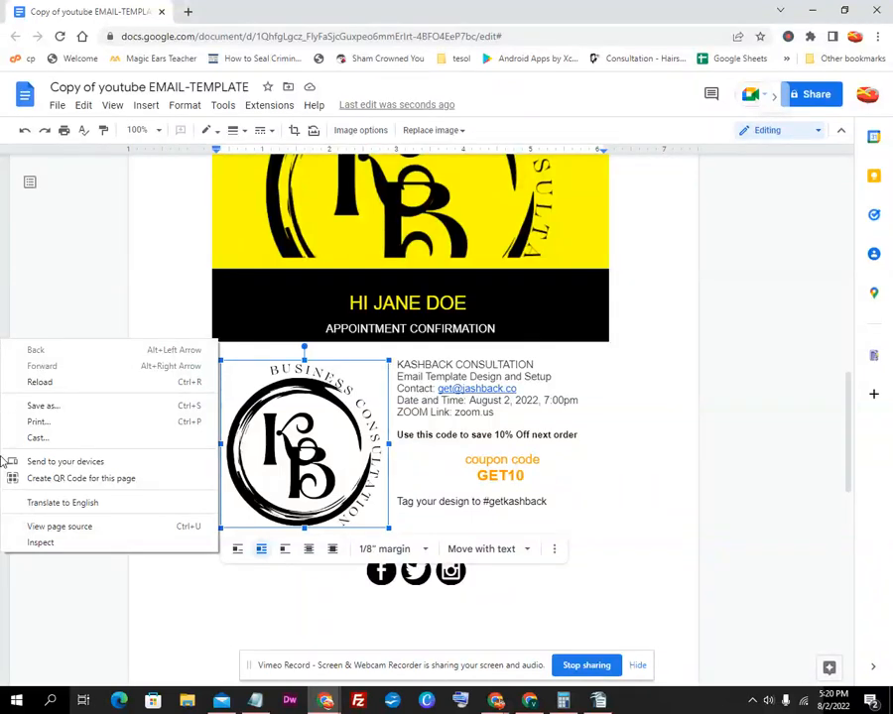
right_click(248, 447)
mouse_move(473, 333)
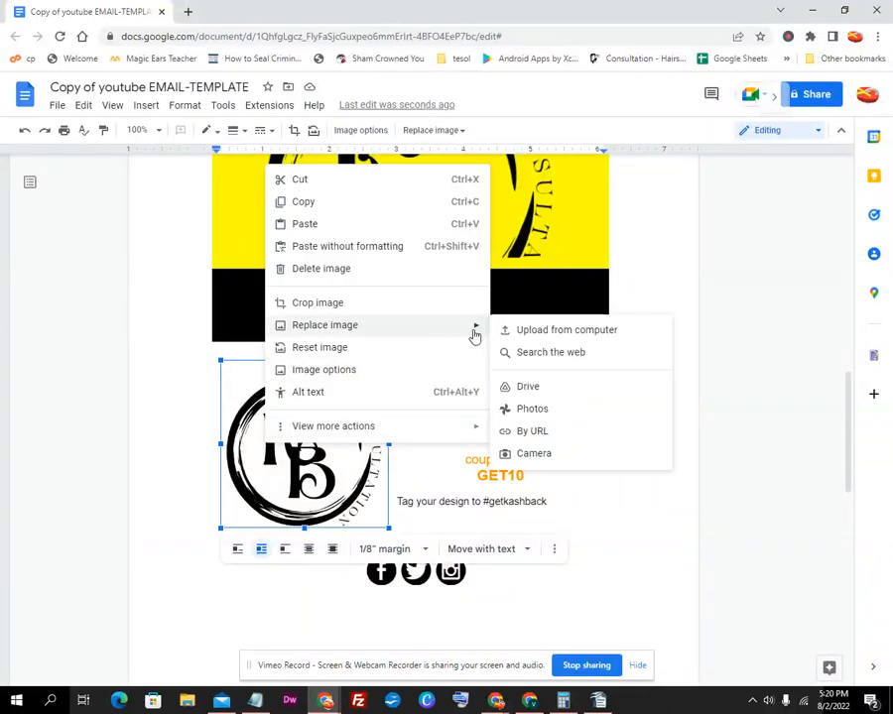
click(531, 431)
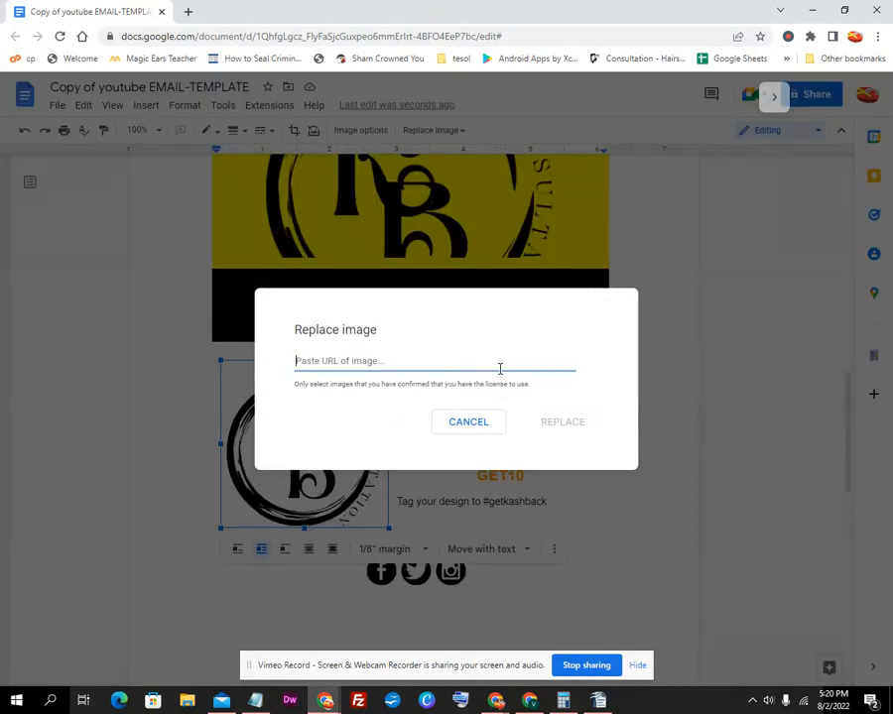
mouse_move(499, 706)
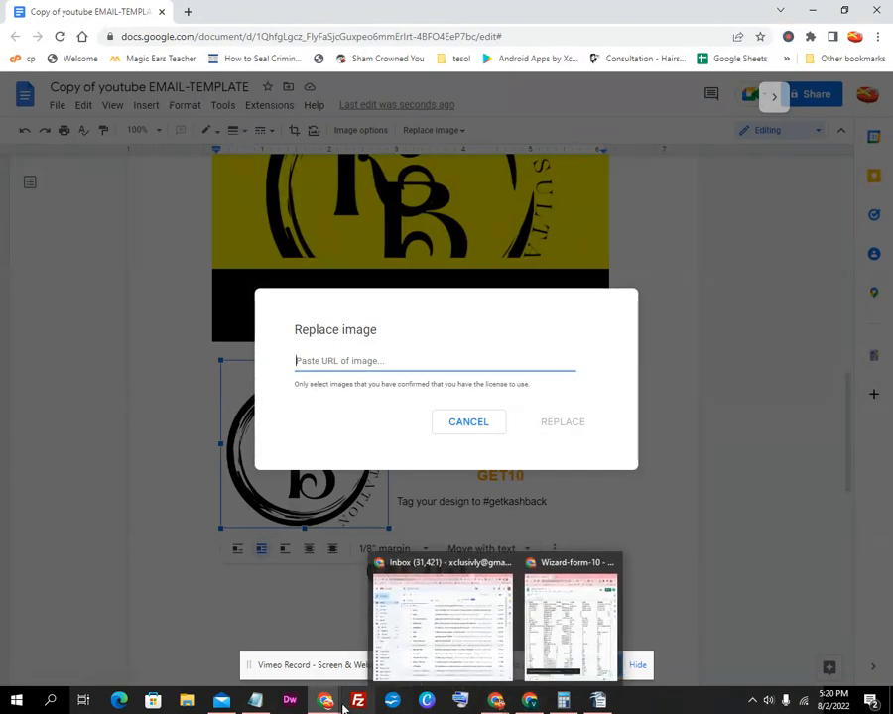
mouse_move(327, 706)
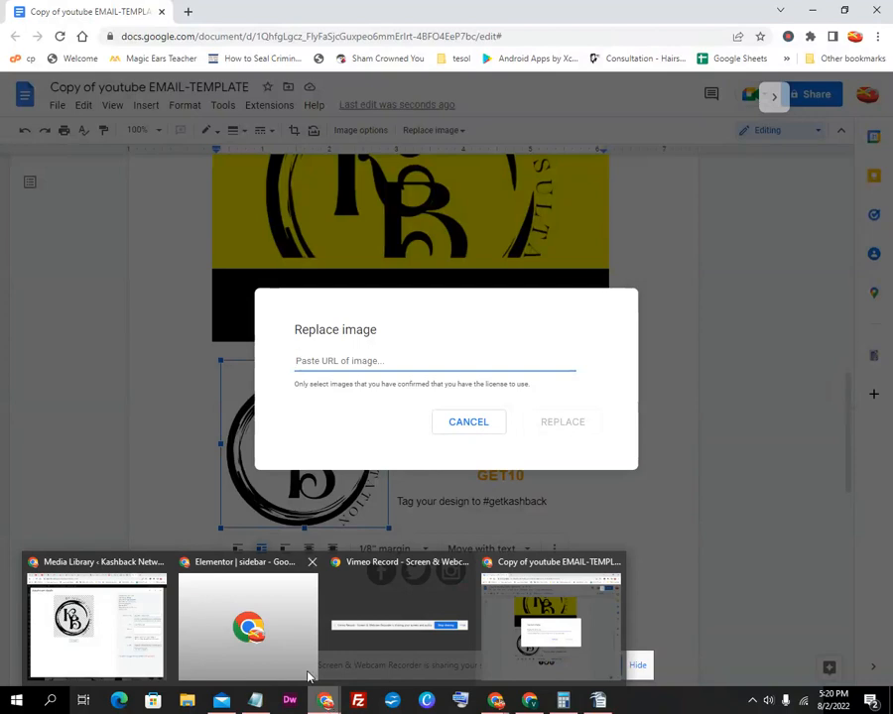
Find the Kashback wordmark logo's details in the WordPress media library, then return to Replace image
click(56, 615)
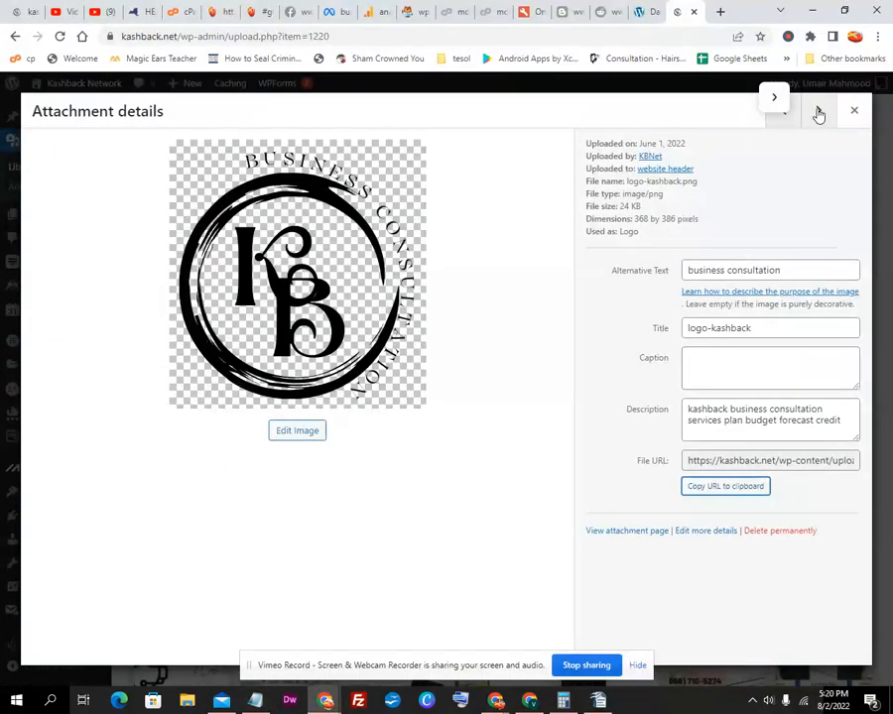
click(854, 110)
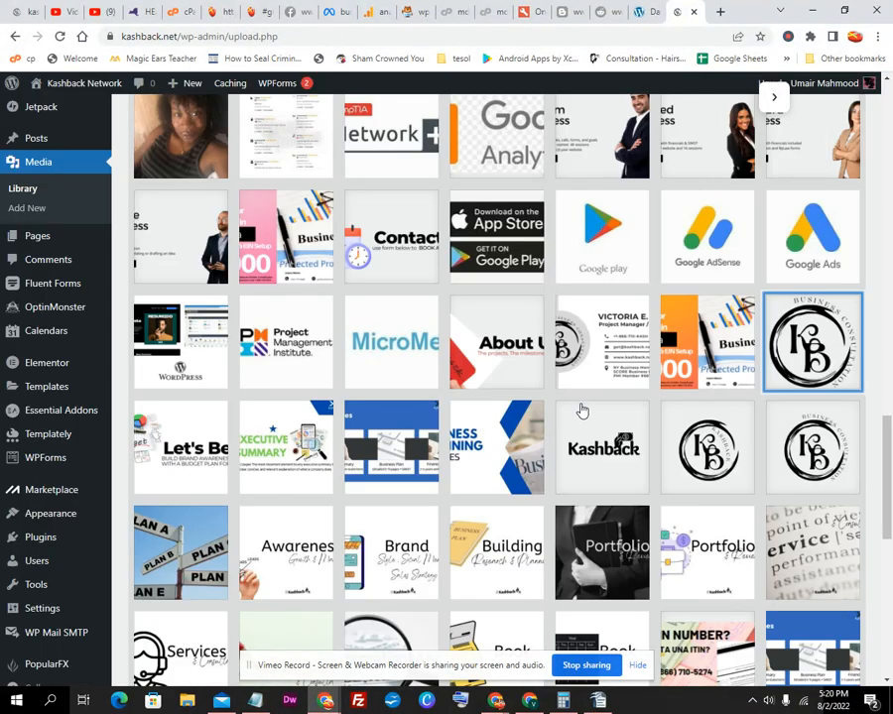
scroll(582, 411, down, 2)
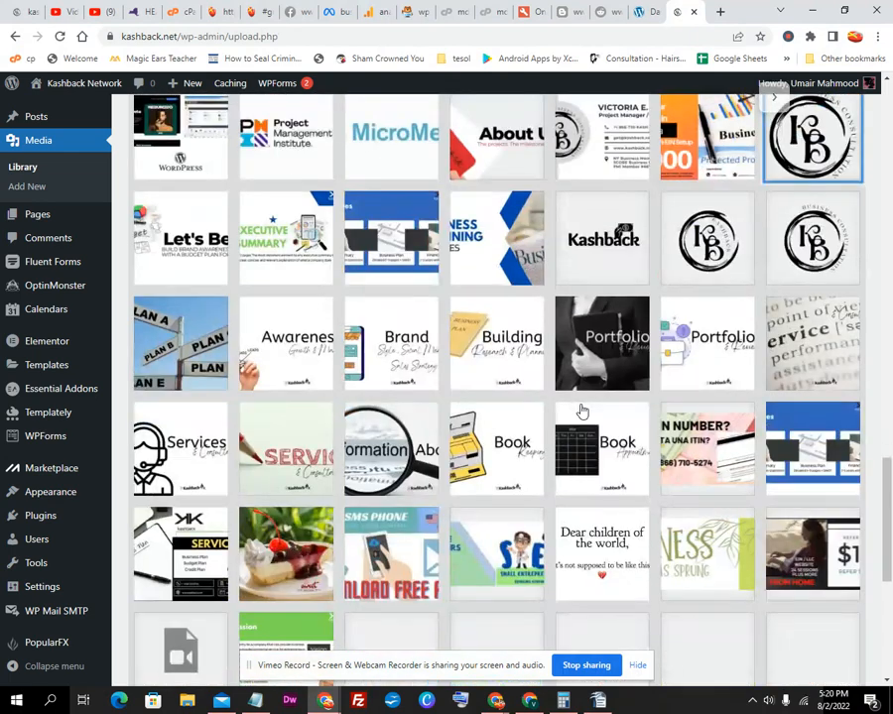
scroll(582, 410, down, 2)
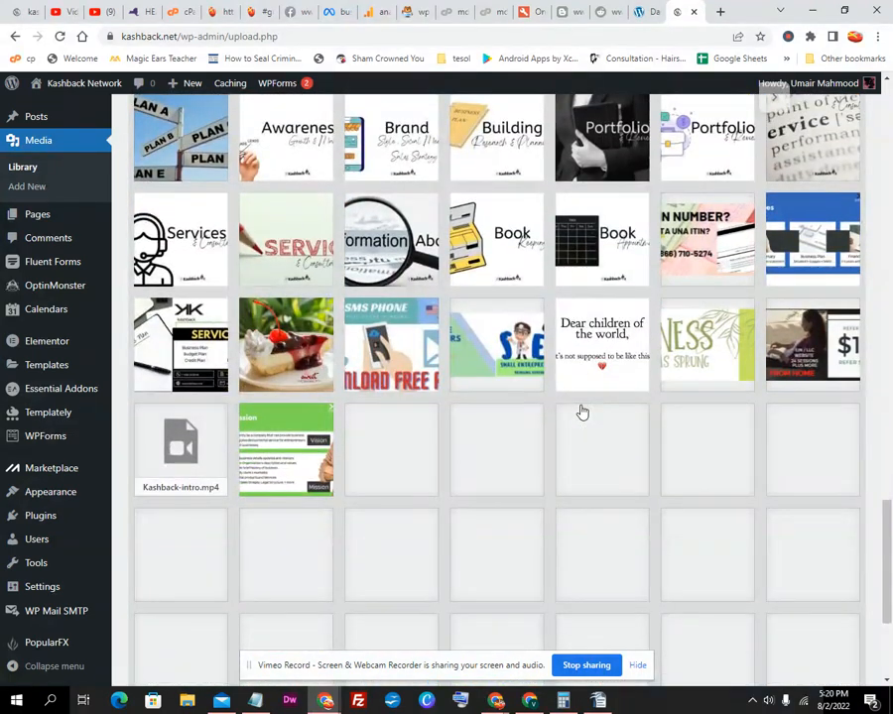
scroll(583, 410, up, 3)
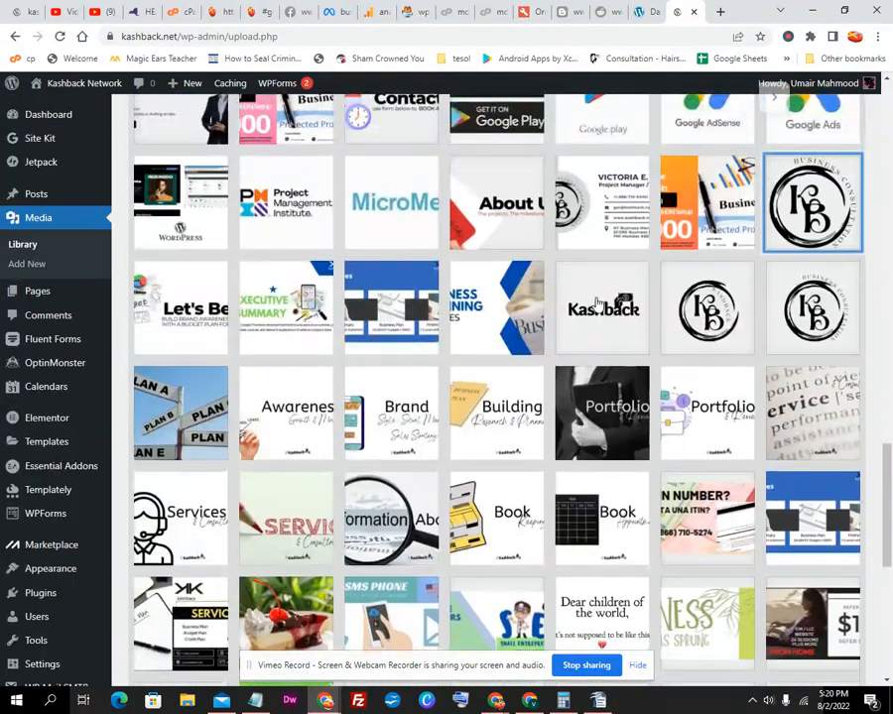
click(599, 301)
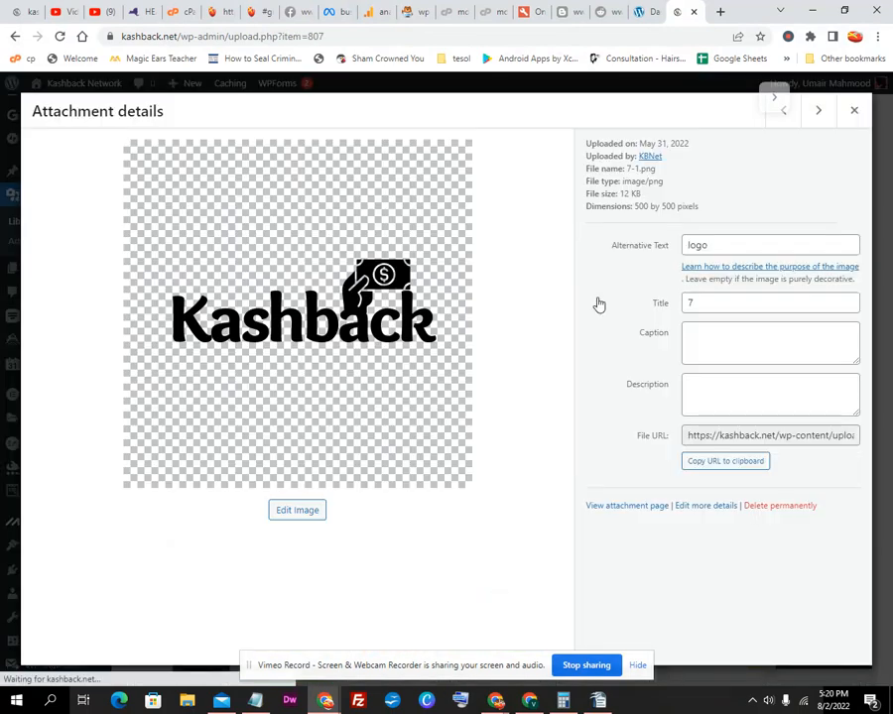
click(813, 10)
right_click(415, 361)
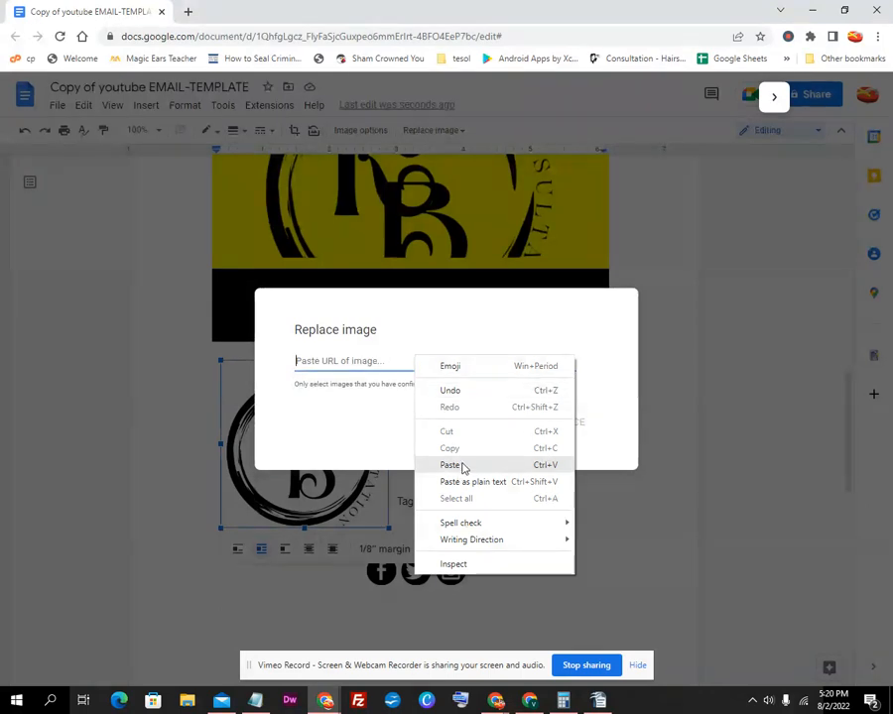
Replace the yellow banner's picture with the KB Business Consultation logo by pasting its URL
click(602, 269)
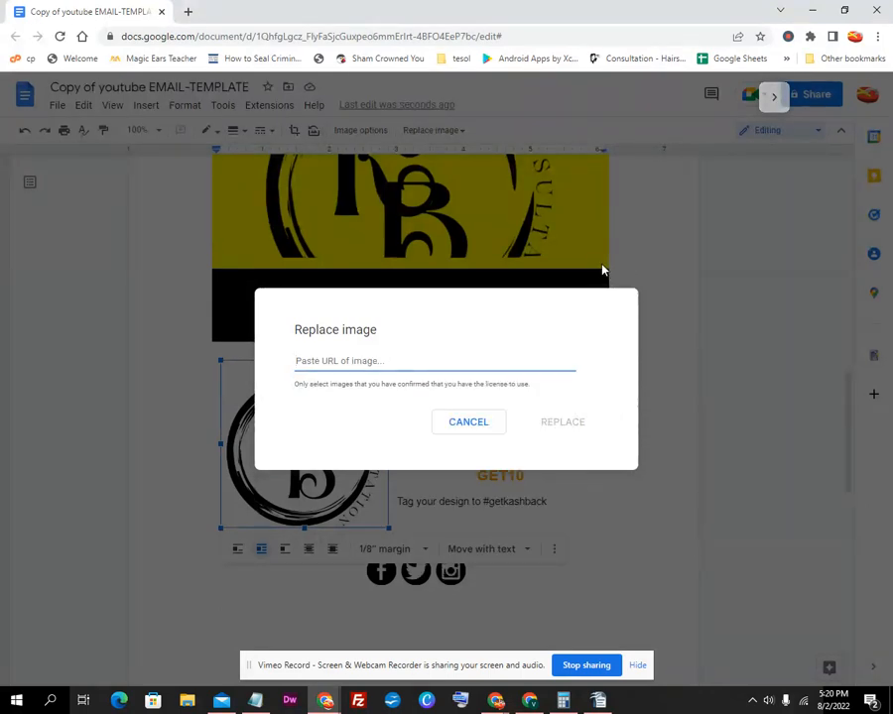
click(469, 427)
scroll(451, 238, up, 2)
click(450, 230)
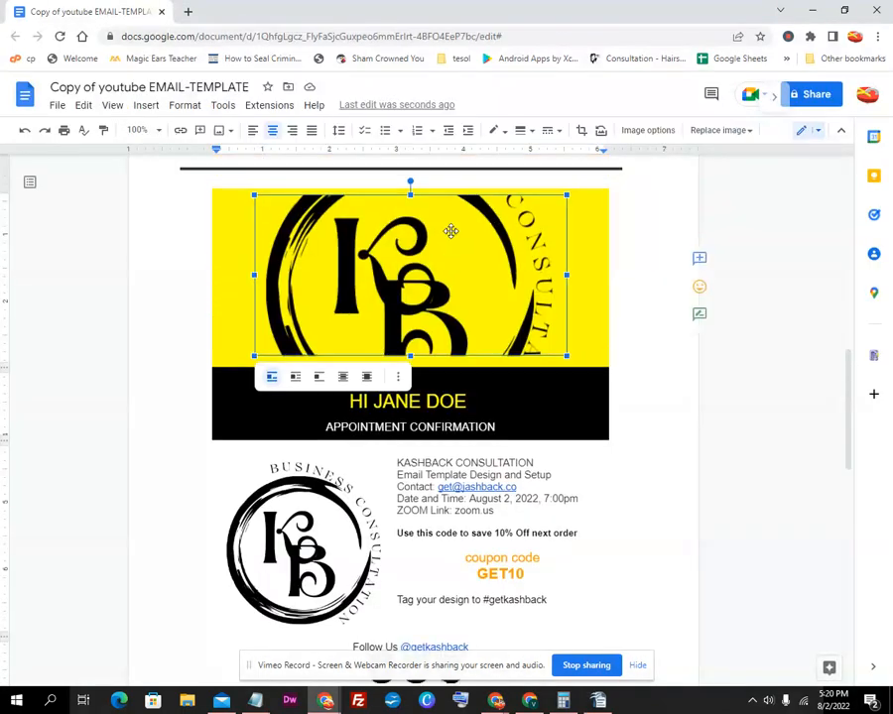
right_click(451, 243)
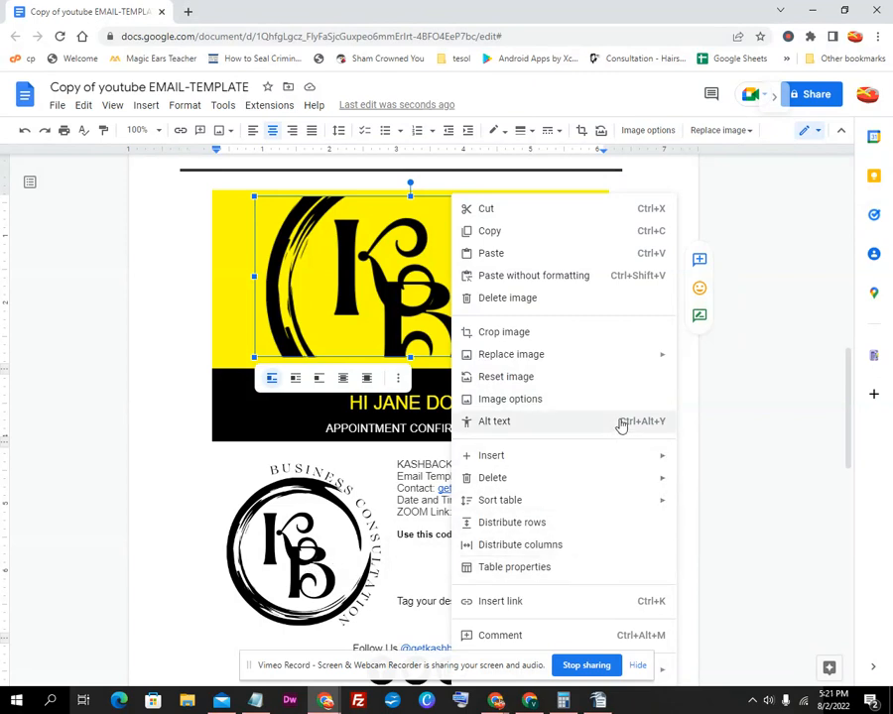
mouse_move(627, 355)
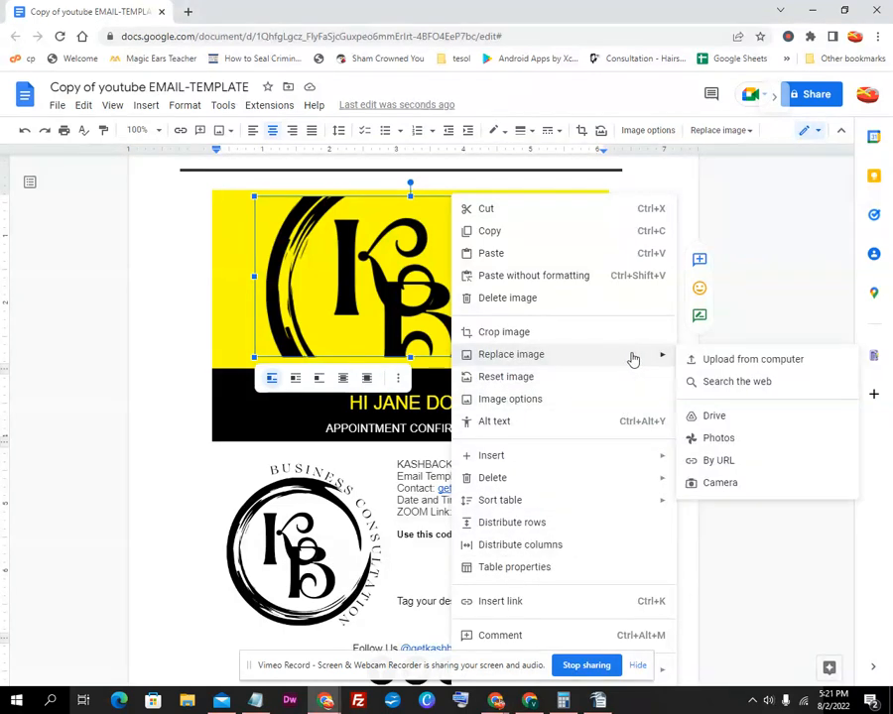
click(723, 458)
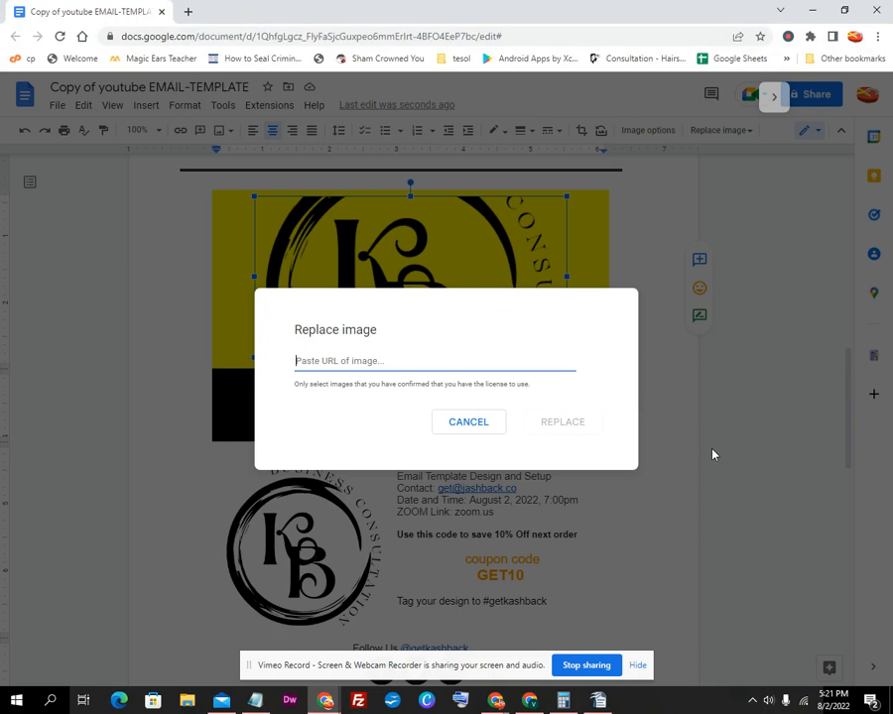
right_click(453, 361)
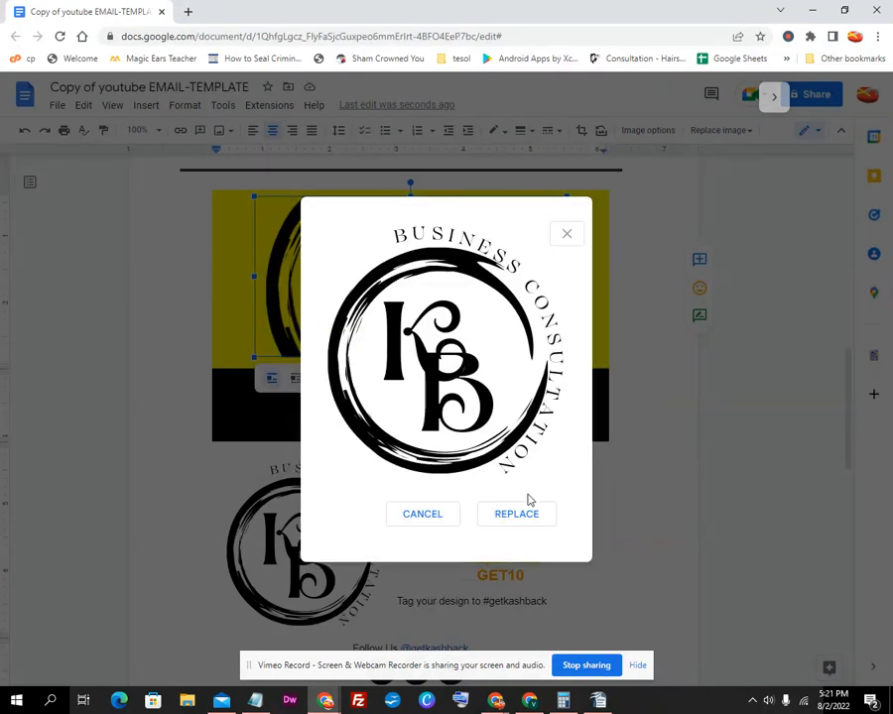
click(516, 515)
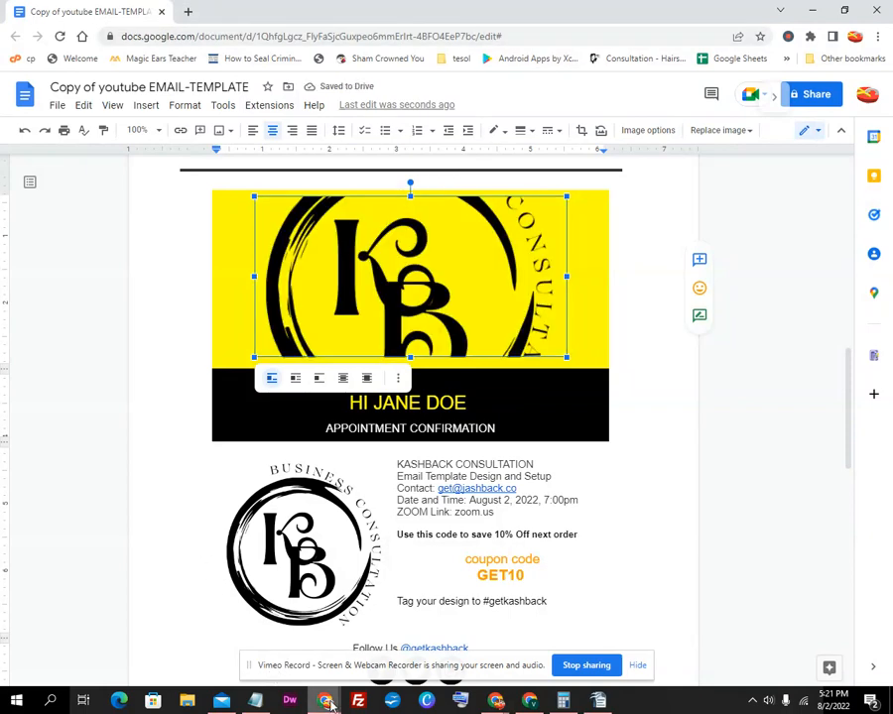
Copy the Kashback logo's file URL in the WordPress media library
mouse_move(324, 702)
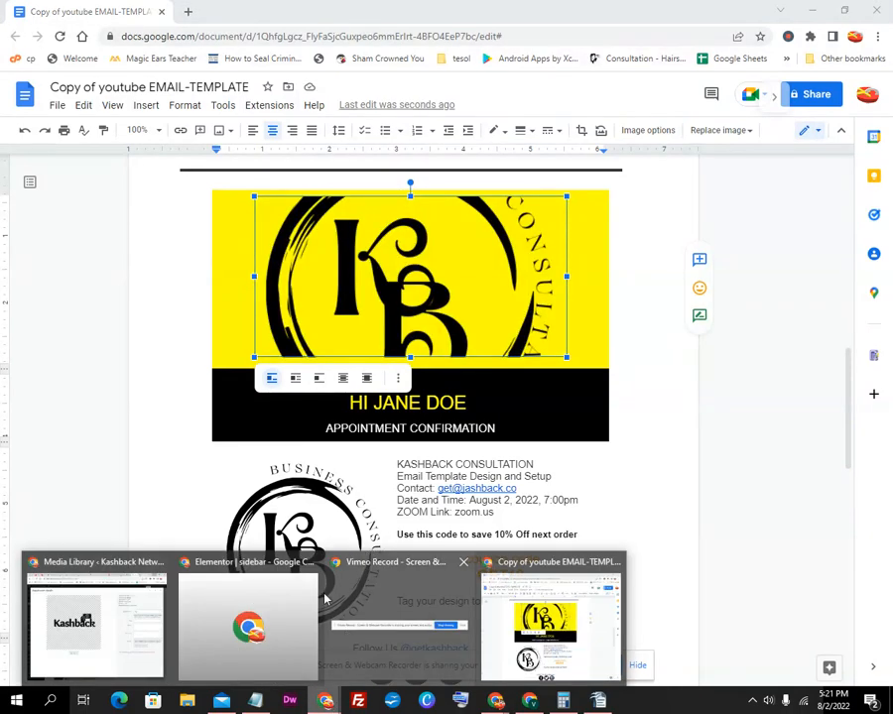
click(90, 635)
click(707, 461)
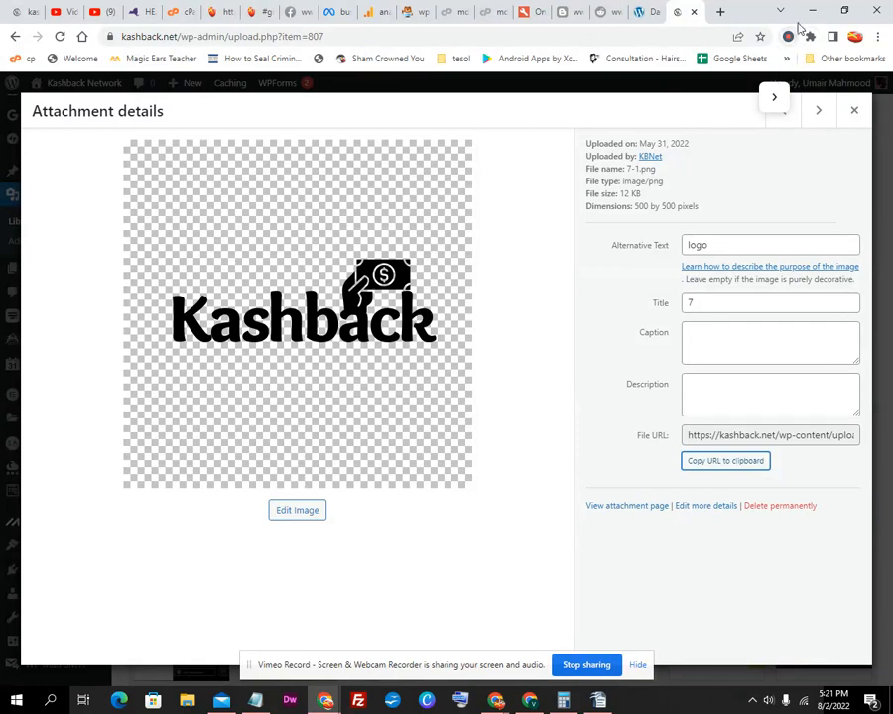
Copy the Book Keeping image's file URL from WordPress and return to Google Docs
click(855, 112)
scroll(387, 368, up, 1)
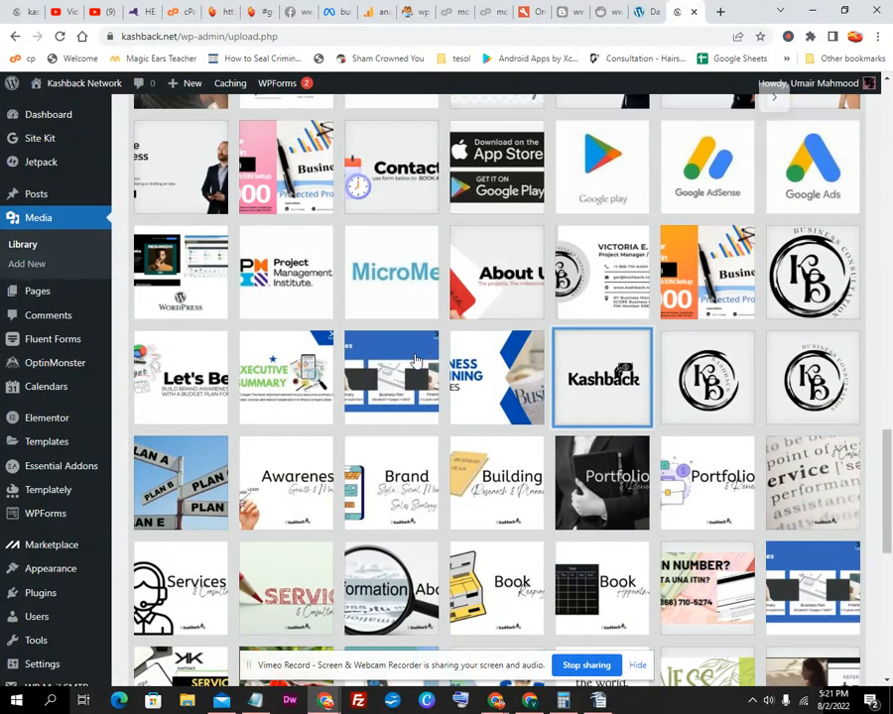
scroll(417, 359, up, 2)
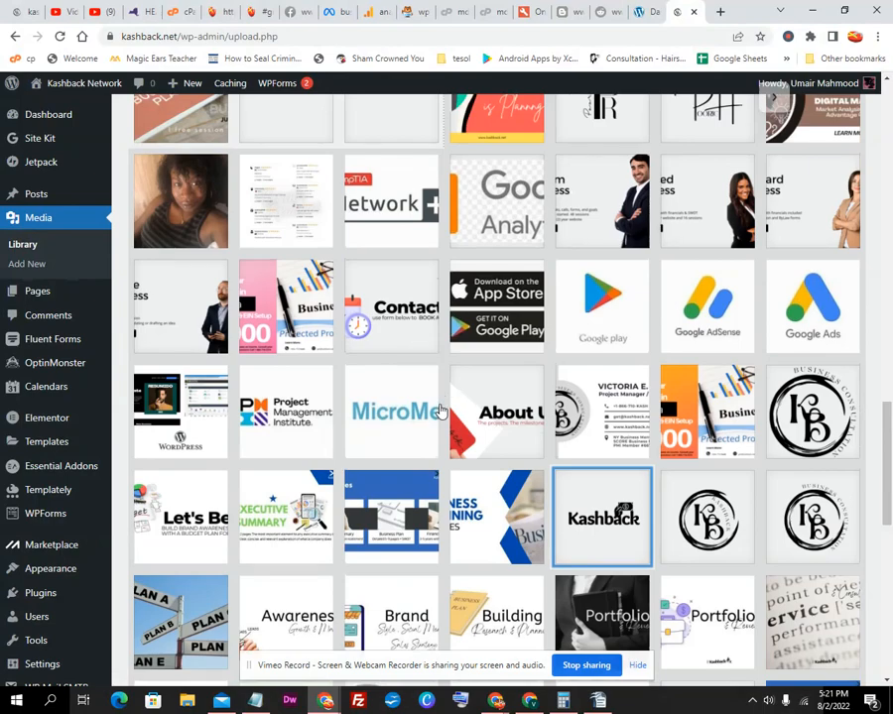
scroll(441, 410, up, 5)
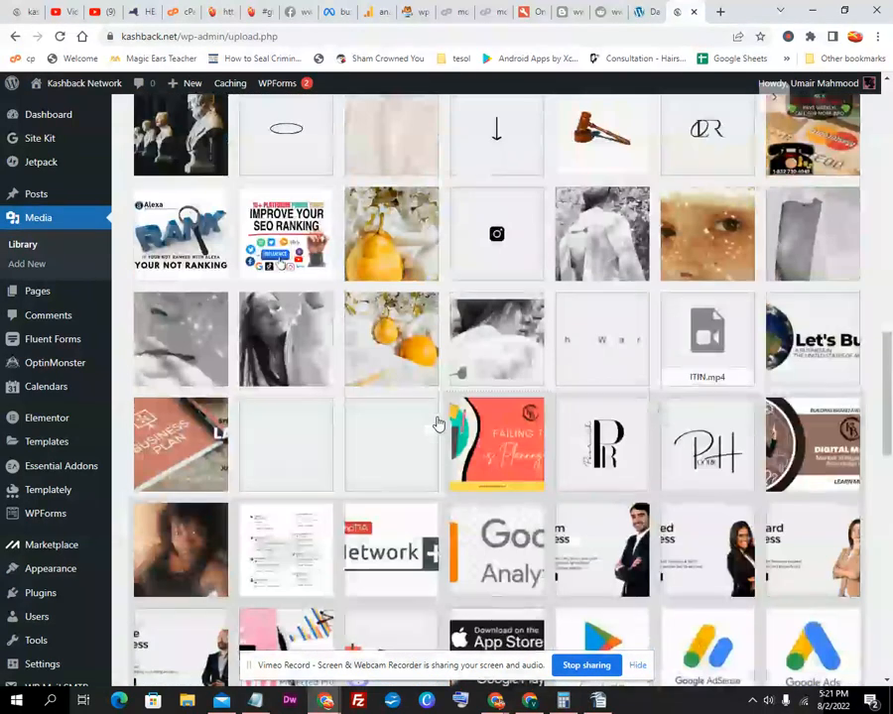
scroll(438, 424, down, 15)
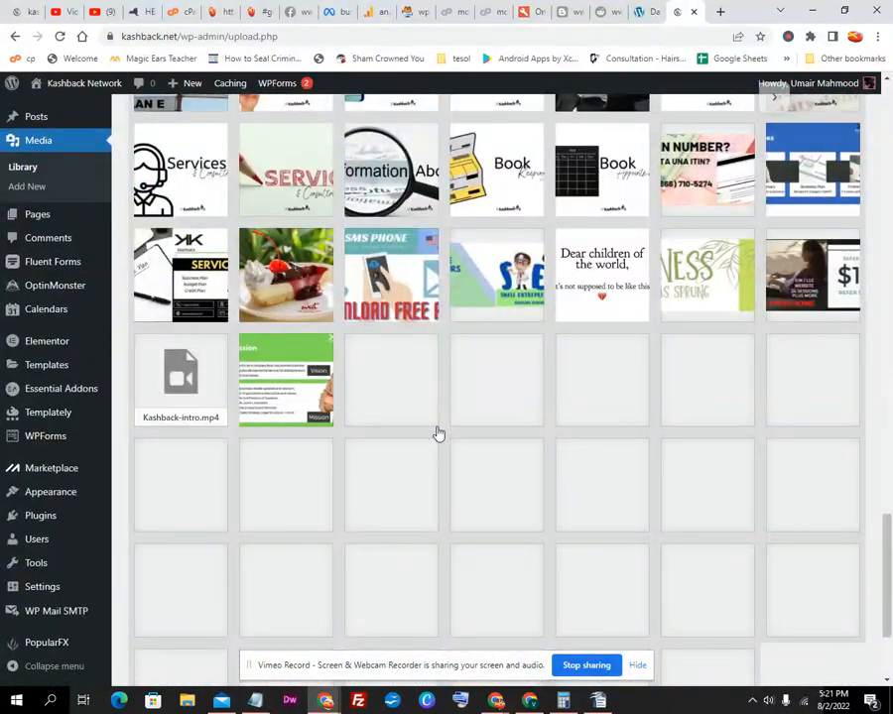
click(486, 195)
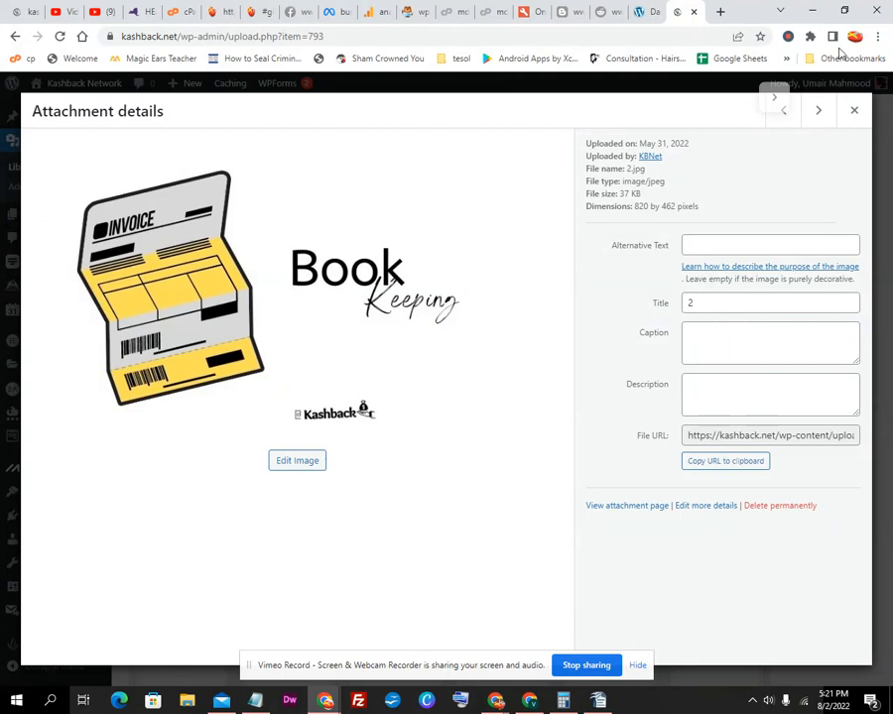
click(734, 463)
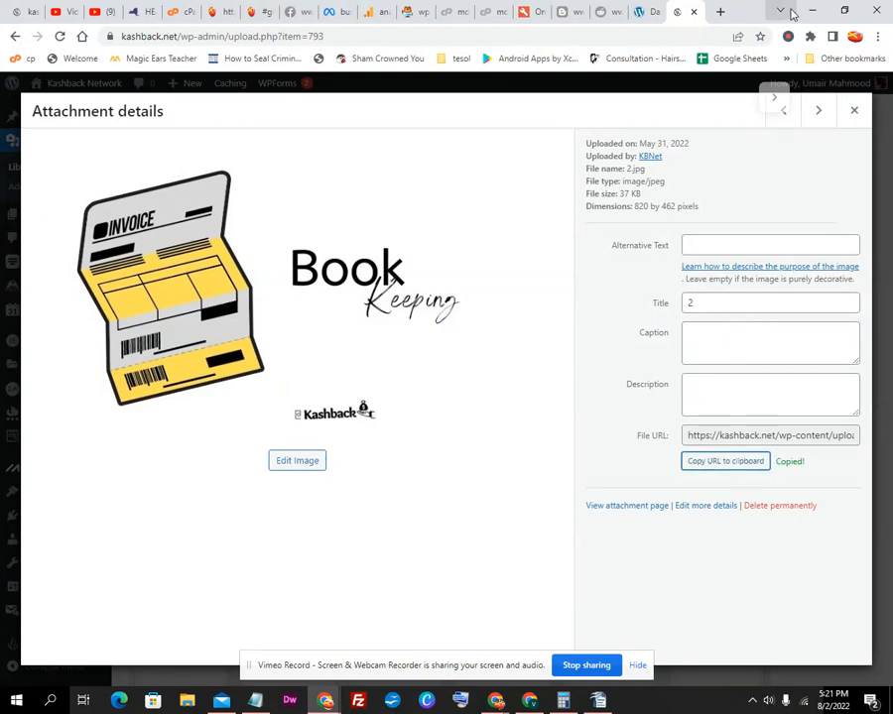
click(813, 14)
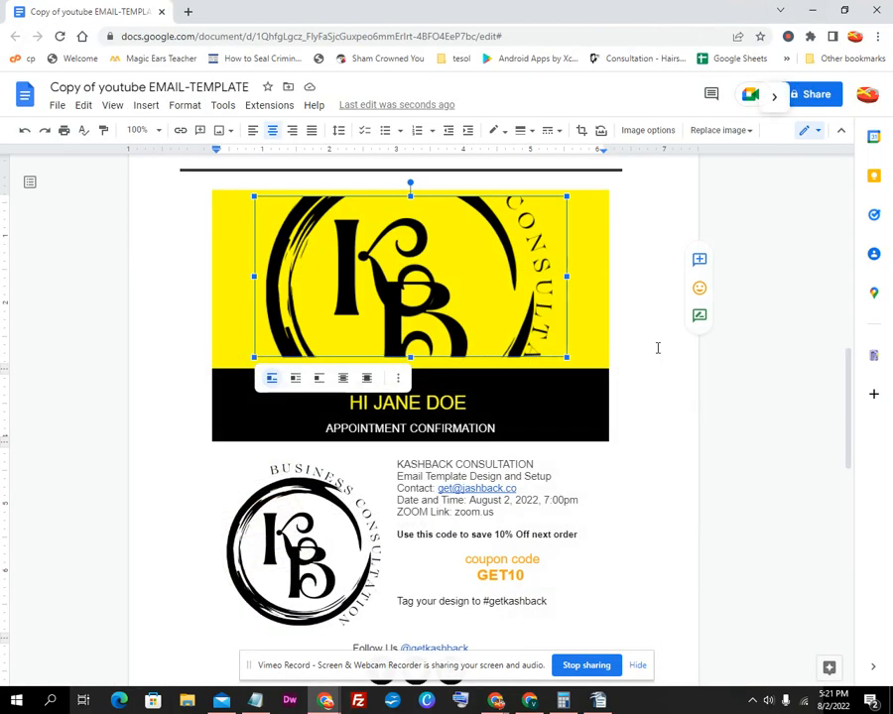
Replace the yellow banner picture with the Book Keeping image via its pasted URL
right_click(413, 313)
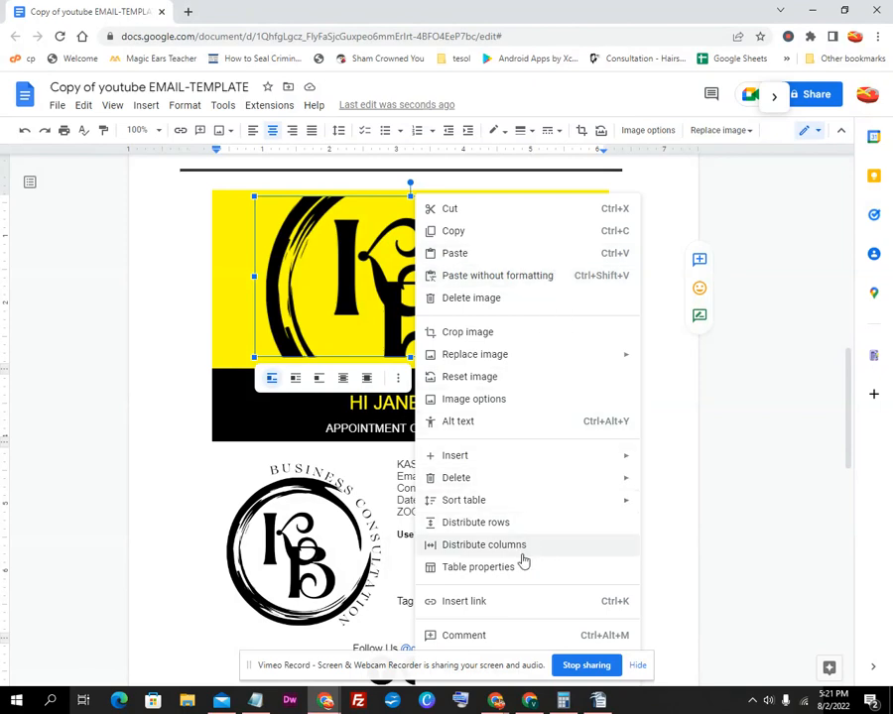
mouse_move(569, 357)
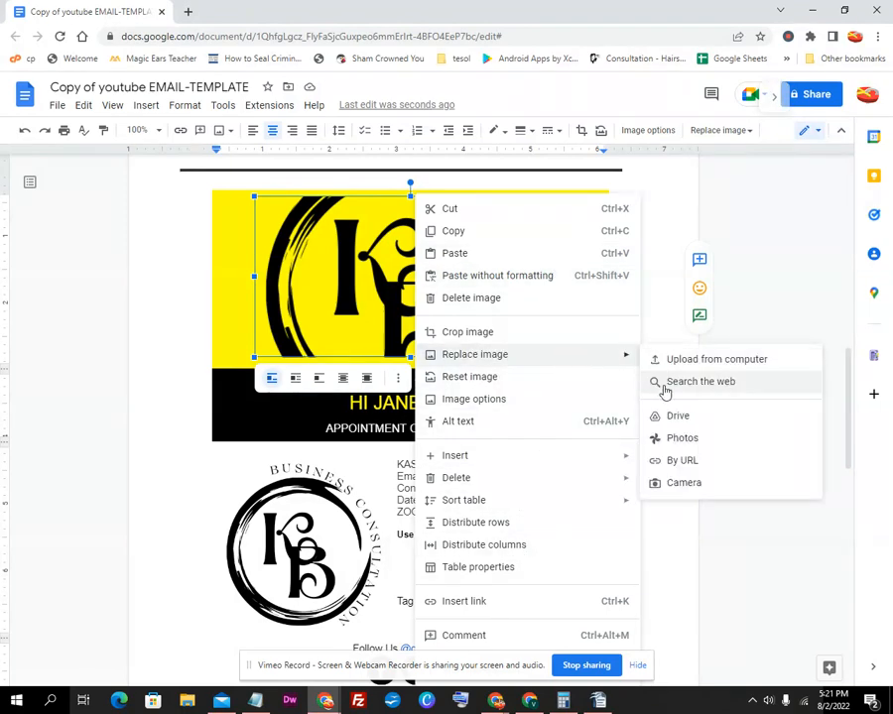
click(676, 460)
right_click(424, 363)
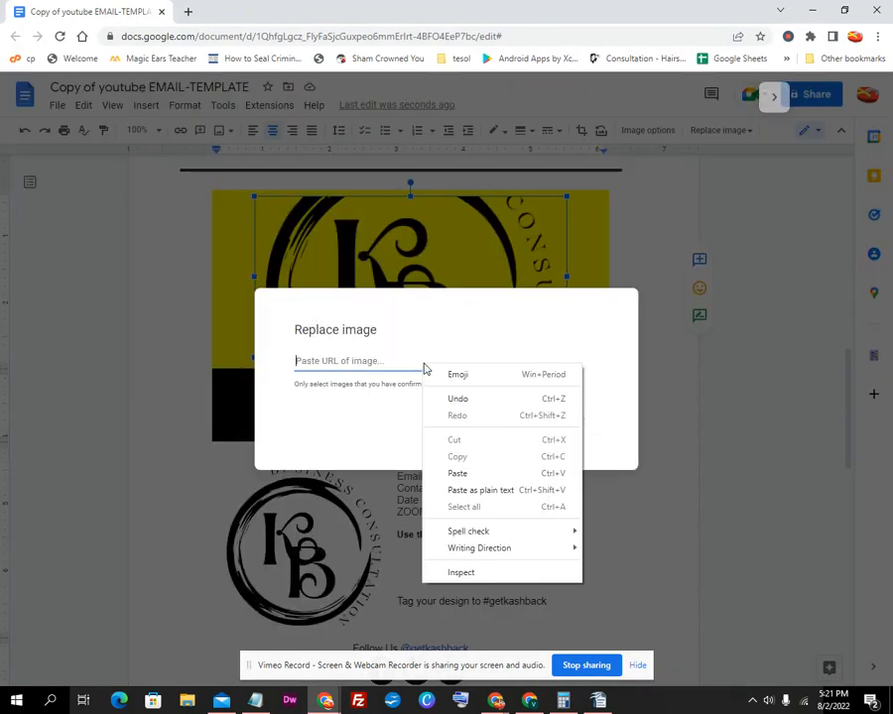
click(458, 473)
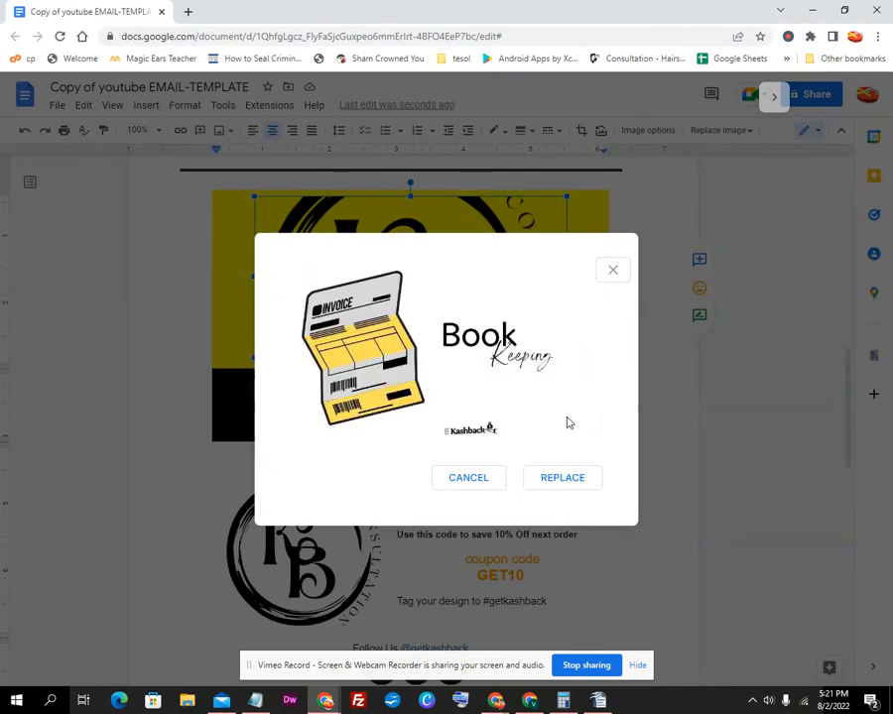
click(561, 479)
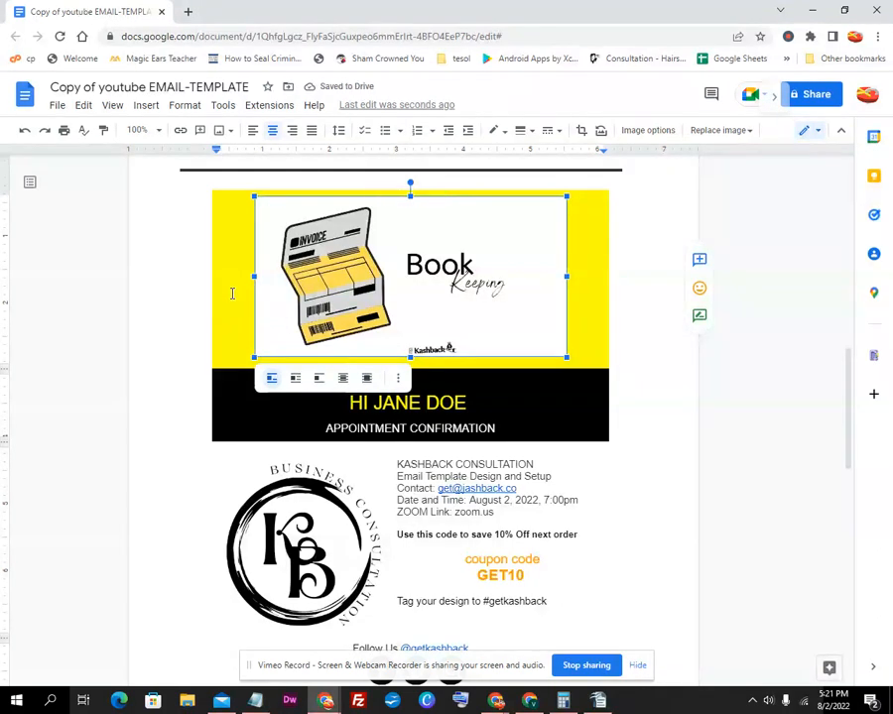
click(595, 282)
key(ctrl+v)
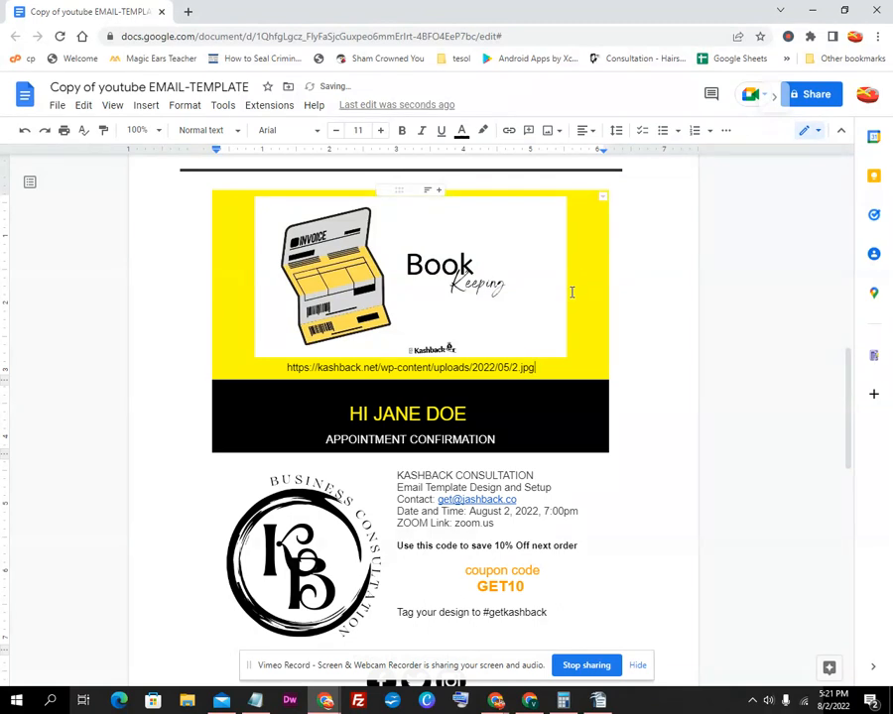
key(ctrl+z)
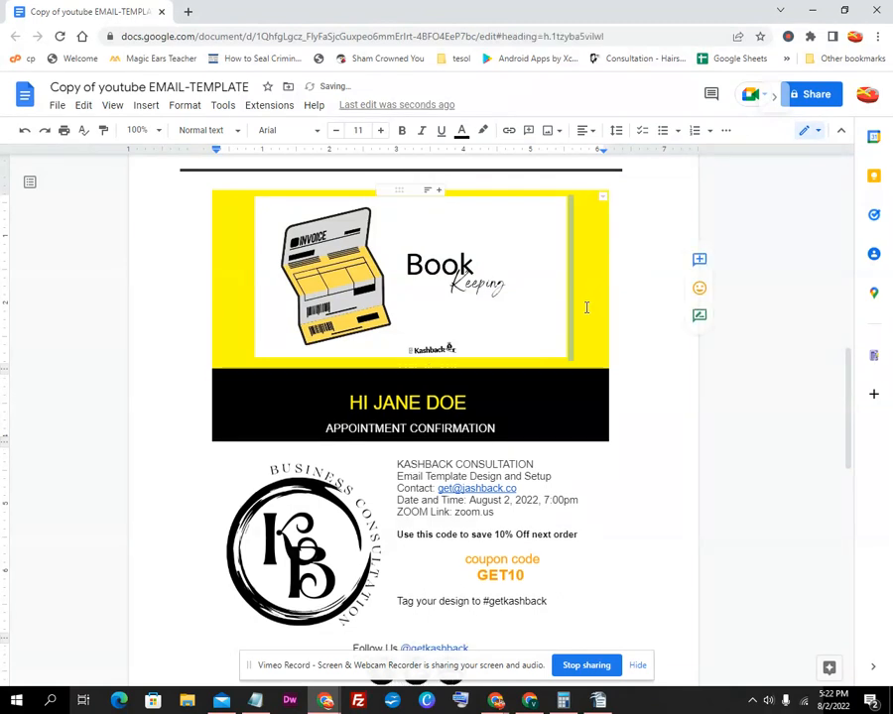
Bring up the banner table's properties with the Row, Column and Alignment sections collapsed
right_click(597, 321)
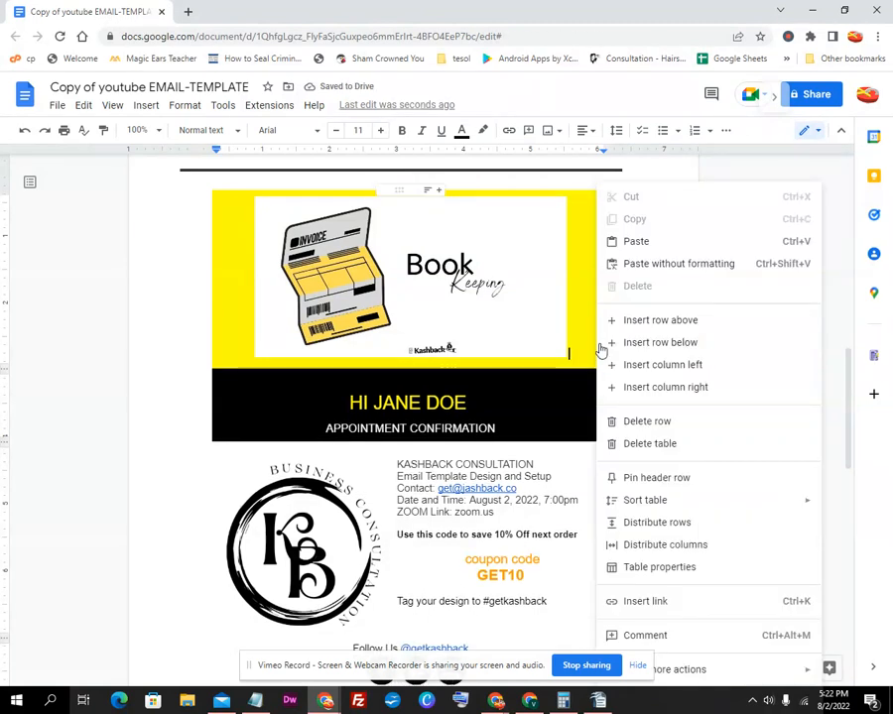
click(655, 570)
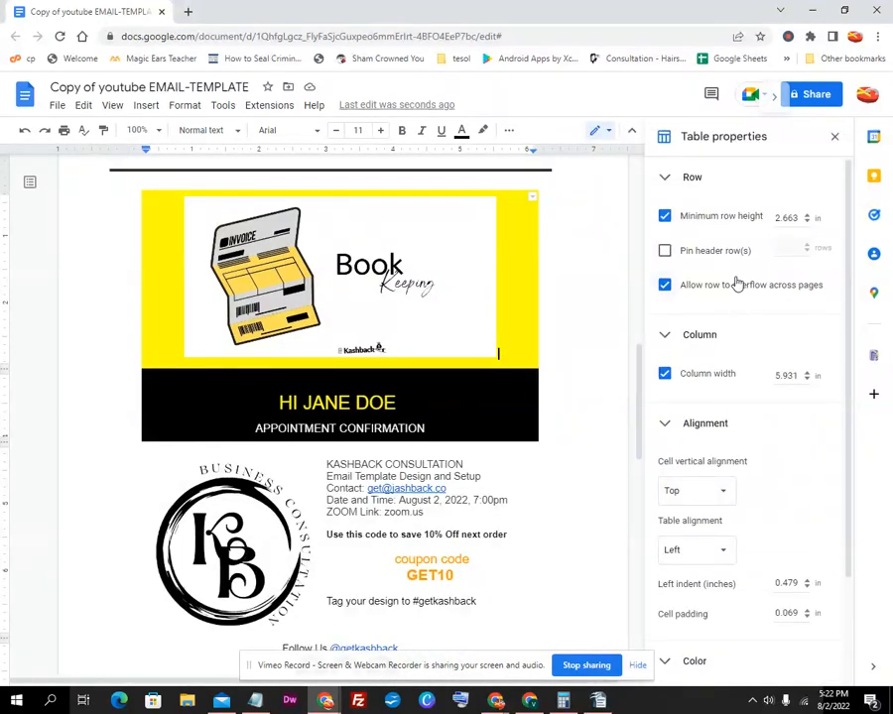
click(663, 178)
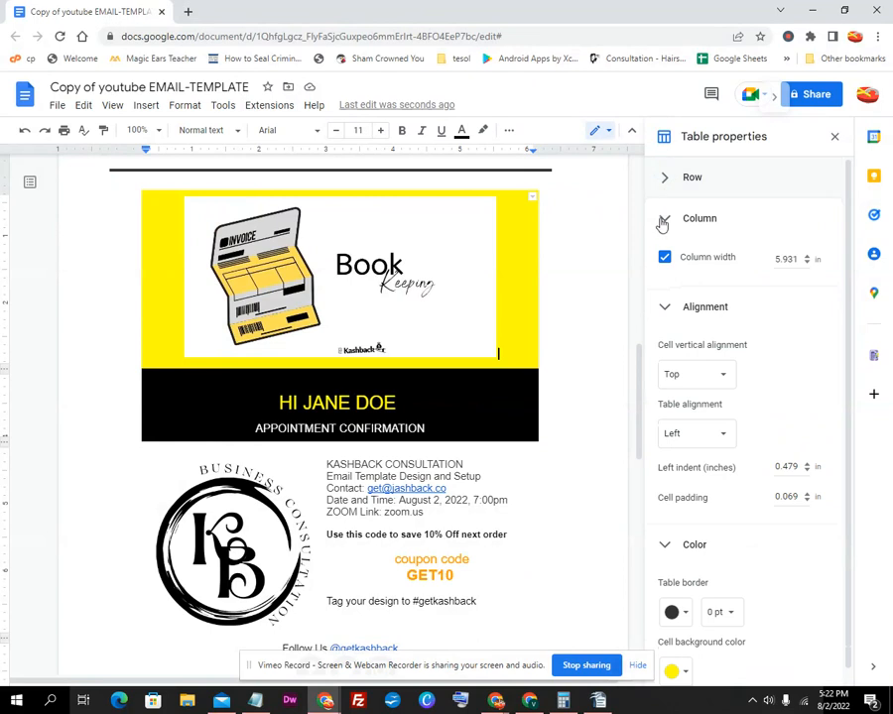
click(662, 222)
click(663, 262)
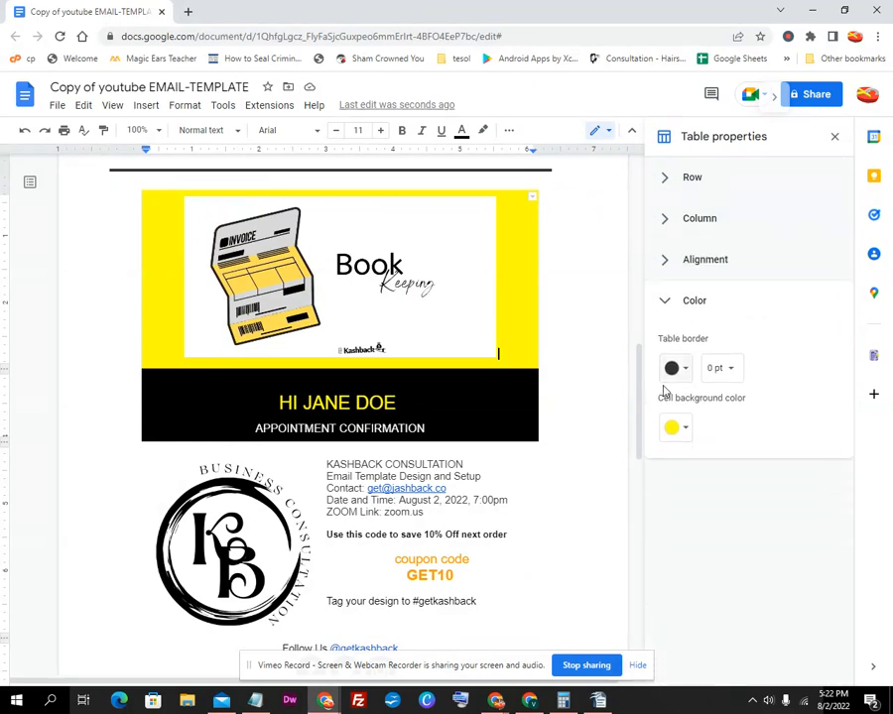
Try light orange, bright orange, golden yellow and black banner backgrounds, ending on yellow
click(675, 431)
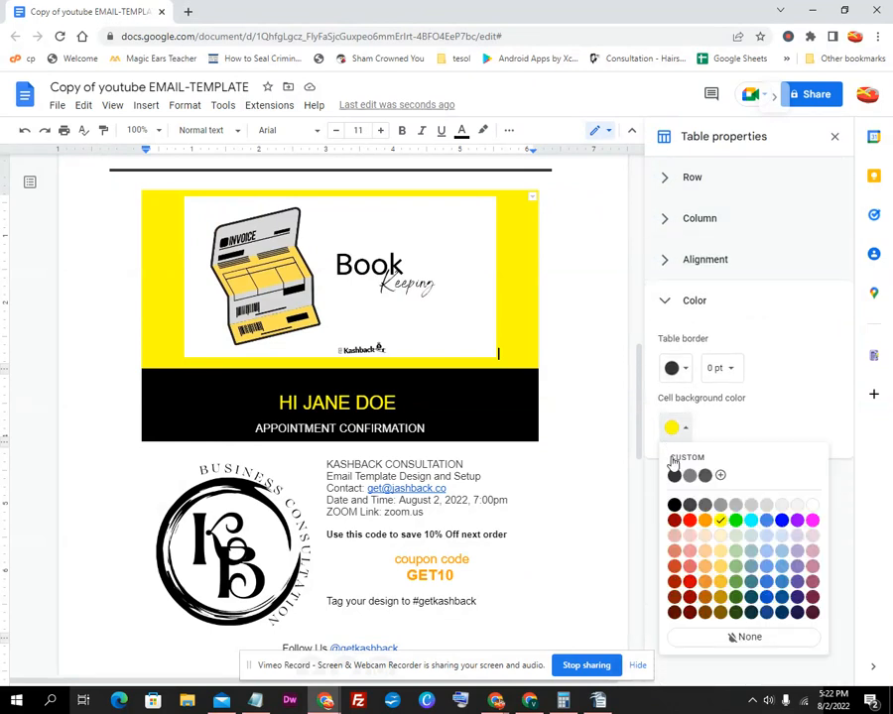
click(707, 567)
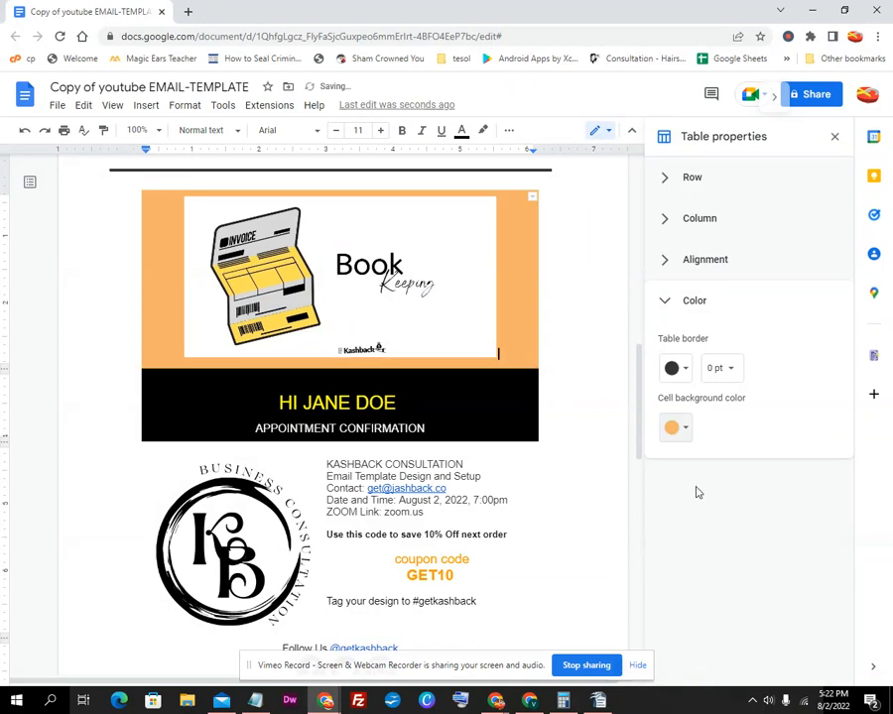
click(679, 428)
click(708, 526)
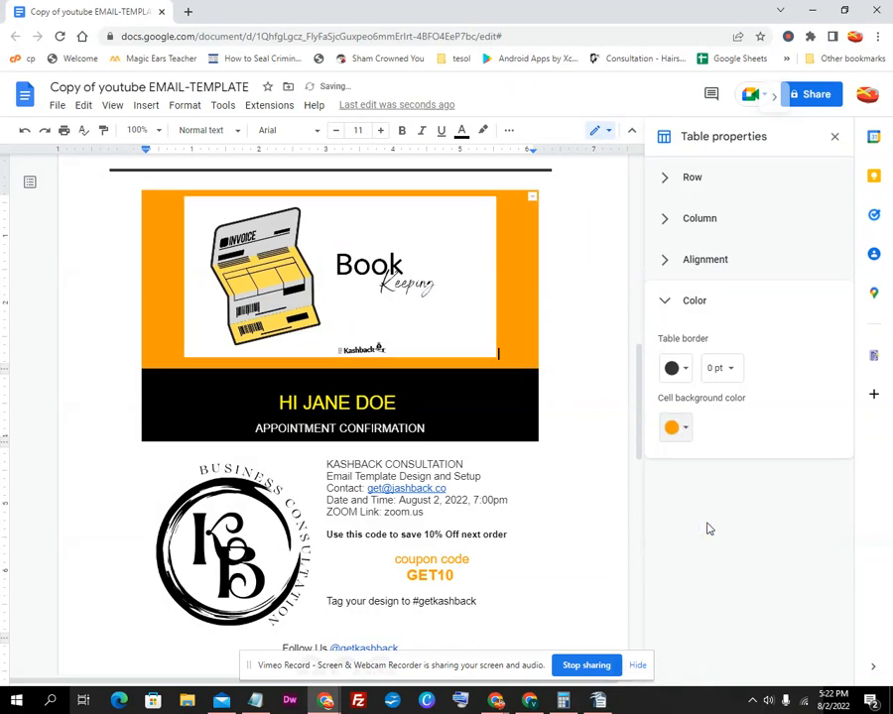
click(680, 432)
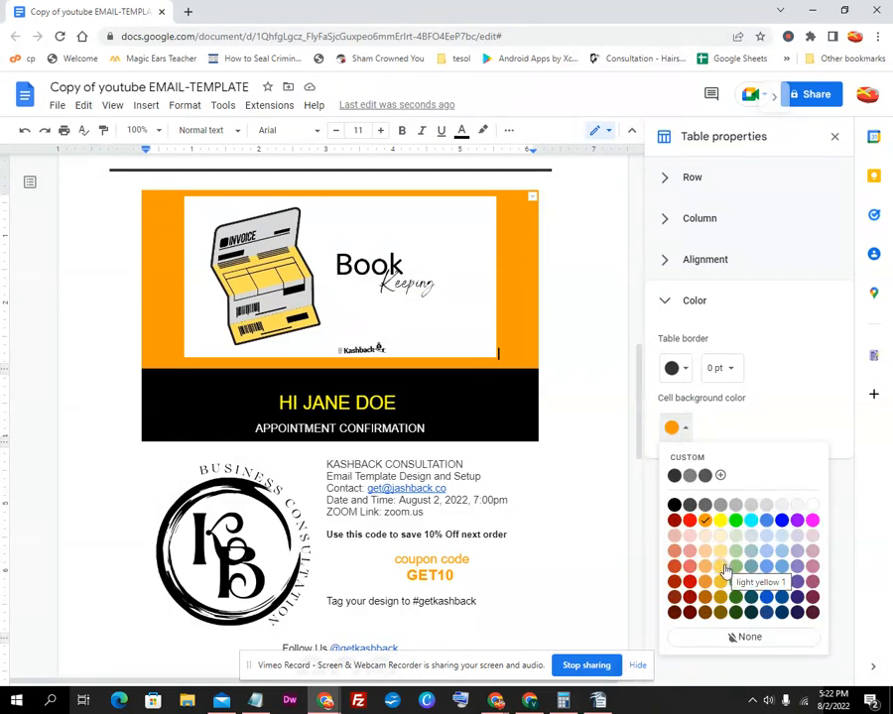
click(723, 586)
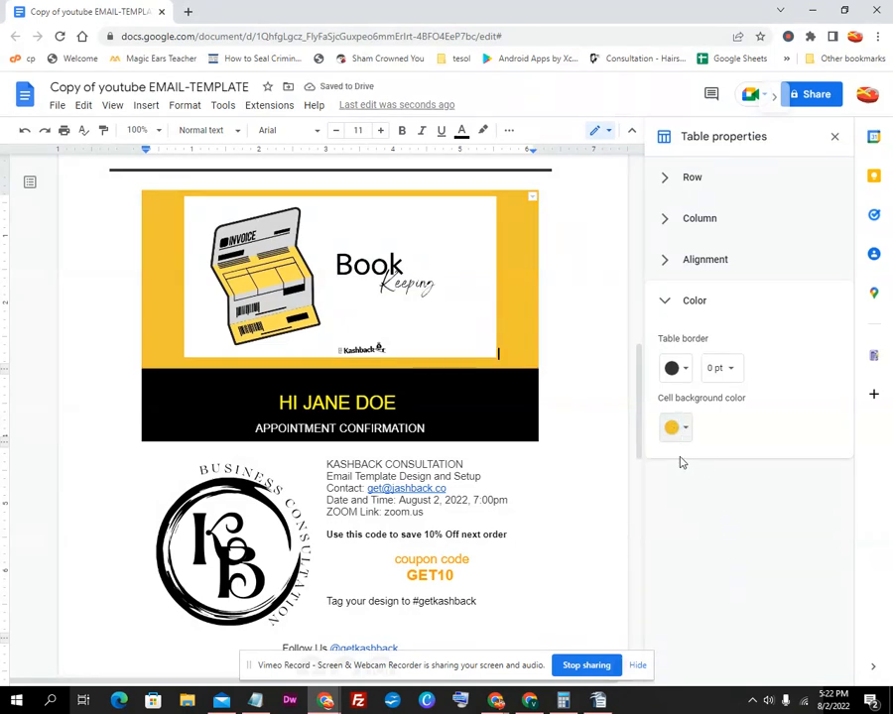
click(677, 427)
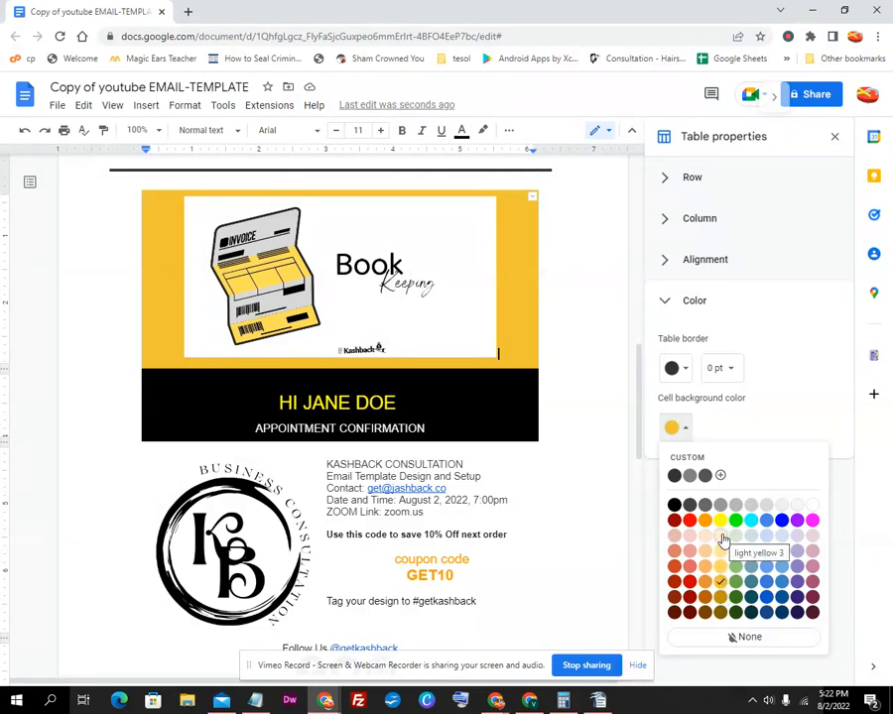
click(674, 506)
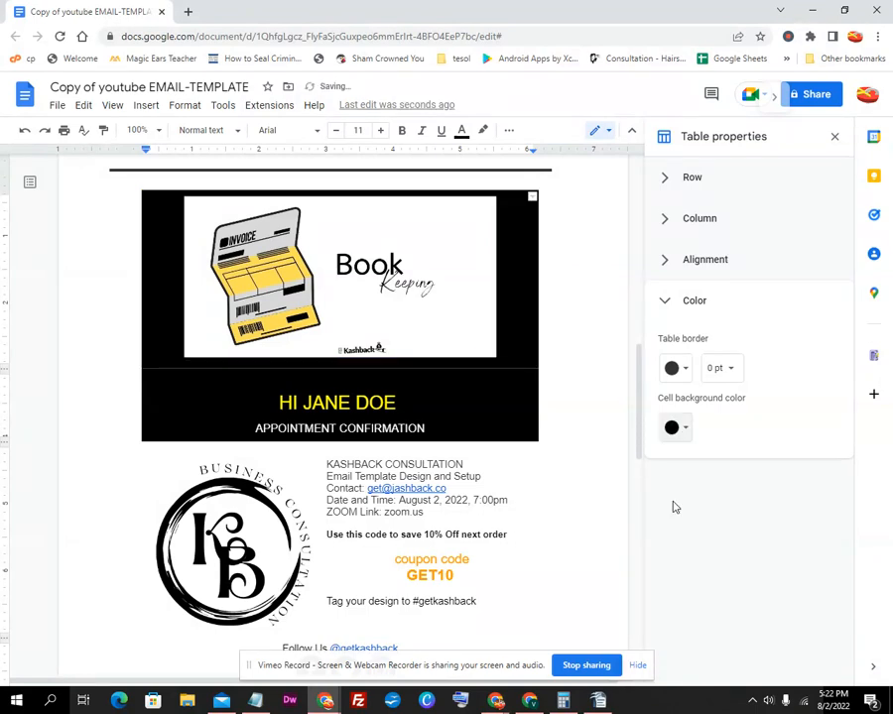
click(683, 431)
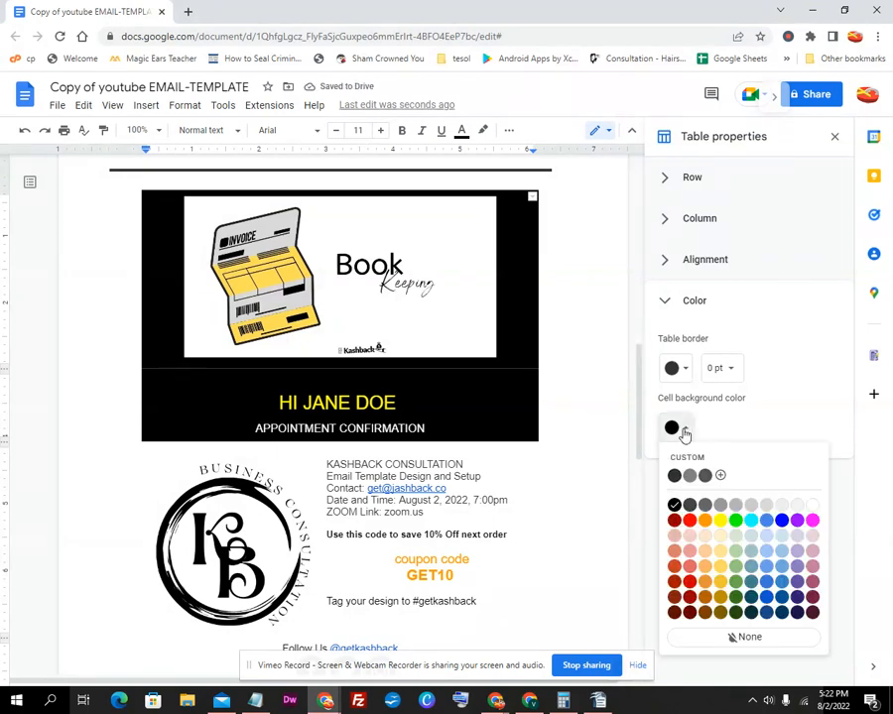
click(719, 524)
click(460, 342)
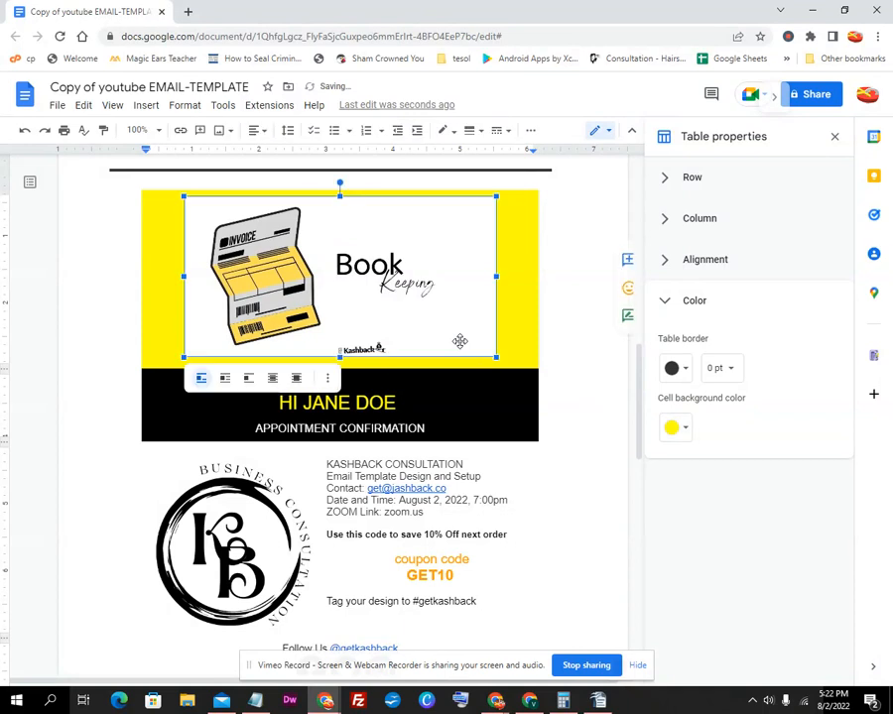
Open the Replace image by URL dialog for the Book Keeping banner, then bring WordPress forward
right_click(459, 341)
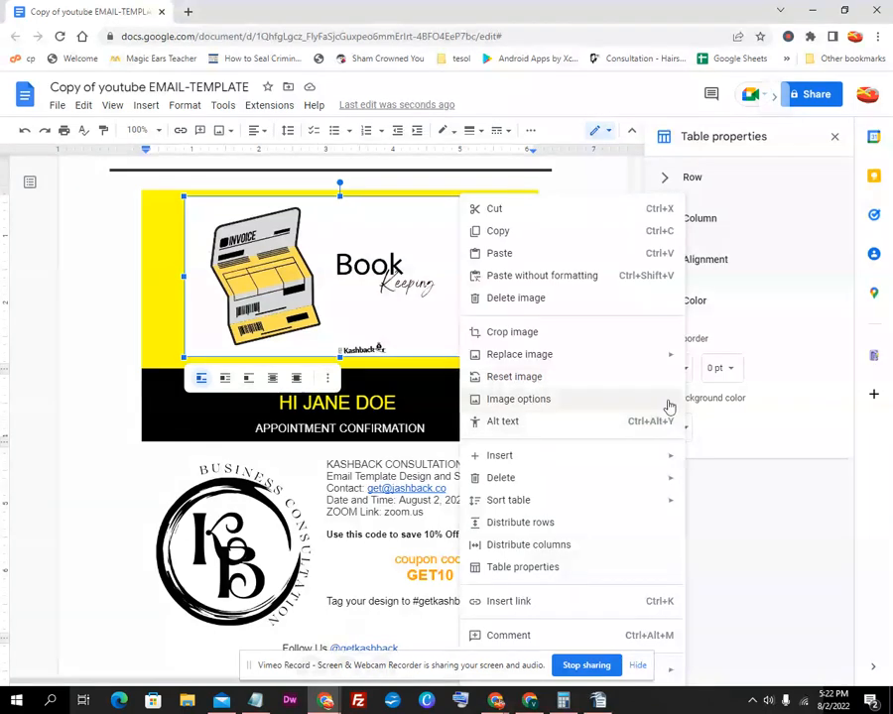
mouse_move(671, 365)
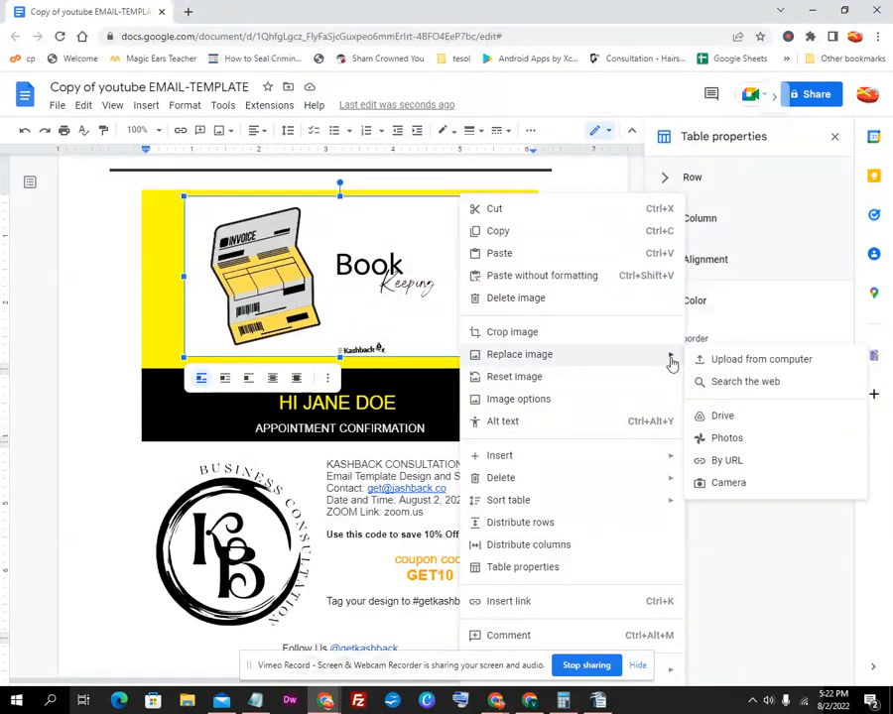
click(751, 467)
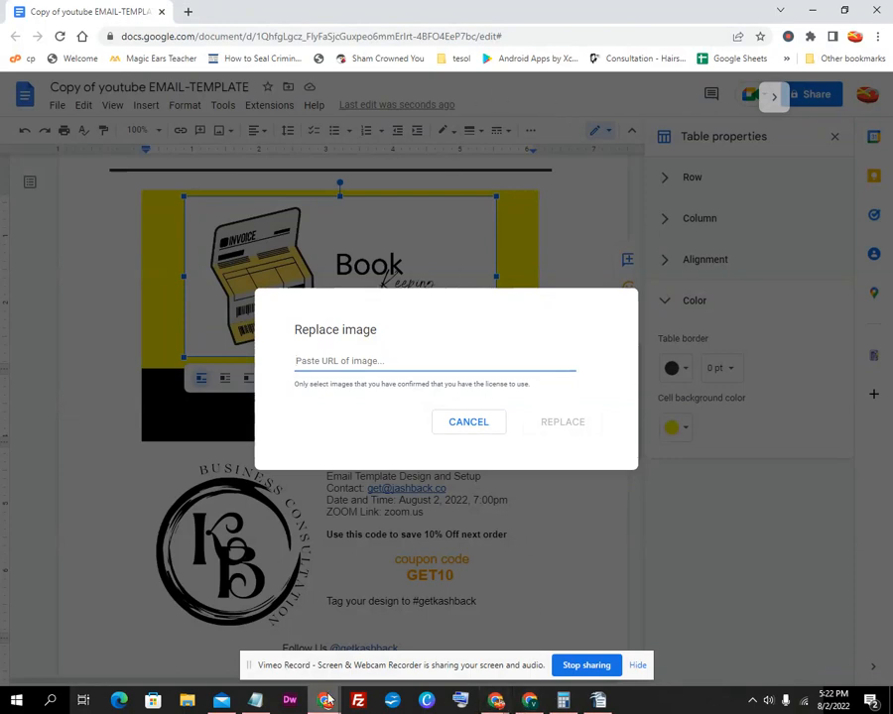
mouse_move(326, 702)
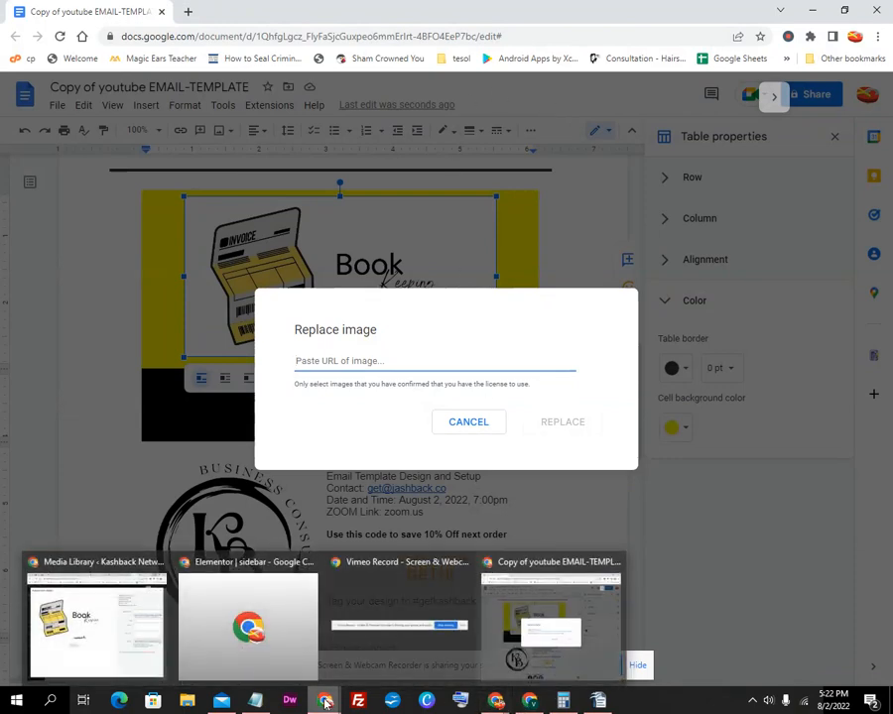
click(99, 620)
Copy the Failing to Plan image's file URL from the WordPress media library
click(853, 110)
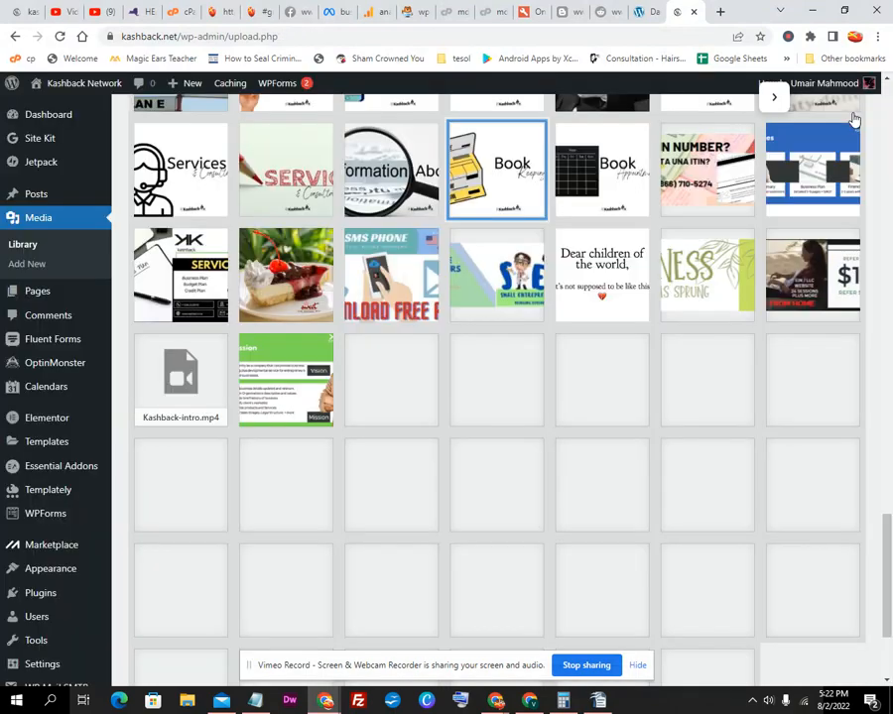
scroll(662, 351, up, 8)
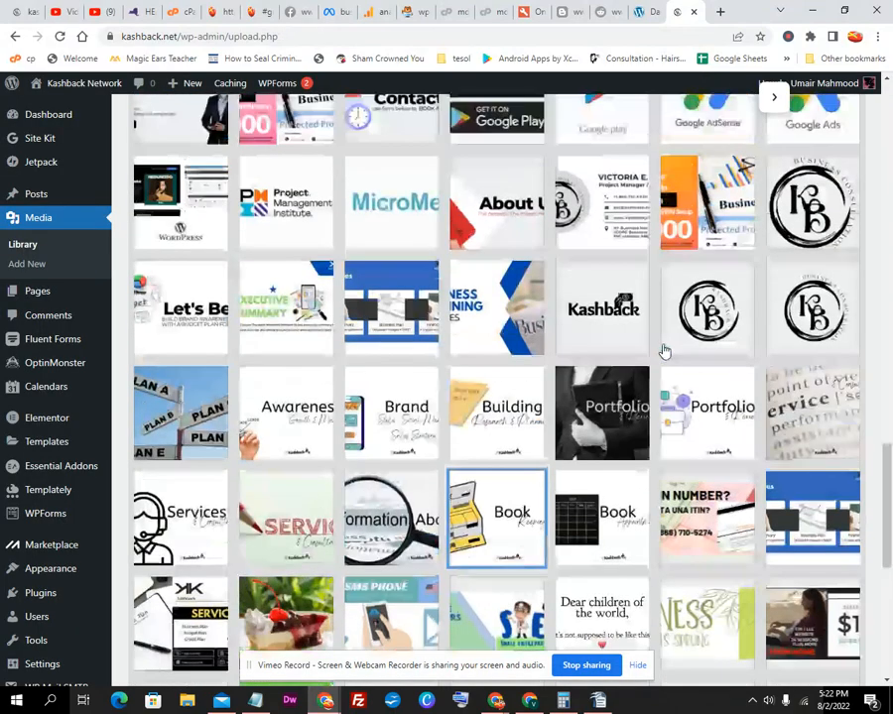
scroll(661, 349, up, 1)
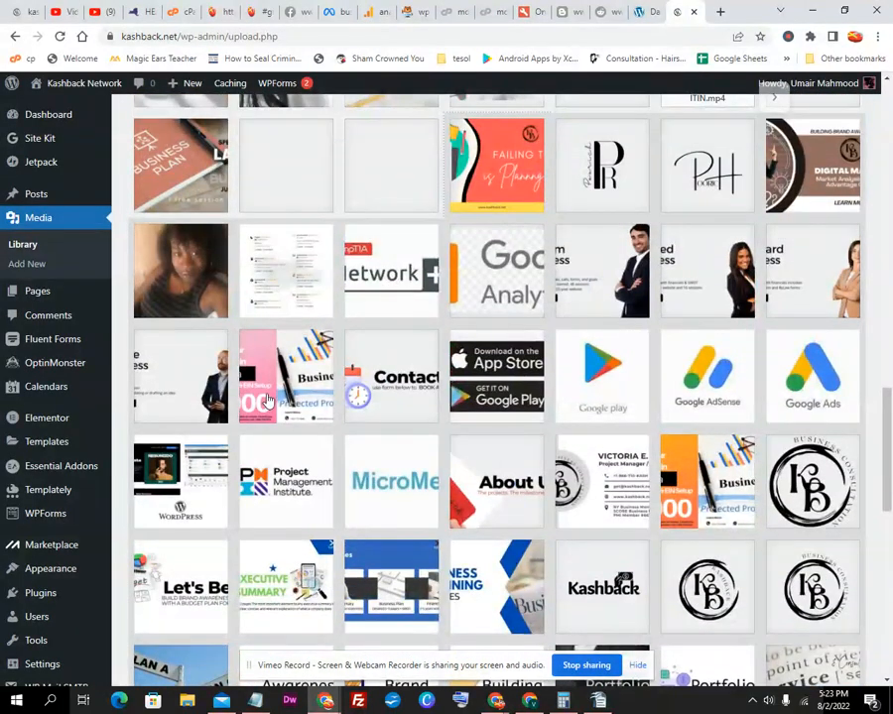
click(481, 194)
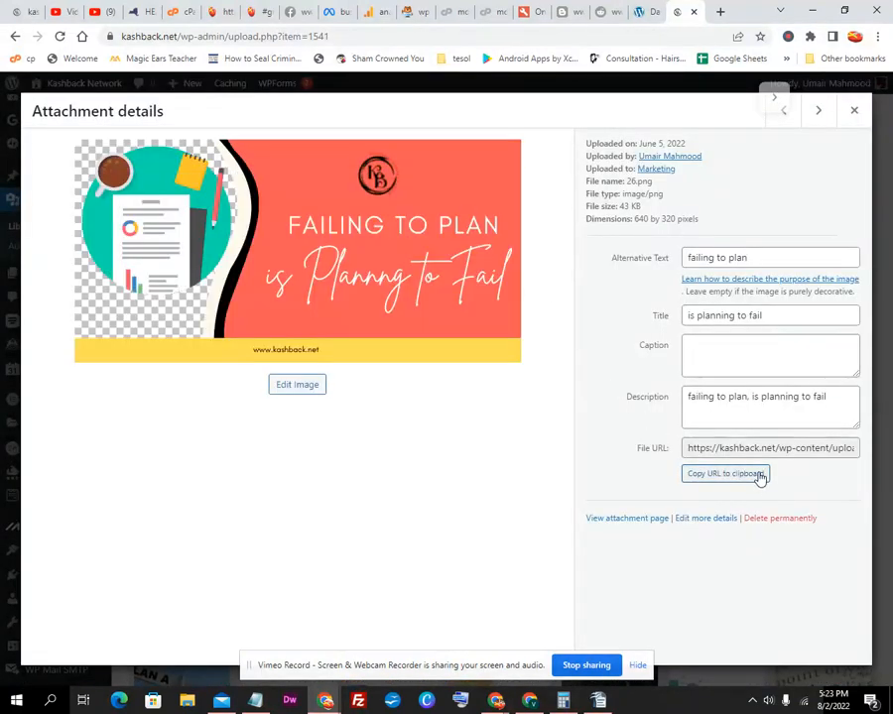
click(810, 14)
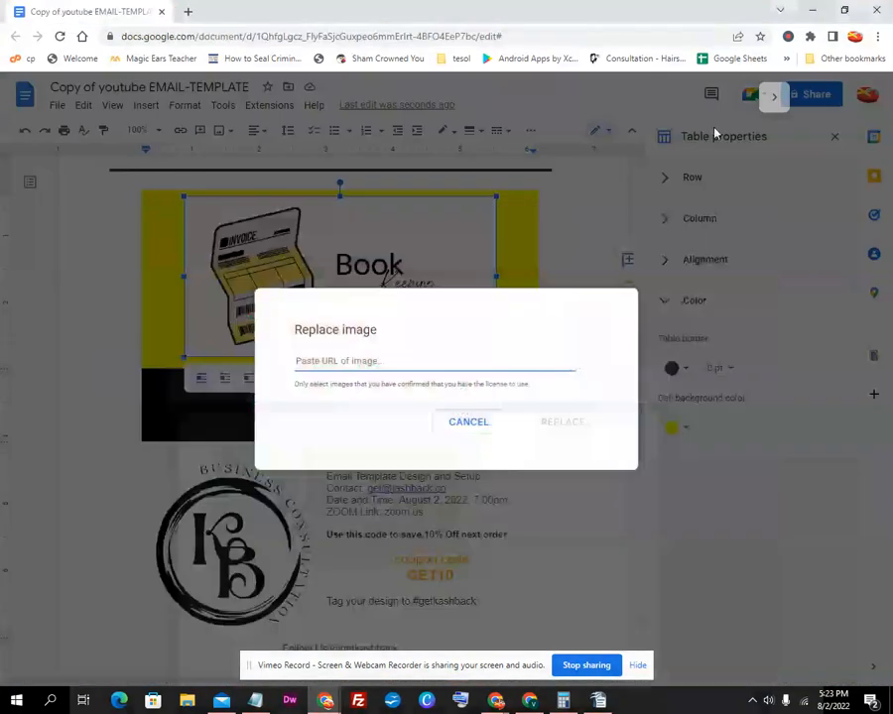
Paste the copied image address into the URL field, fix it, and confirm the banner replacement
right_click(402, 363)
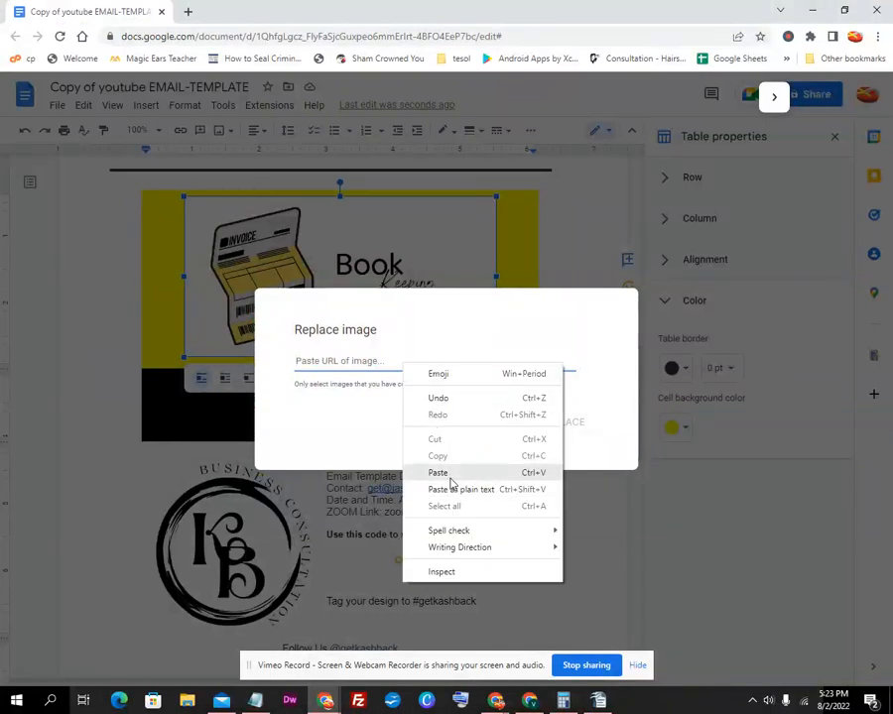
click(444, 474)
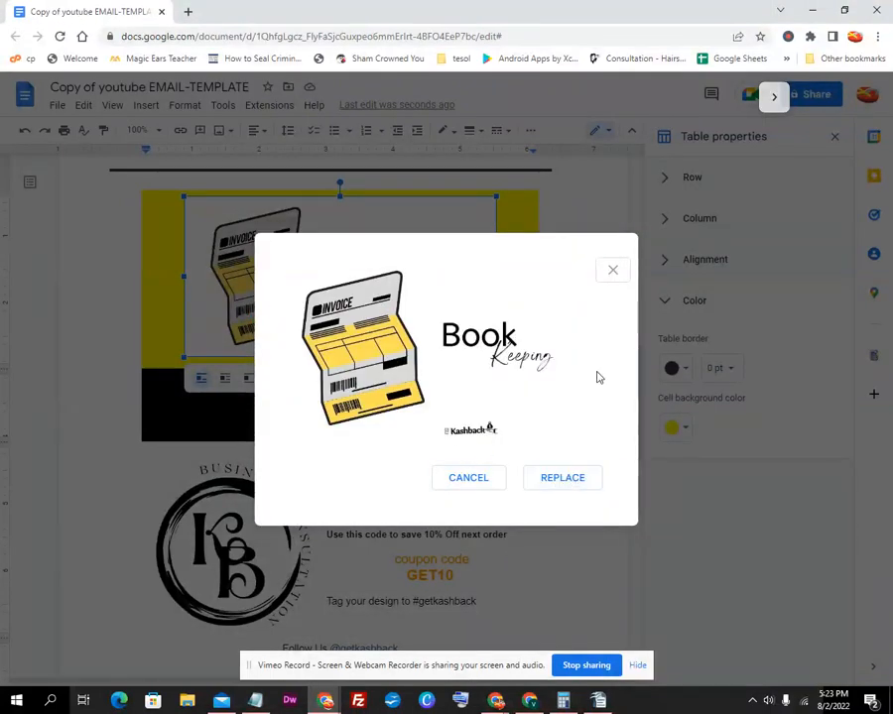
click(613, 270)
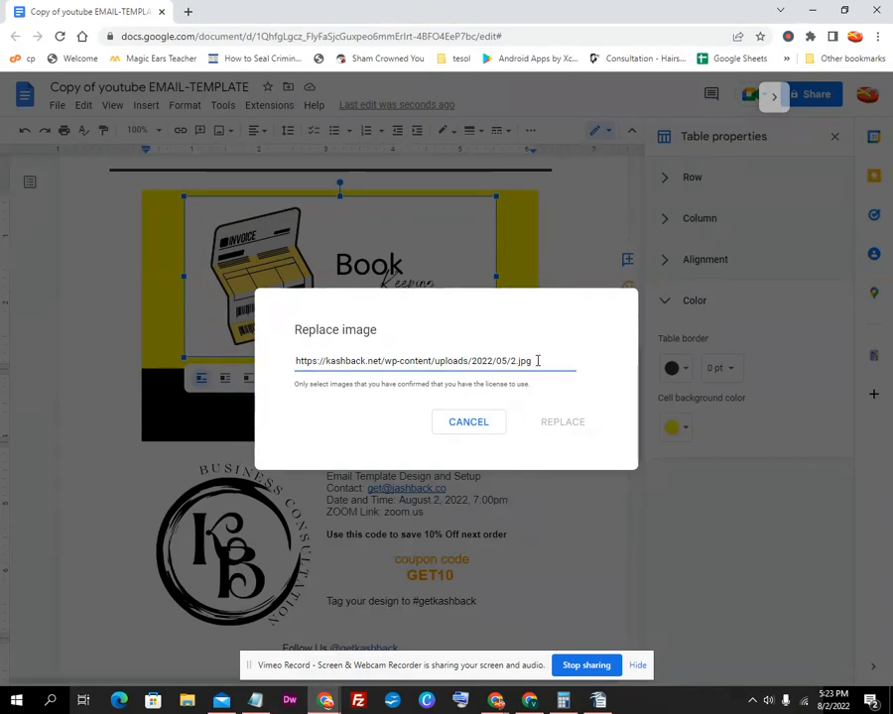
drag(536, 361, 330, 359)
right_click(298, 359)
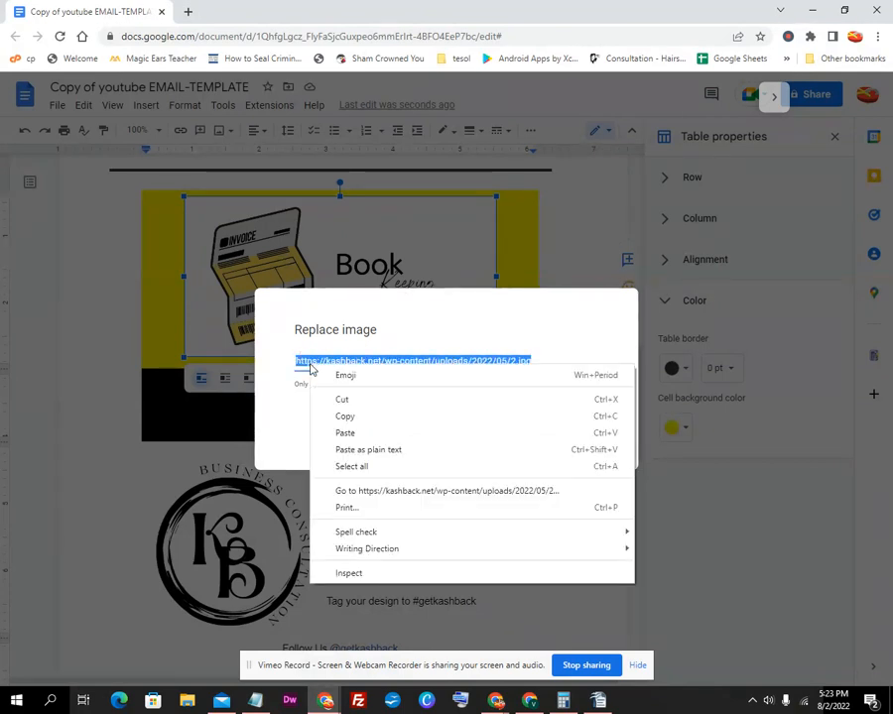
click(327, 447)
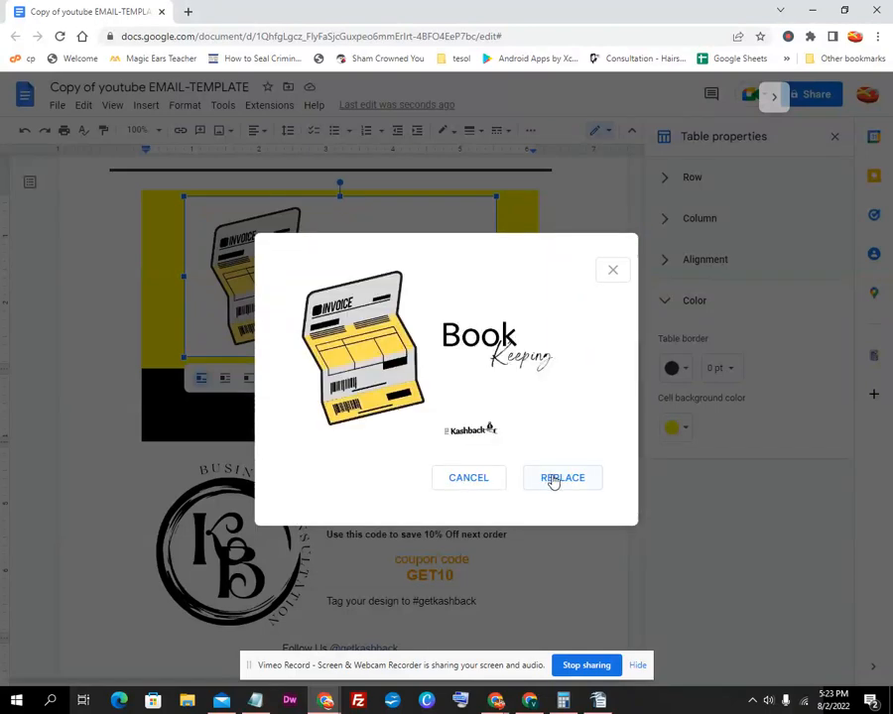
click(553, 480)
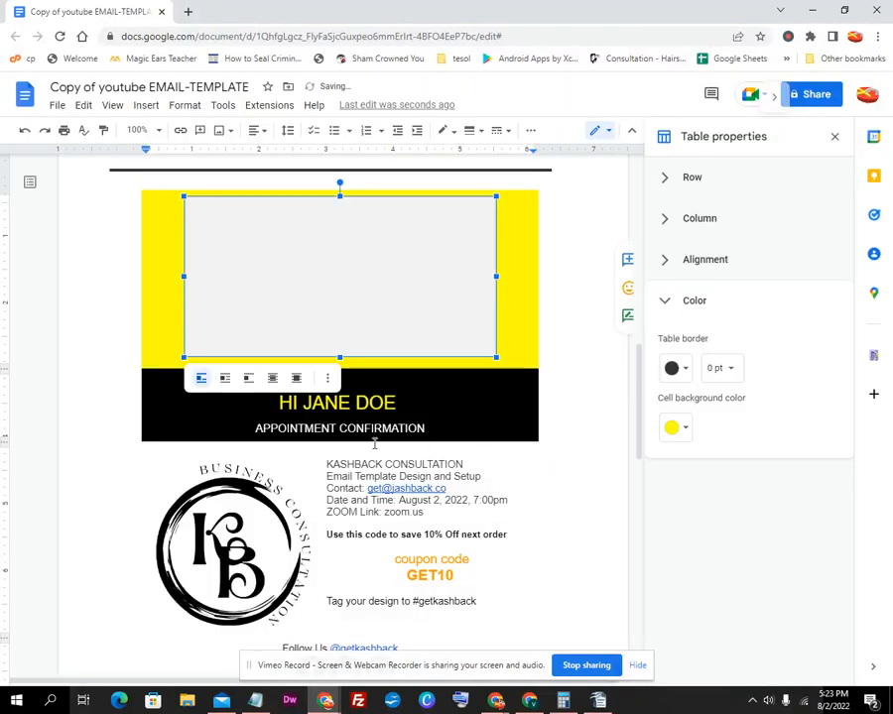
Copy the Failing to Plan image URL again from WordPress and return to the template's invoice image
mouse_move(325, 701)
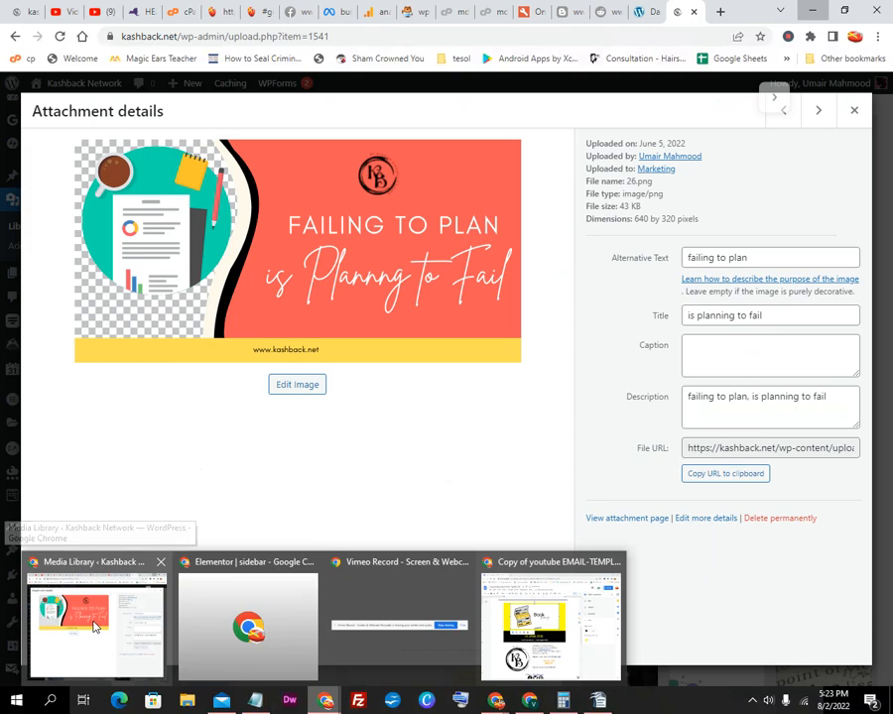
click(94, 623)
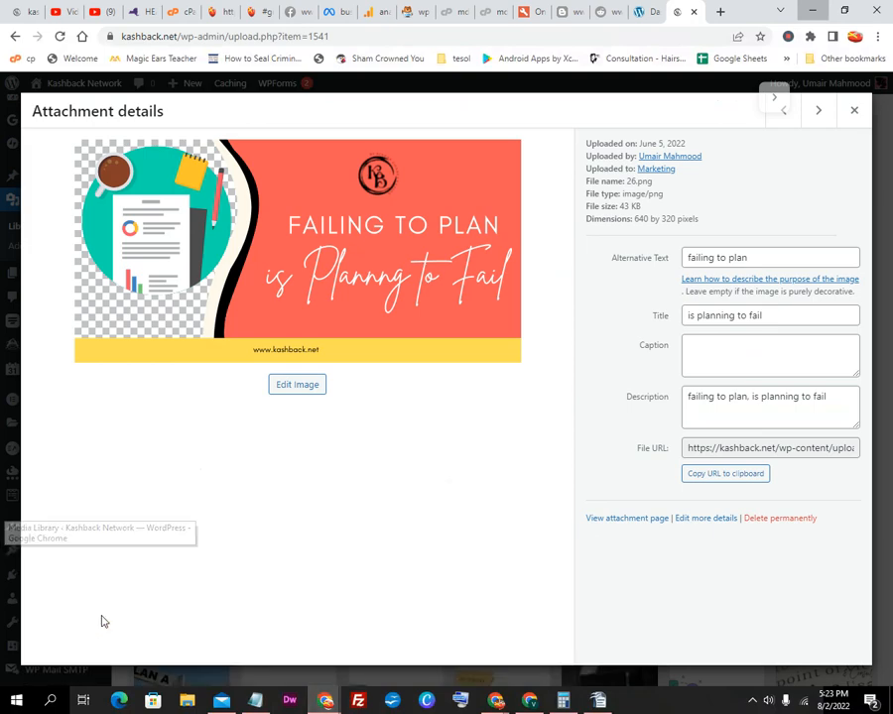
click(733, 478)
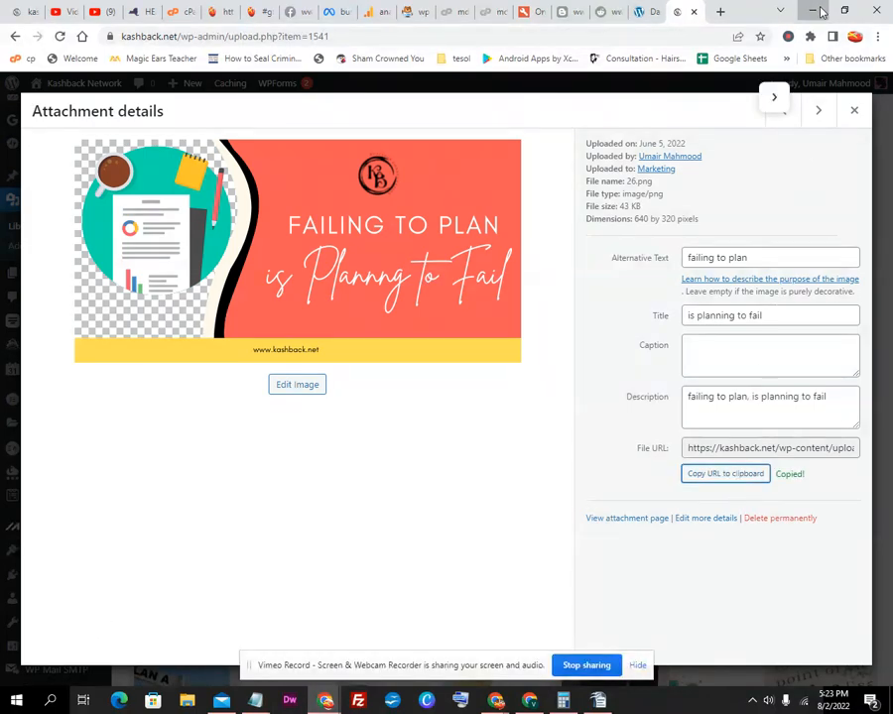
click(820, 10)
right_click(419, 314)
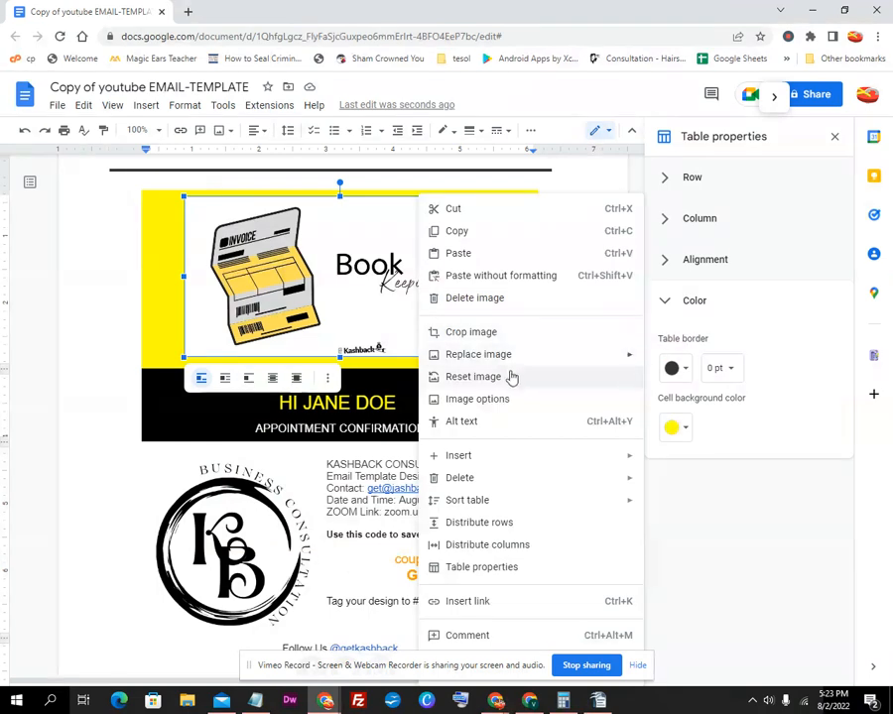
Replace the invoice picture with the Failing to Plan banner by pasting its URL
mouse_move(512, 353)
click(690, 461)
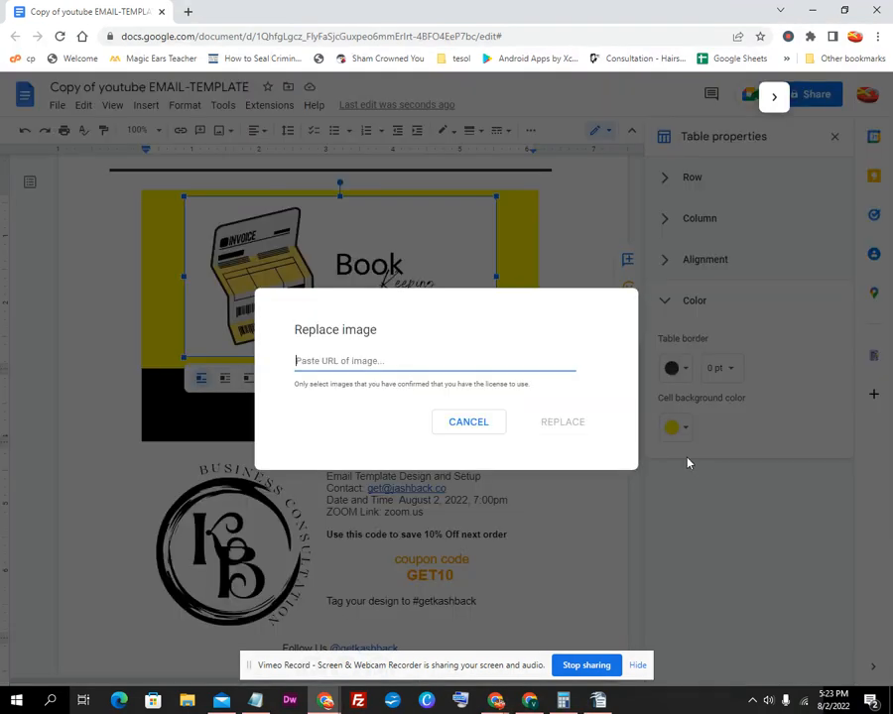
right_click(344, 362)
click(383, 467)
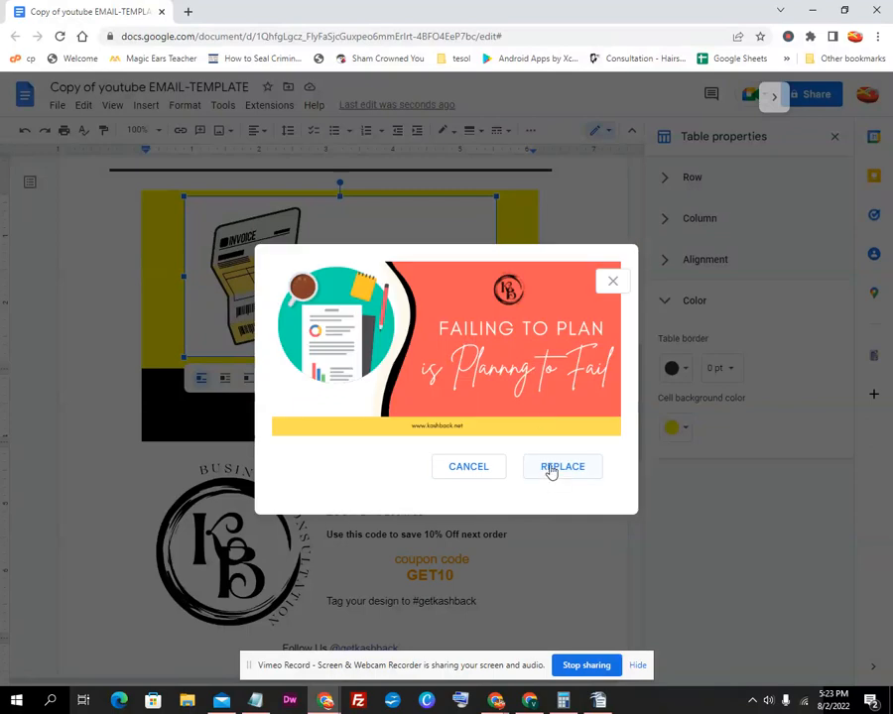
click(551, 470)
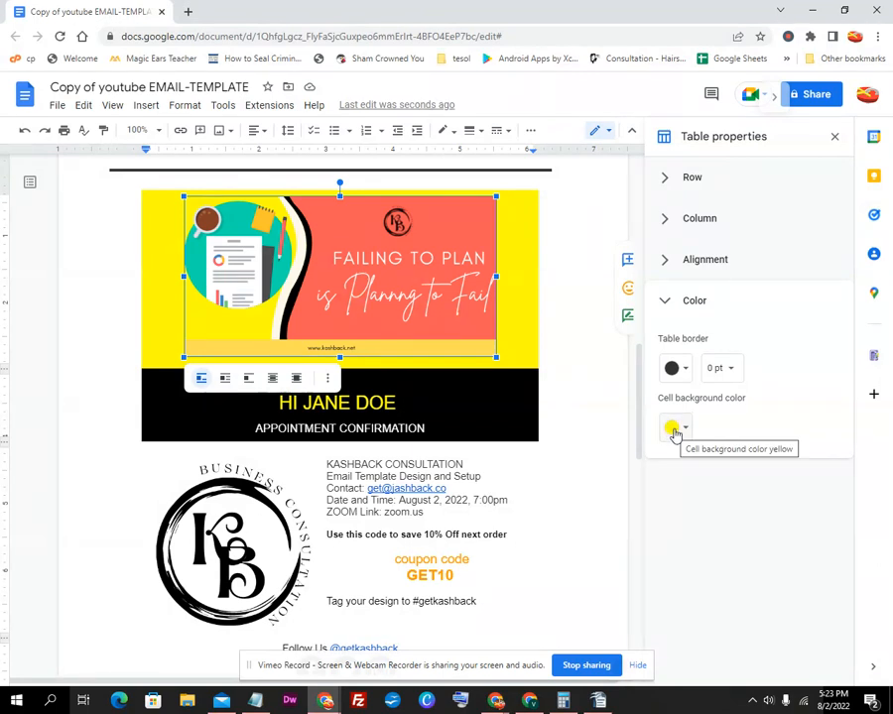
Turn the header cell's background orange and select the round business logo
click(689, 425)
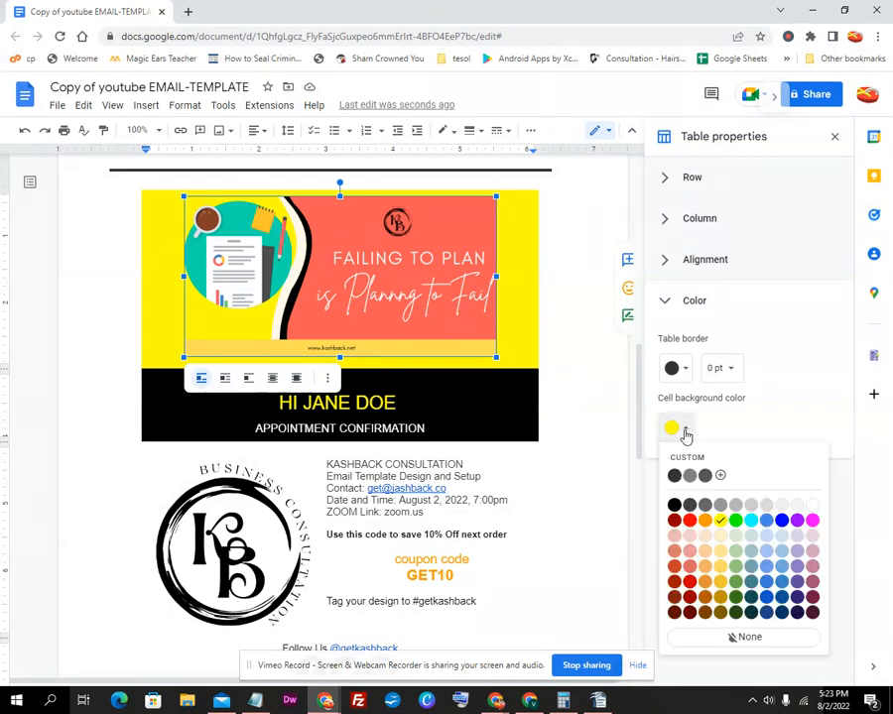
click(706, 521)
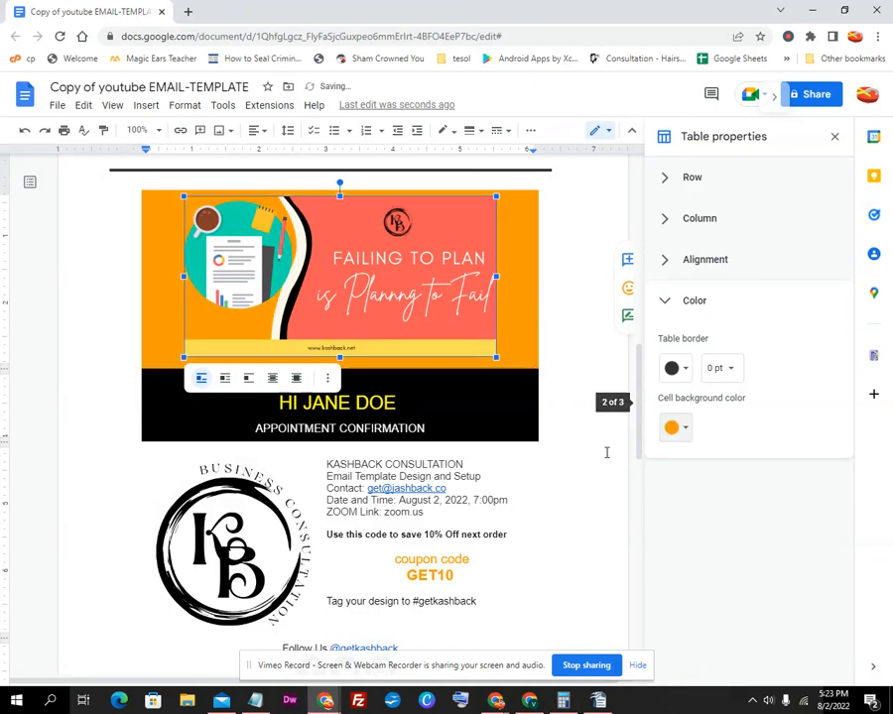
click(587, 379)
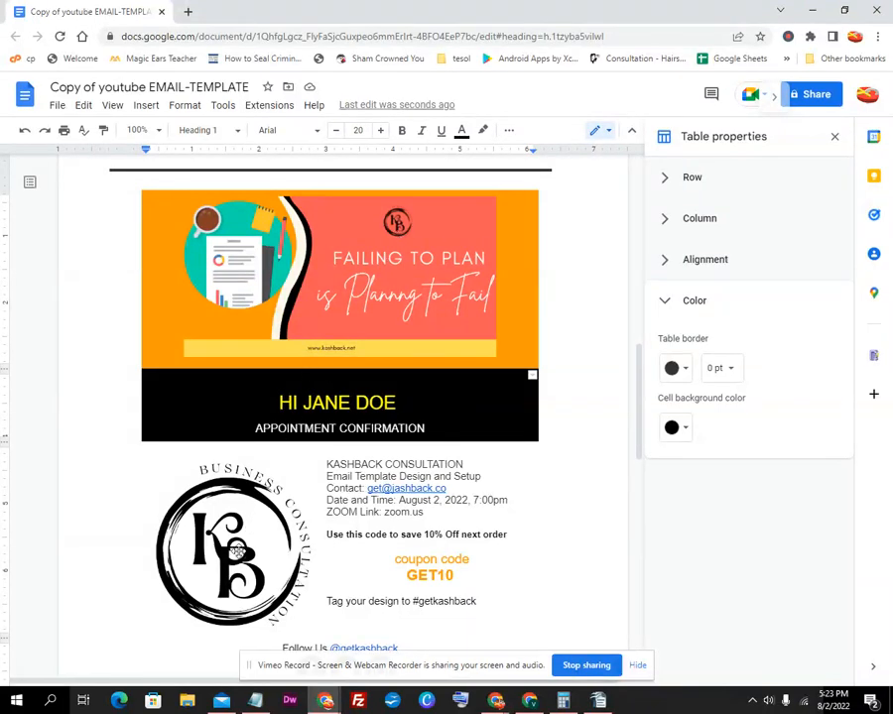
click(229, 544)
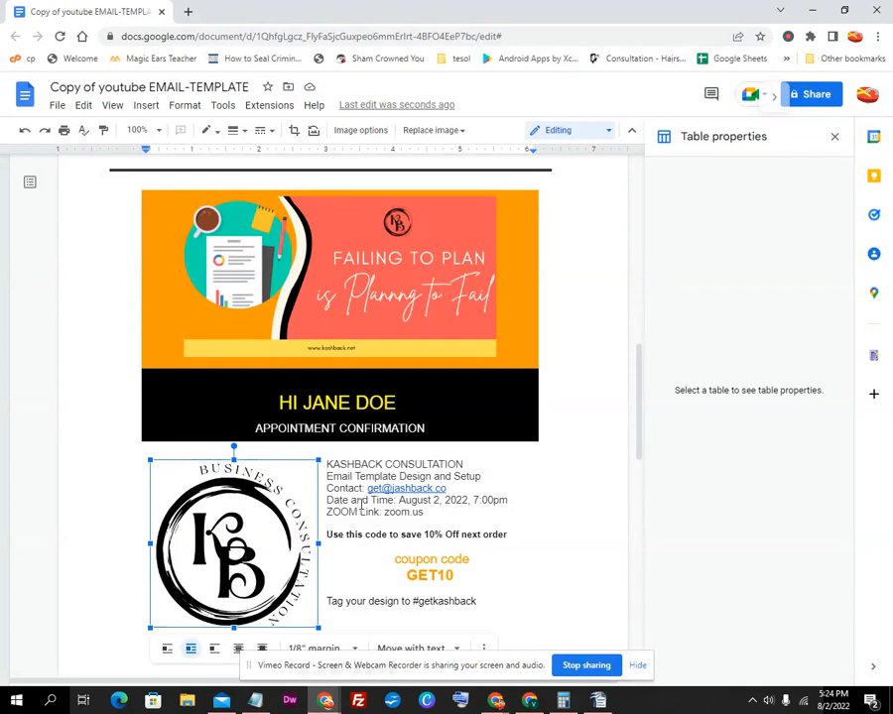
scroll(360, 506, down, 1)
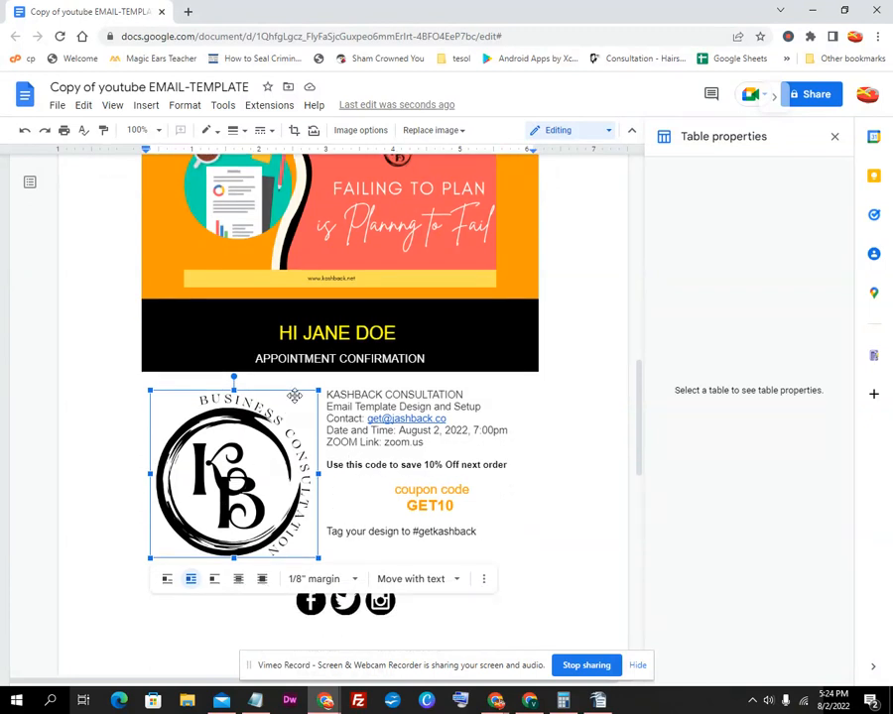
scroll(189, 313, up, 1)
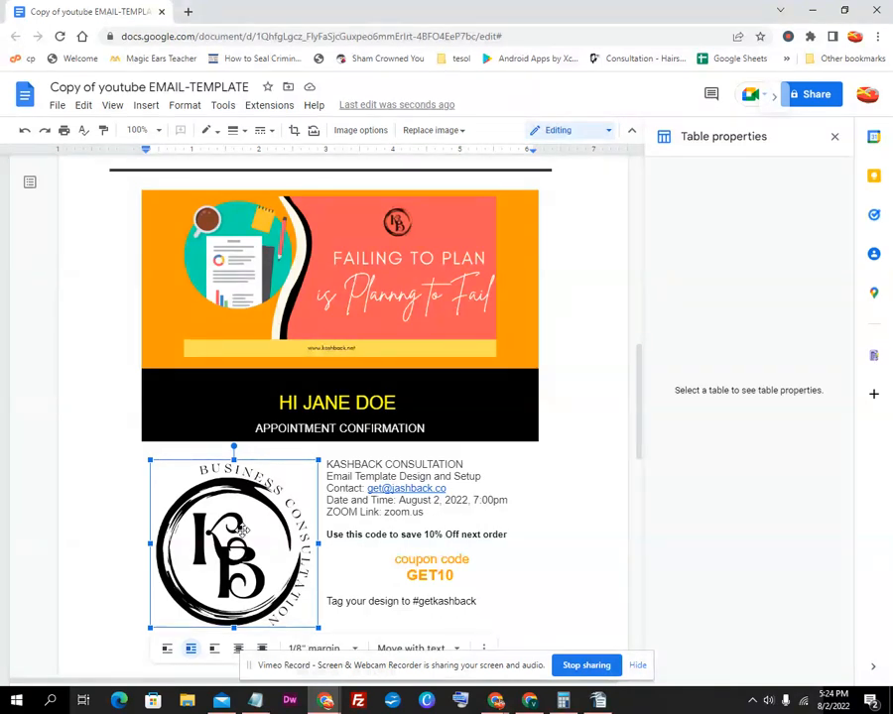
scroll(242, 531, down, 1)
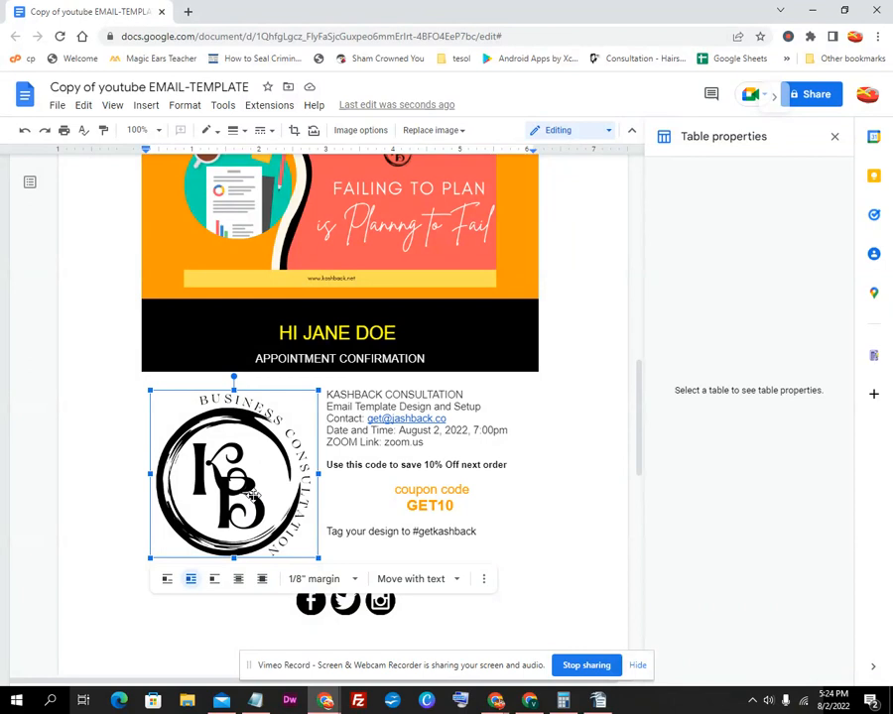
right_click(254, 493)
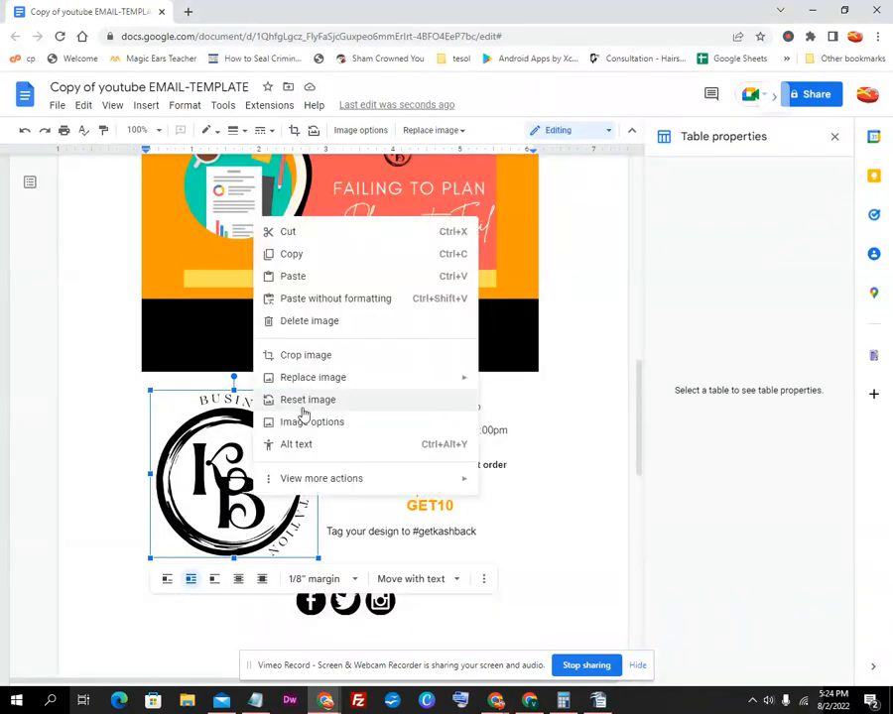
mouse_move(367, 377)
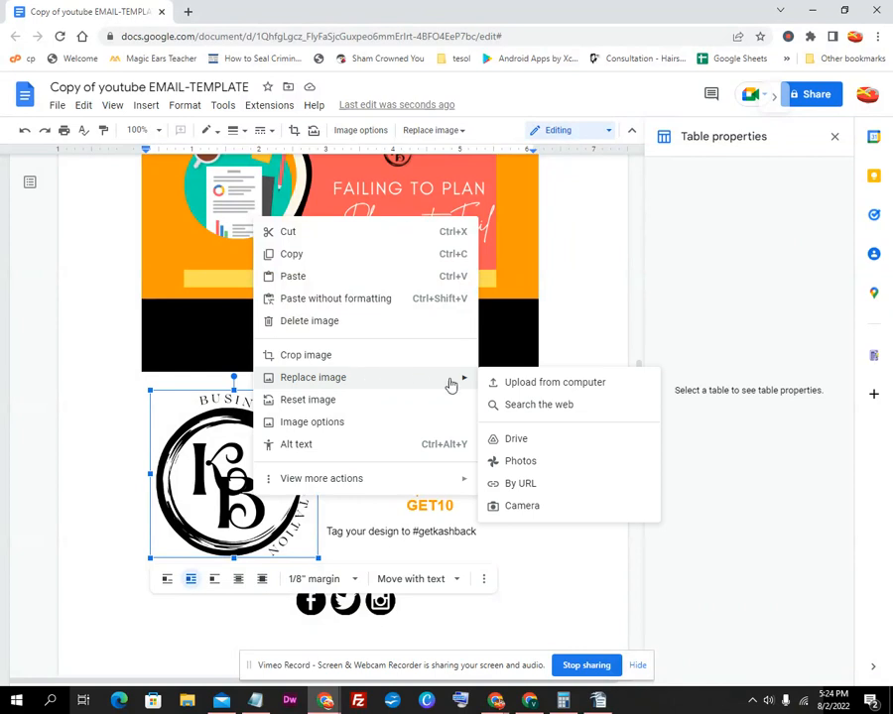
click(204, 488)
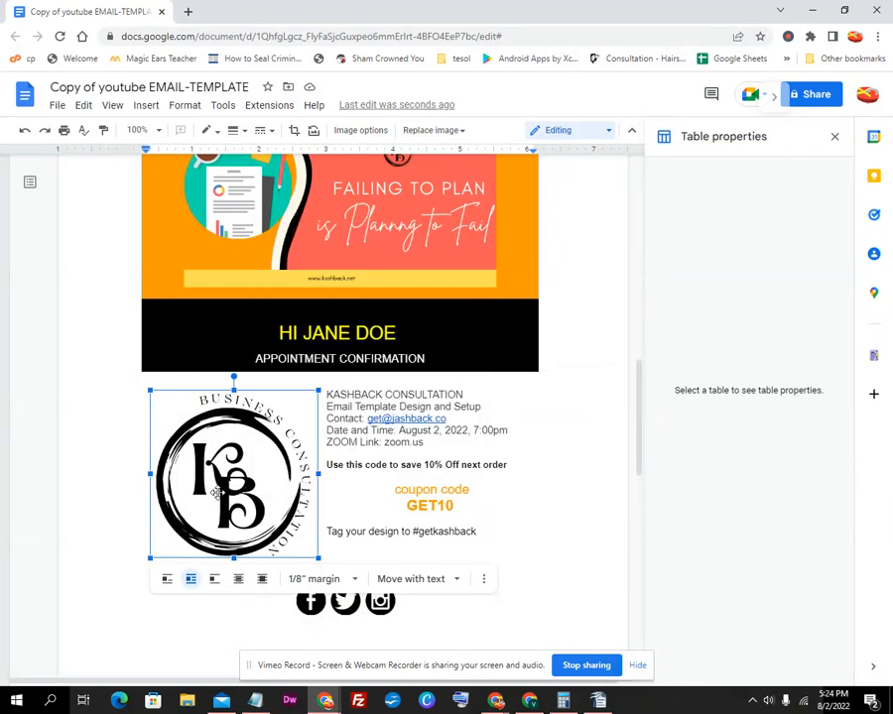
scroll(556, 492, down, 1)
scroll(552, 463, up, 1)
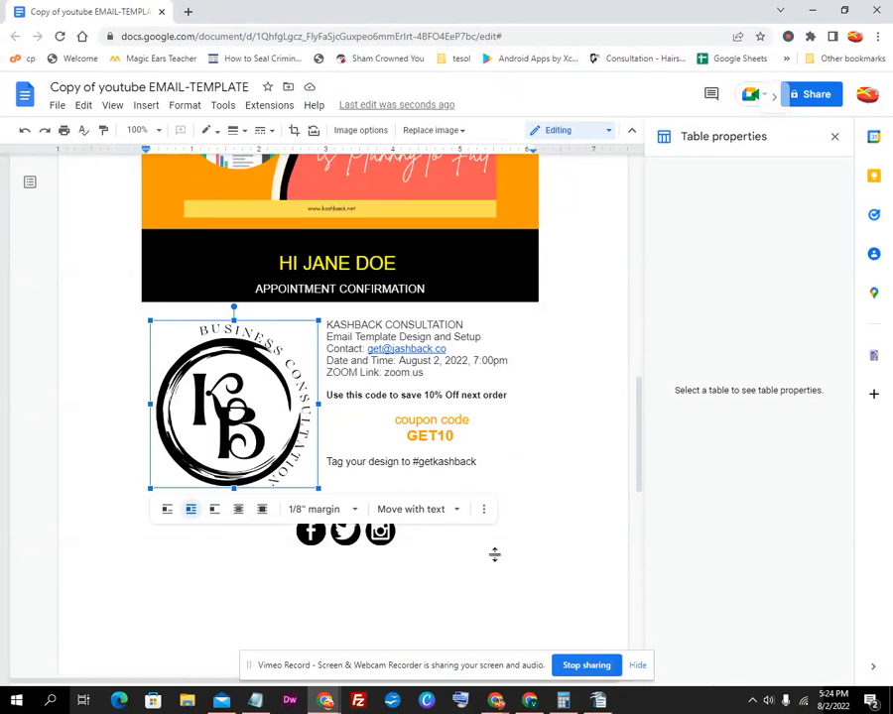
click(563, 543)
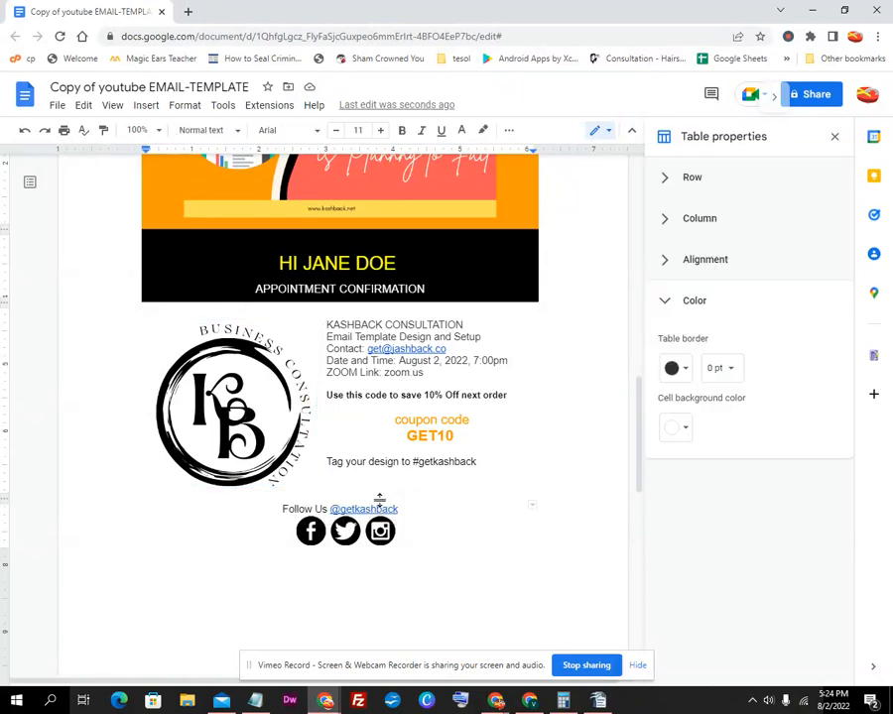
scroll(379, 499, up, 2)
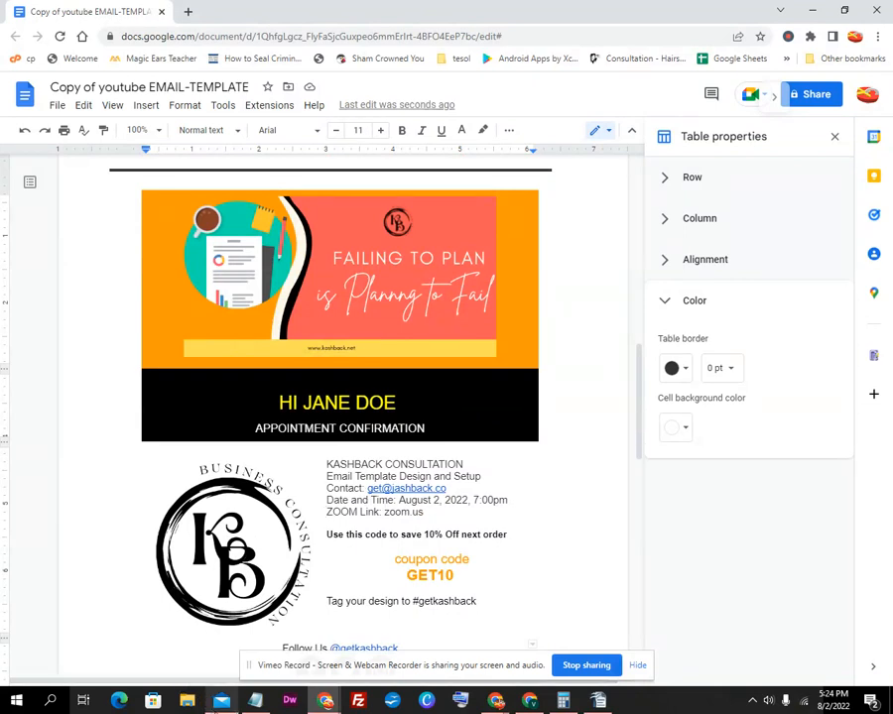
Launch Mail, switch to the Kashback business account inbox, and maximise the window
mouse_move(221, 701)
right_click(221, 700)
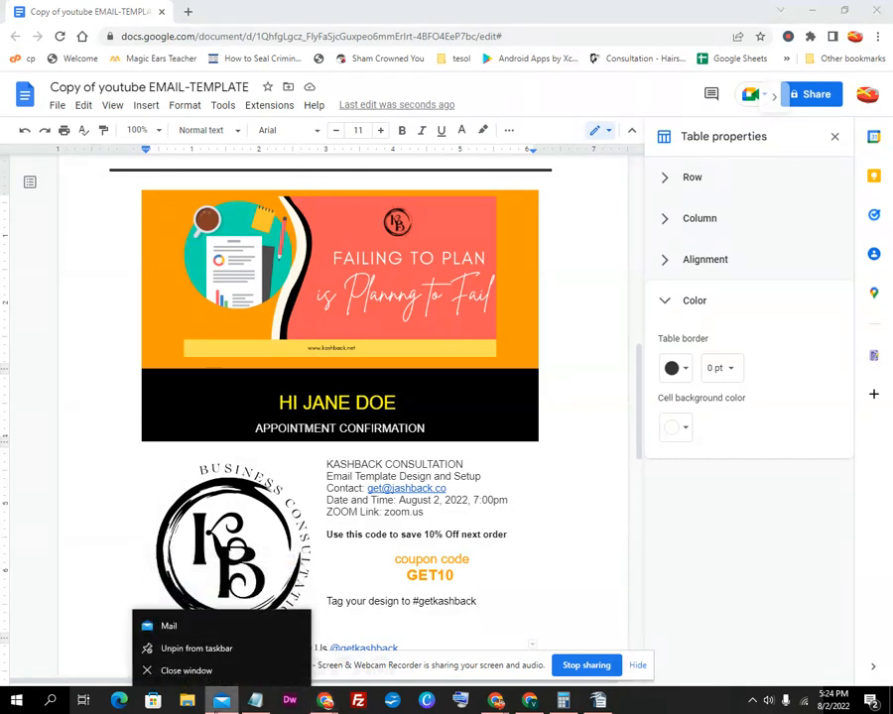
click(194, 635)
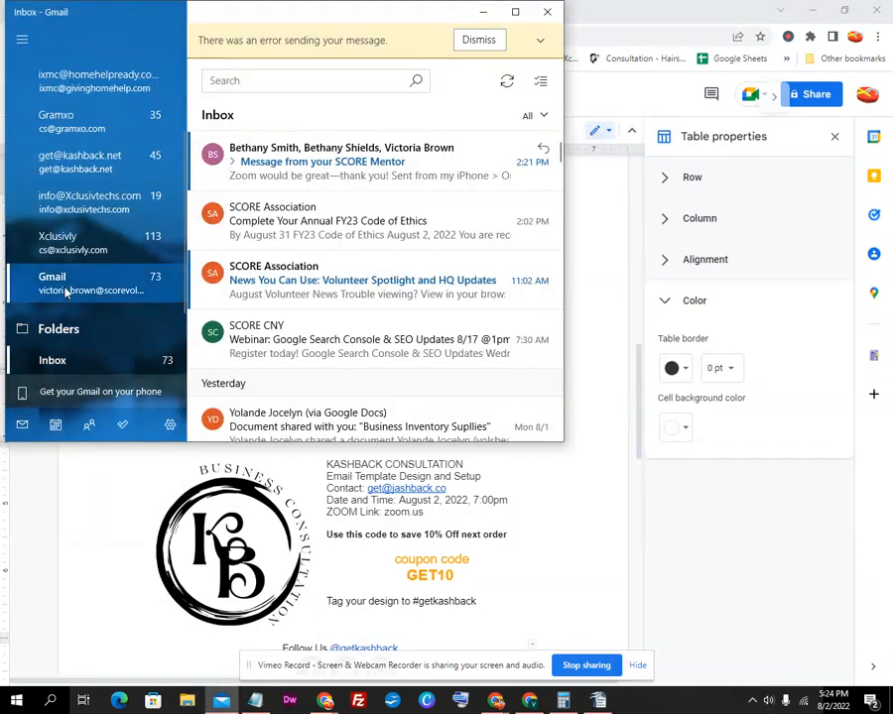
click(74, 196)
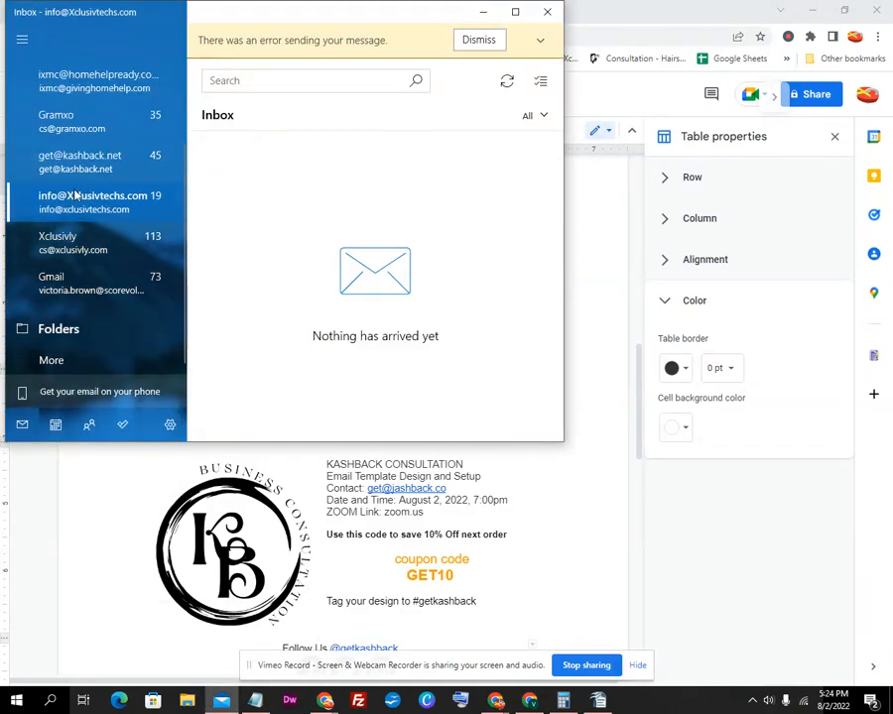
click(85, 167)
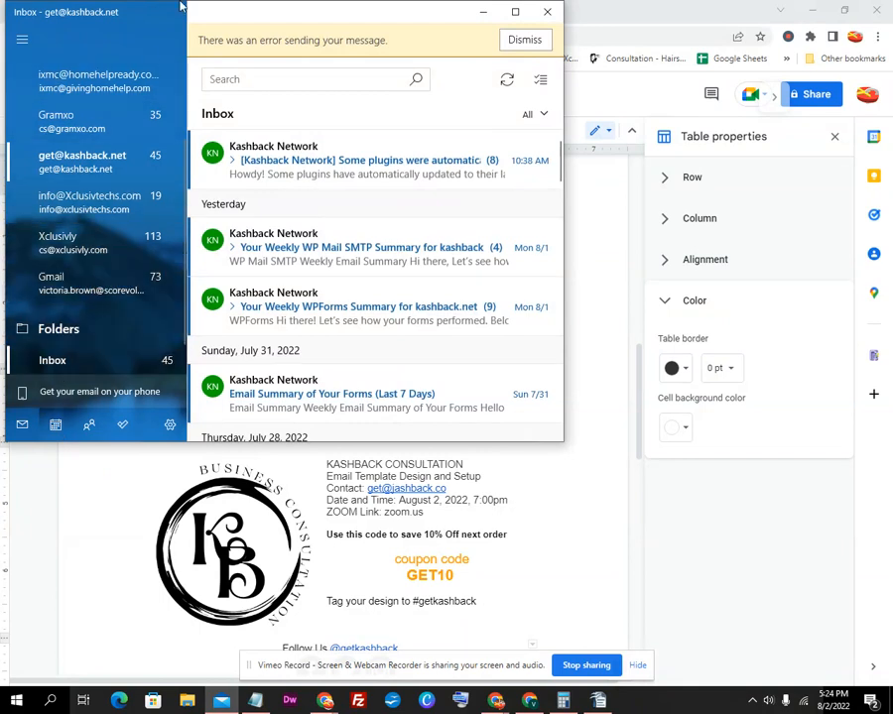
right_click(99, 157)
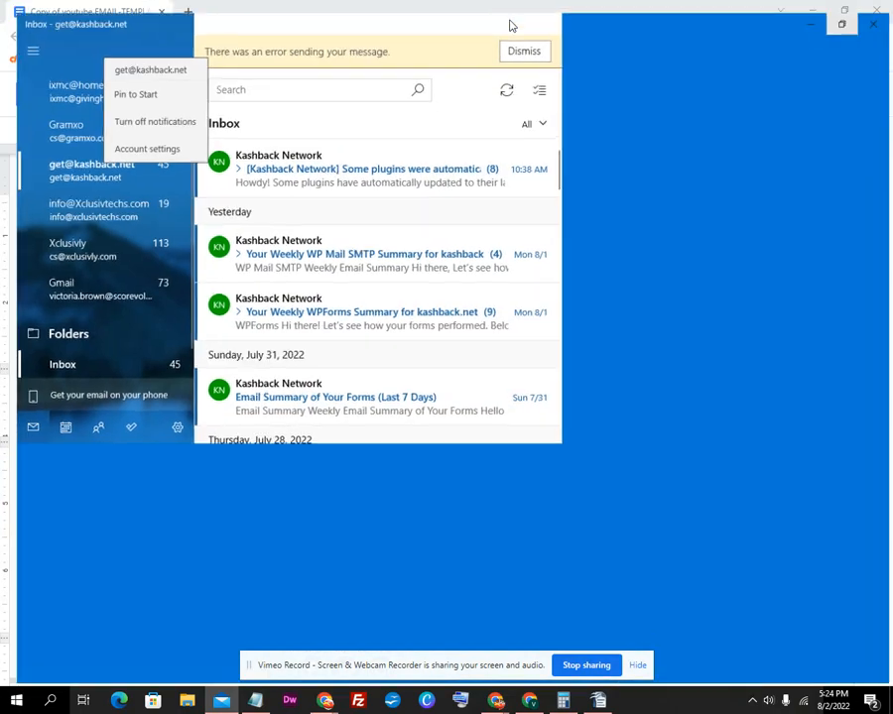
click(514, 13)
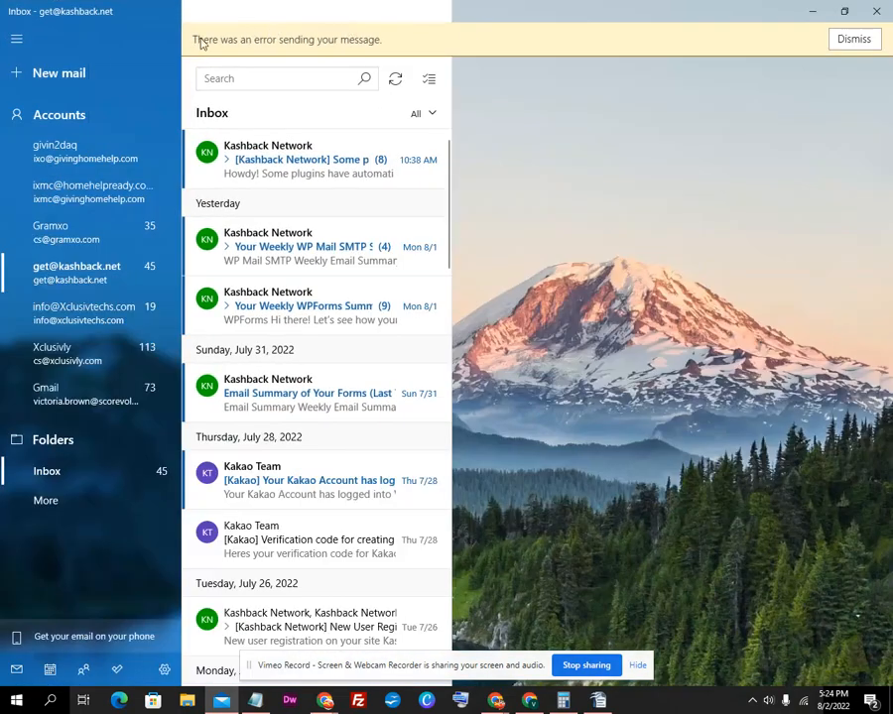
Start a popped-out new message, delete its default signature, and return to the Google Doc
click(66, 77)
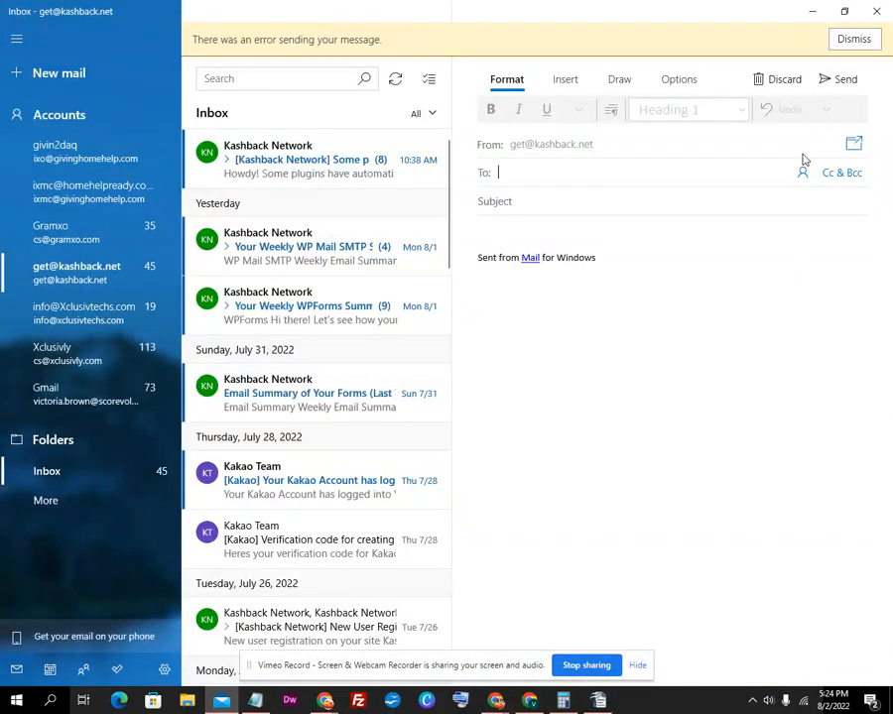
click(851, 146)
click(813, 11)
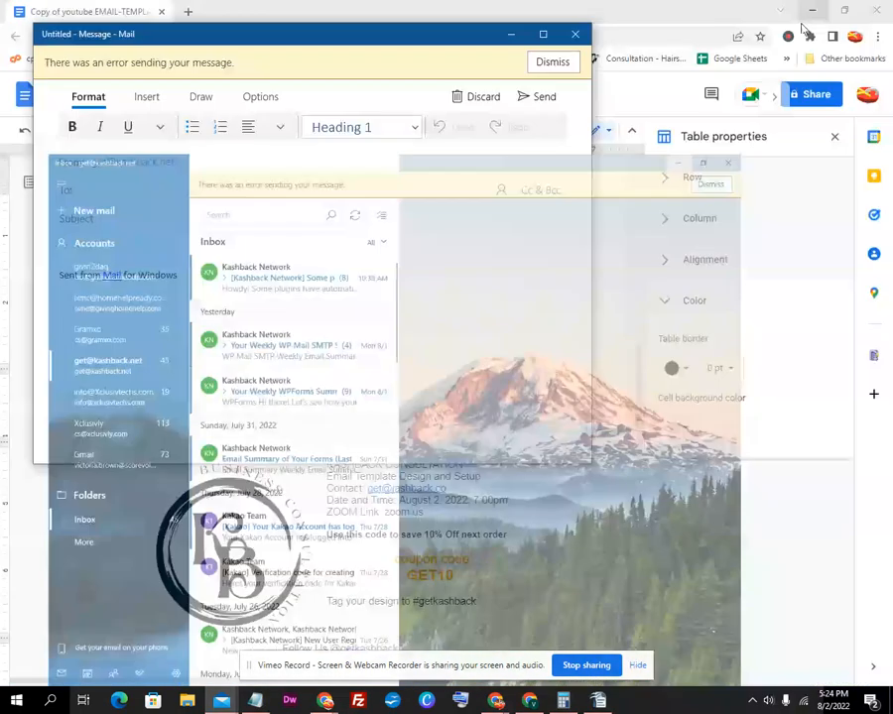
drag(182, 290, 4, 241)
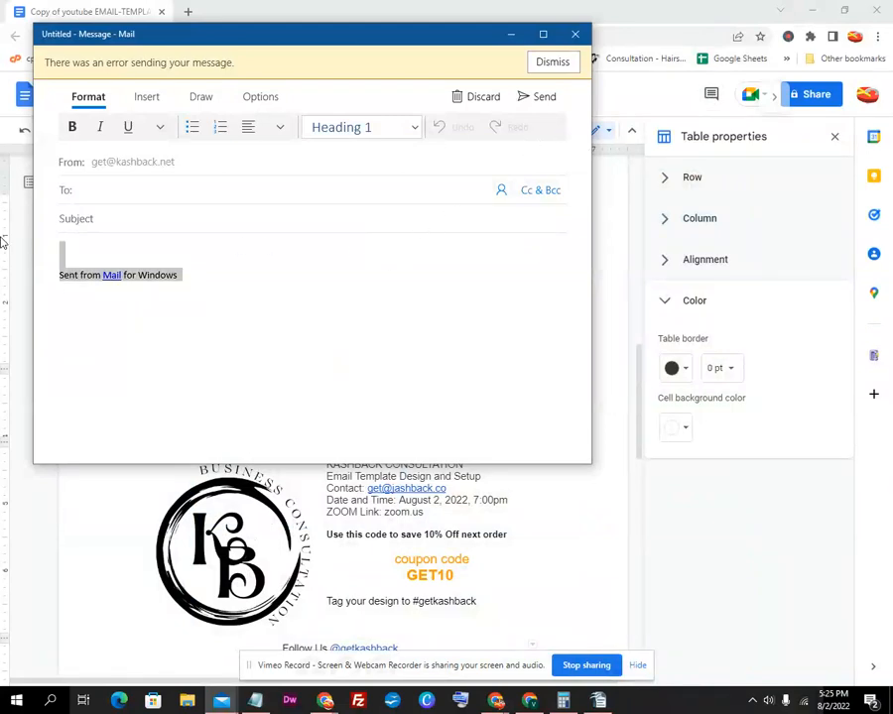
key(BackSpace)
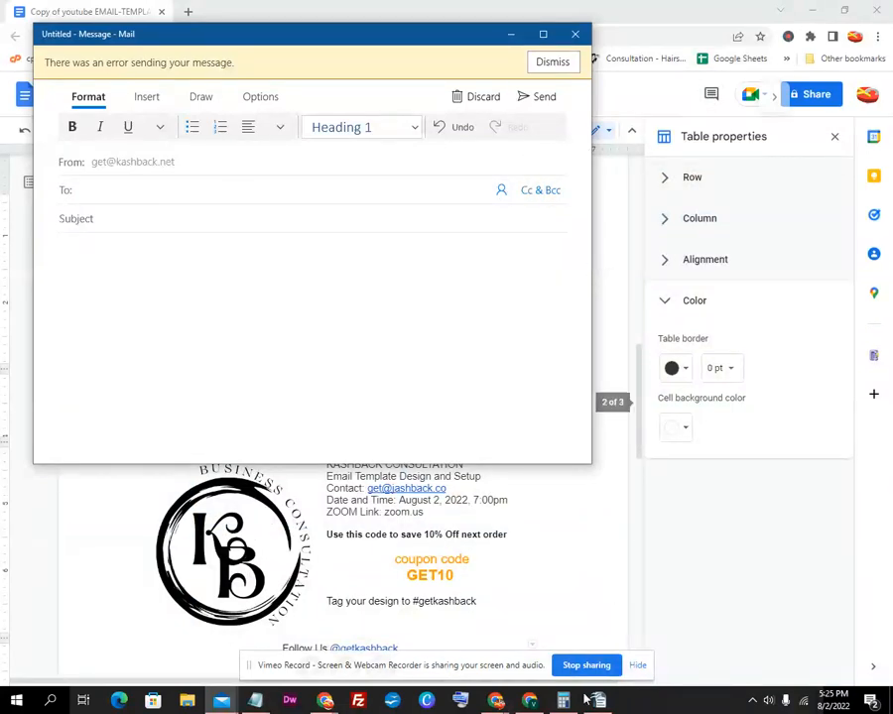
click(415, 583)
scroll(437, 596, down, 3)
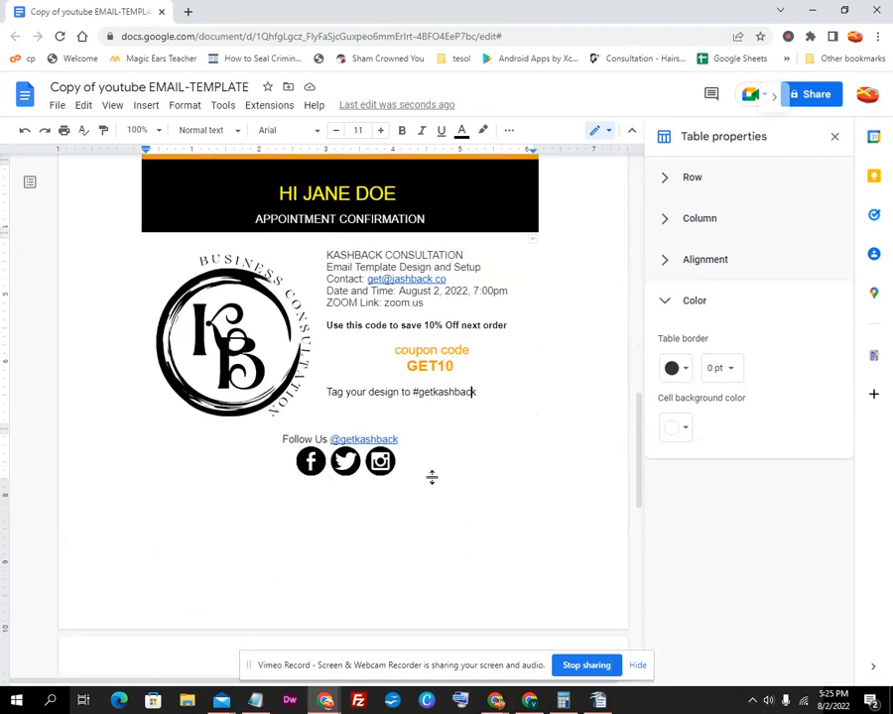
Select and copy the whole blue email template table in Google Docs
drag(427, 470, 152, 586)
click(95, 441)
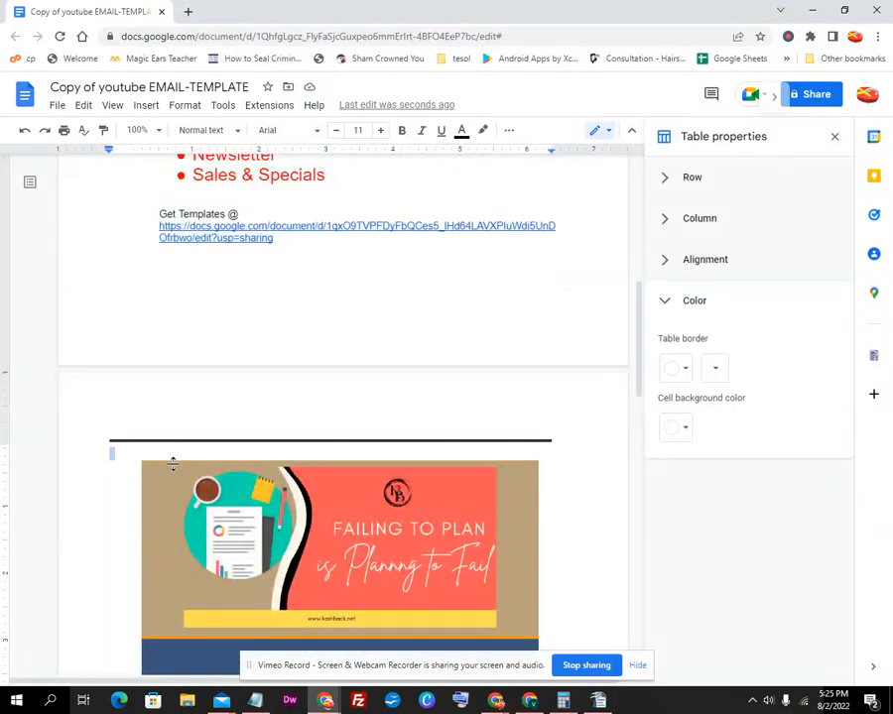
click(109, 452)
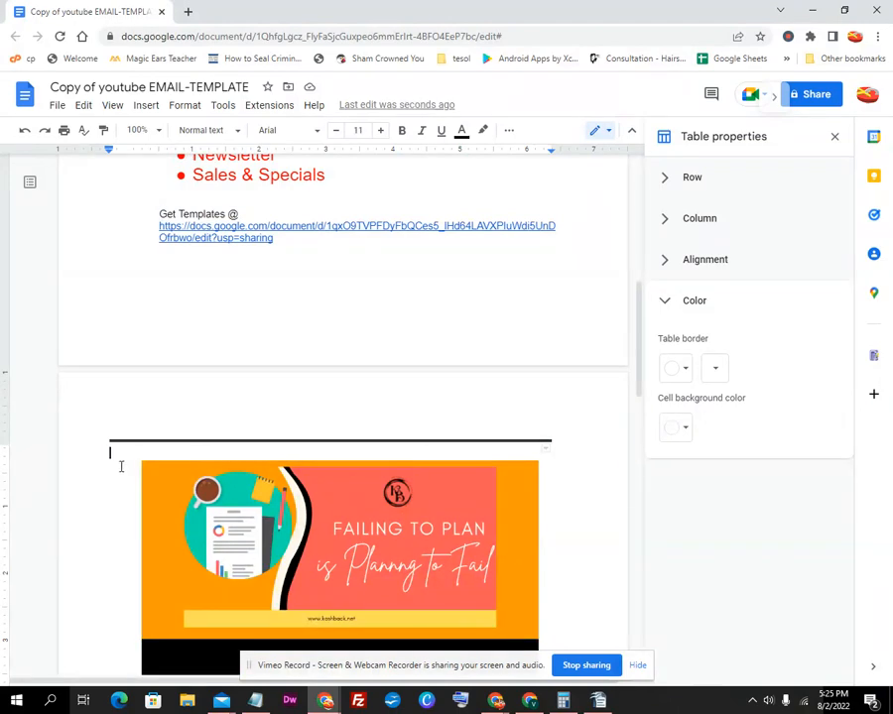
scroll(125, 635, down, 8)
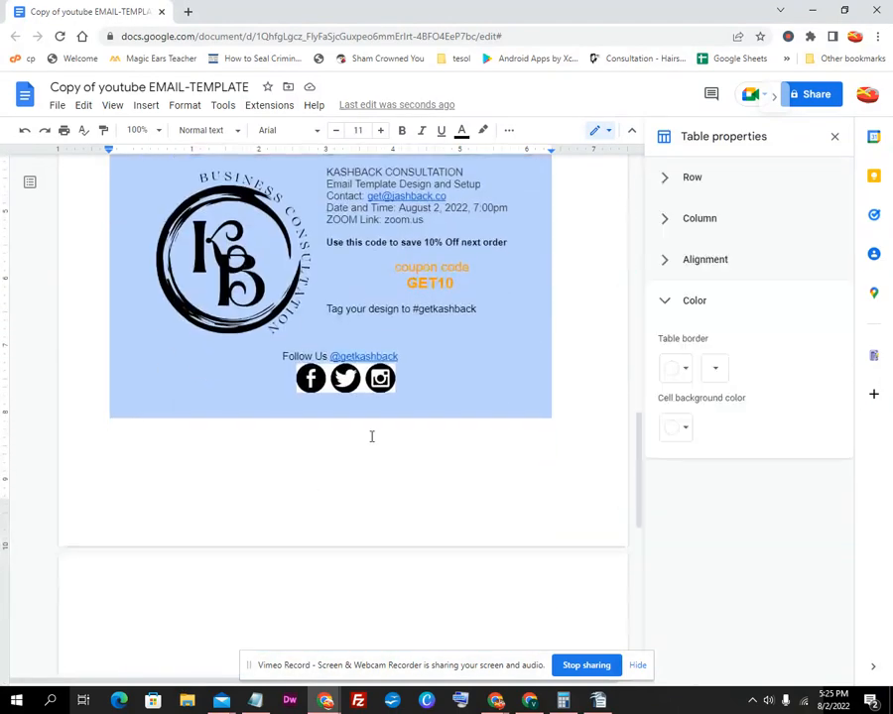
right_click(433, 367)
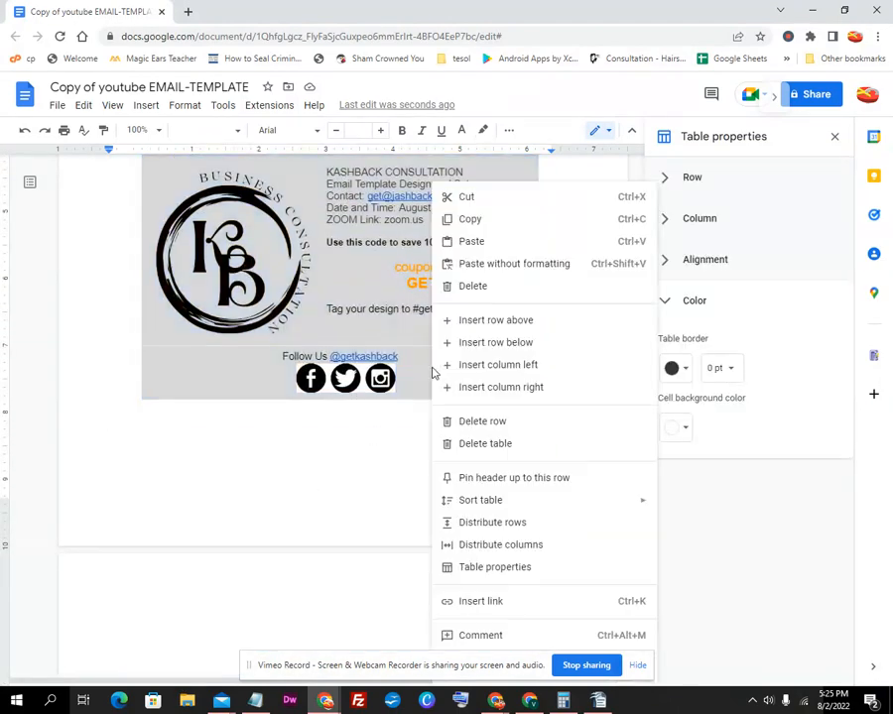
click(470, 220)
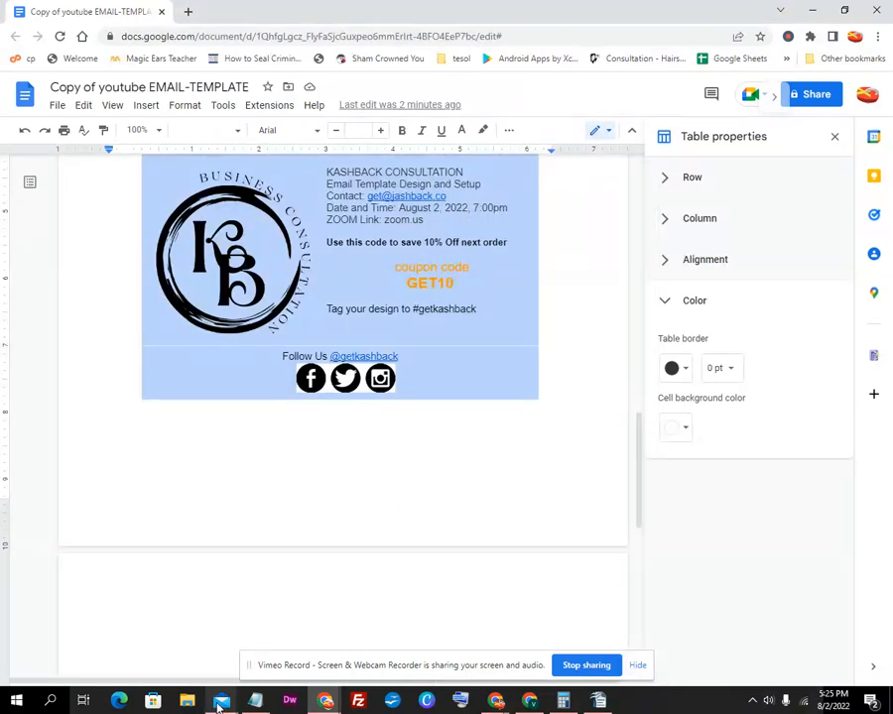
mouse_move(223, 700)
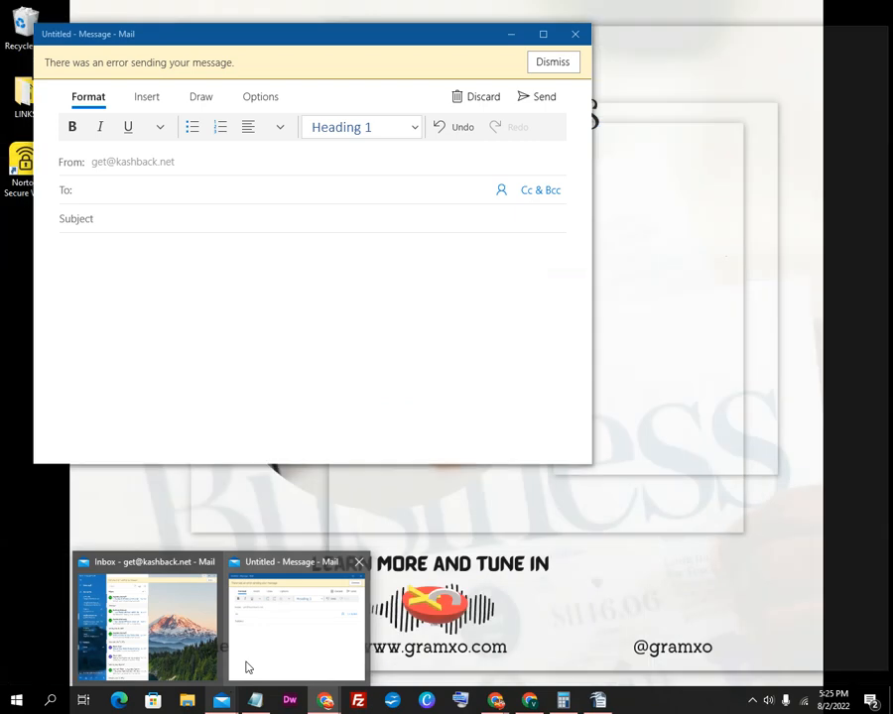
Paste the template into the Mail message with Keep Source Formatting and maximise the window
click(245, 664)
right_click(168, 321)
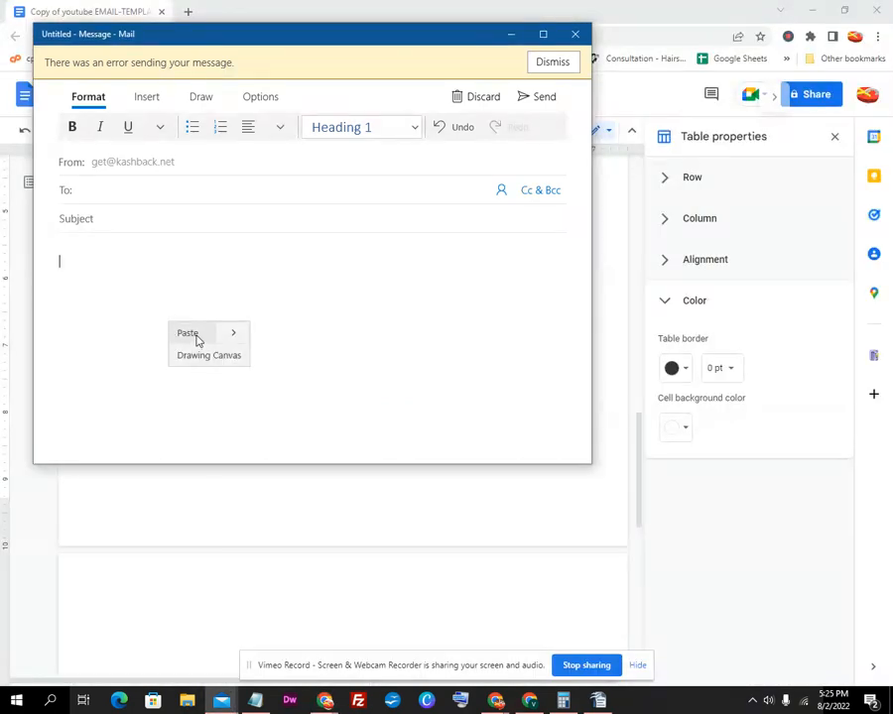
click(232, 340)
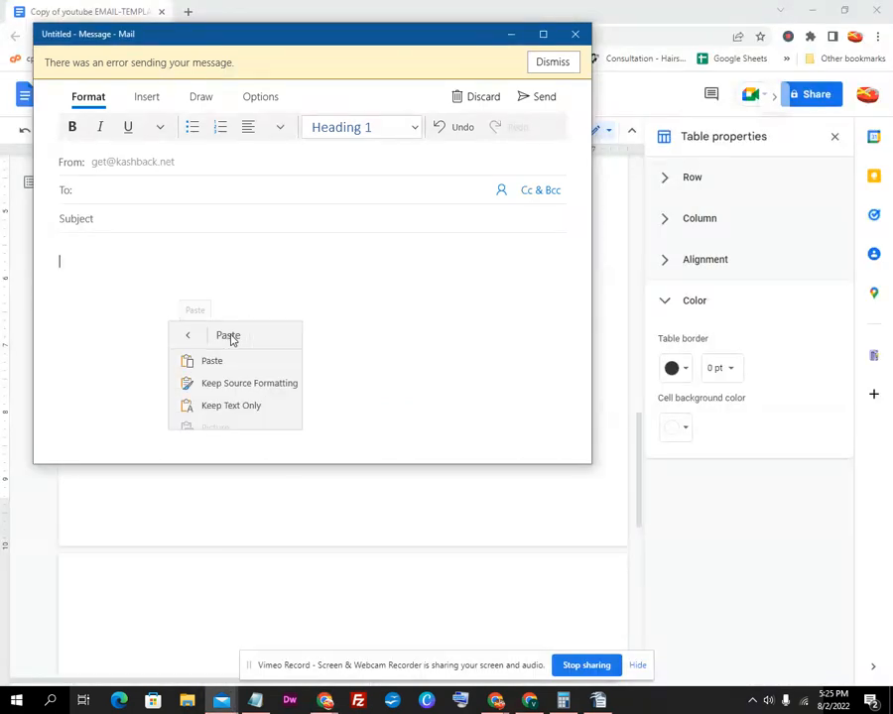
click(234, 390)
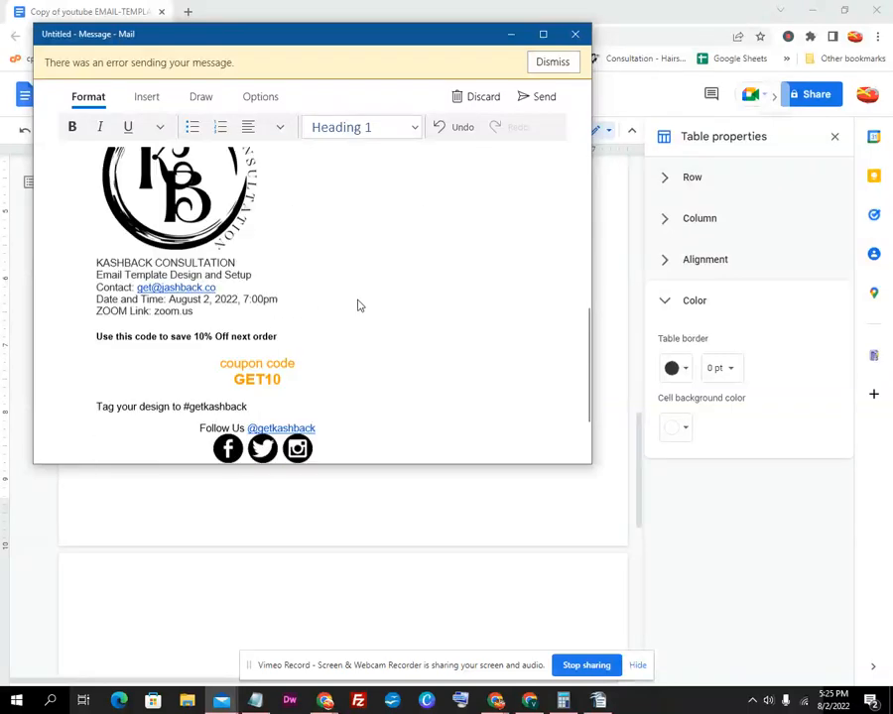
click(544, 35)
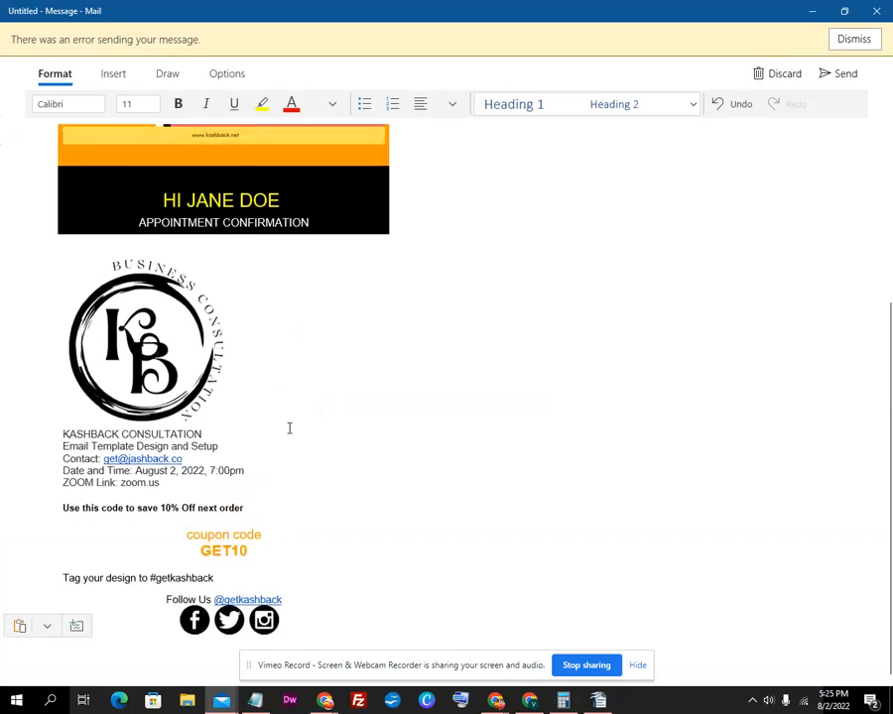
Drag the KB logo down below the ZOOM Link line in the consultation details
click(79, 459)
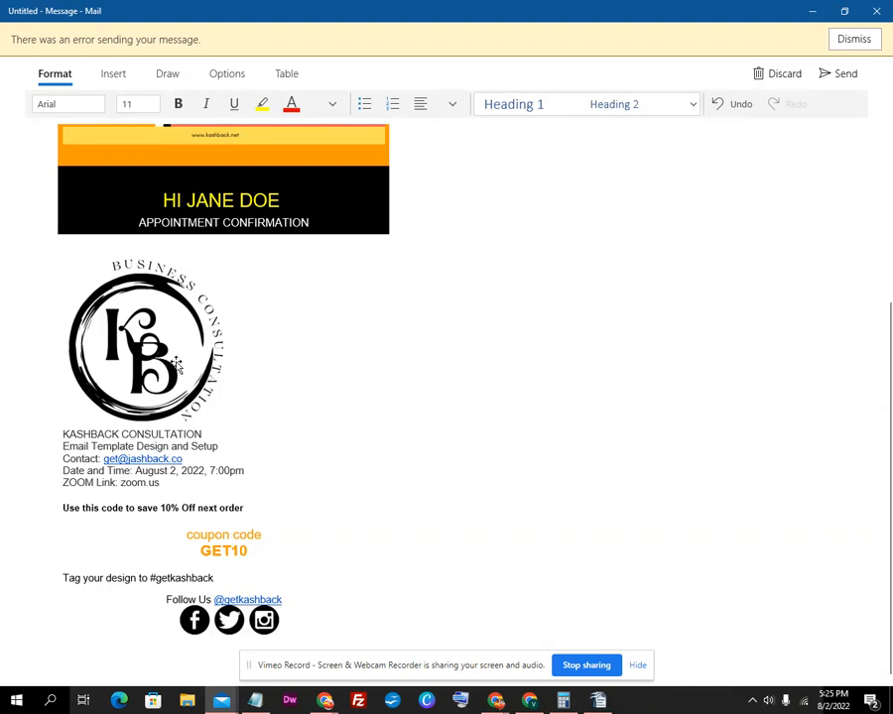
click(99, 383)
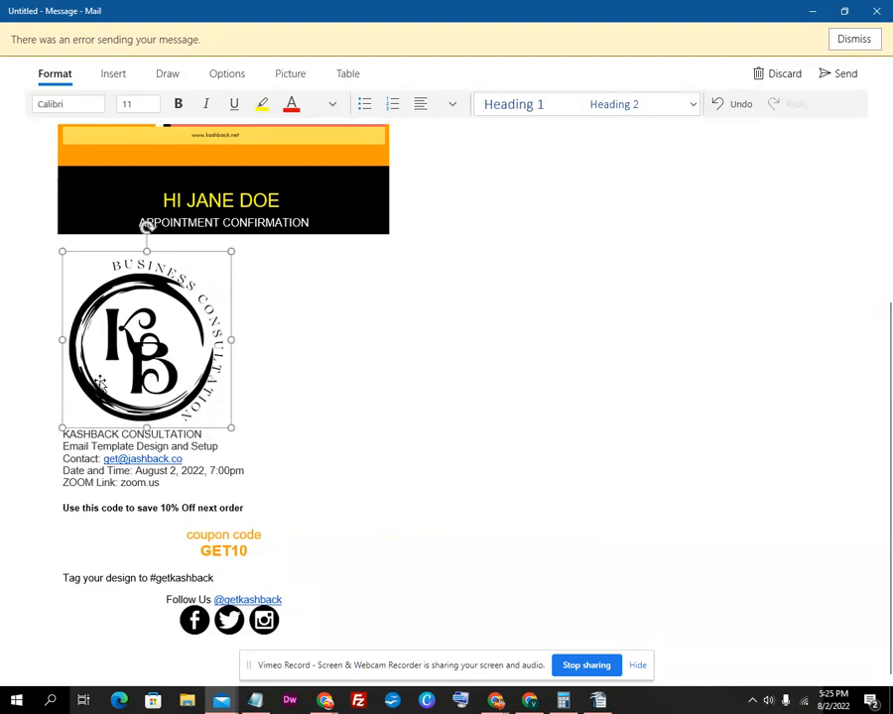
right_click(126, 381)
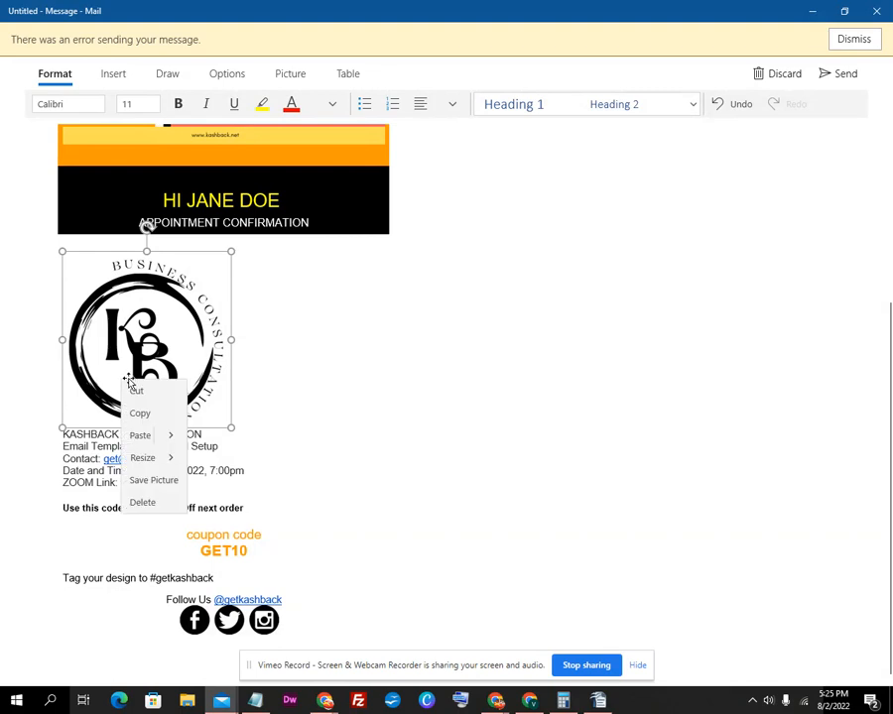
click(142, 342)
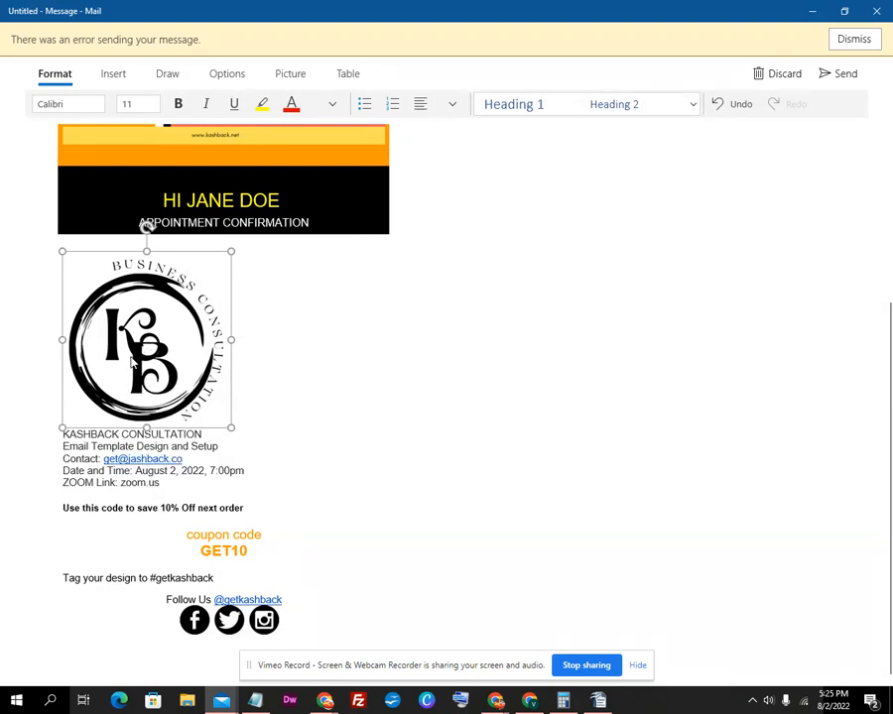
drag(72, 407, 64, 441)
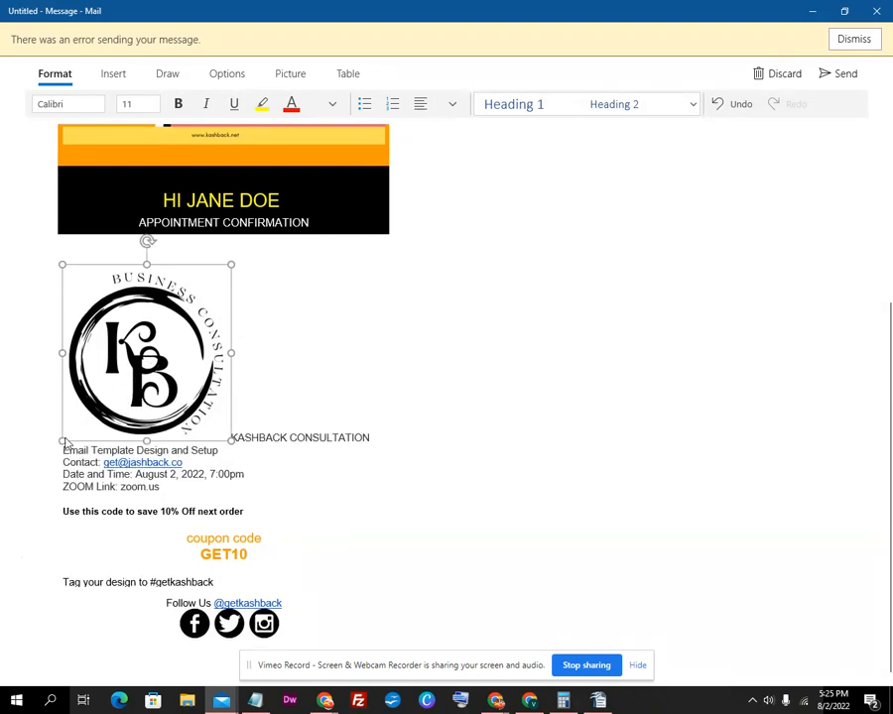
drag(118, 425, 63, 484)
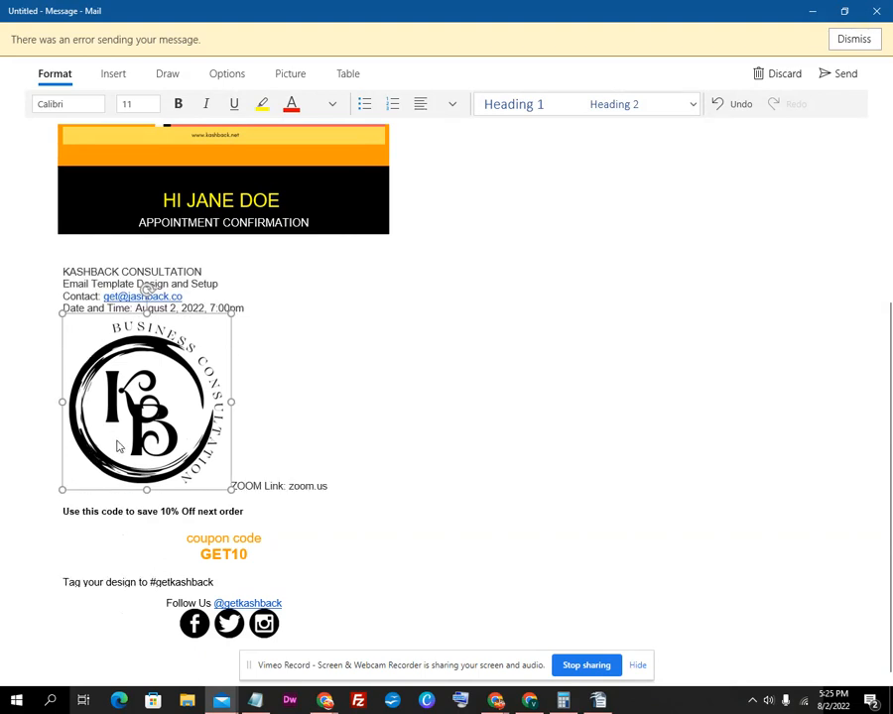
drag(100, 464, 65, 496)
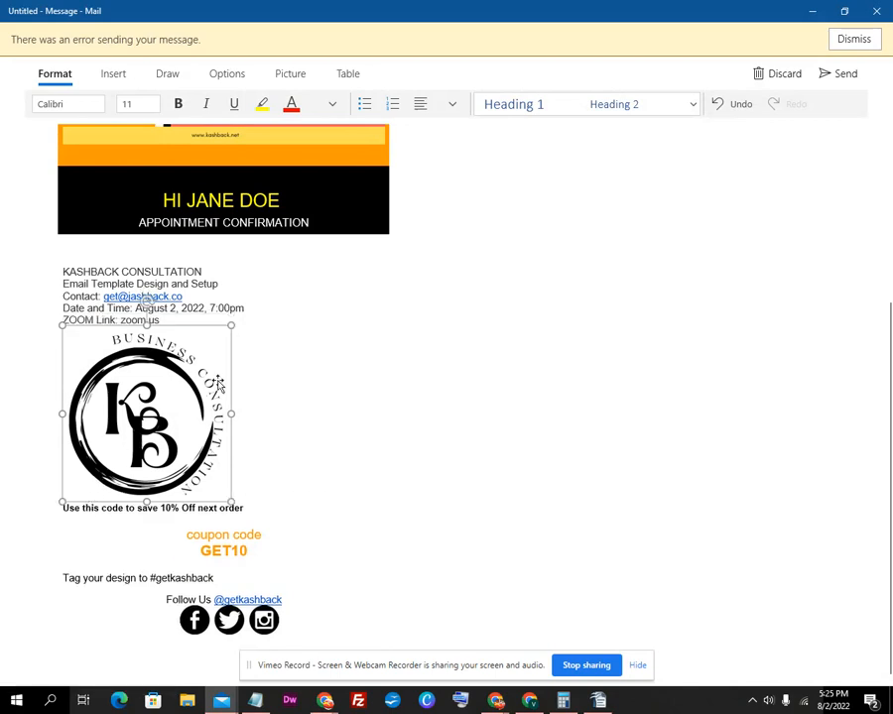
click(272, 393)
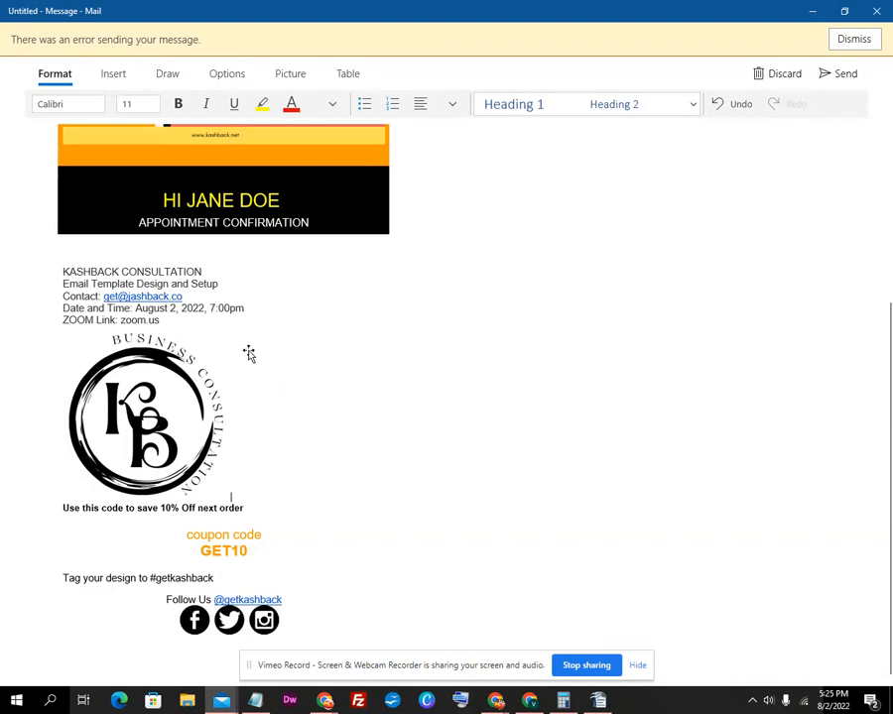
scroll(297, 399, up, 3)
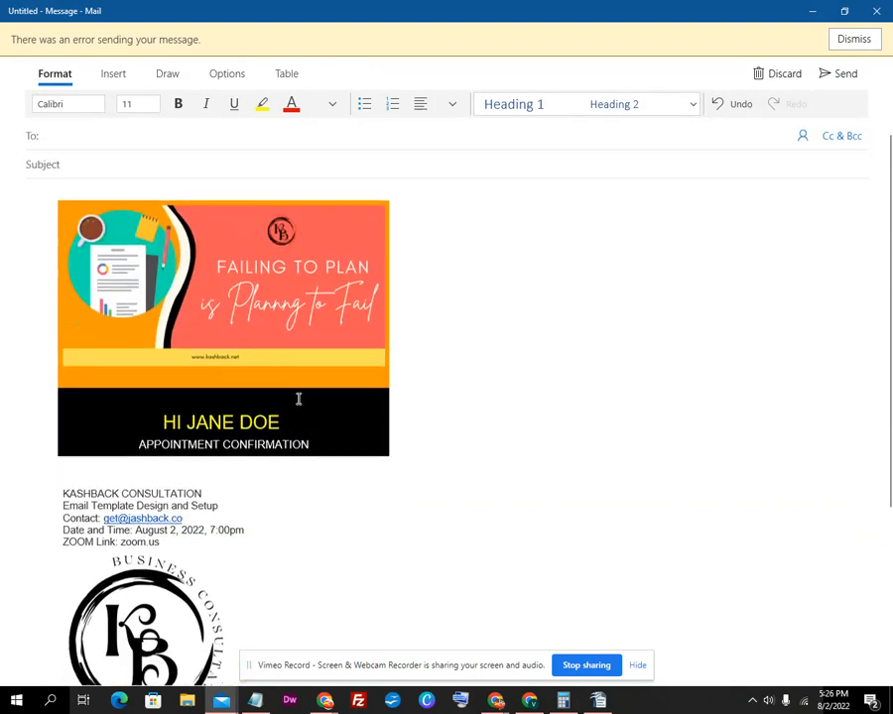
scroll(297, 397, down, 1)
scroll(85, 579, down, 3)
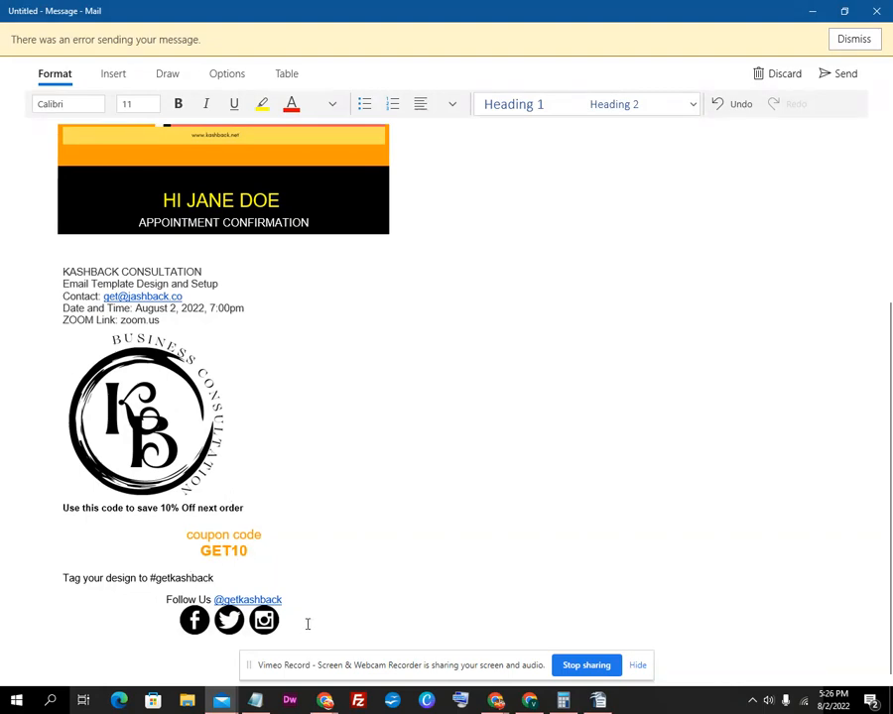
scroll(307, 624, up, 5)
click(408, 374)
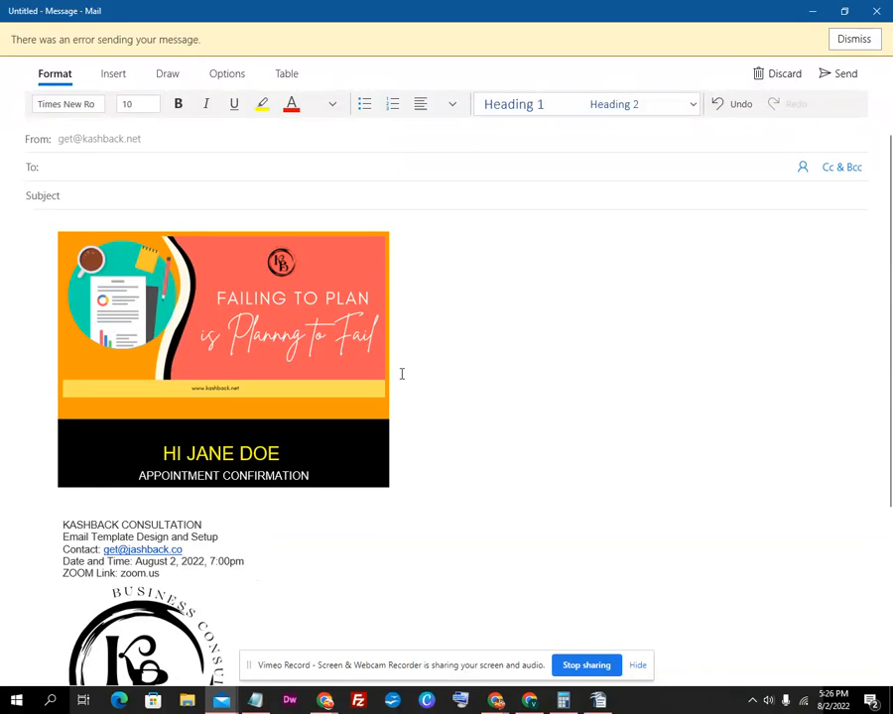
Centre all the message content, then select everything and delete it, leaving an empty body
click(46, 251)
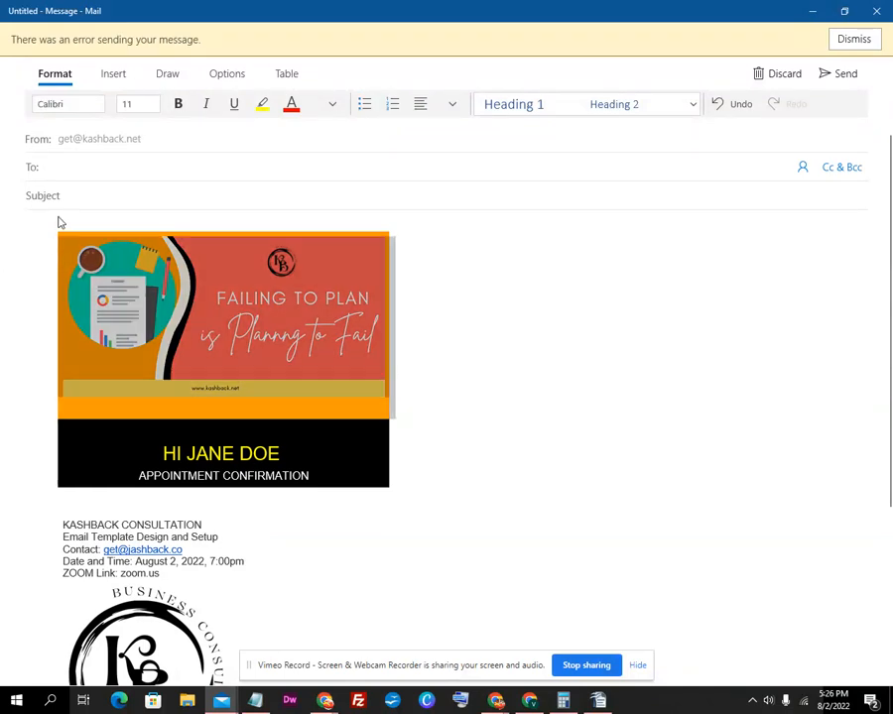
click(45, 227)
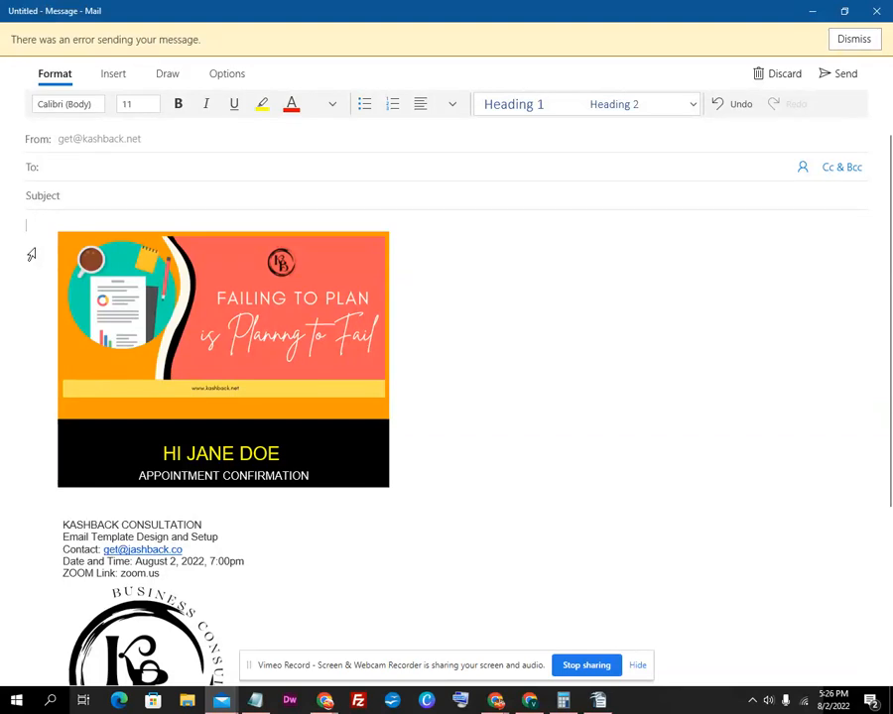
key(ctrl+a)
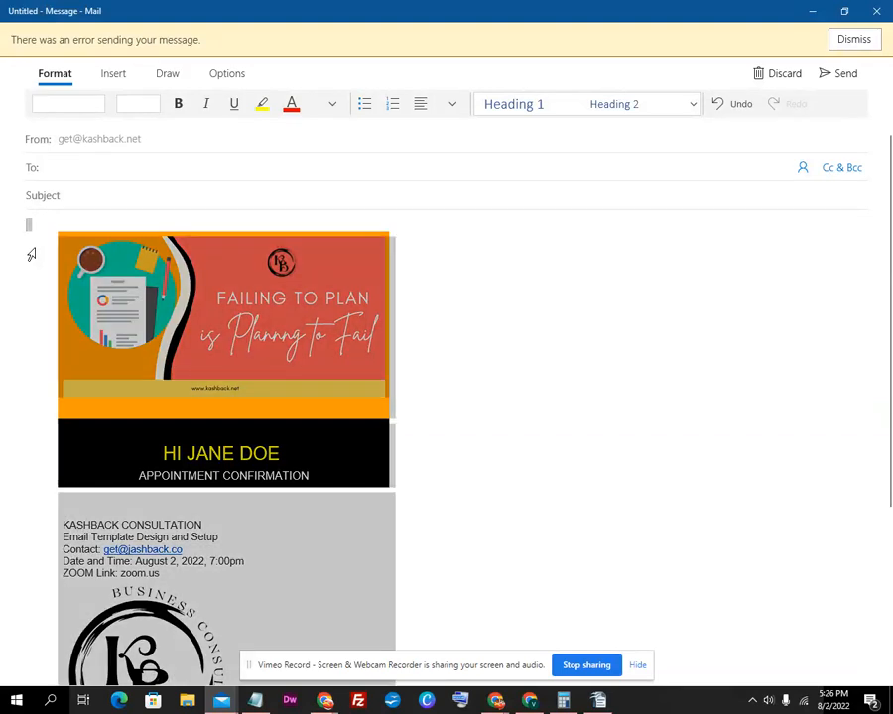
click(421, 109)
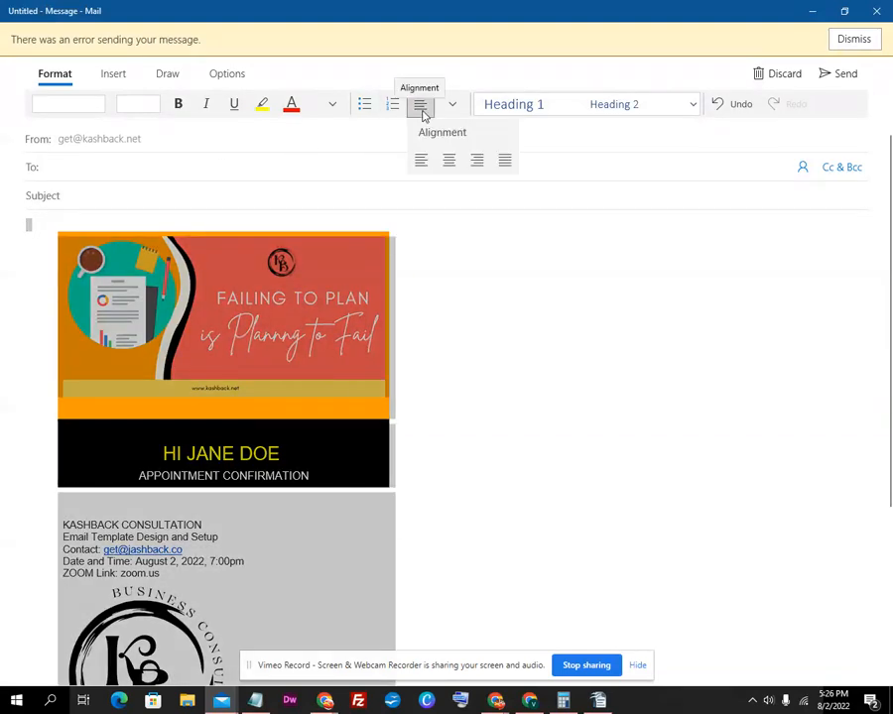
click(452, 162)
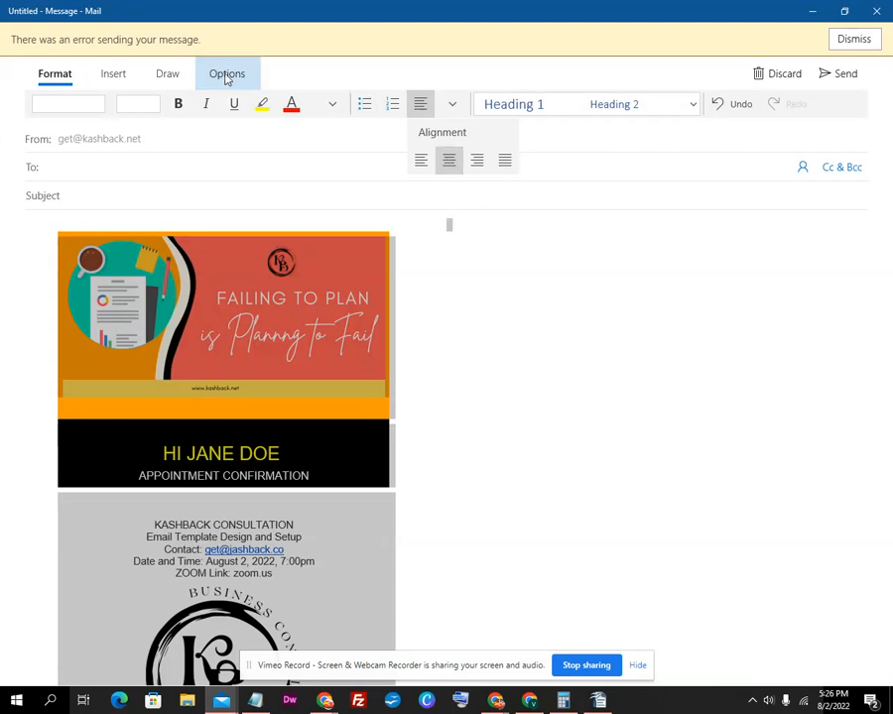
click(45, 263)
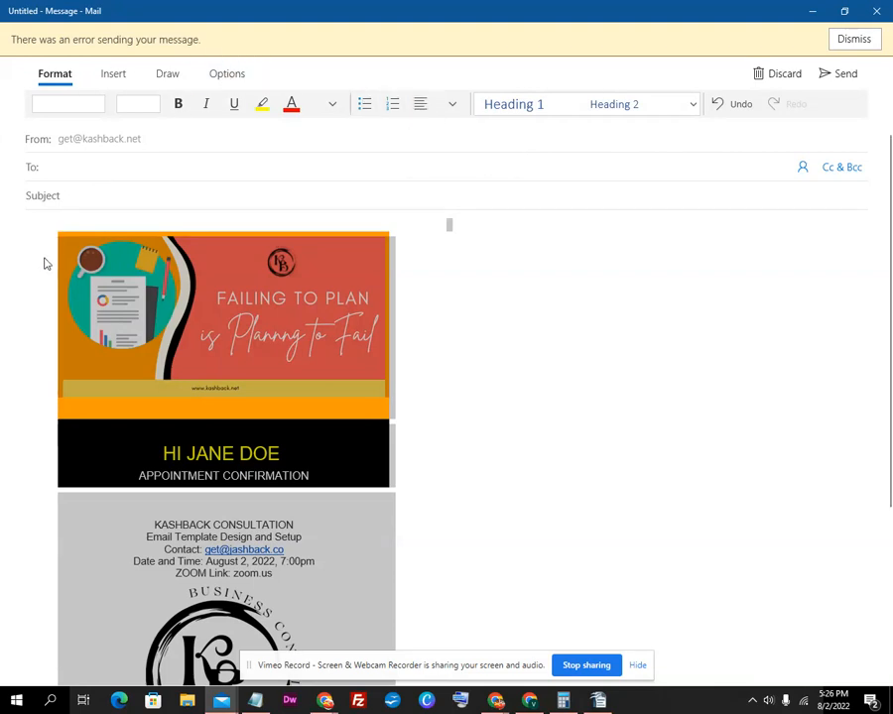
click(494, 329)
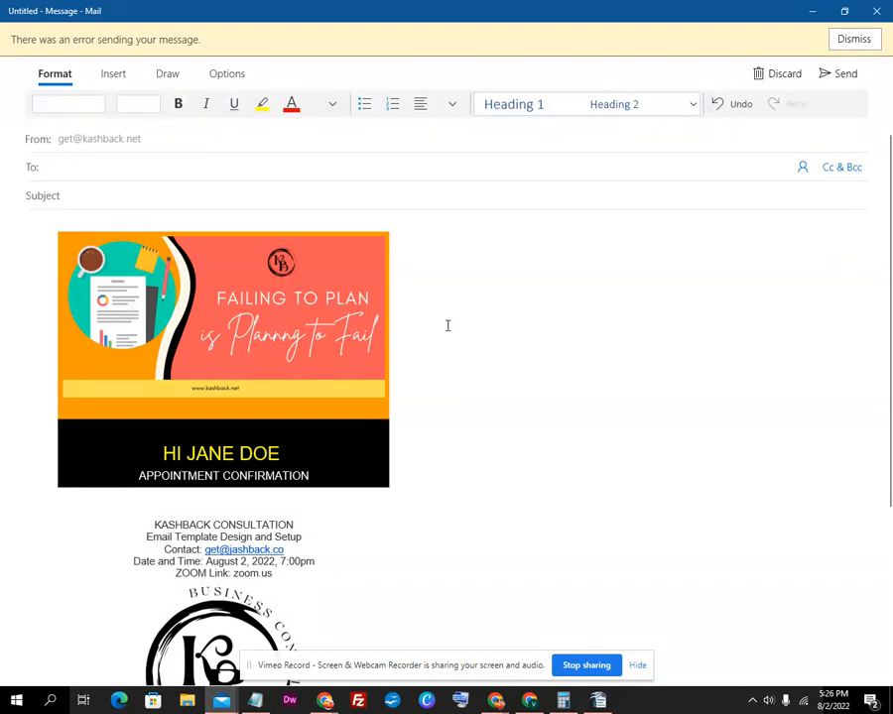
key(ctrl+a)
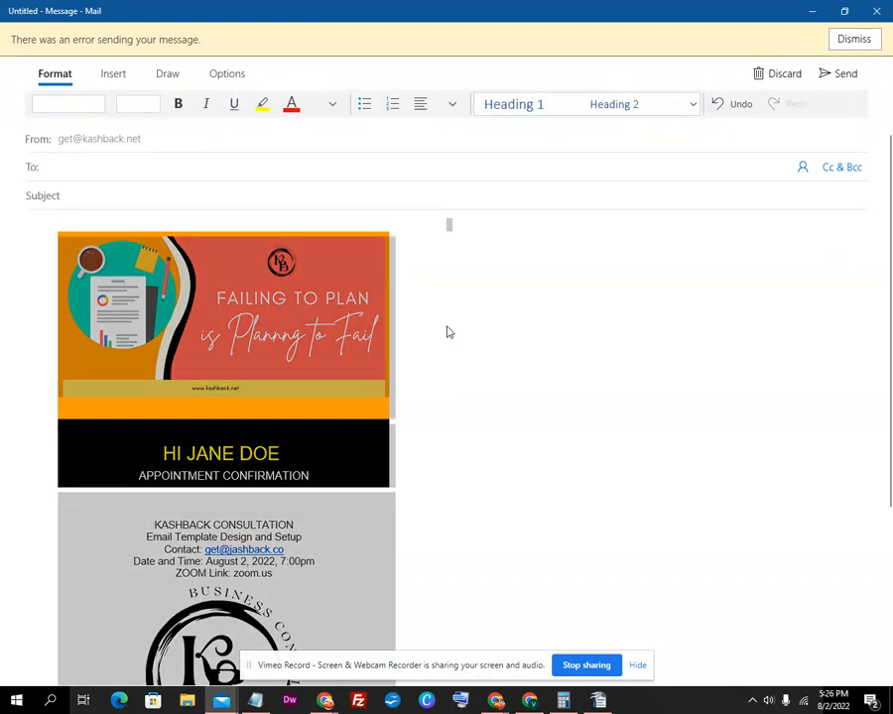
key(Delete)
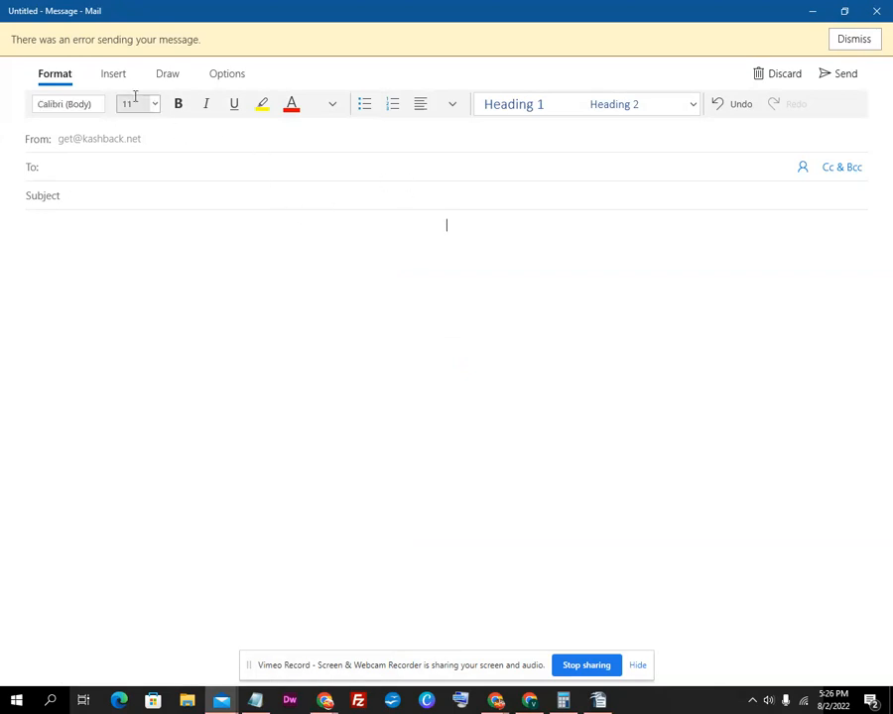
Insert a 3x3 table and delete the two extra columns and rows, leaving one cell
click(97, 77)
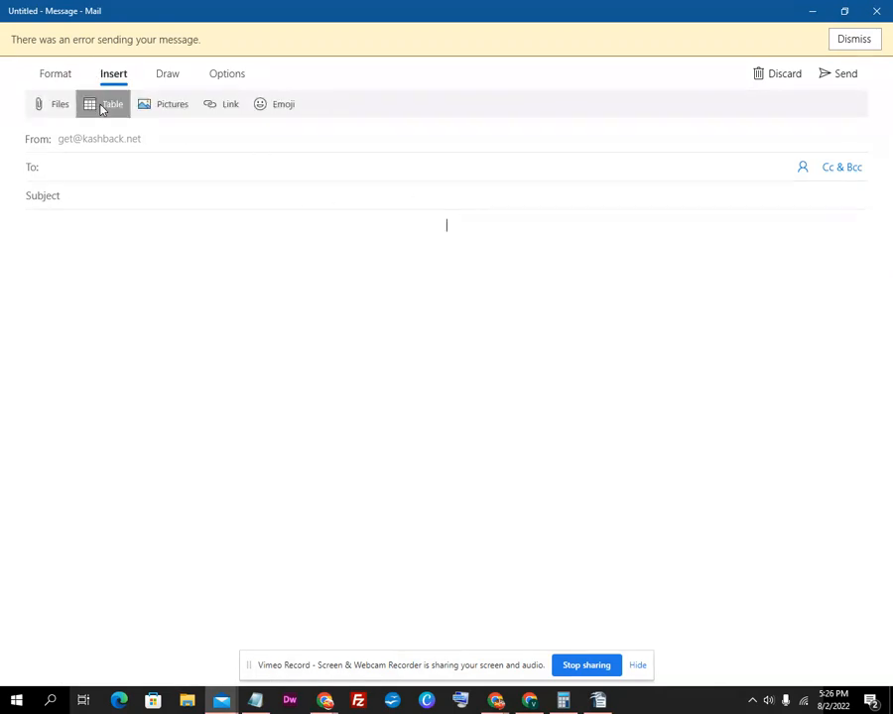
click(102, 106)
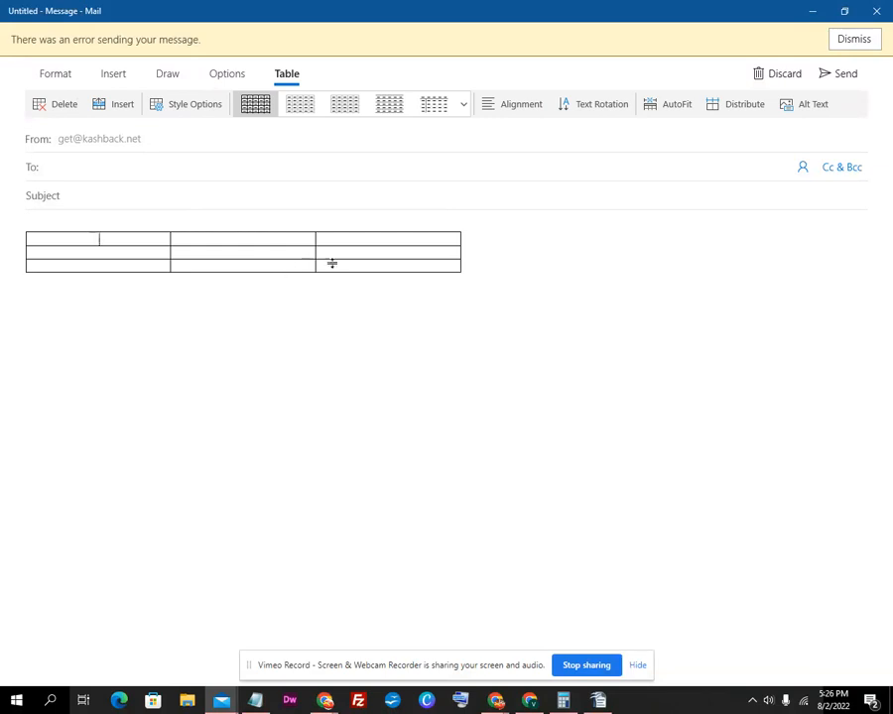
drag(321, 267, 193, 243)
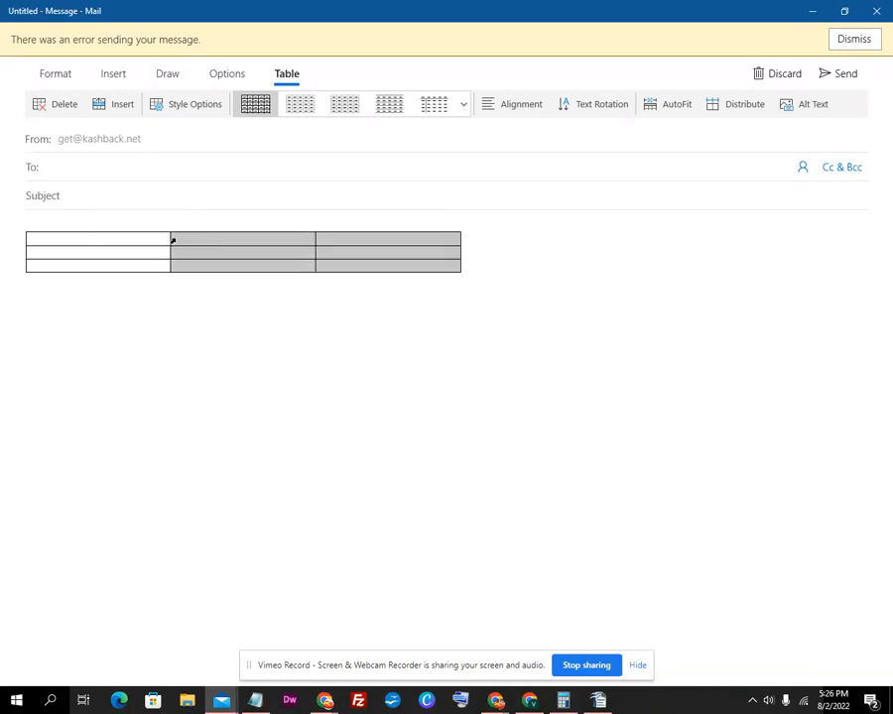
right_click(172, 240)
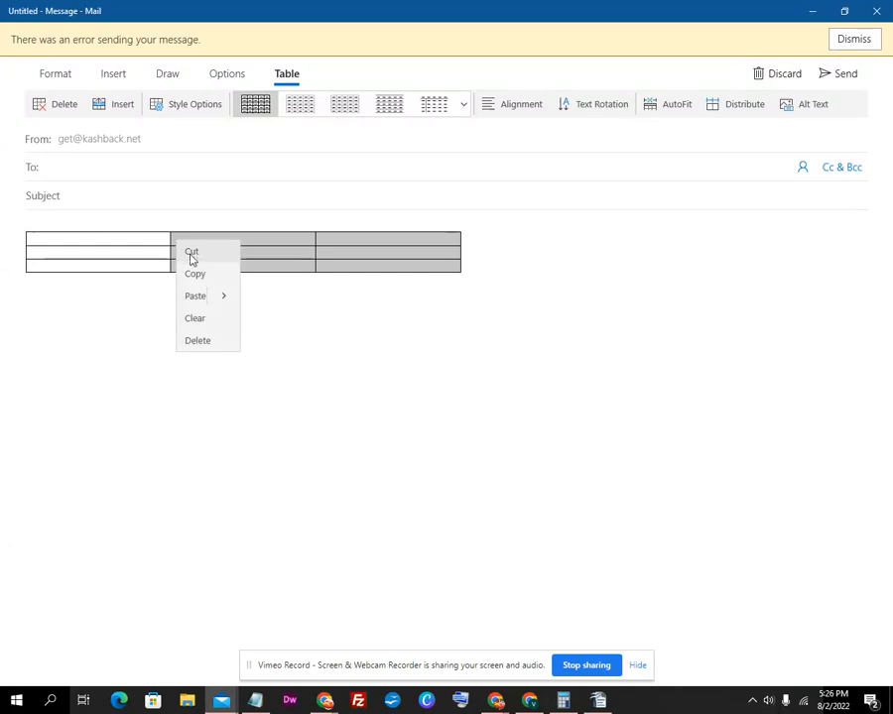
click(199, 340)
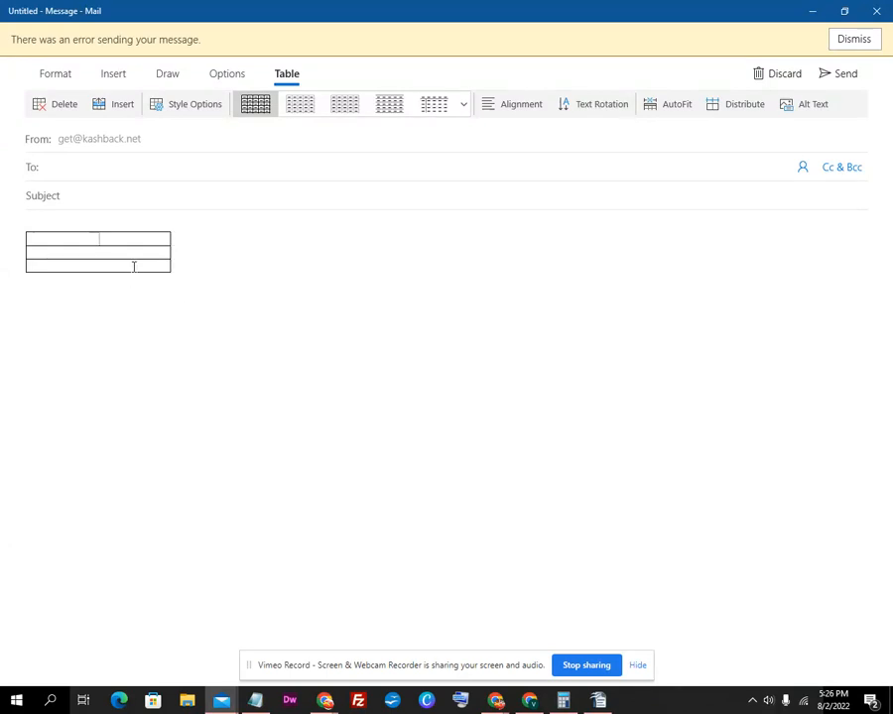
drag(134, 267, 131, 252)
right_click(133, 260)
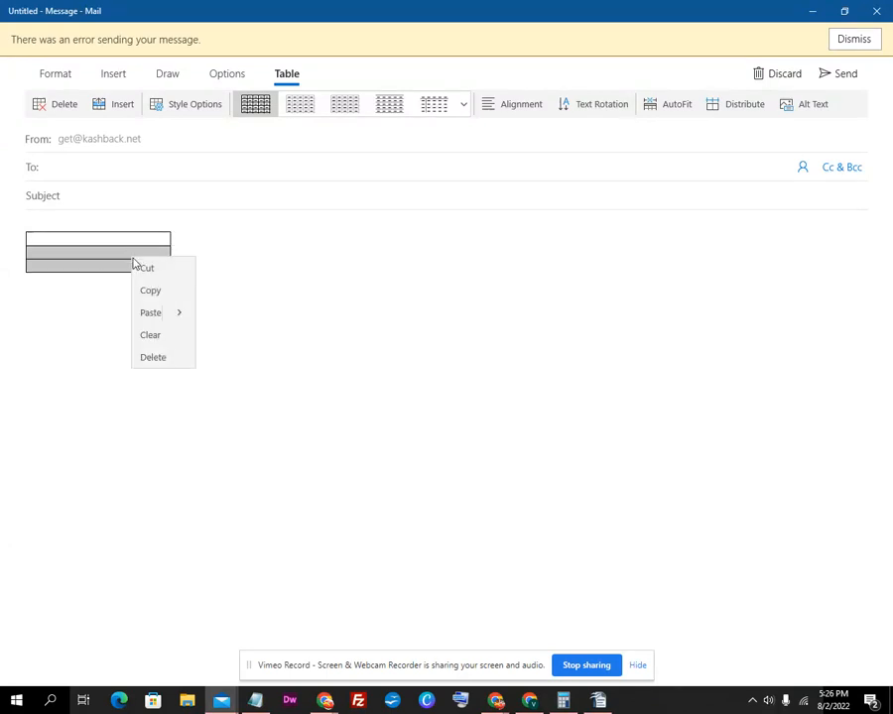
click(152, 368)
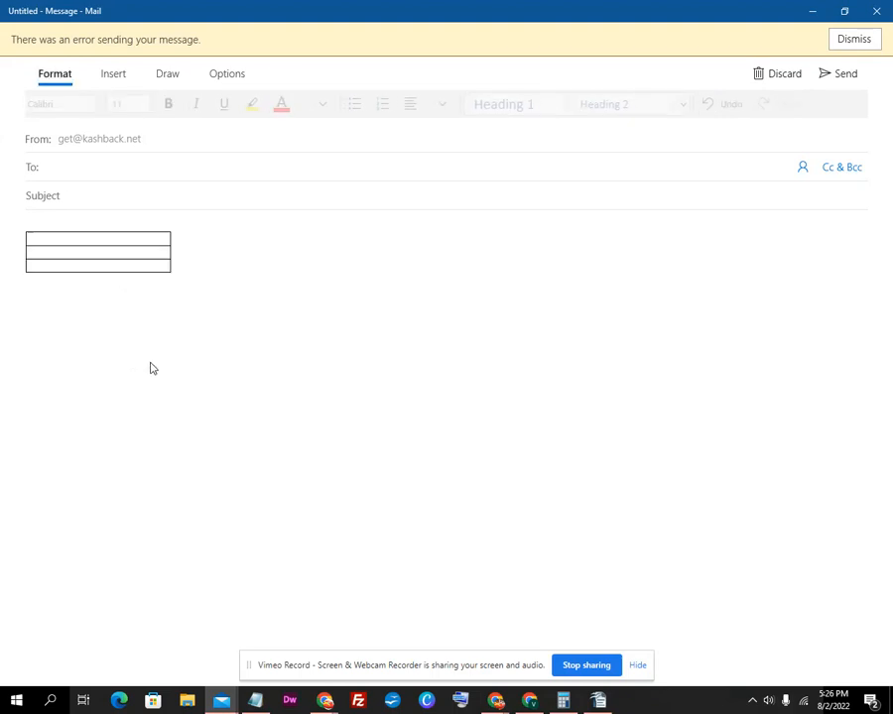
Set the remaining table cell's alignment to centre
double_click(123, 233)
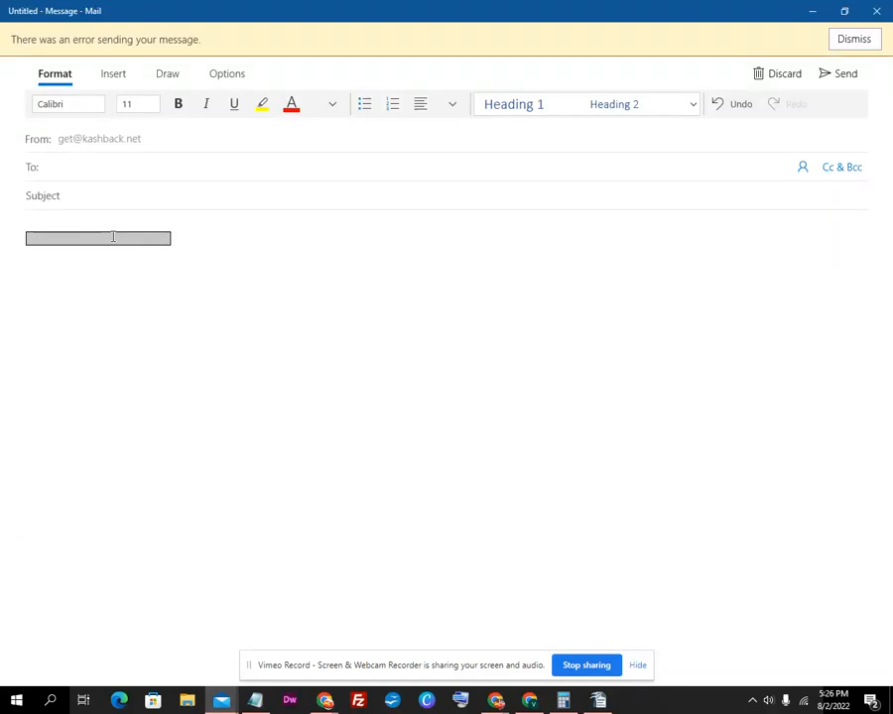
click(453, 104)
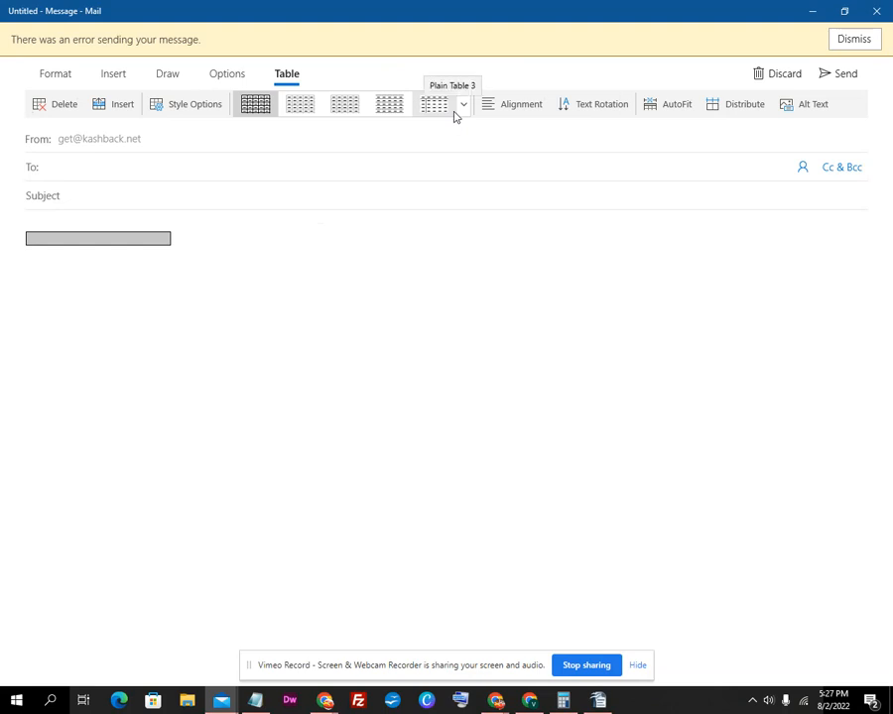
click(510, 108)
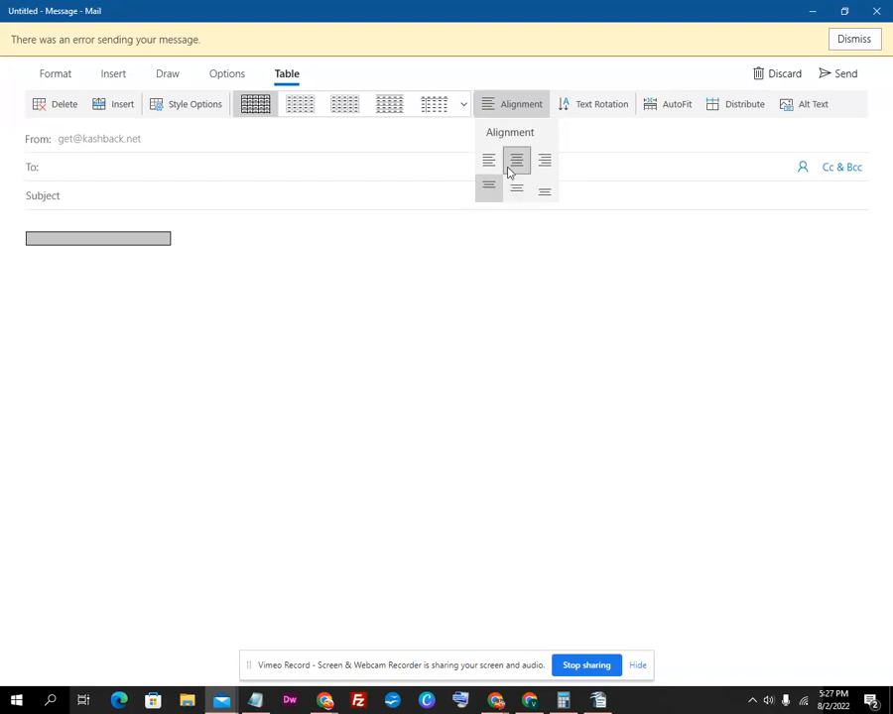
click(155, 256)
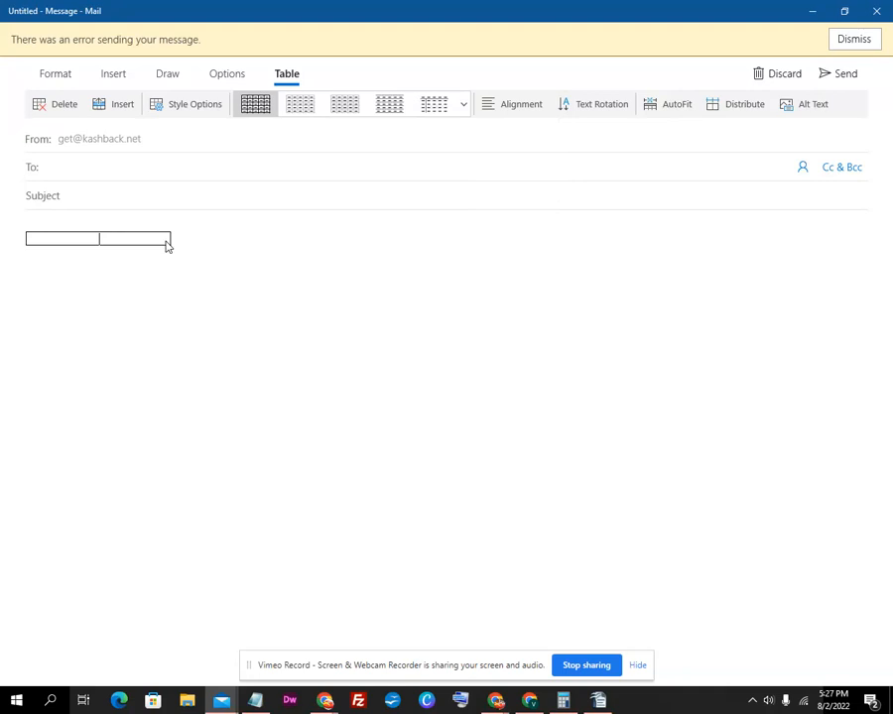
click(114, 291)
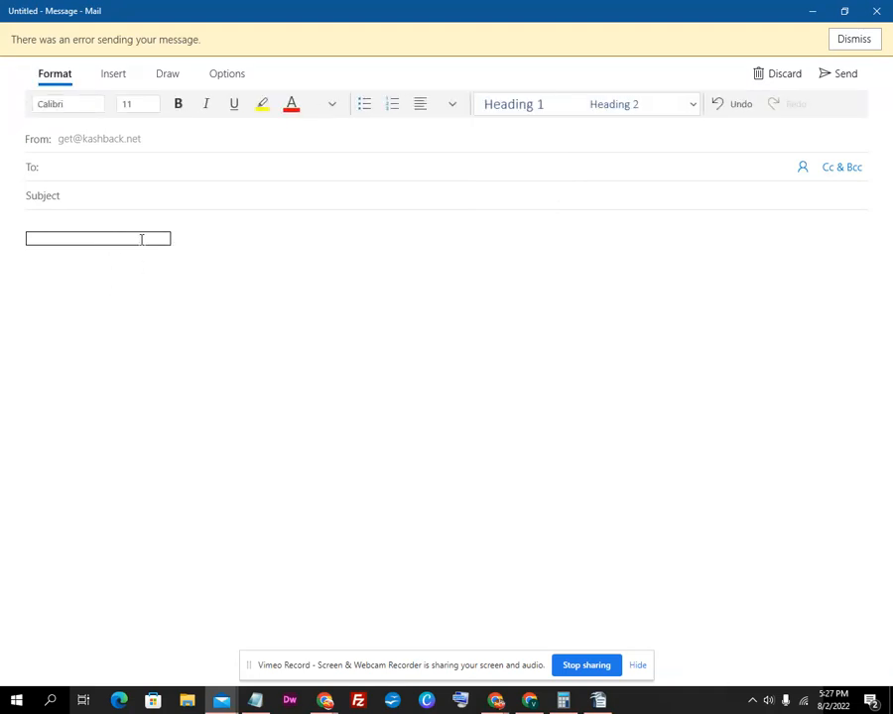
Paste the template into the table cell with Keep Source Formatting and scroll through the result
right_click(147, 238)
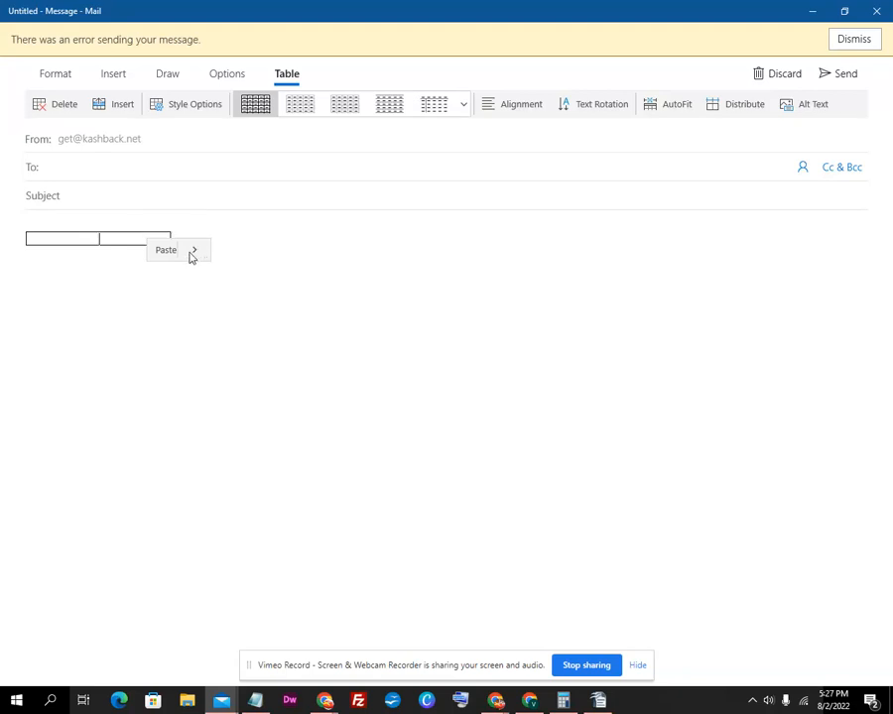
click(194, 250)
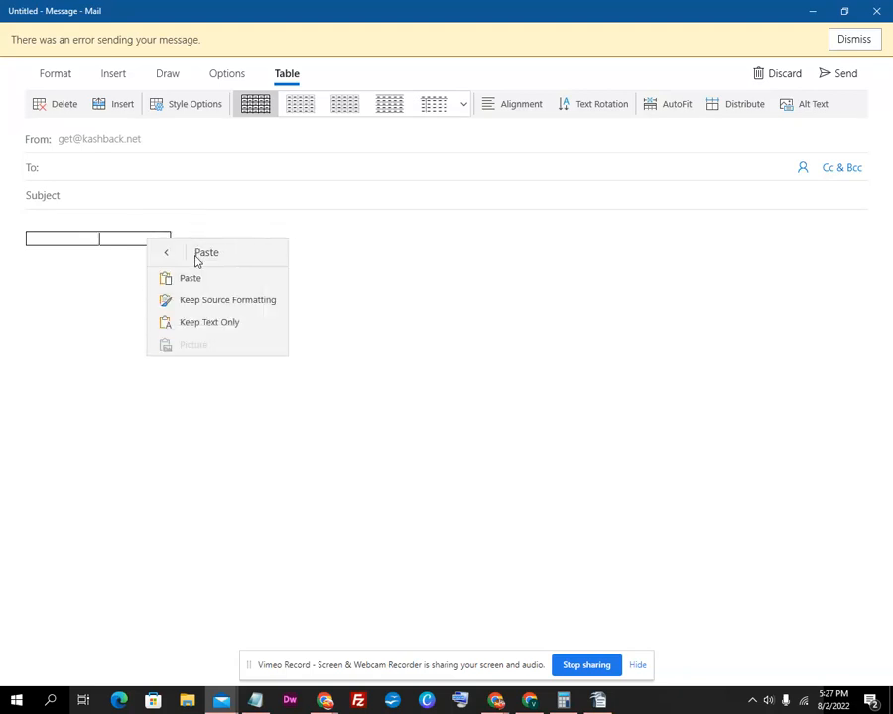
click(167, 301)
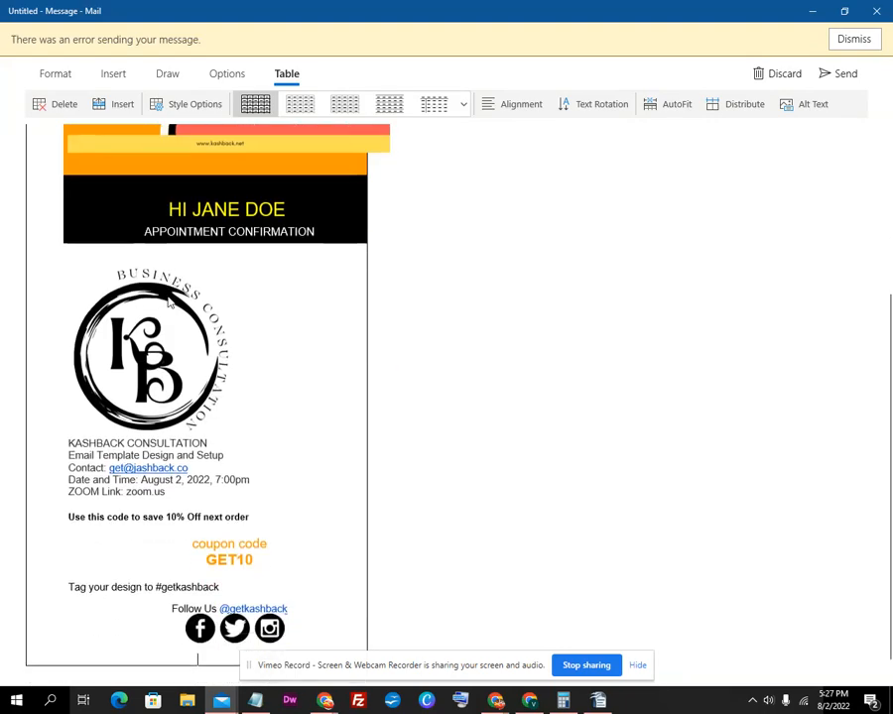
scroll(199, 308, up, 5)
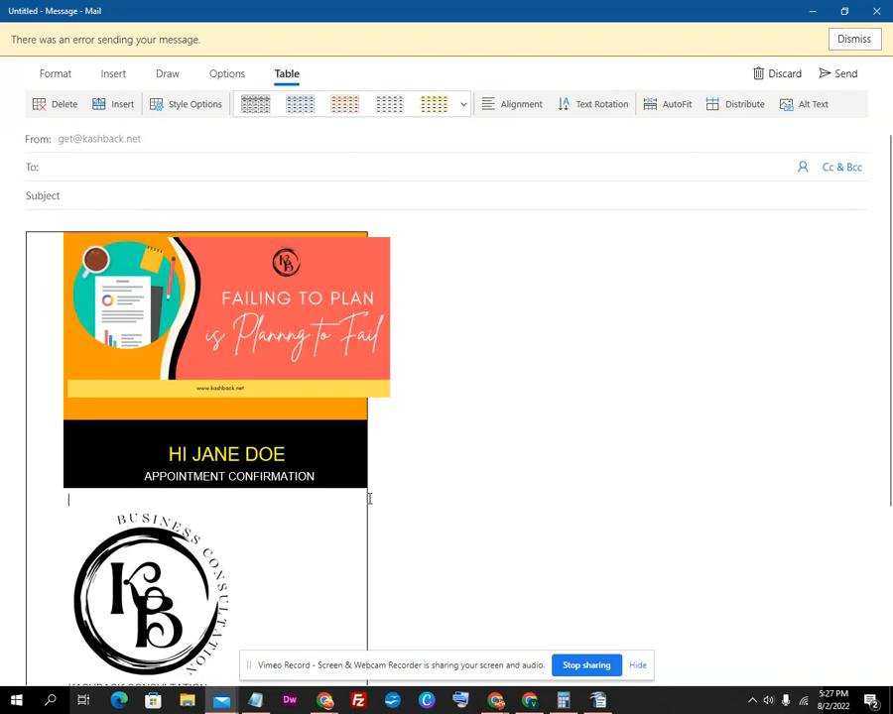
scroll(365, 496, down, 3)
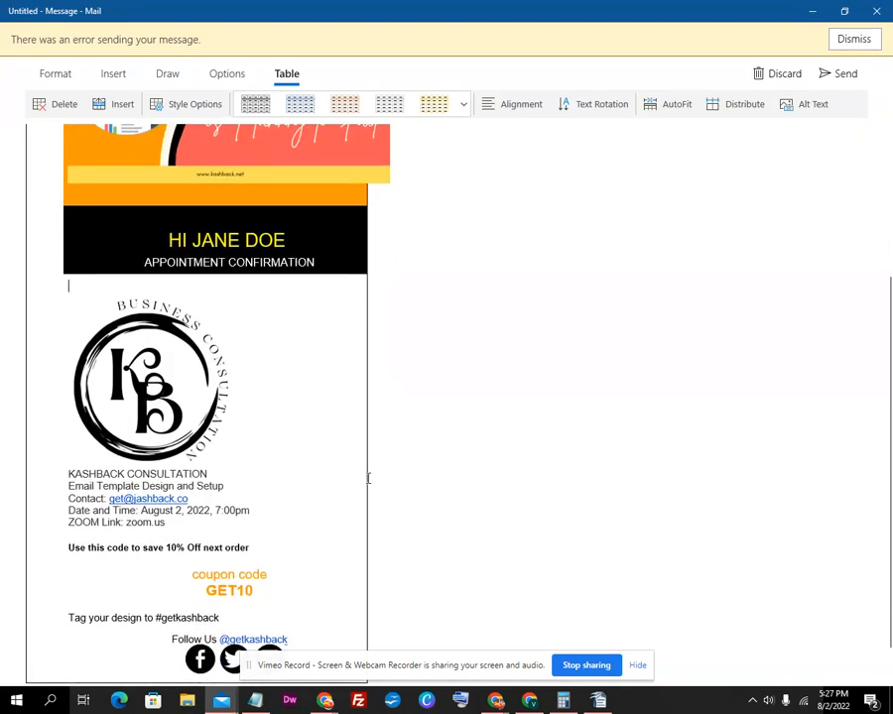
scroll(368, 479, down, 1)
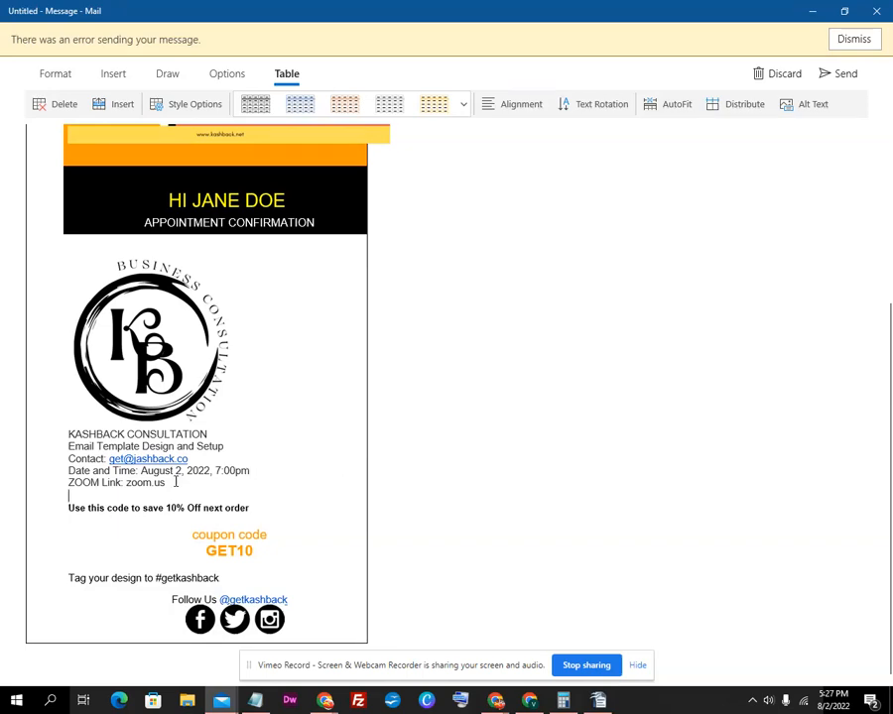
scroll(114, 391, up, 4)
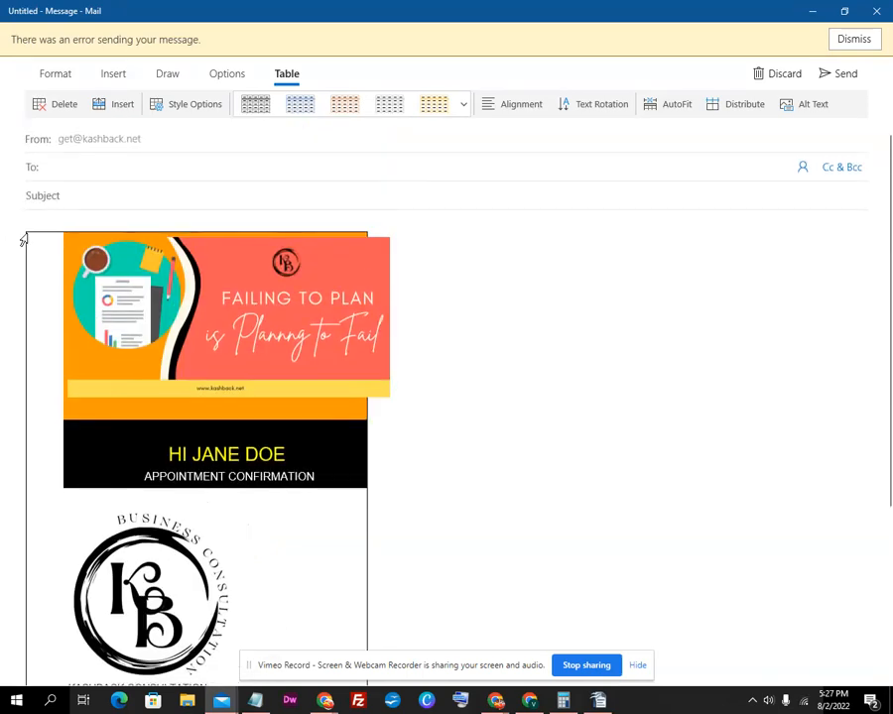
click(44, 256)
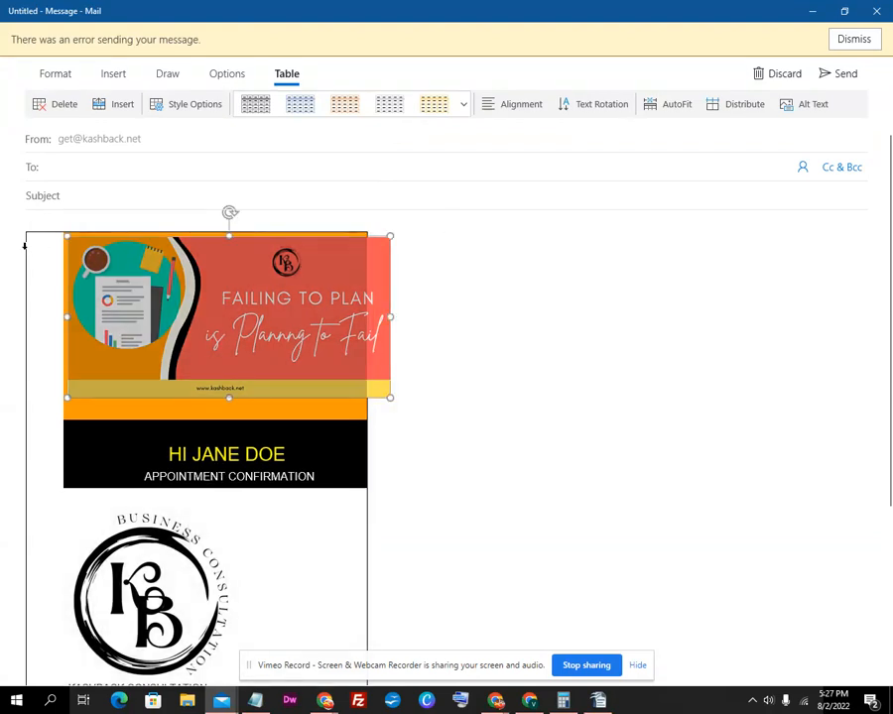
drag(388, 399, 349, 388)
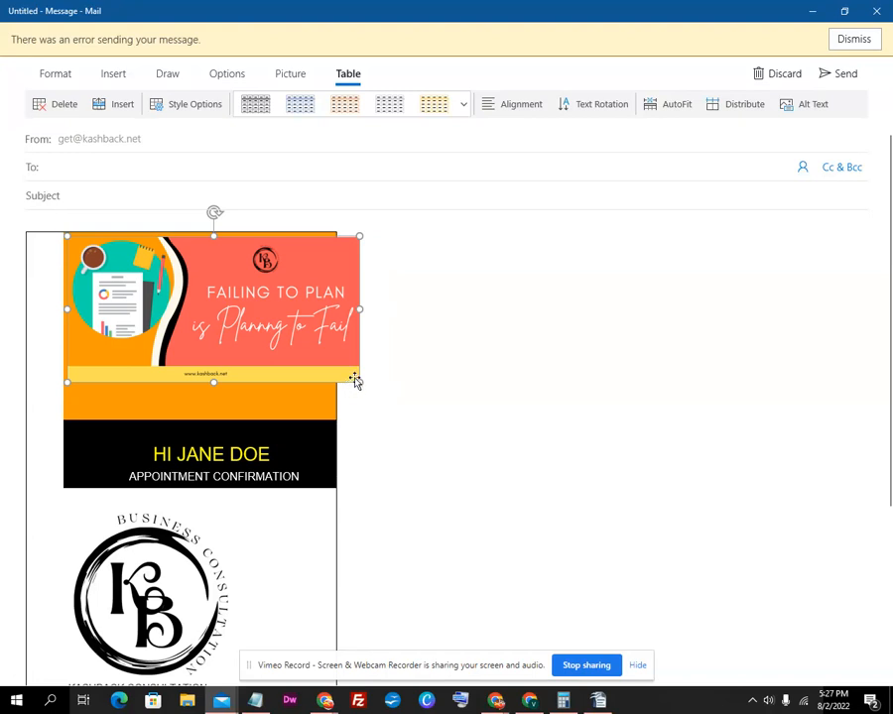
key(ctrl+z)
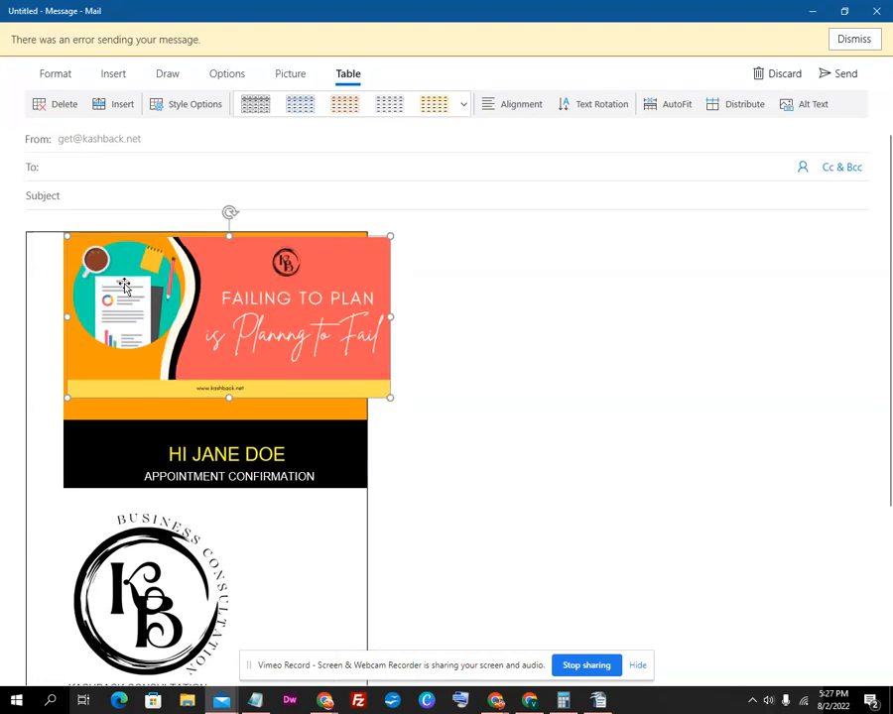
click(41, 296)
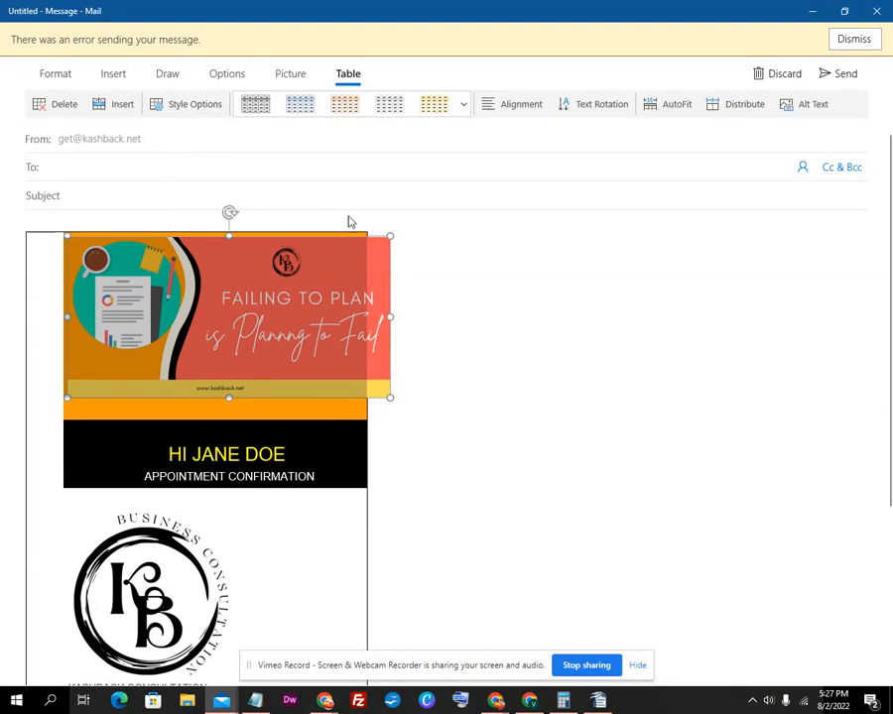
click(466, 311)
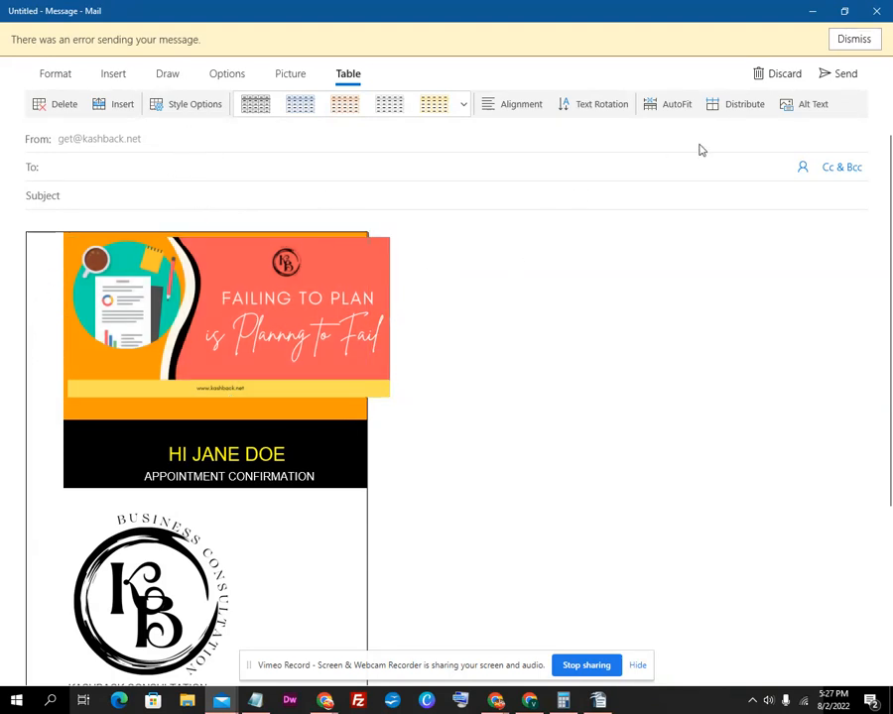
click(407, 347)
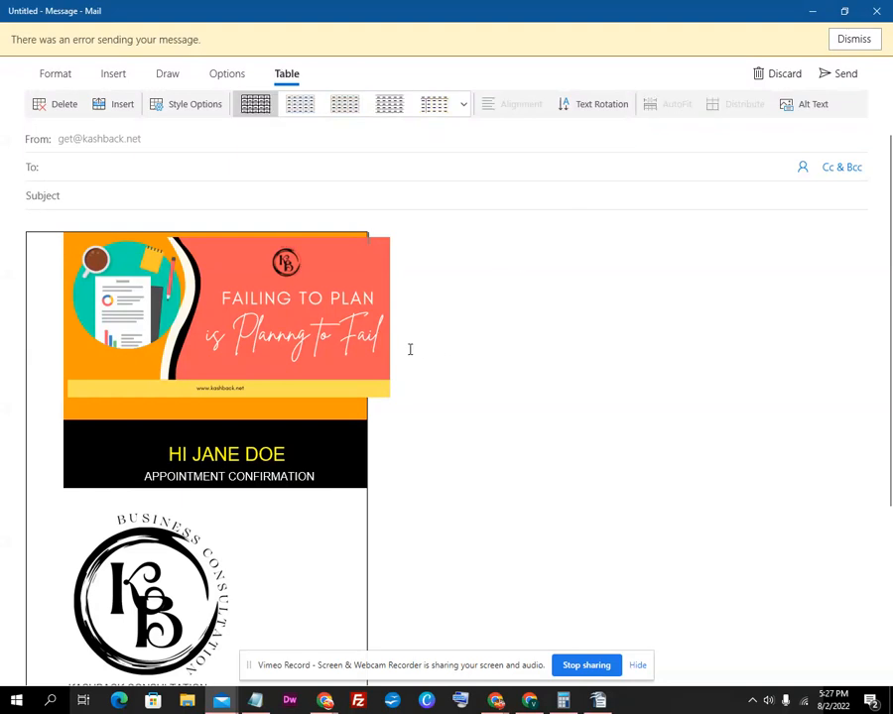
click(24, 289)
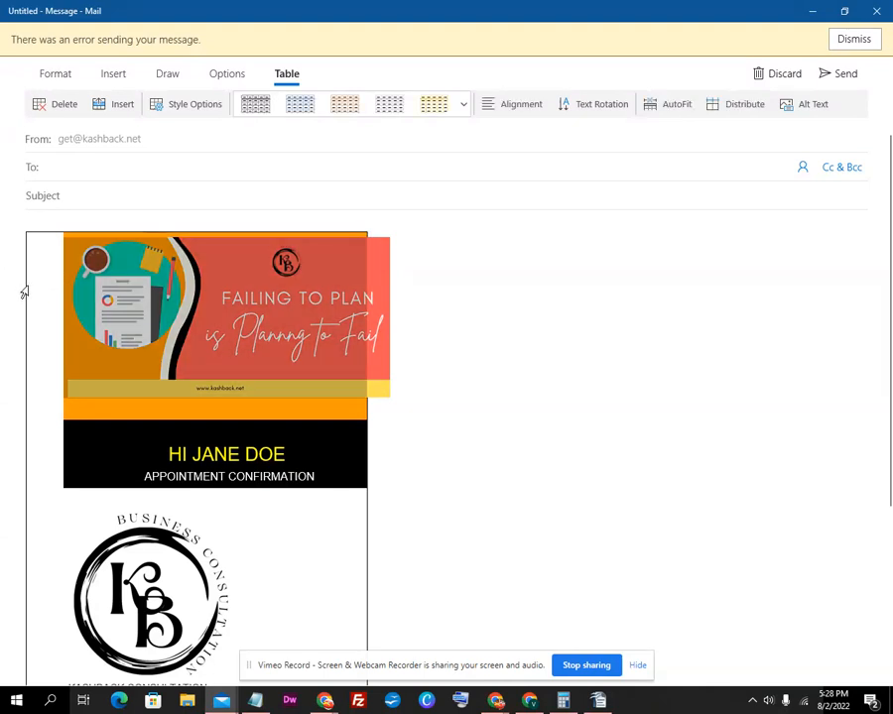
click(458, 461)
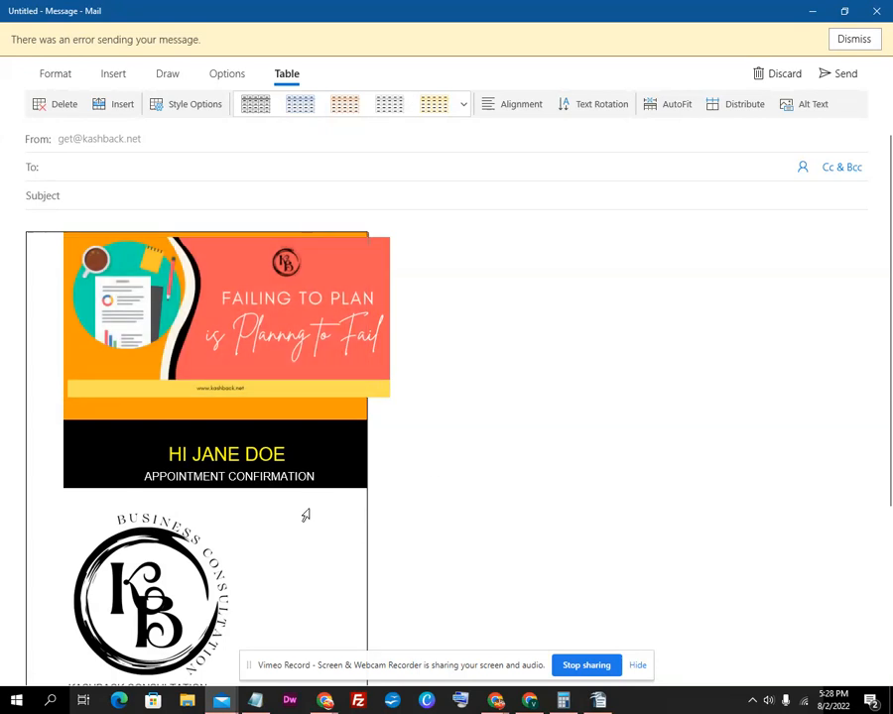
click(21, 420)
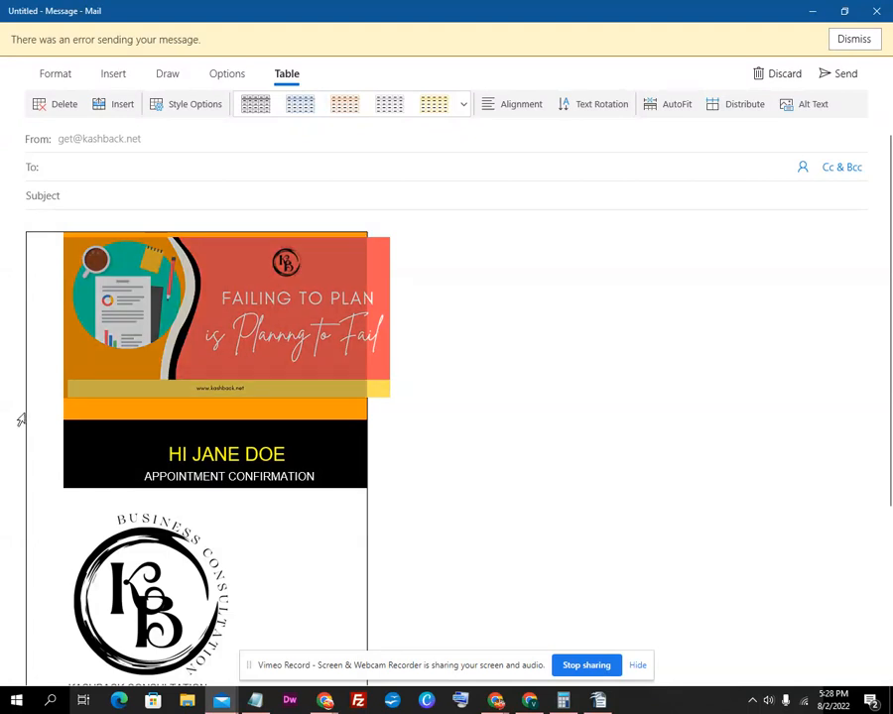
click(367, 580)
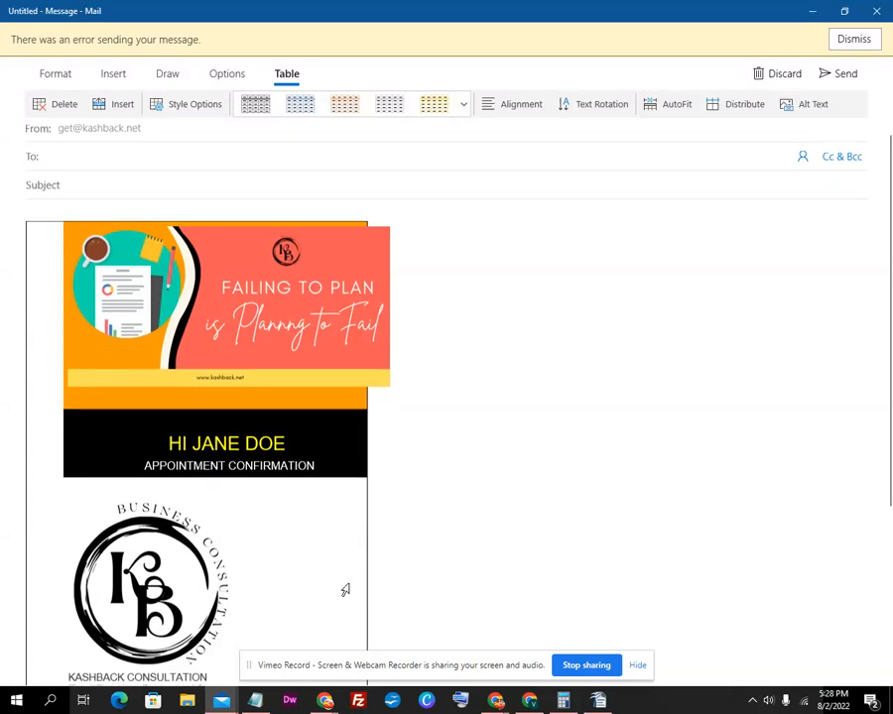
scroll(346, 591, down, 3)
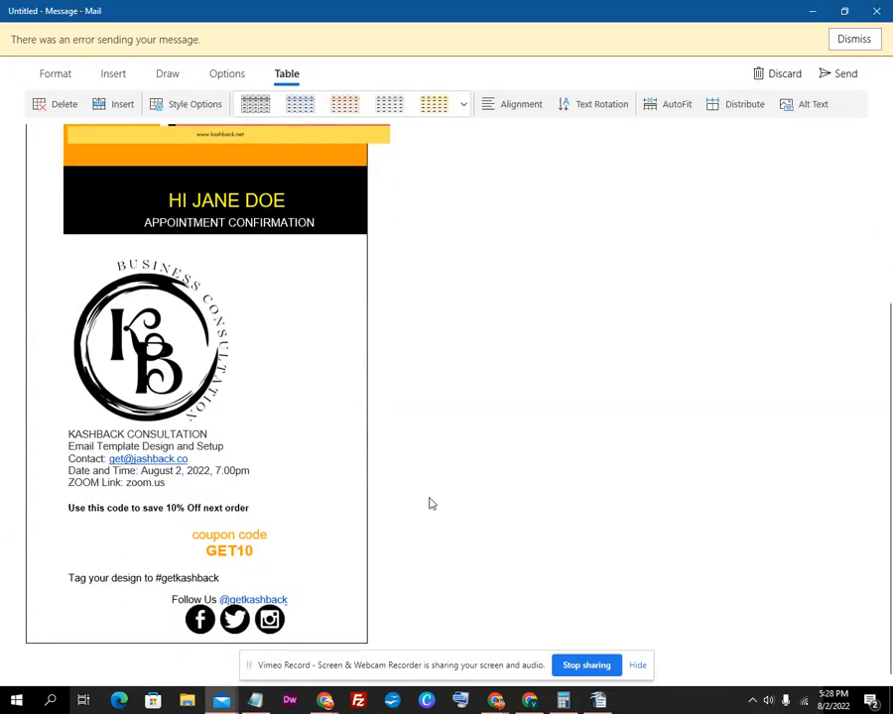
scroll(426, 501, up, 3)
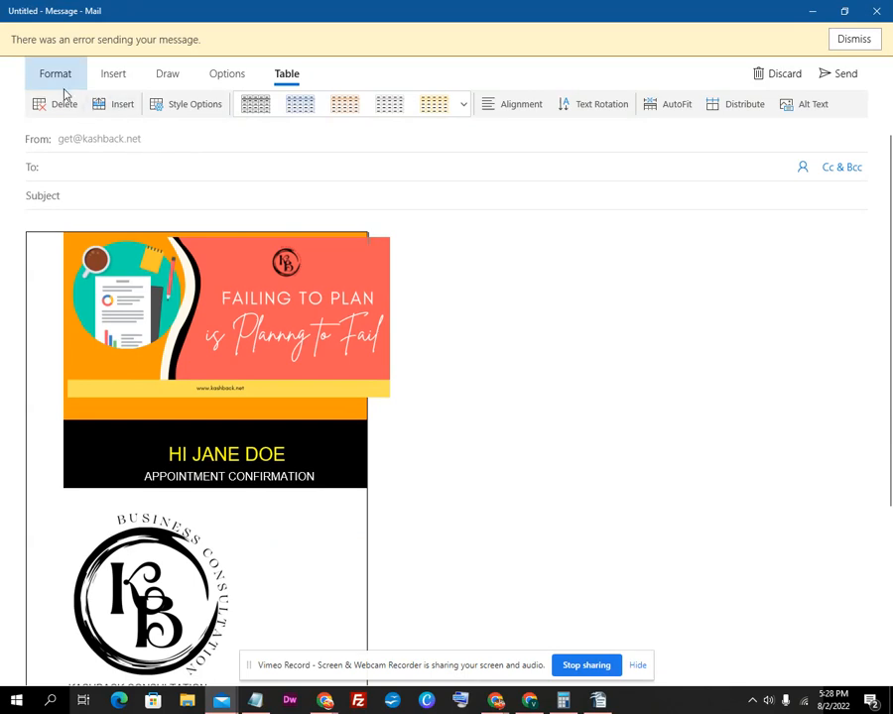
Turn on the Total Row option in the table's Style Options
click(157, 104)
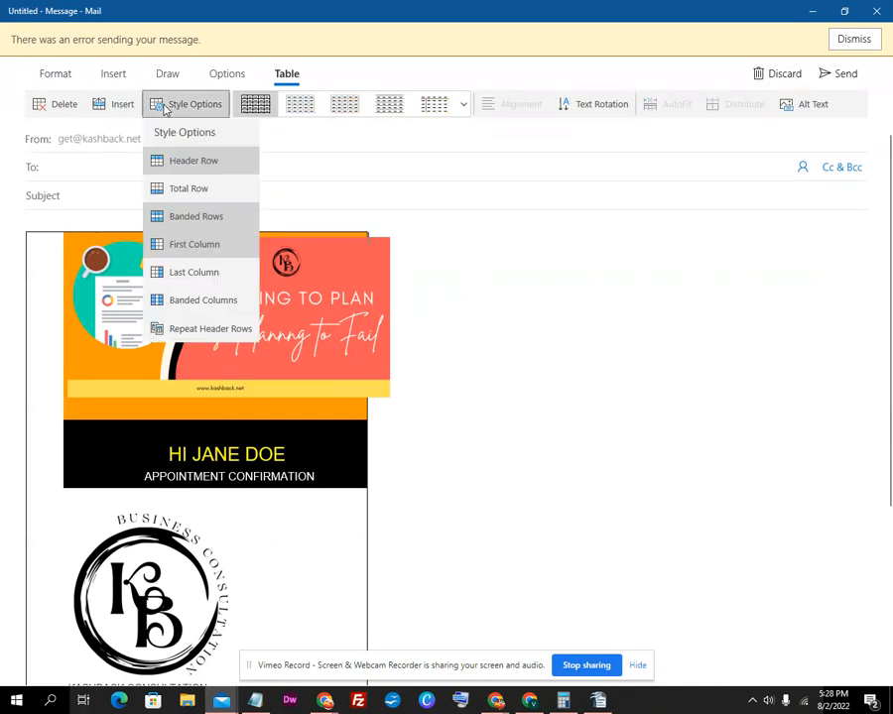
click(201, 188)
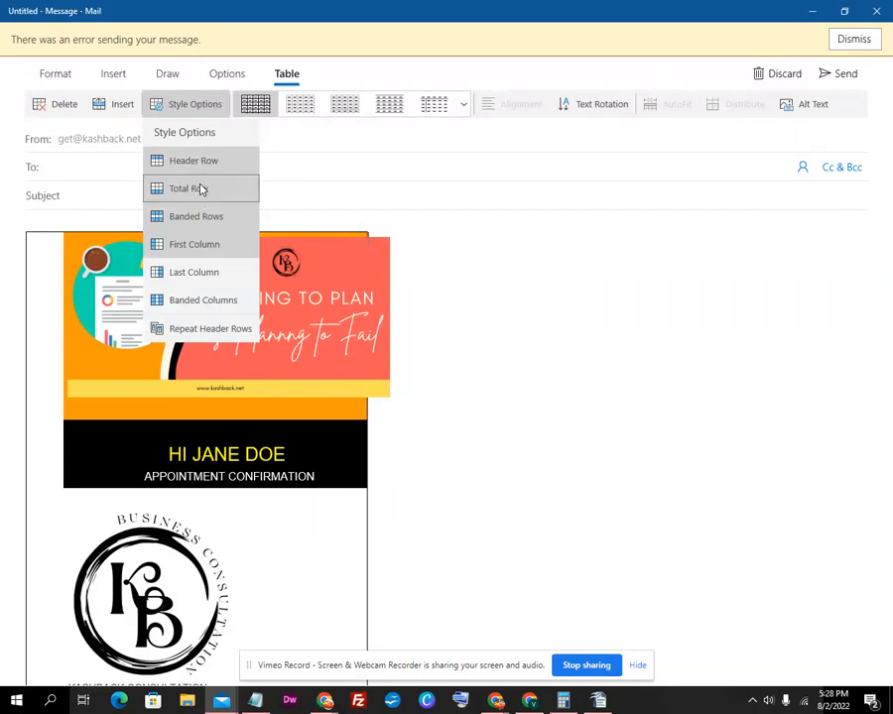
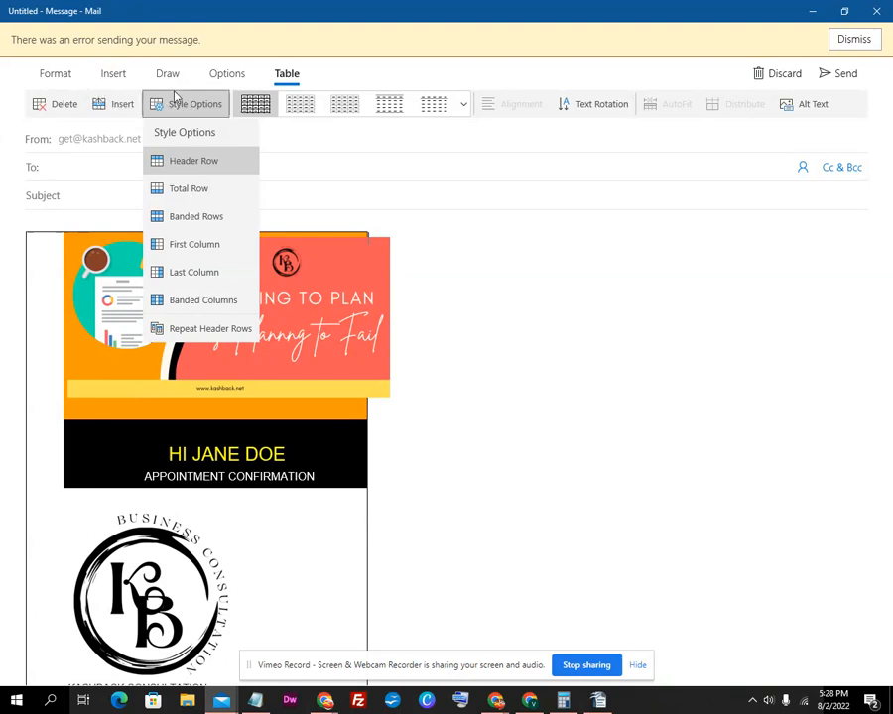
Close the table Style Options list and collapse the Table ribbon
click(295, 74)
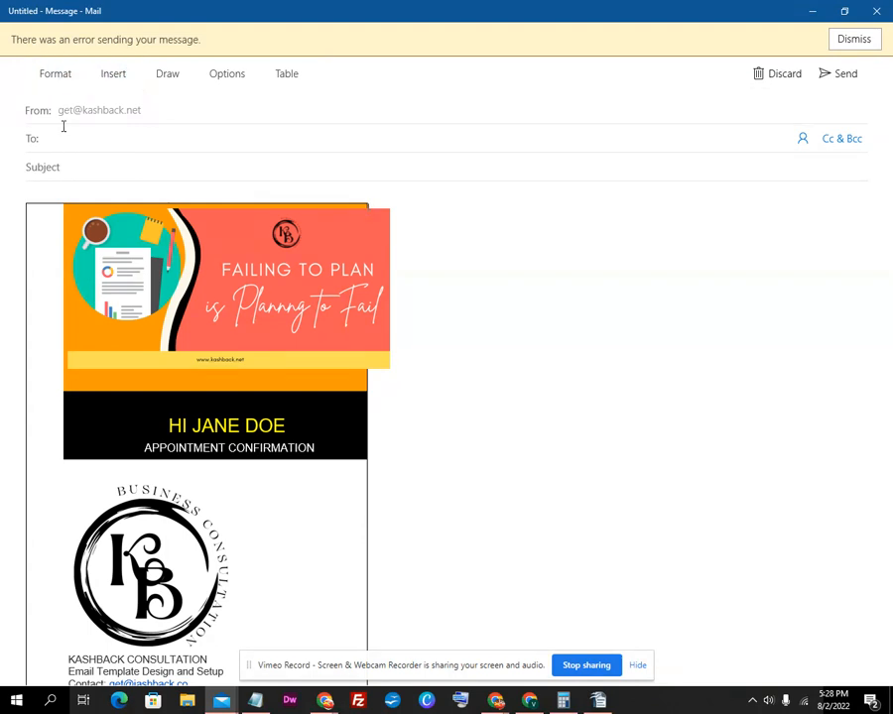
Resize the Failing to Plan banner image to Best Fit
click(329, 232)
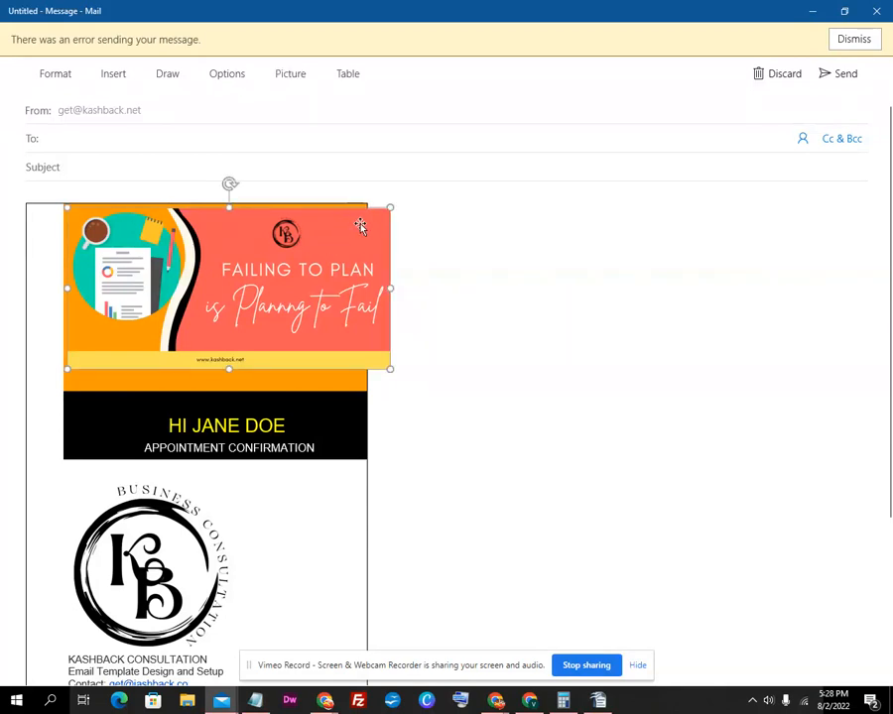
right_click(348, 242)
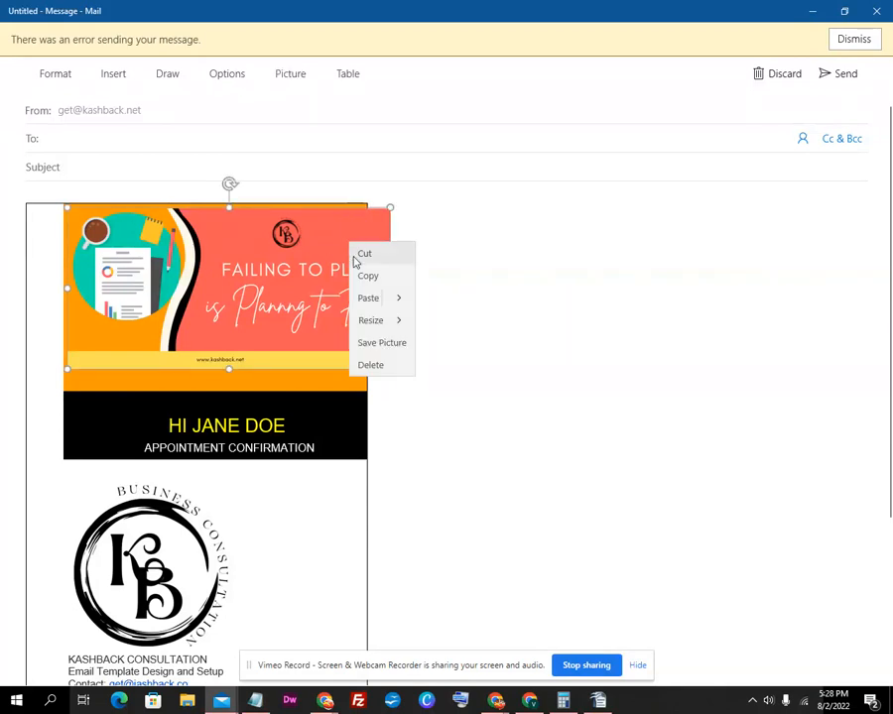
click(395, 322)
click(397, 306)
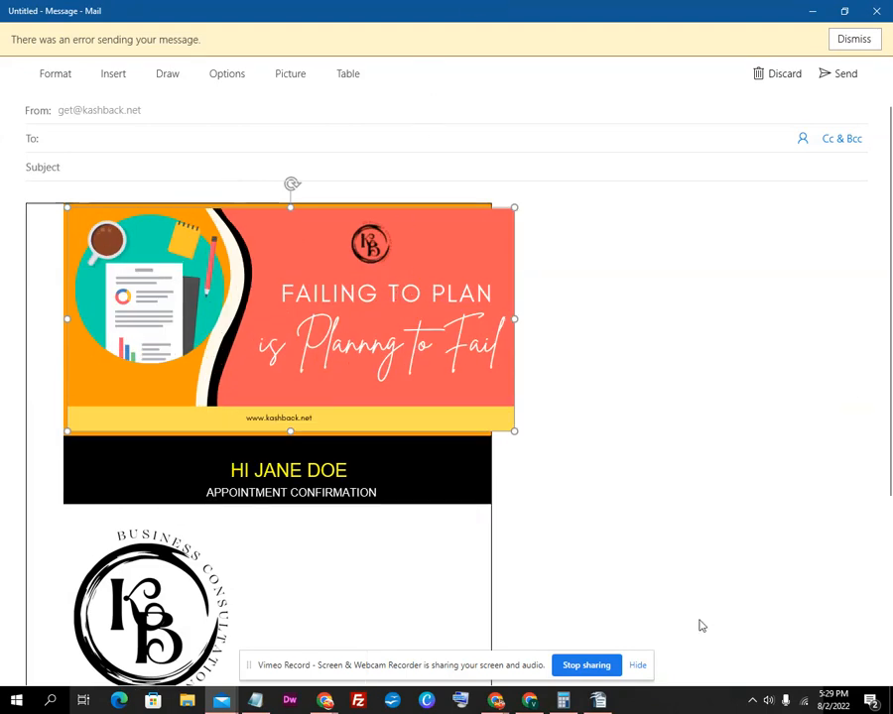
Select the email table's contents, then reselect the enlarged banner image
drag(490, 555, 539, 557)
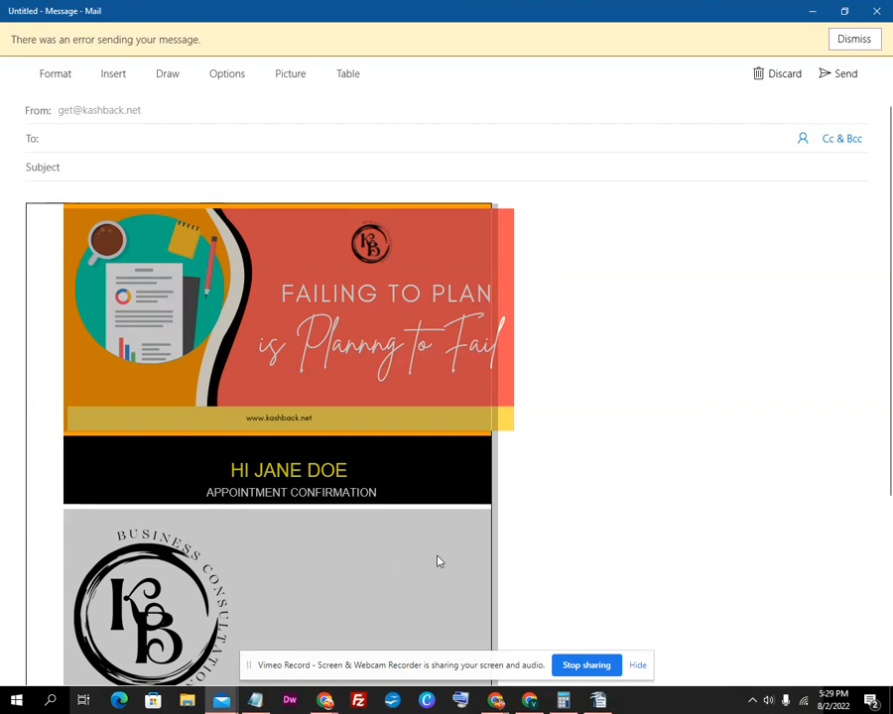
right_click(377, 565)
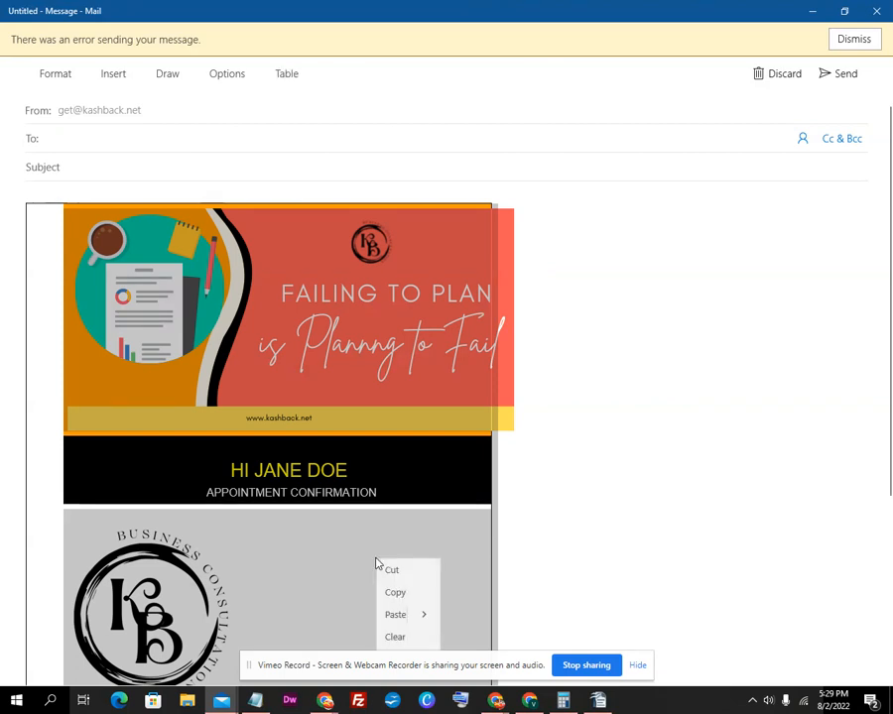
scroll(291, 495, down, 5)
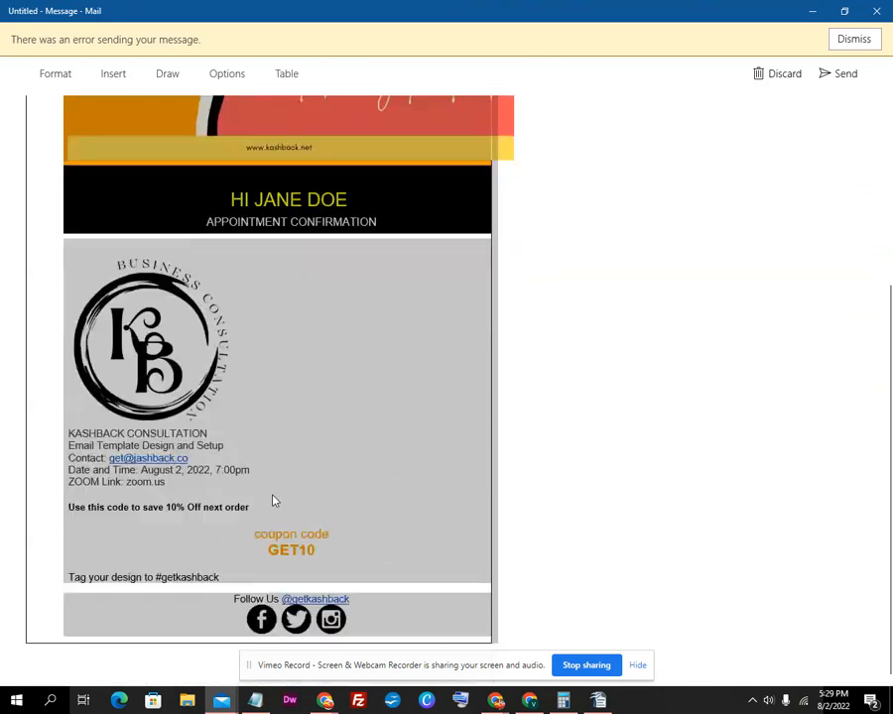
click(249, 377)
scroll(243, 375, up, 2)
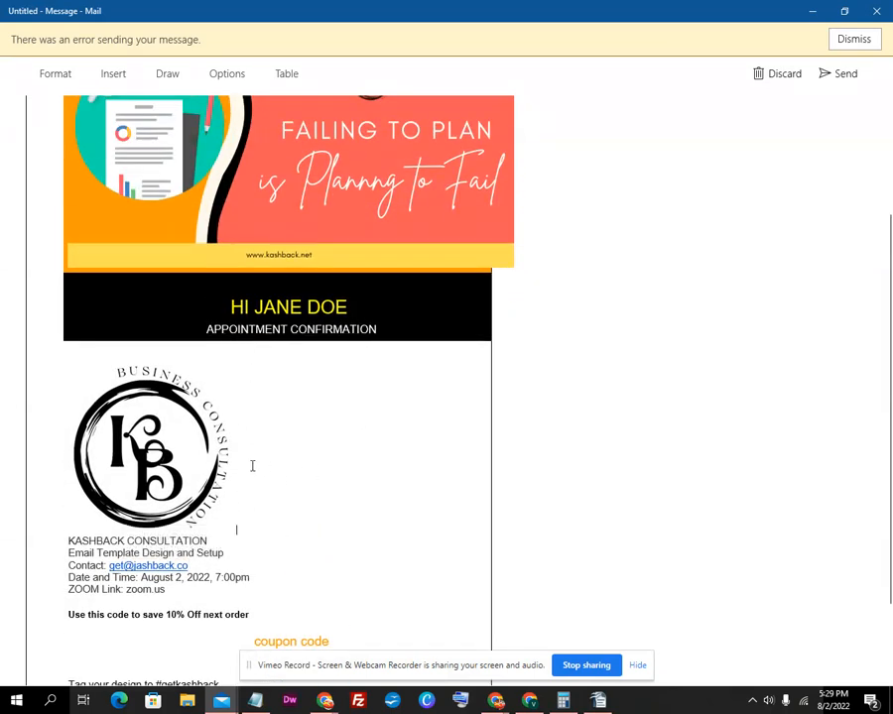
scroll(243, 314, up, 2)
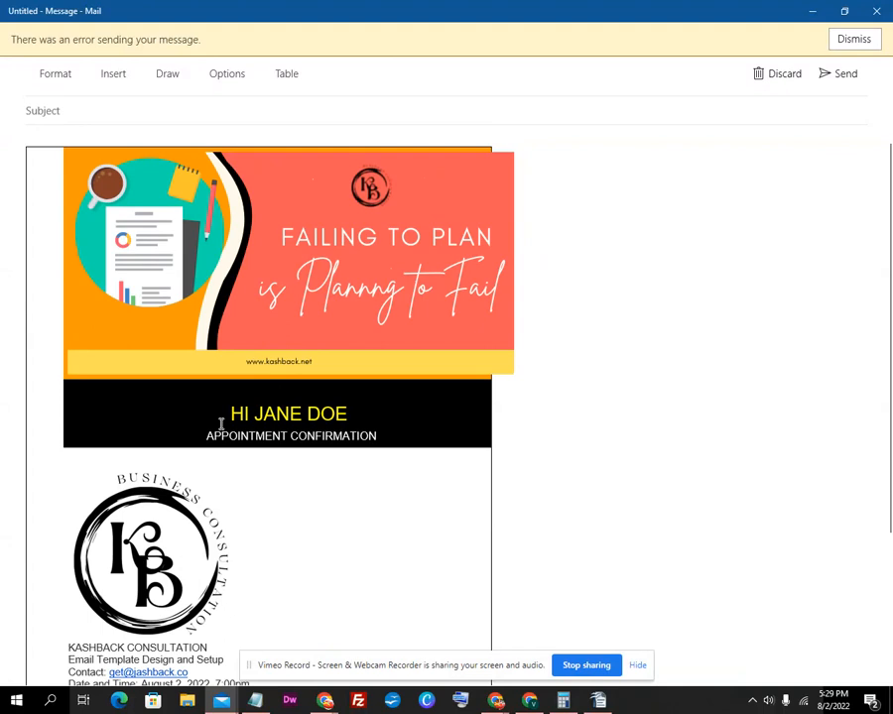
click(249, 348)
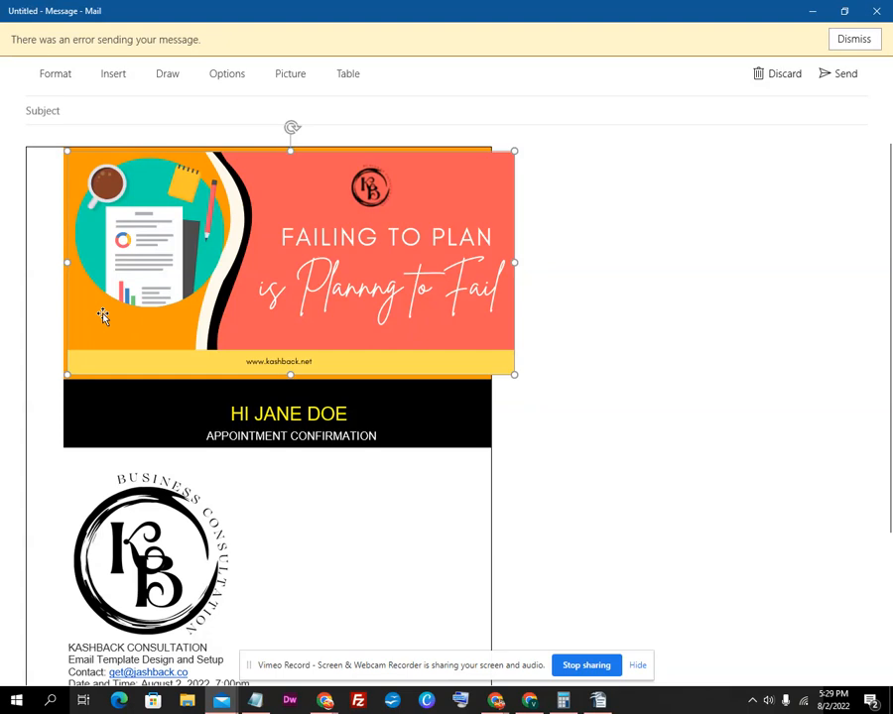
Remove the enlarged banner and paste it at the top of the empty orange header cell
key(Delete)
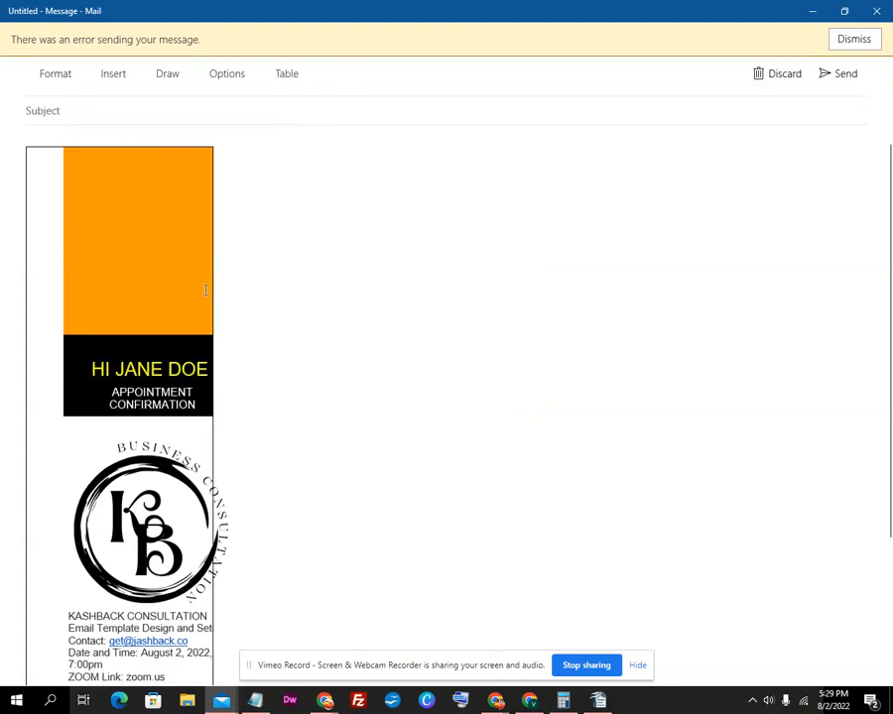
click(59, 232)
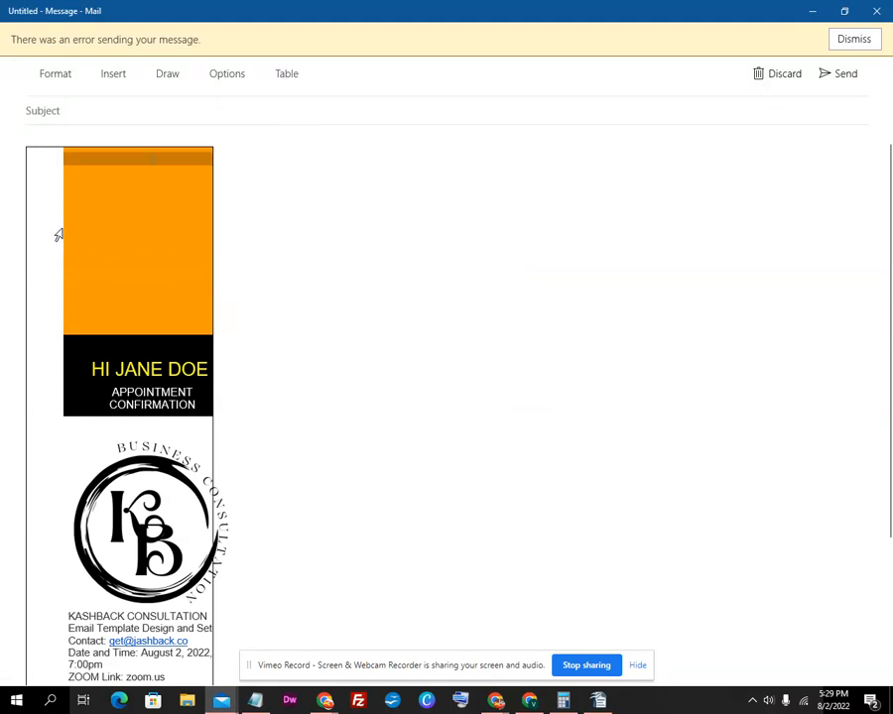
right_click(51, 268)
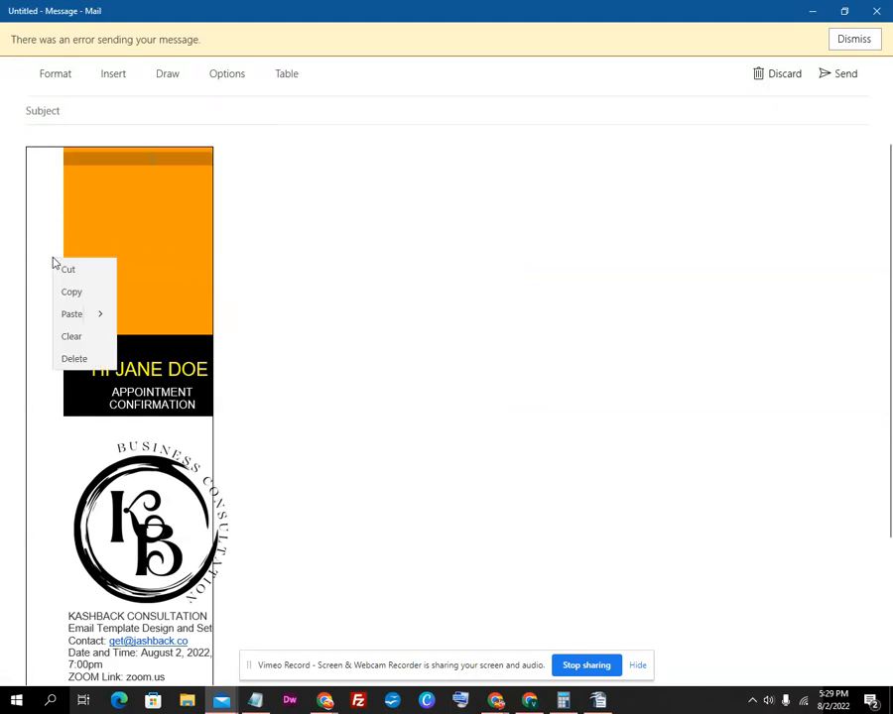
click(29, 262)
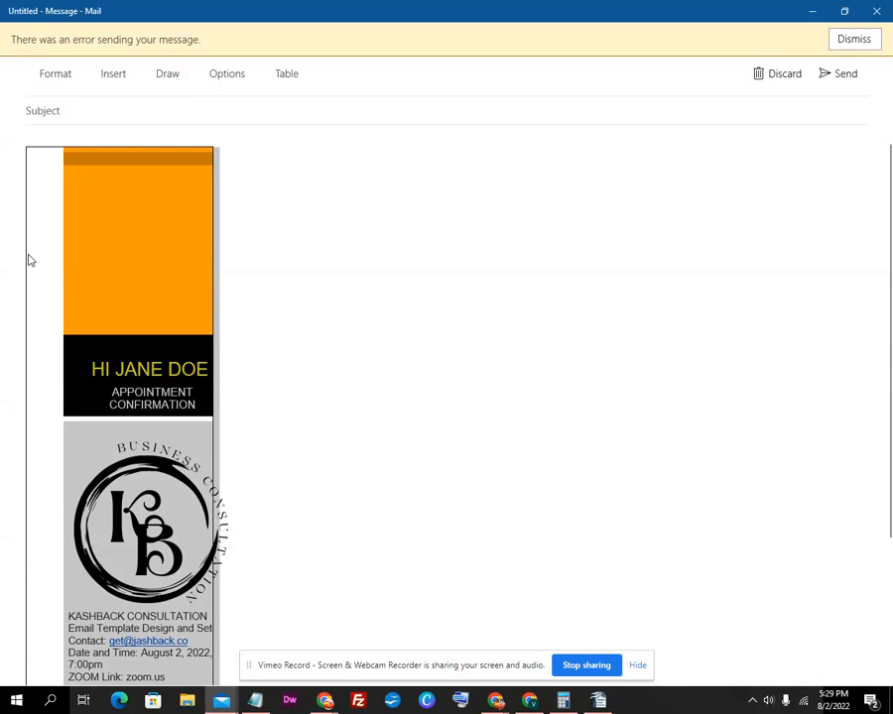
click(29, 260)
right_click(29, 258)
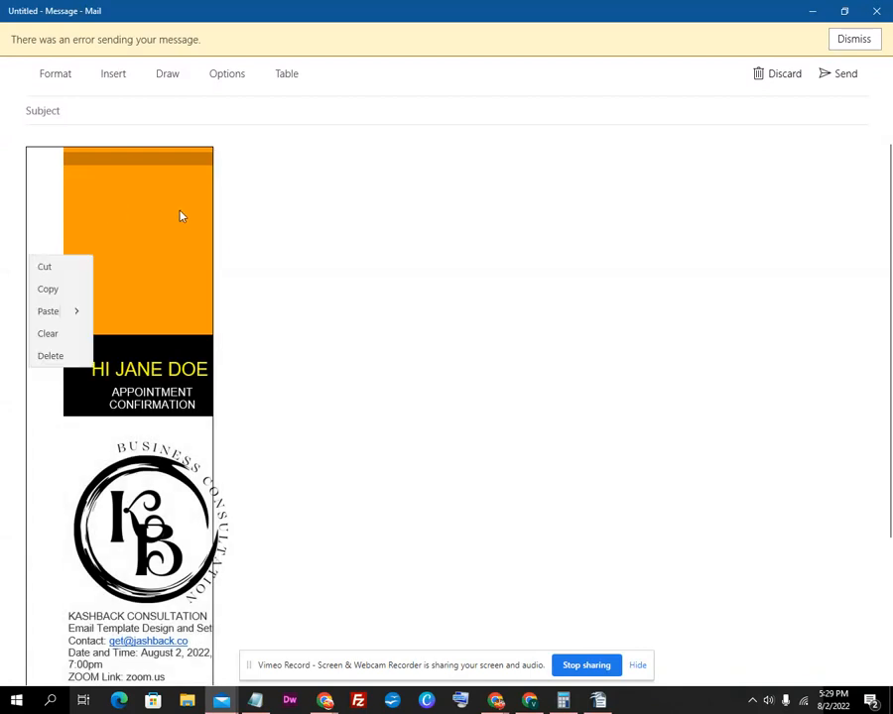
click(268, 216)
click(269, 217)
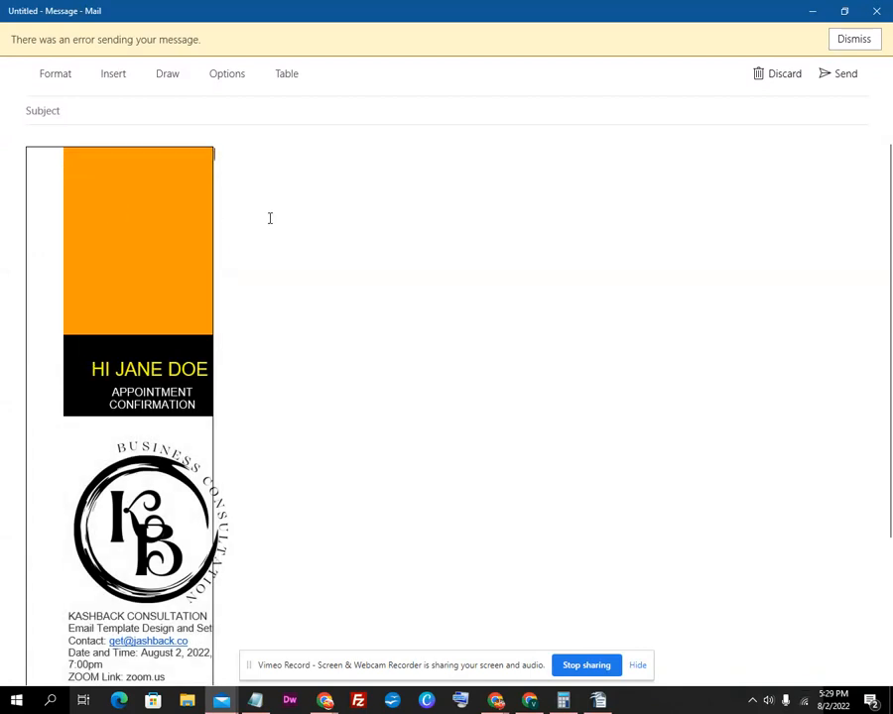
key(ctrl+v)
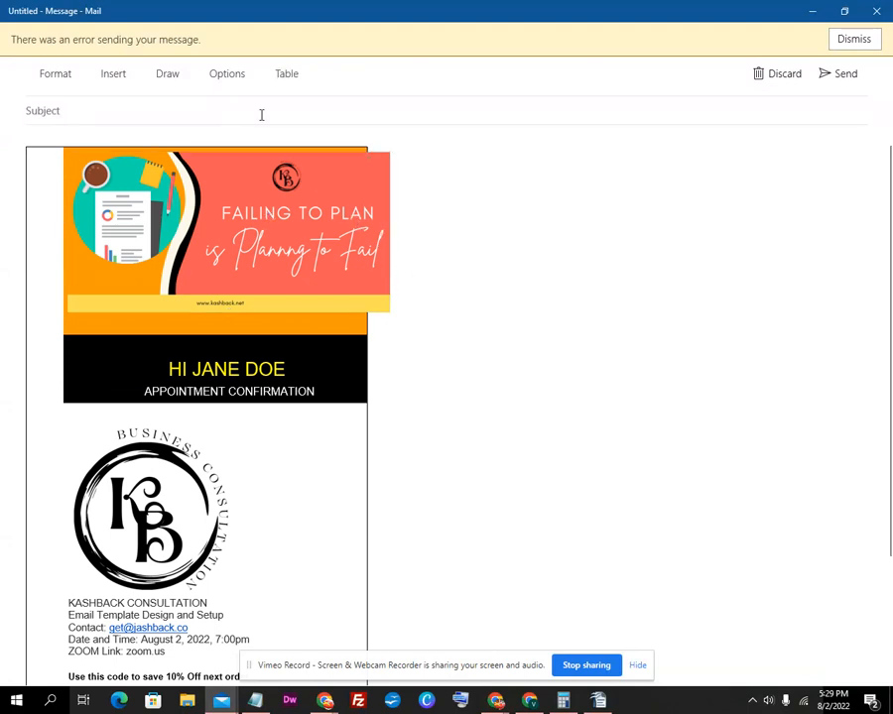
Apply the Plain Table 4 style from the table styles gallery to the layout table
click(172, 77)
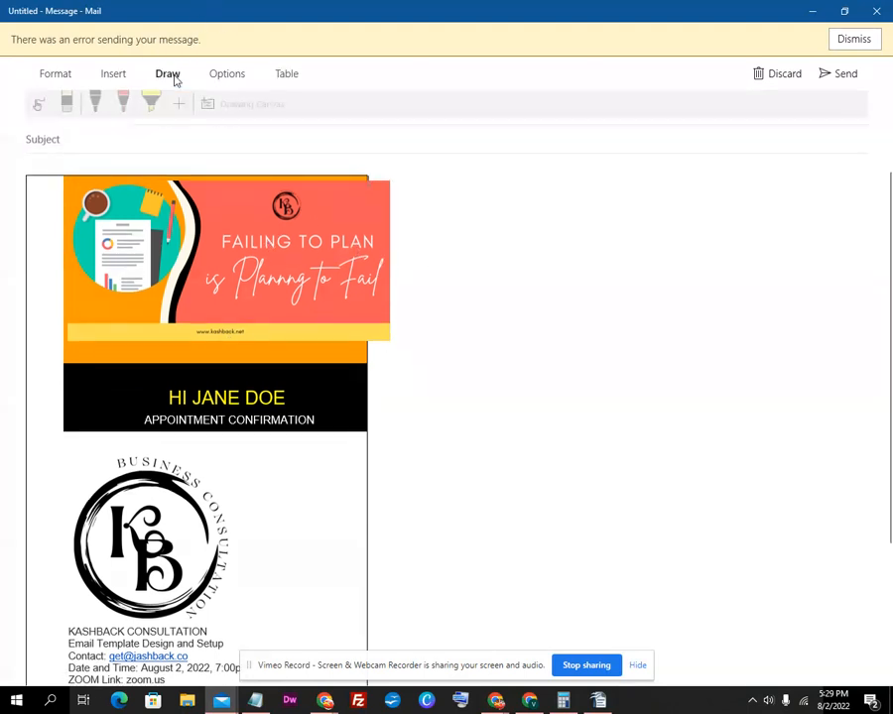
click(214, 76)
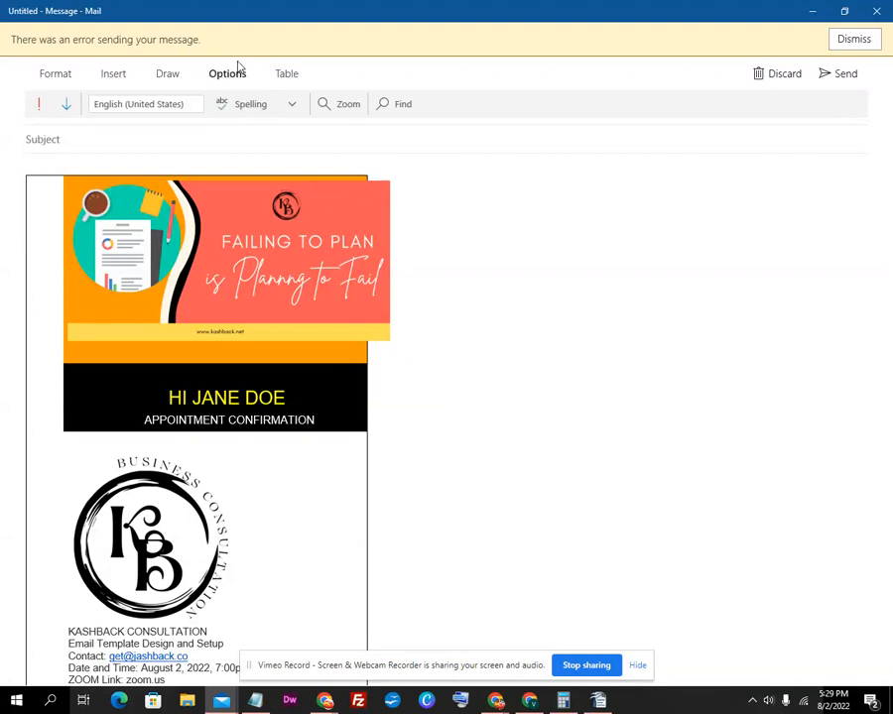
click(277, 77)
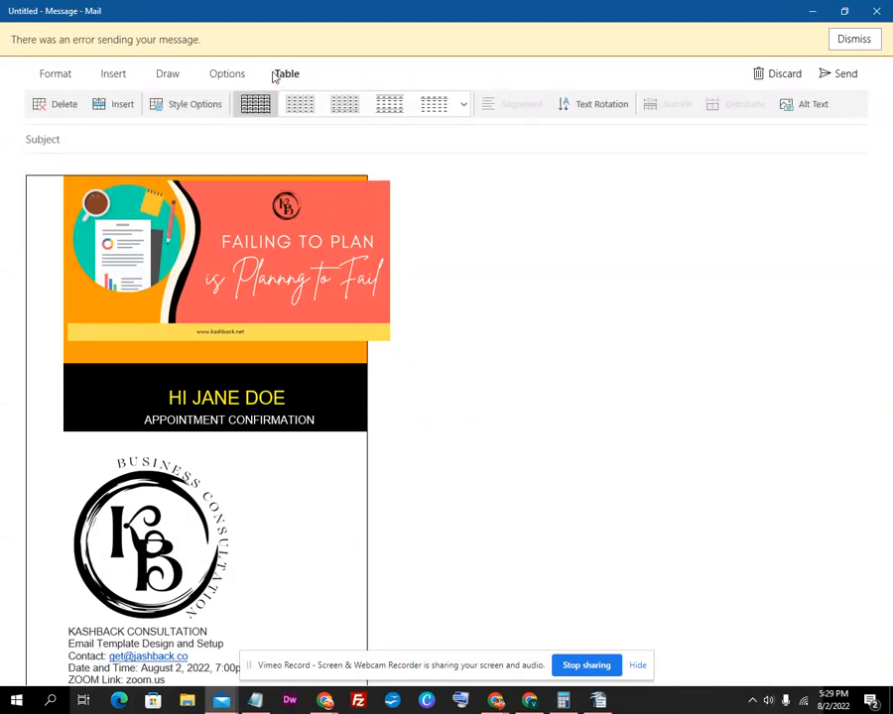
click(462, 104)
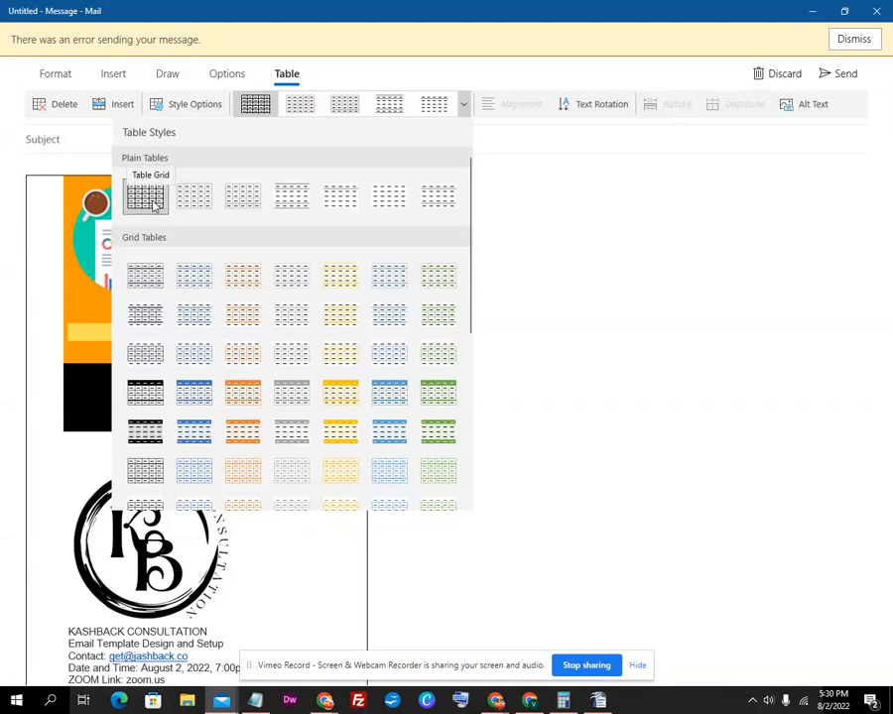
click(389, 196)
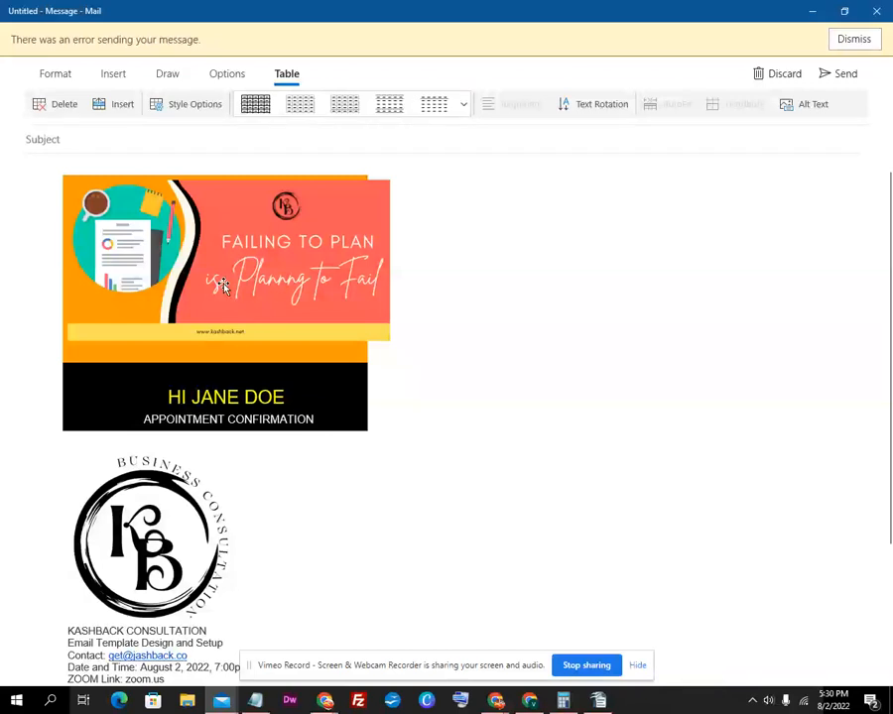
Shrink the banner to the table width, then select the cells from logo to social icons
click(243, 299)
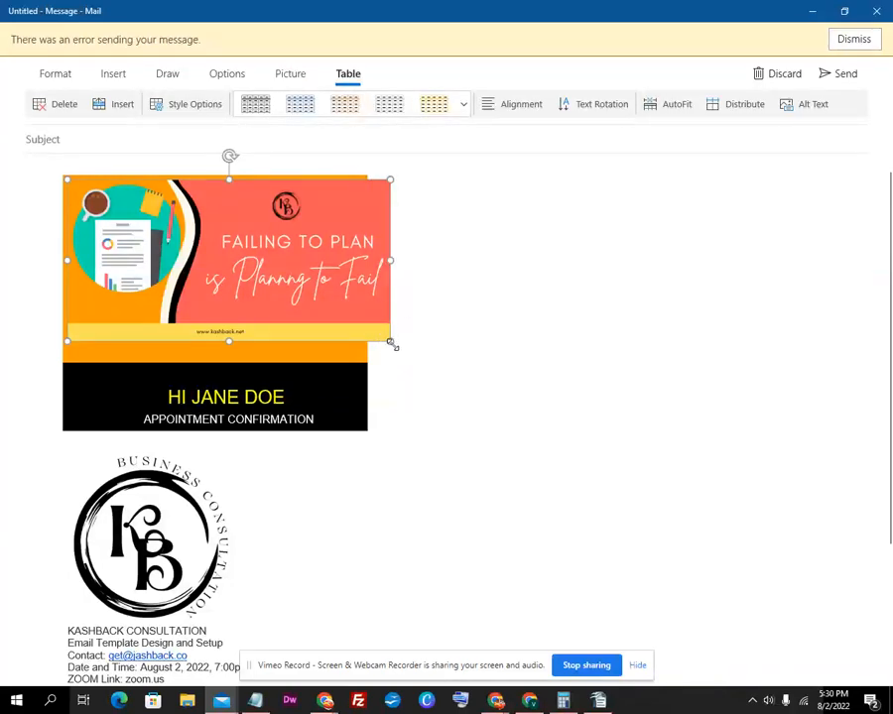
drag(389, 342, 352, 326)
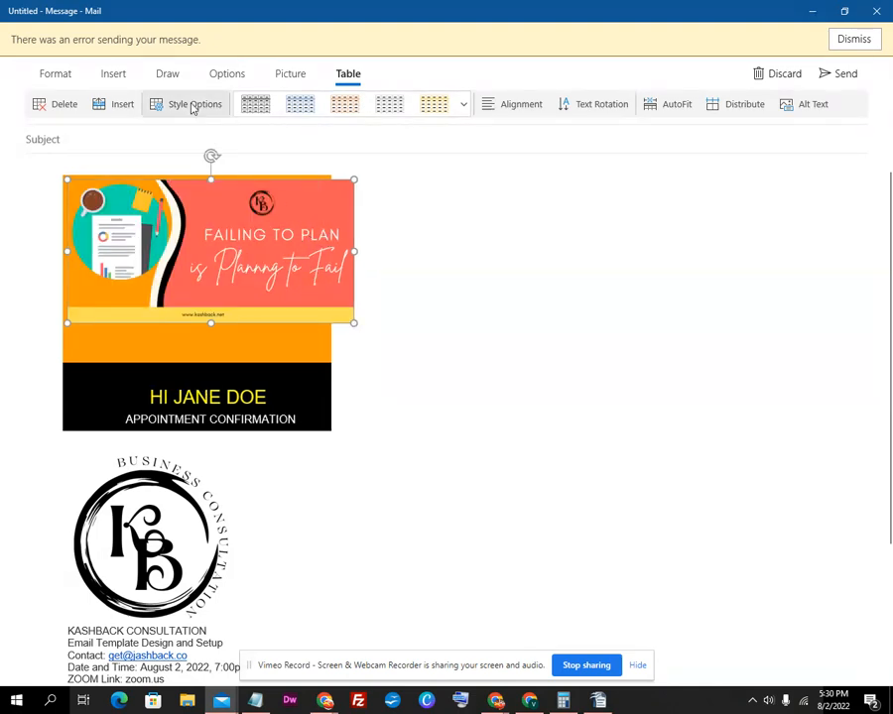
click(194, 106)
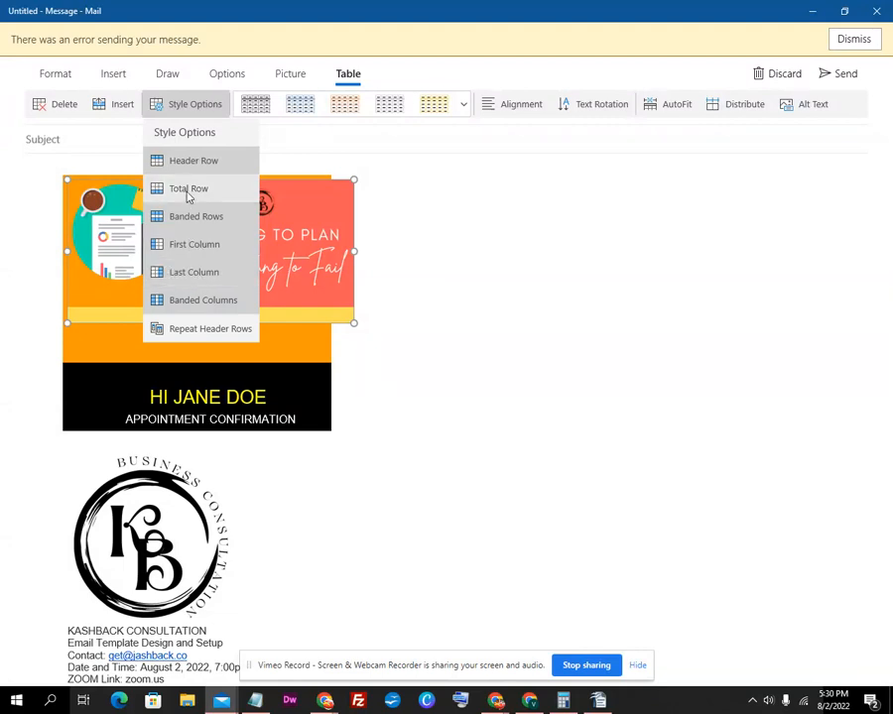
click(328, 359)
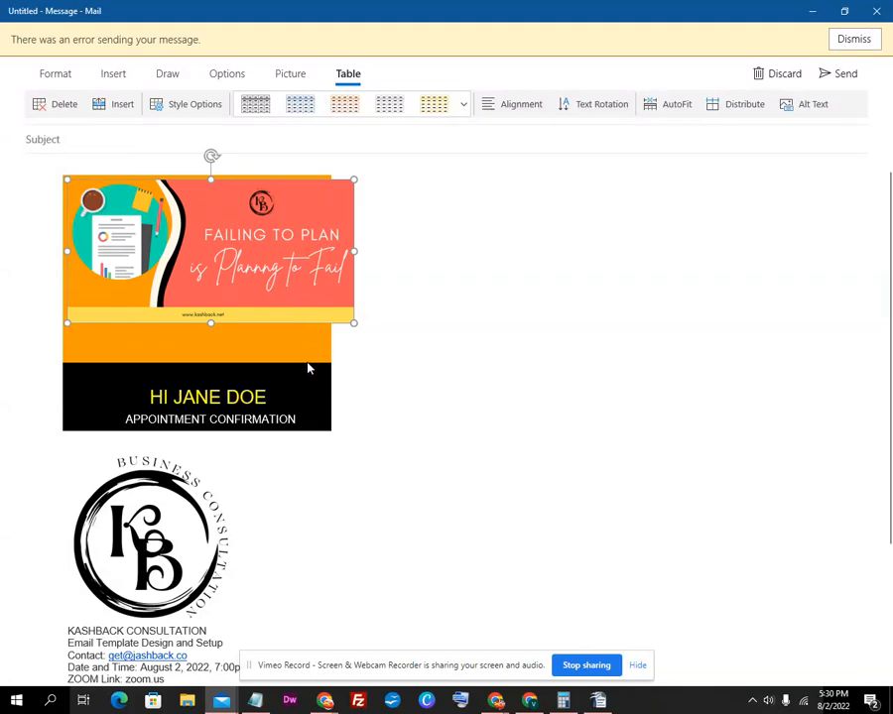
scroll(307, 369, down, 3)
drag(254, 478, 472, 484)
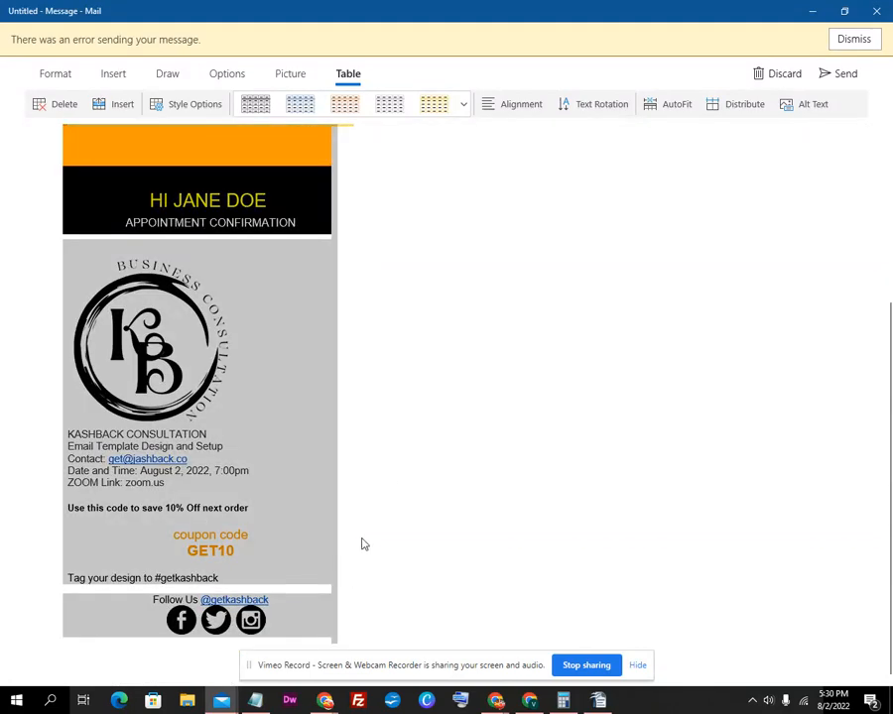
Dismiss the sending-error notice shown above the message
click(379, 504)
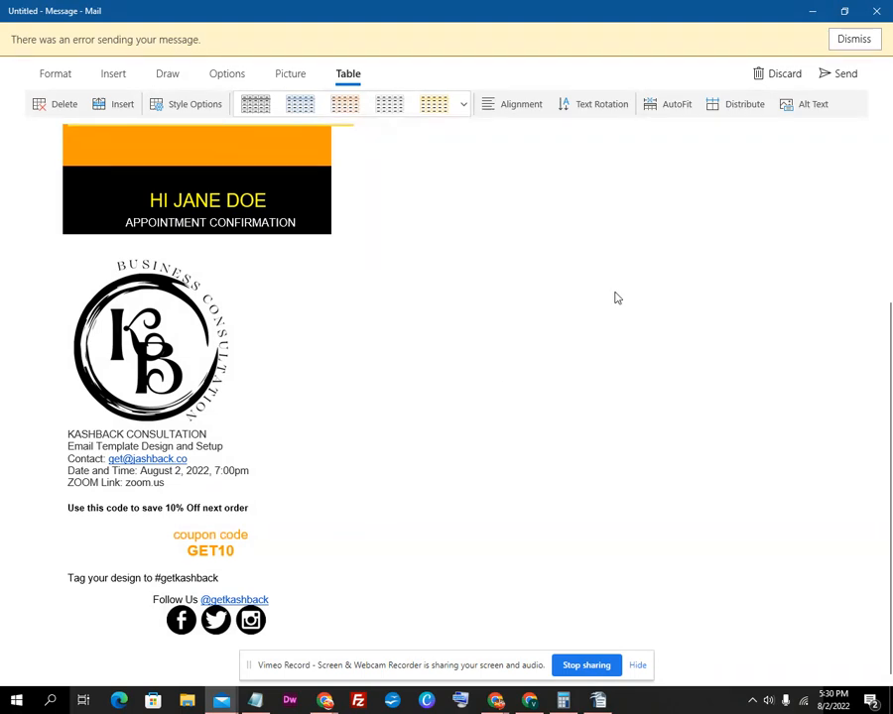
click(671, 109)
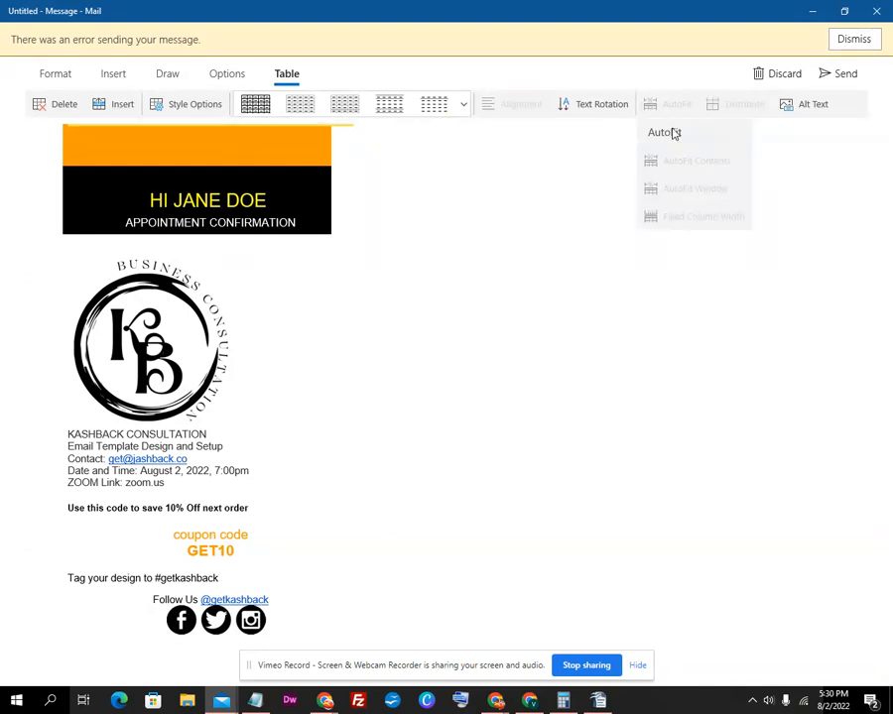
click(673, 113)
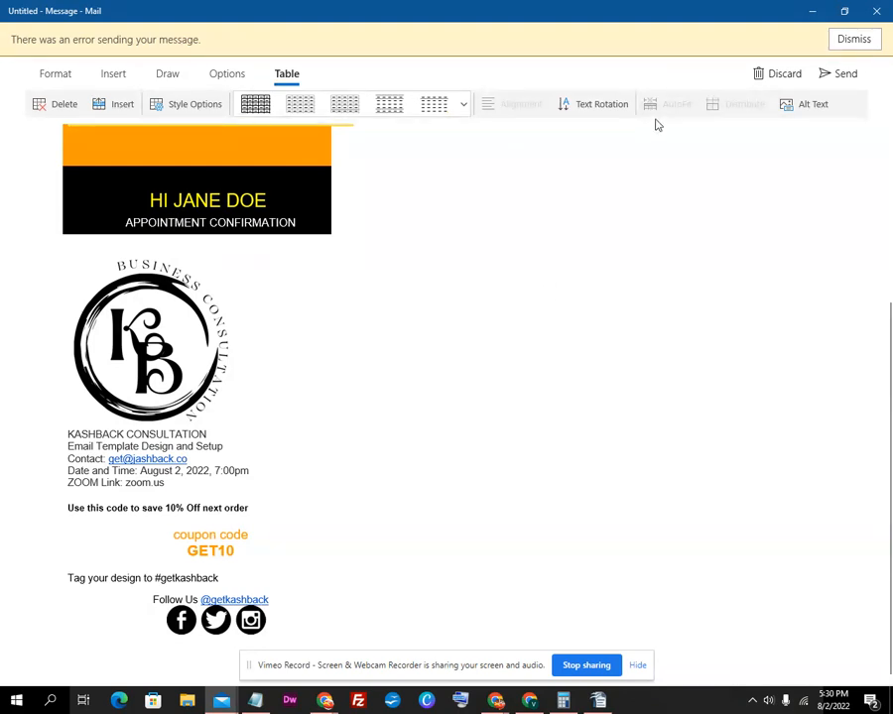
click(289, 205)
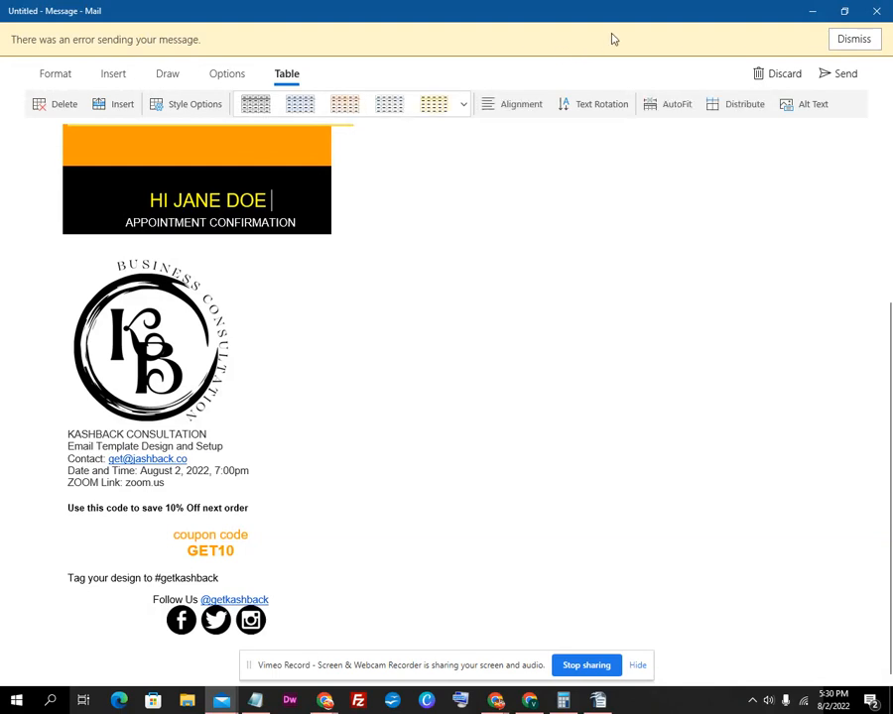
click(855, 40)
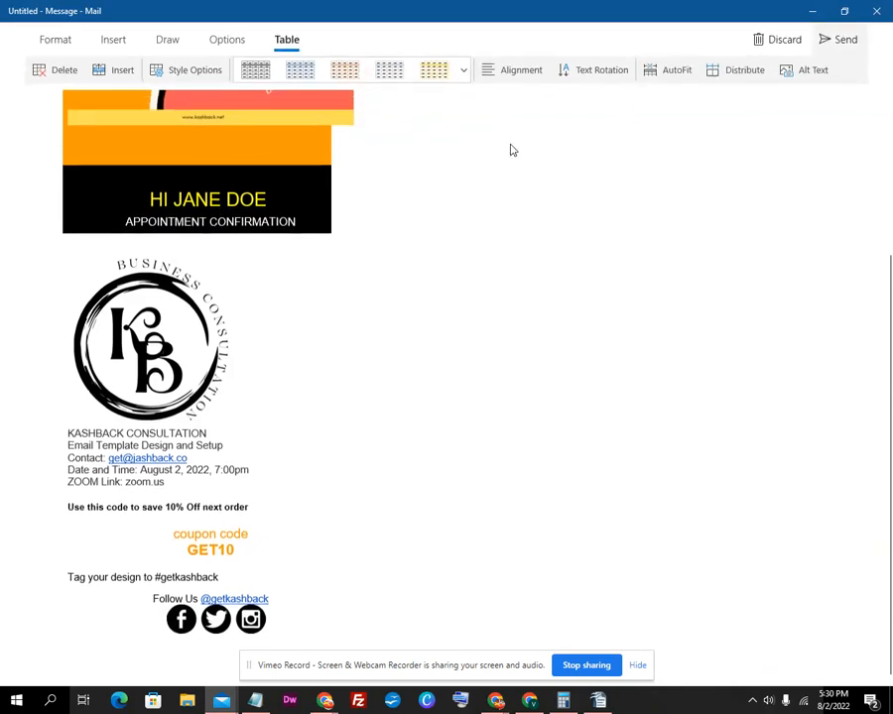
Try AutoFit Contents, AutoFit Window, then Fixed Column Width on the template table
click(308, 116)
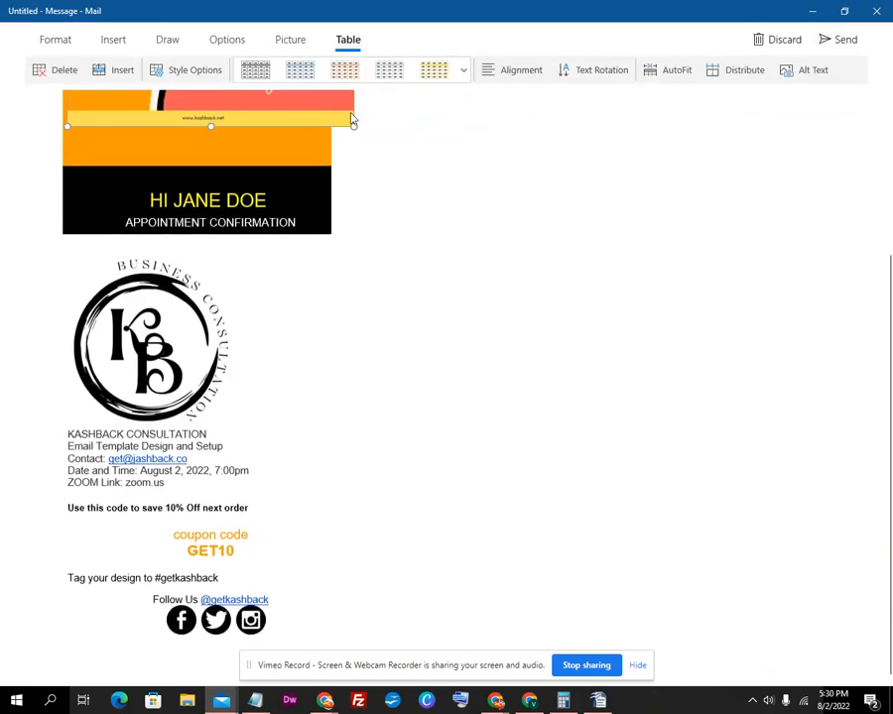
click(667, 69)
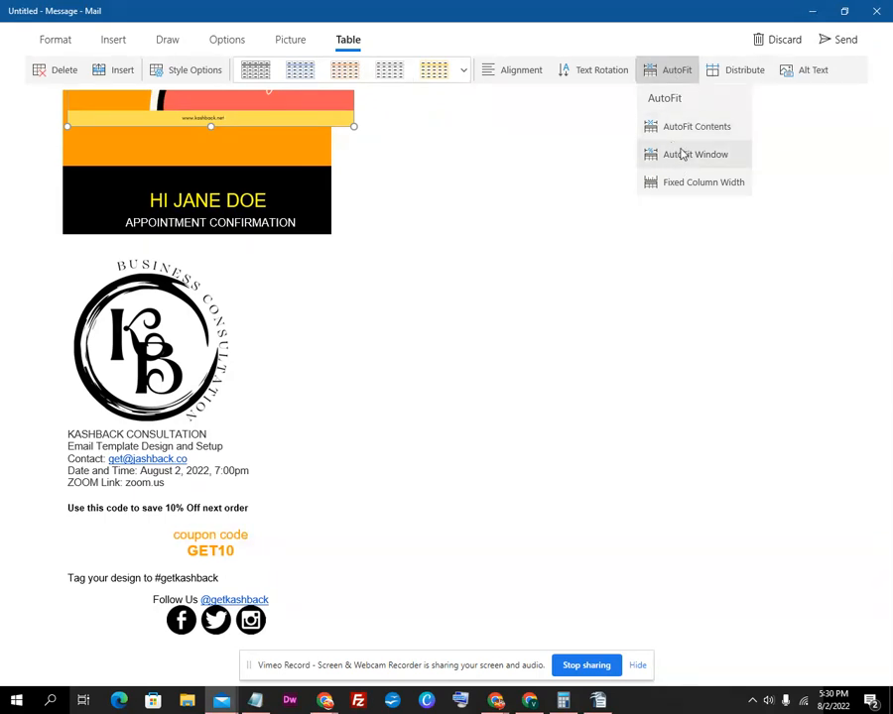
click(683, 131)
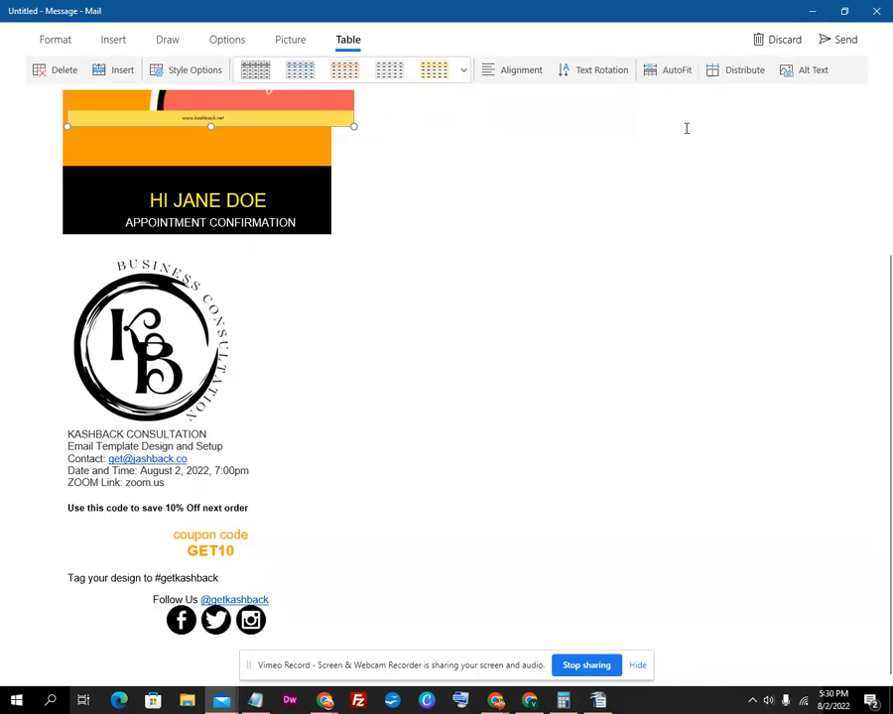
click(677, 70)
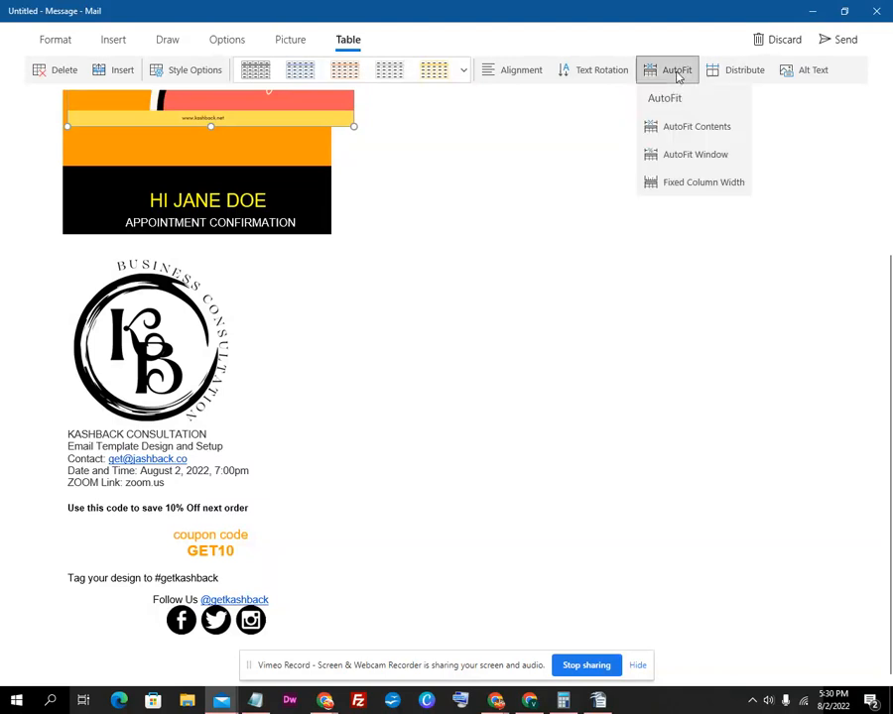
click(681, 151)
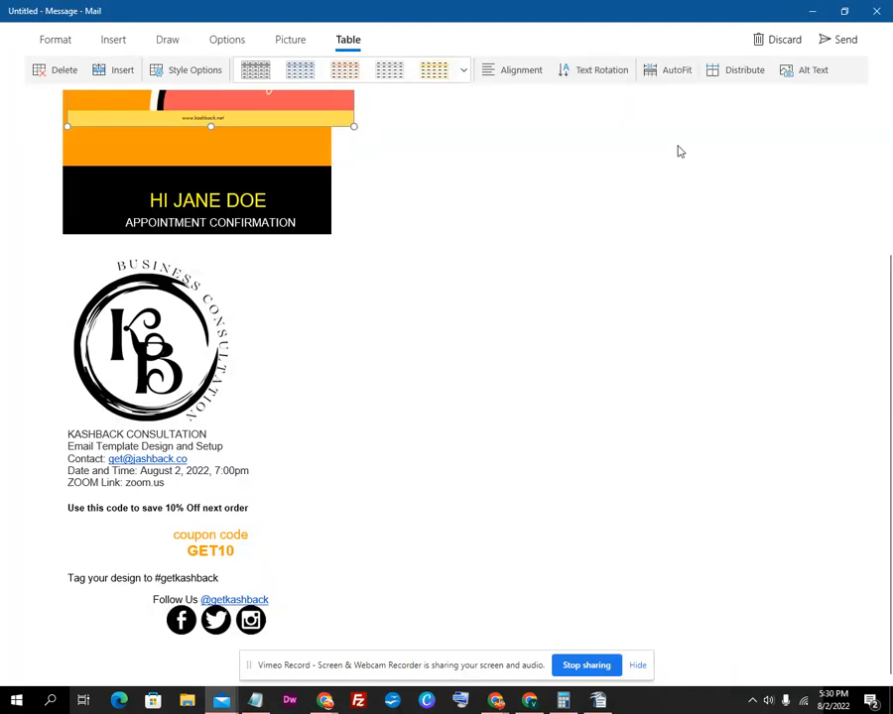
click(659, 72)
click(674, 180)
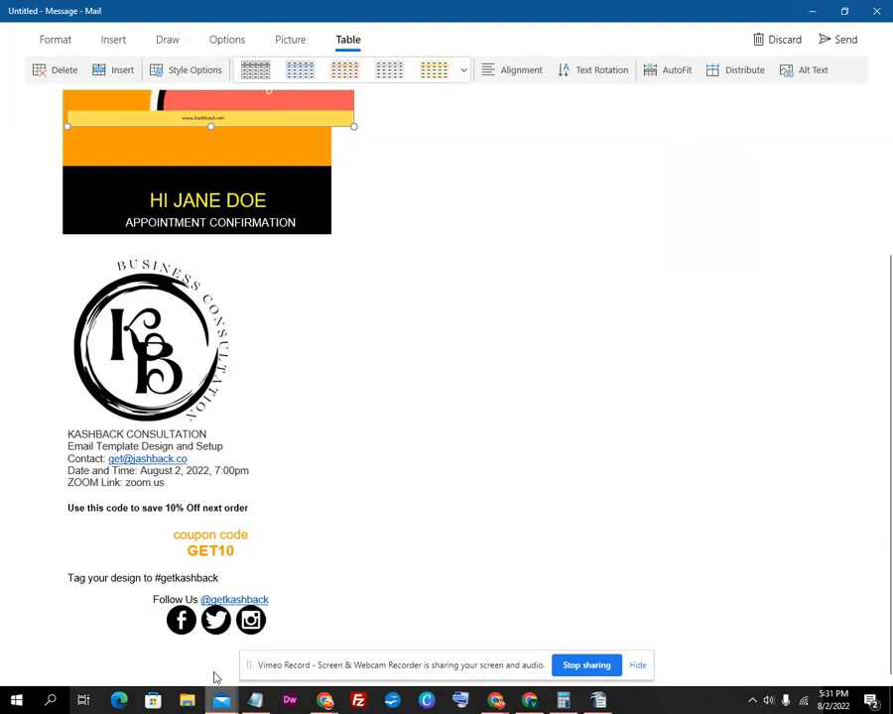
mouse_move(542, 708)
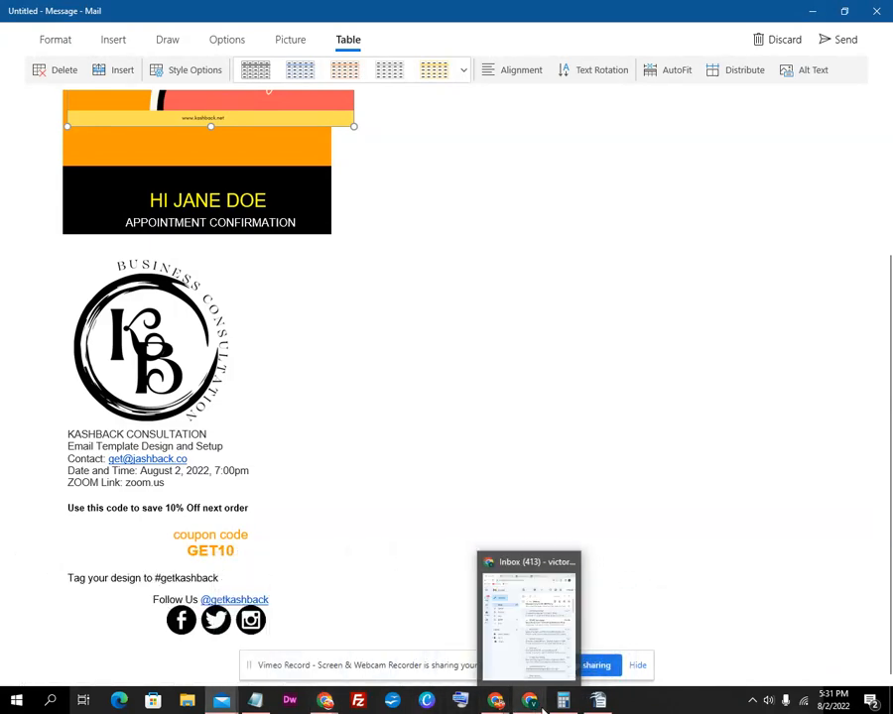
Start a new Gmail message and clear its body, removing the default signature and disclaimer
click(529, 626)
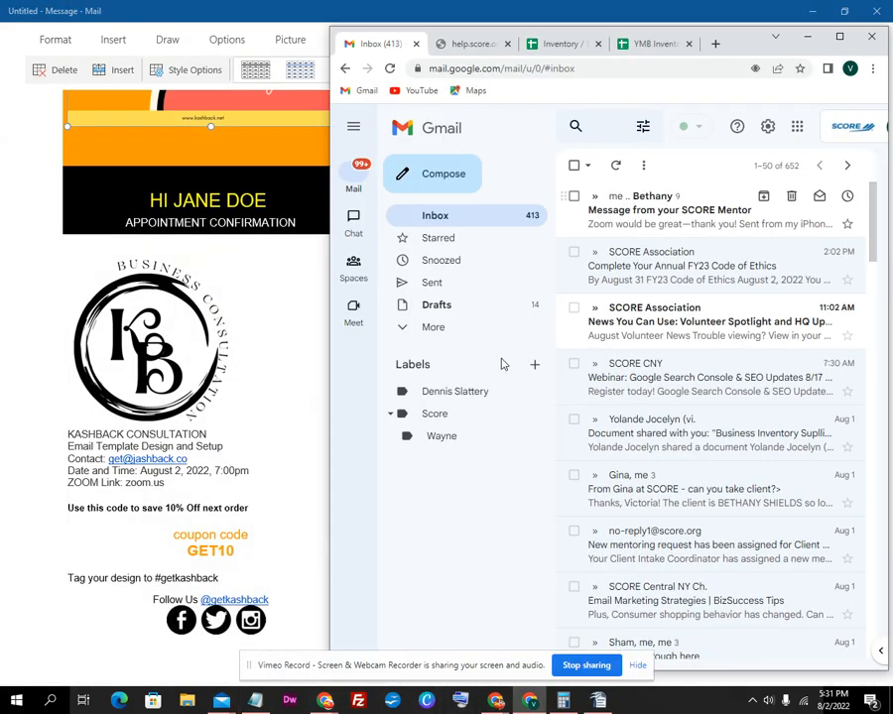
click(444, 176)
click(674, 496)
key(ctrl+a)
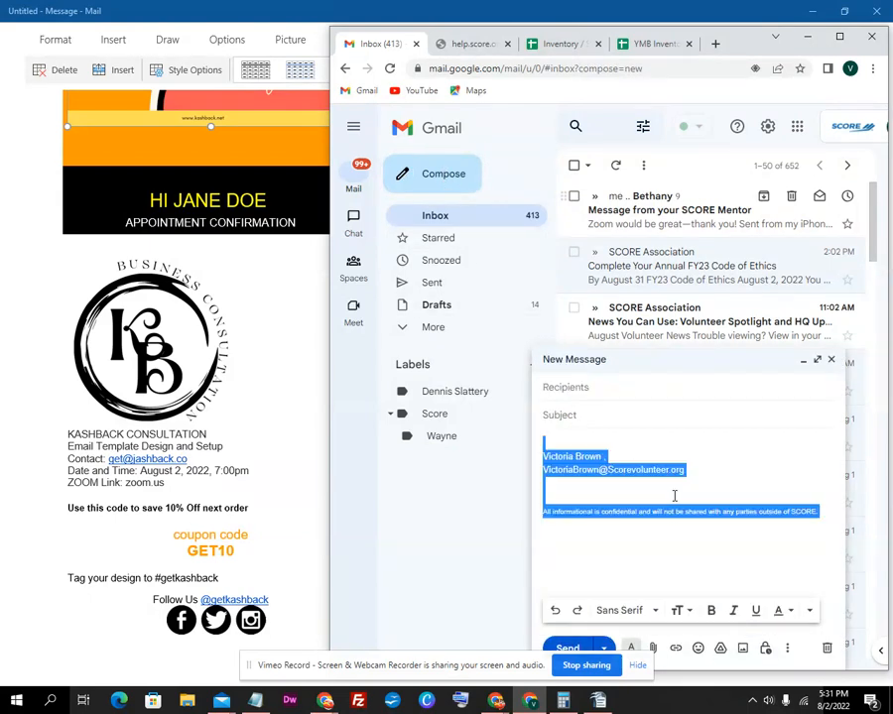
key(ctrl+v)
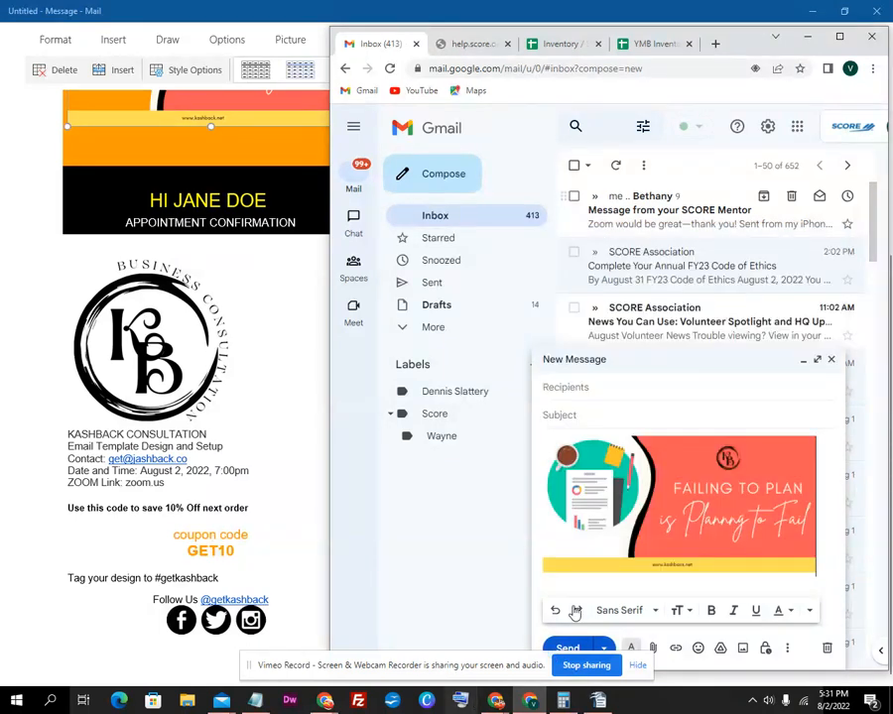
click(699, 518)
key(Delete)
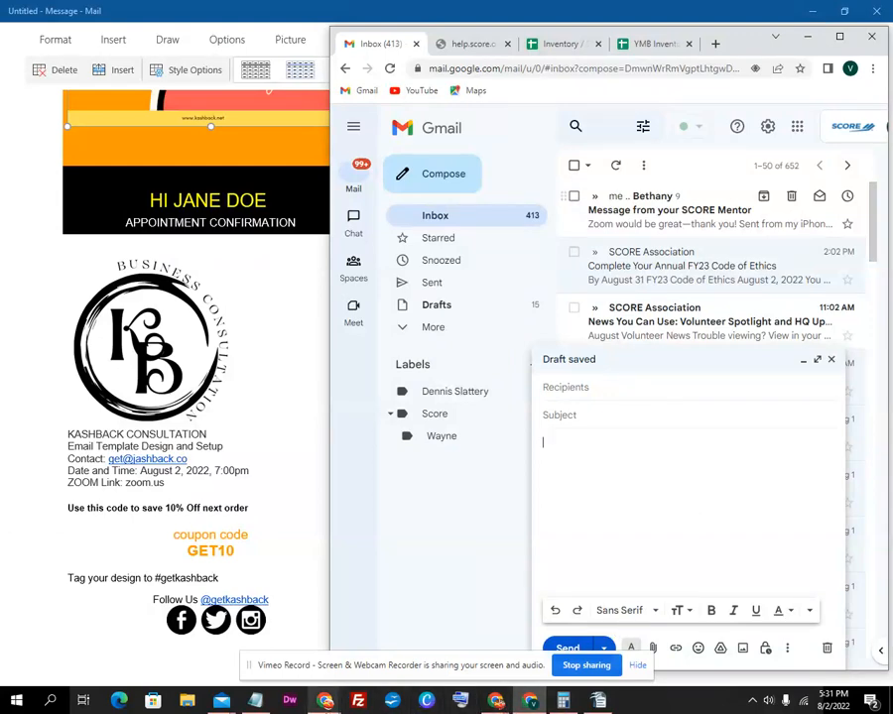
Pick another open window from the taskbar previews
mouse_move(324, 701)
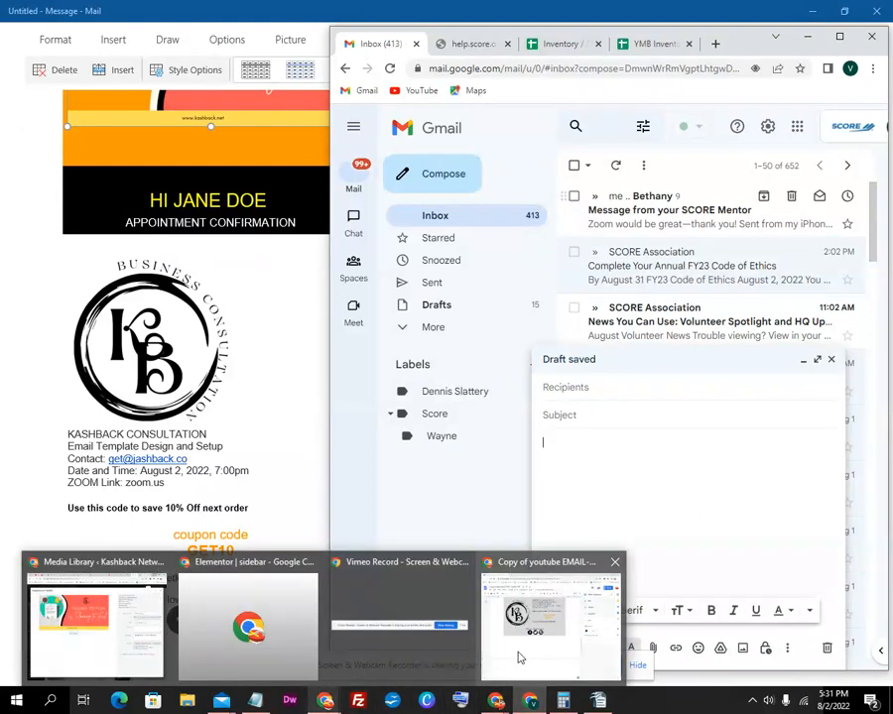
mouse_move(516, 650)
mouse_move(528, 702)
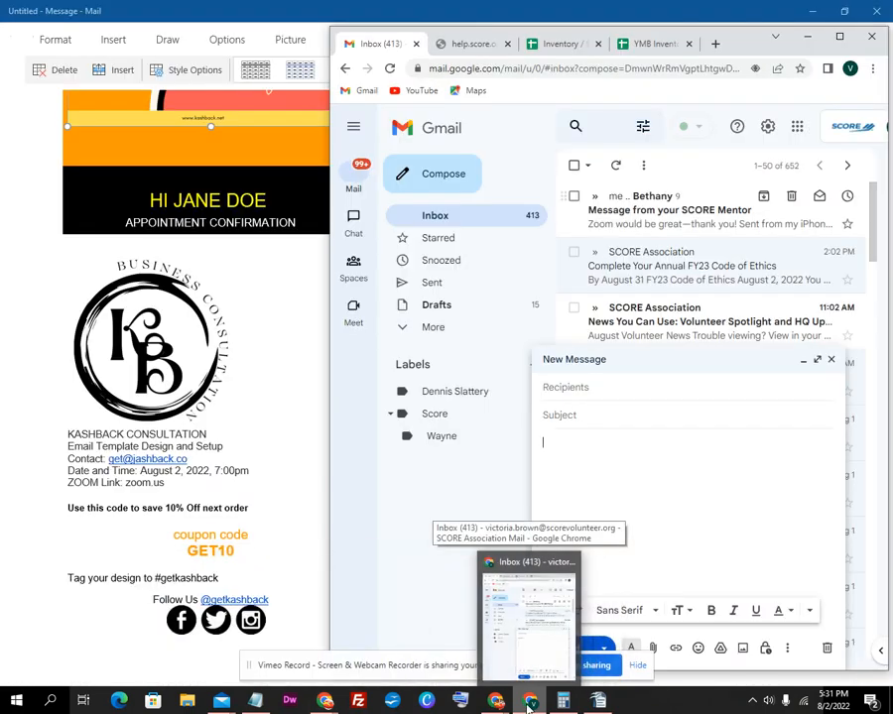
mouse_move(498, 705)
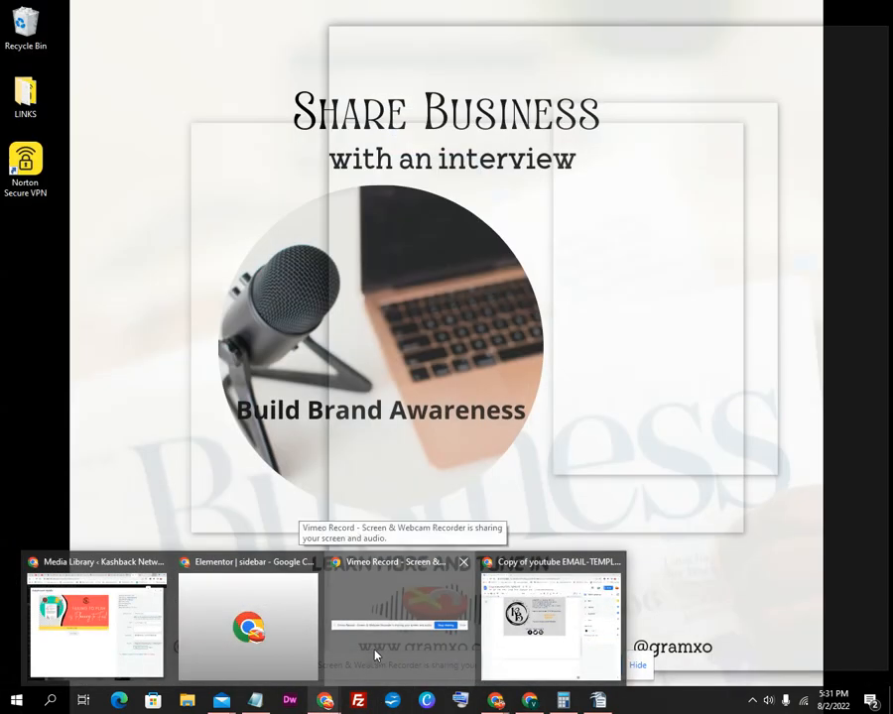
click(375, 654)
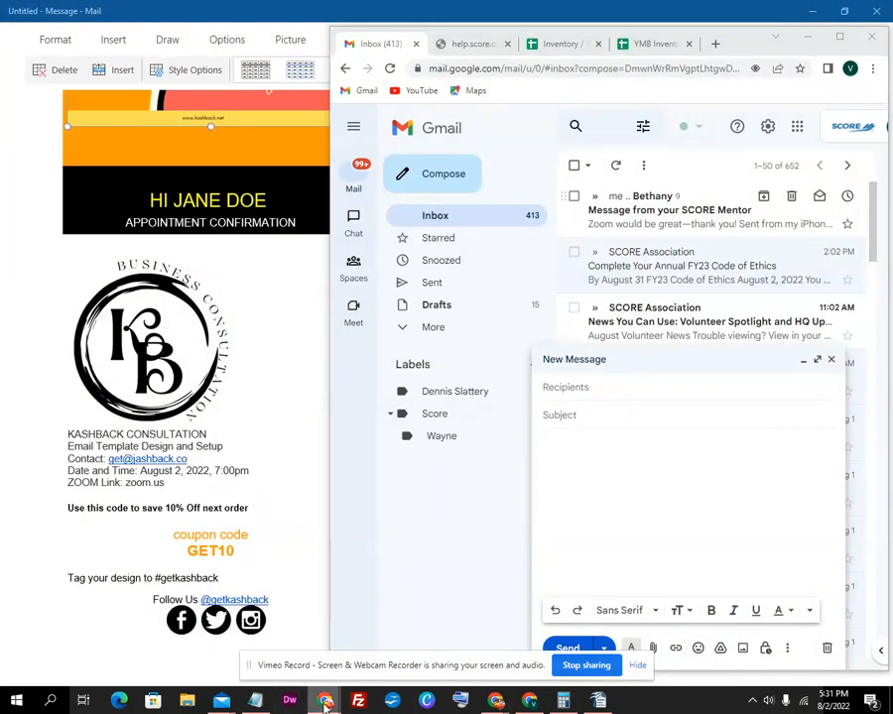
mouse_move(325, 700)
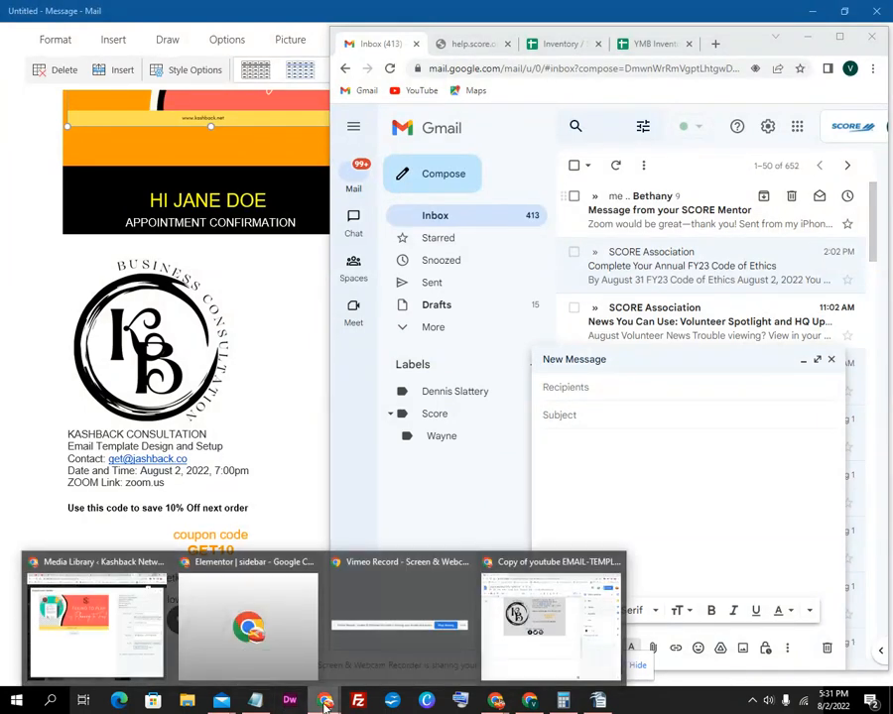
Copy the whole template table from the 'Copy of youtube EMAIL-TEMPLATE' doc, then minimize Docs
mouse_move(583, 634)
click(582, 634)
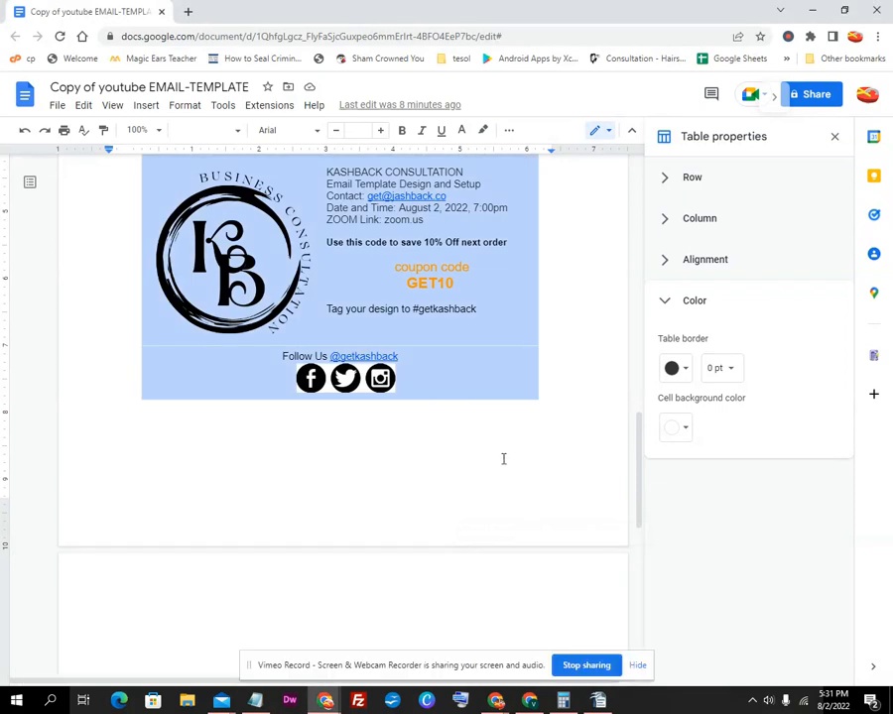
right_click(433, 187)
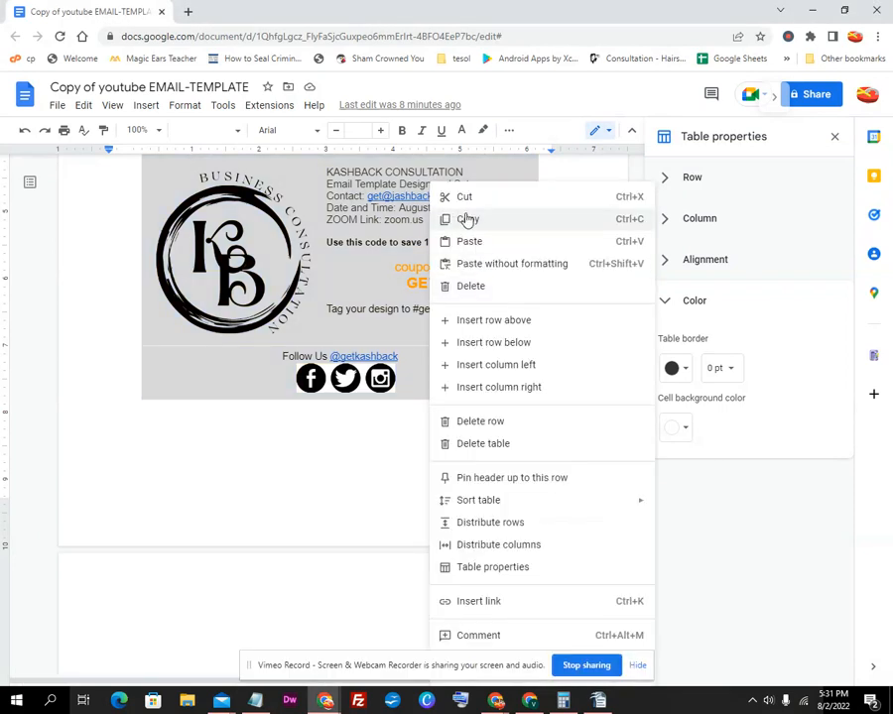
click(469, 219)
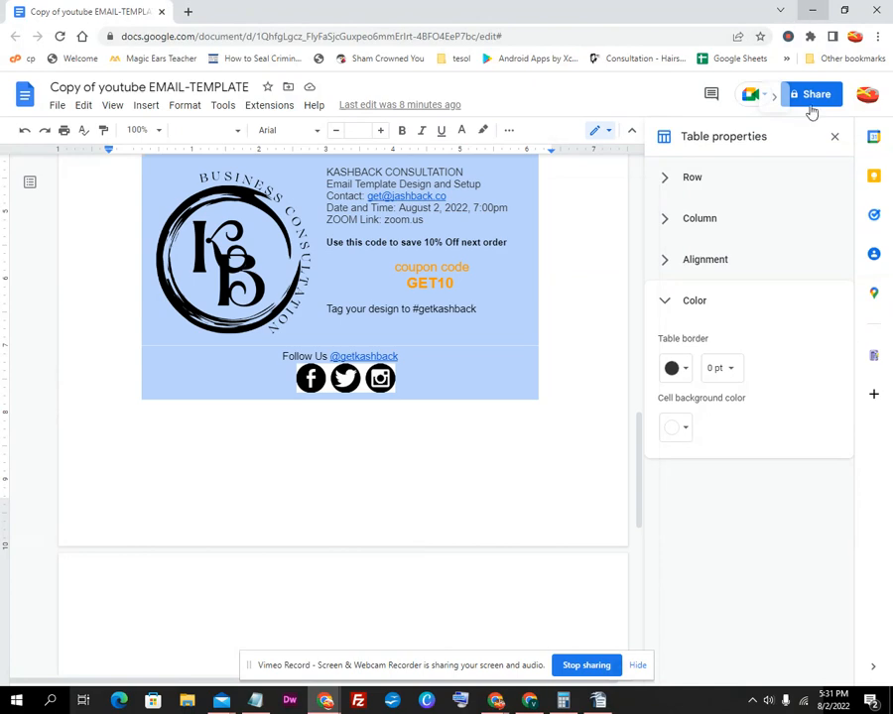
click(811, 10)
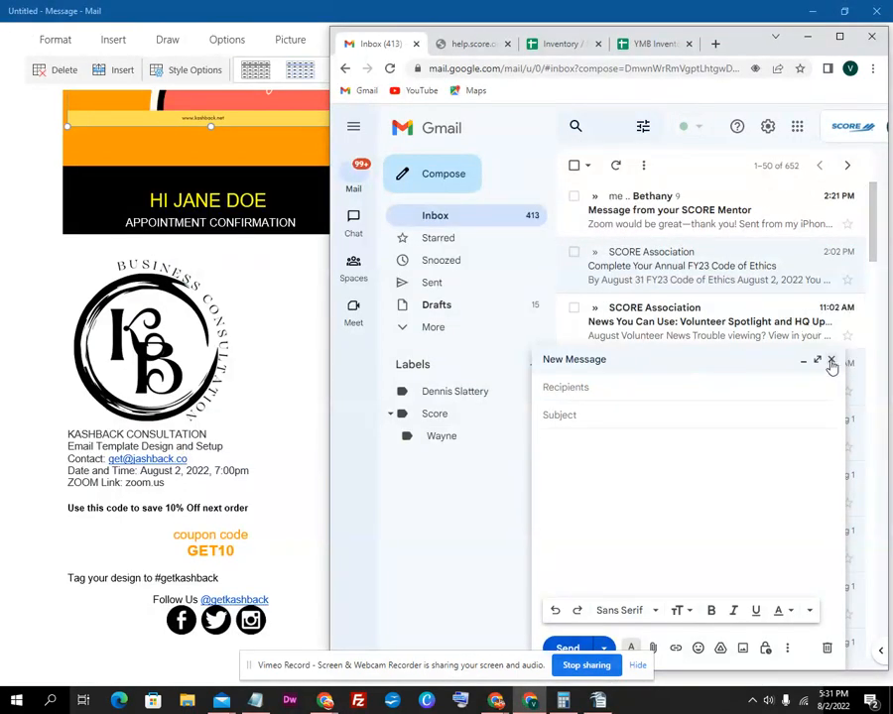
Paste the Kashback template into the draft body and maximize the Chrome window
right_click(661, 500)
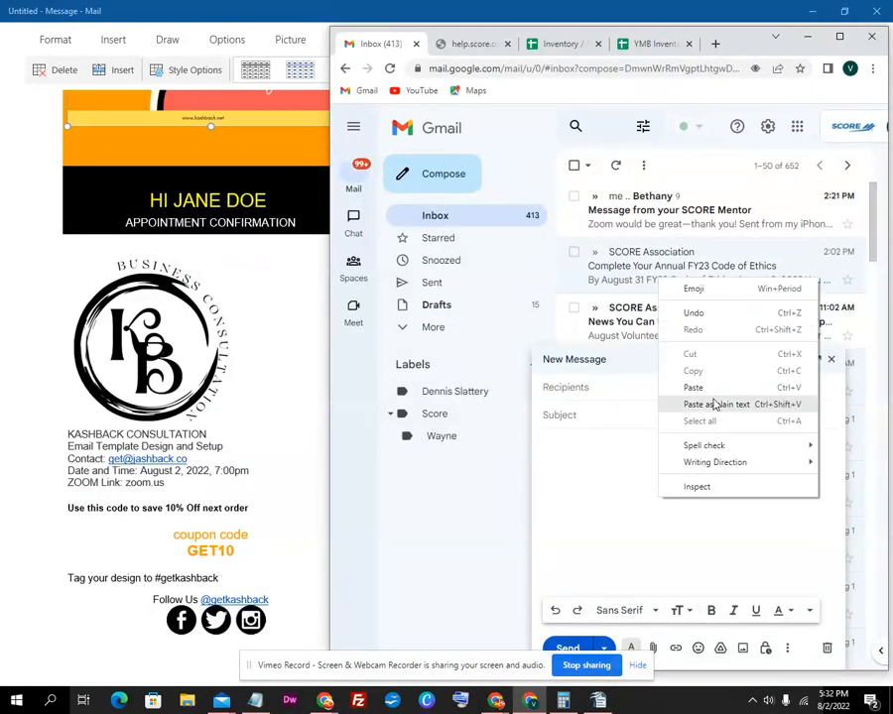
click(713, 388)
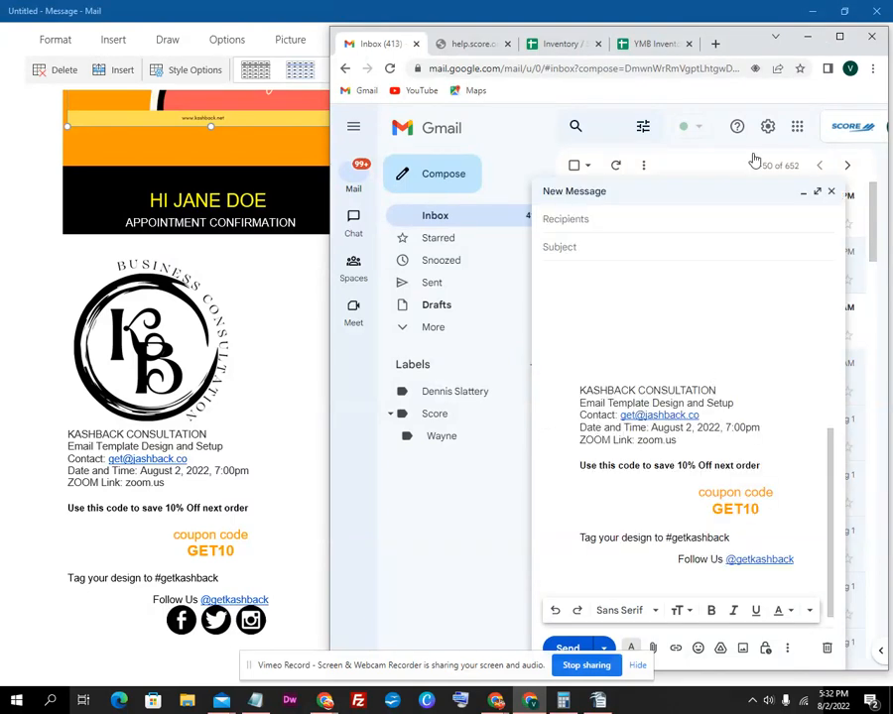
click(840, 36)
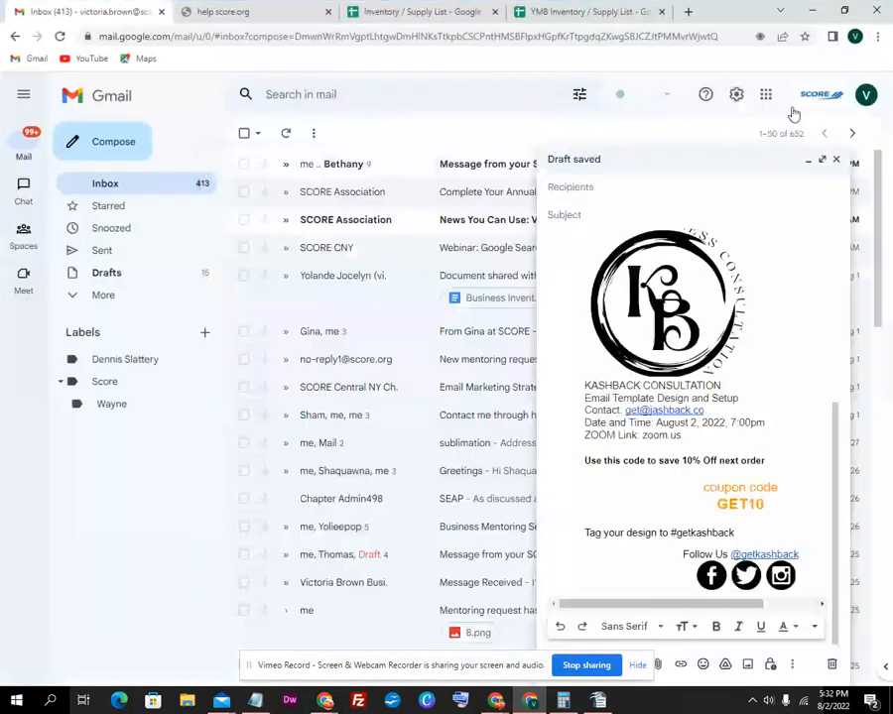
scroll(682, 346, up, 5)
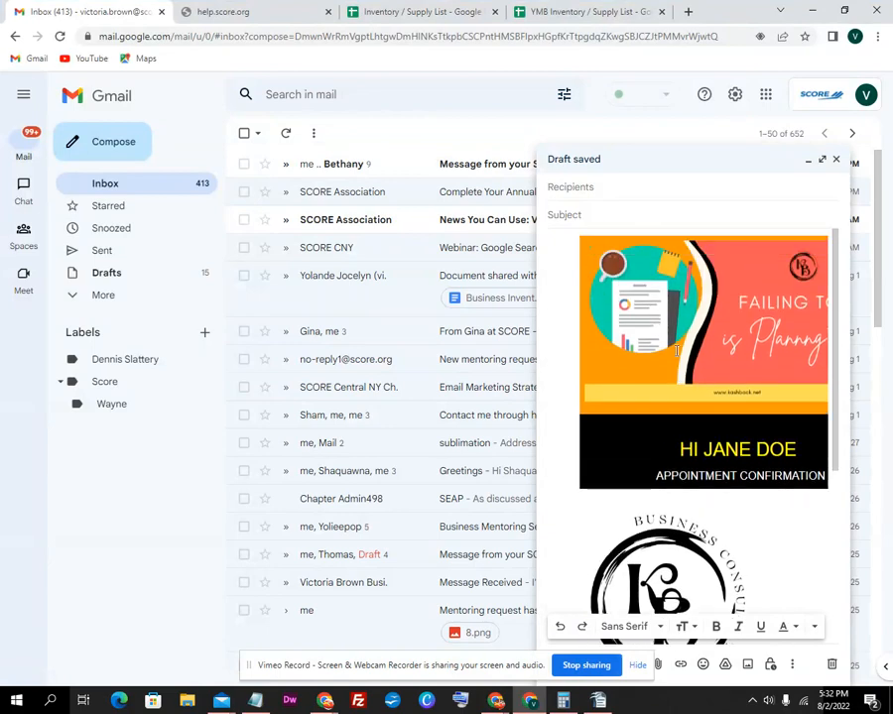
Minimise the draft and switch between the Mail template and the Gmail inbox
click(823, 166)
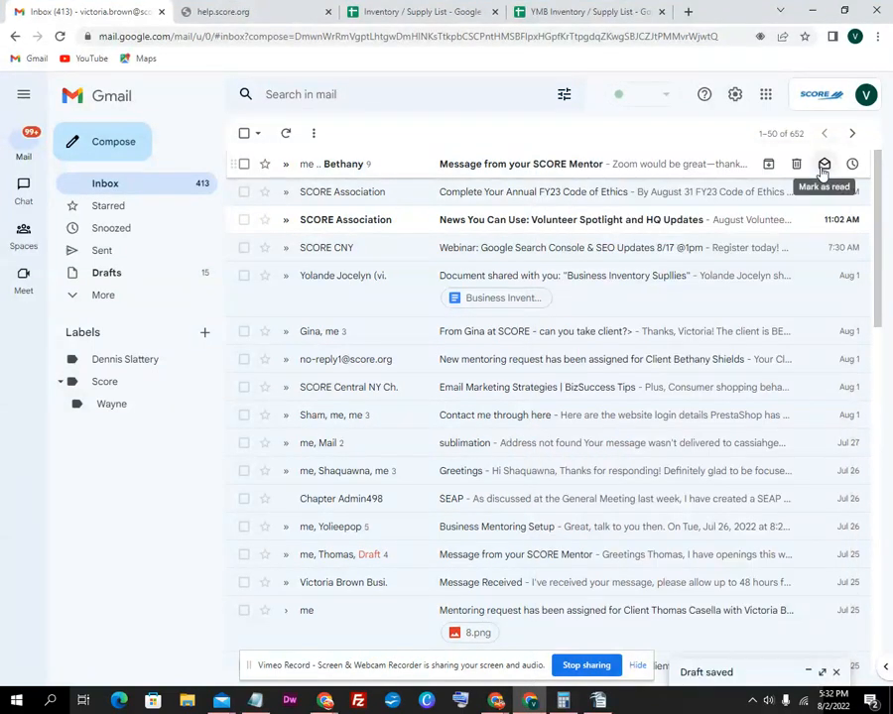
click(820, 11)
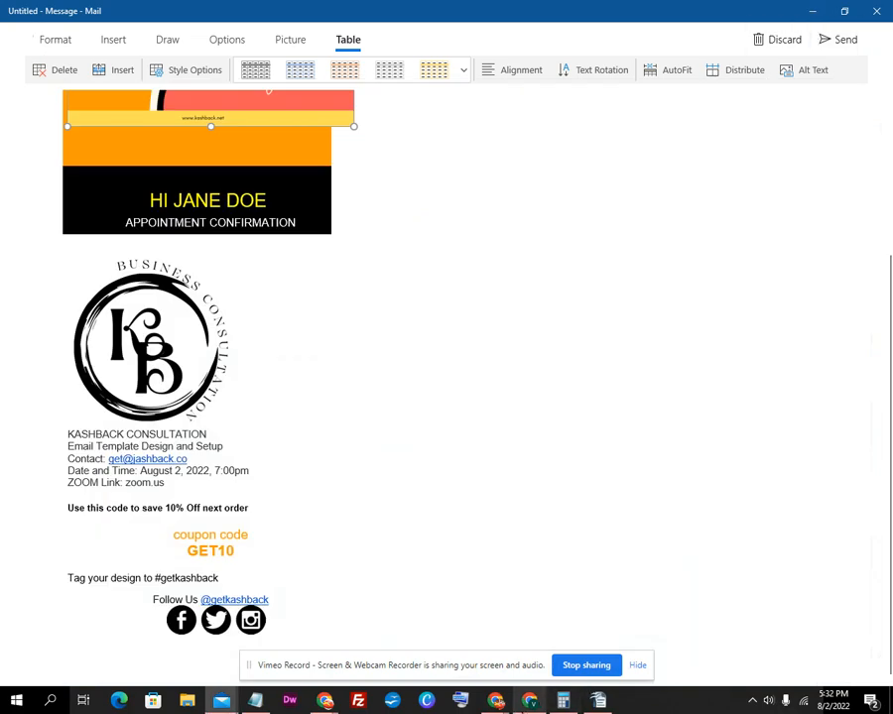
click(531, 701)
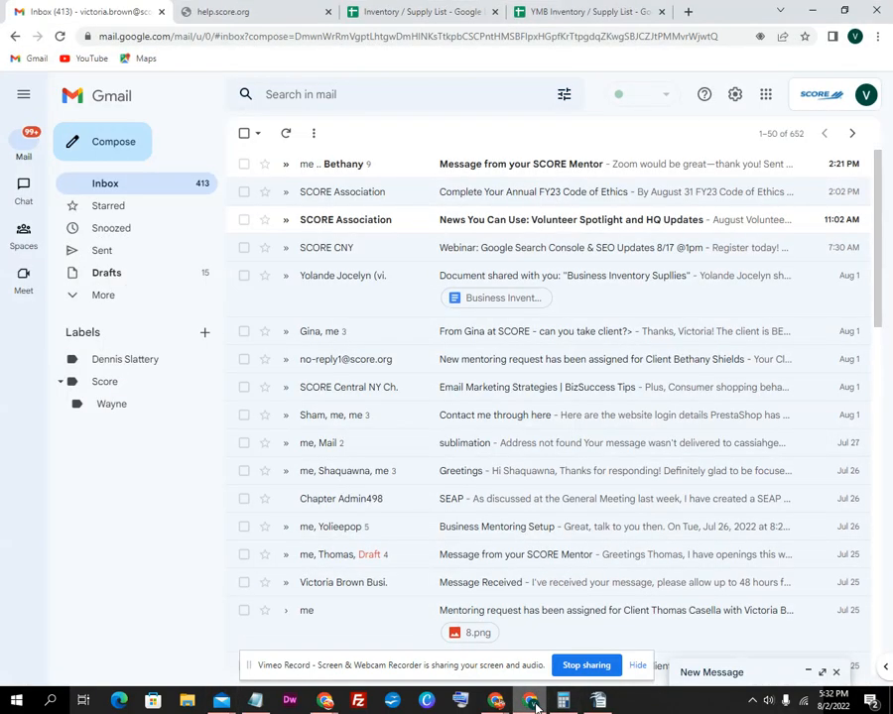
click(533, 703)
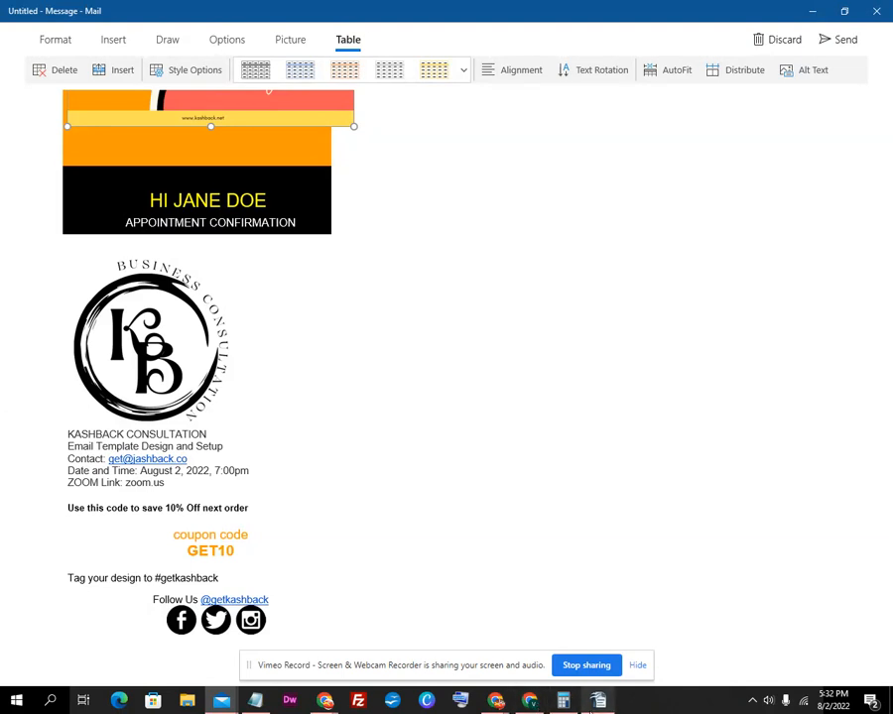
click(531, 702)
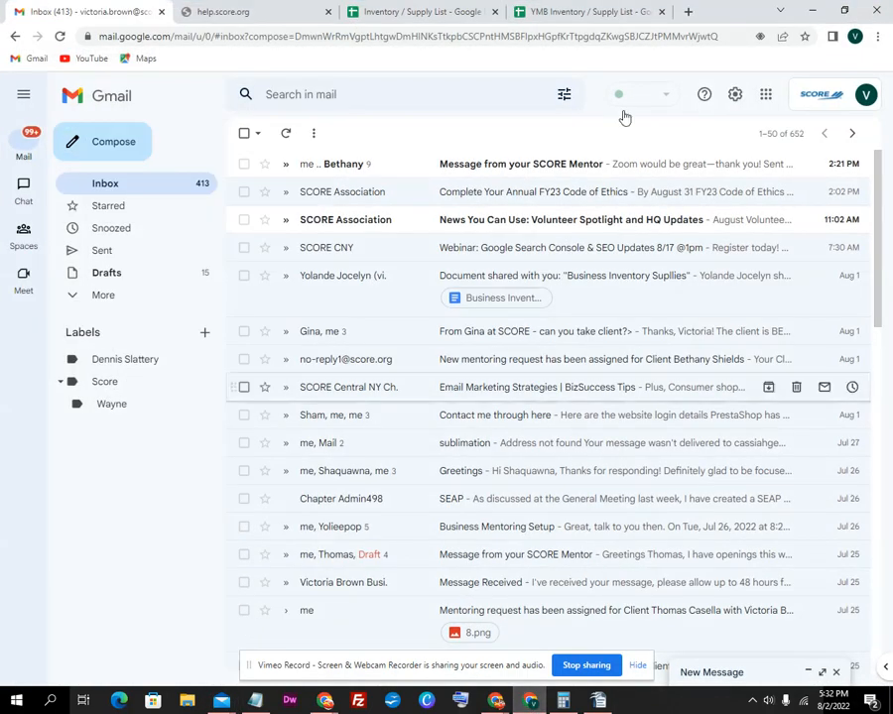
Expand the New Message draft and scroll through its banner, KB logo and text
click(822, 672)
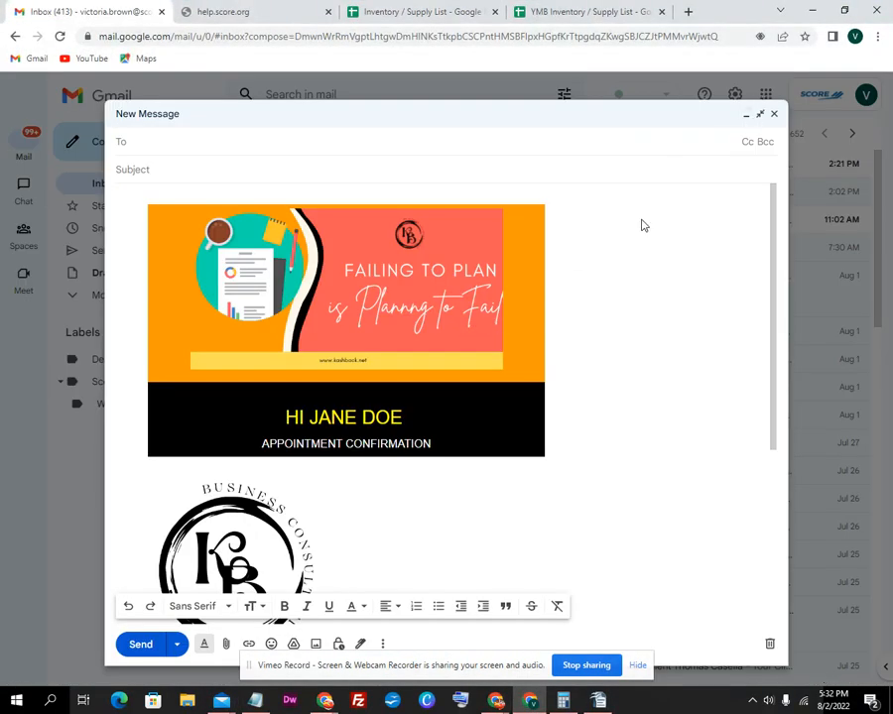
scroll(469, 330, down, 2)
scroll(469, 329, down, 4)
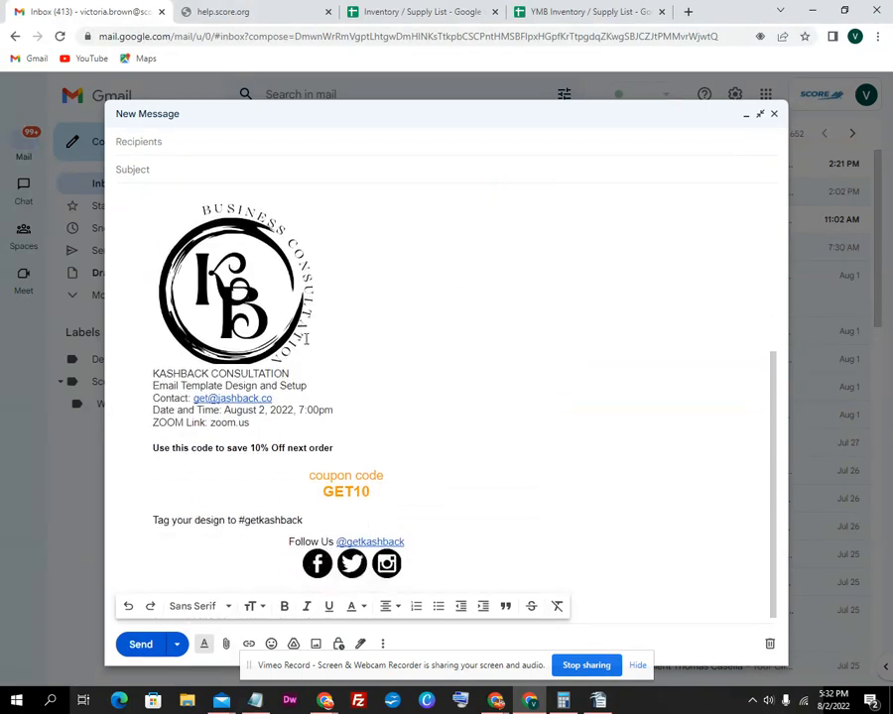
click(300, 340)
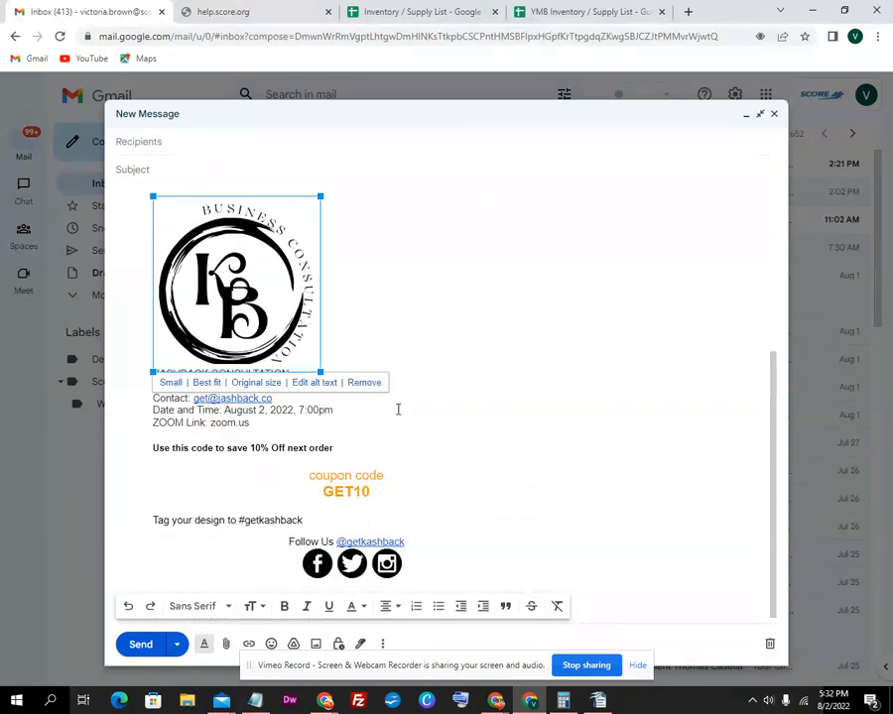
scroll(406, 390, up, 3)
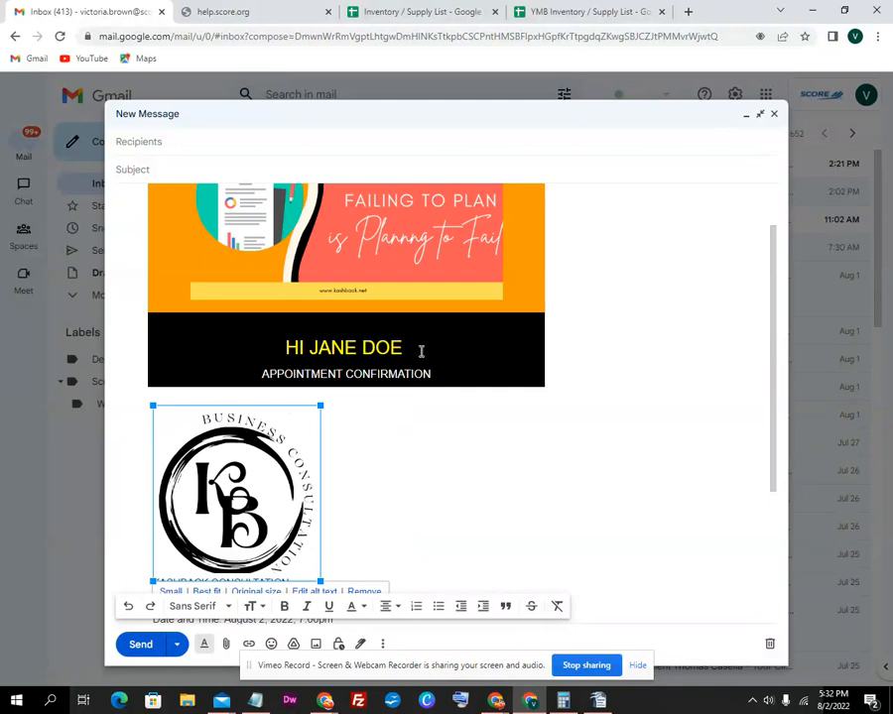
scroll(421, 351, up, 1)
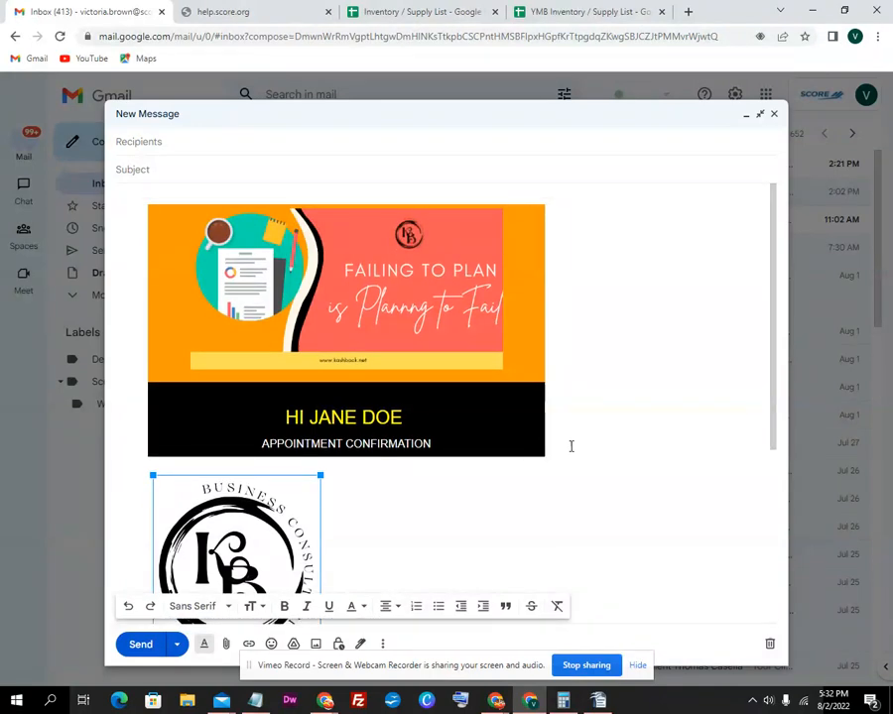
click(598, 410)
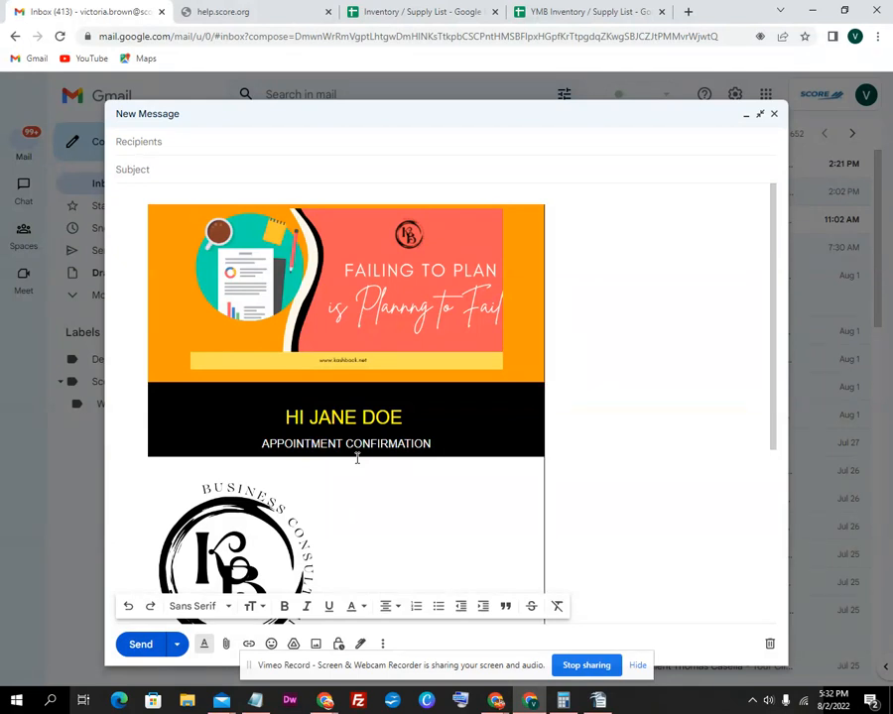
Select the words 'Email' and 'order' in the body, then click into the To field
click(187, 137)
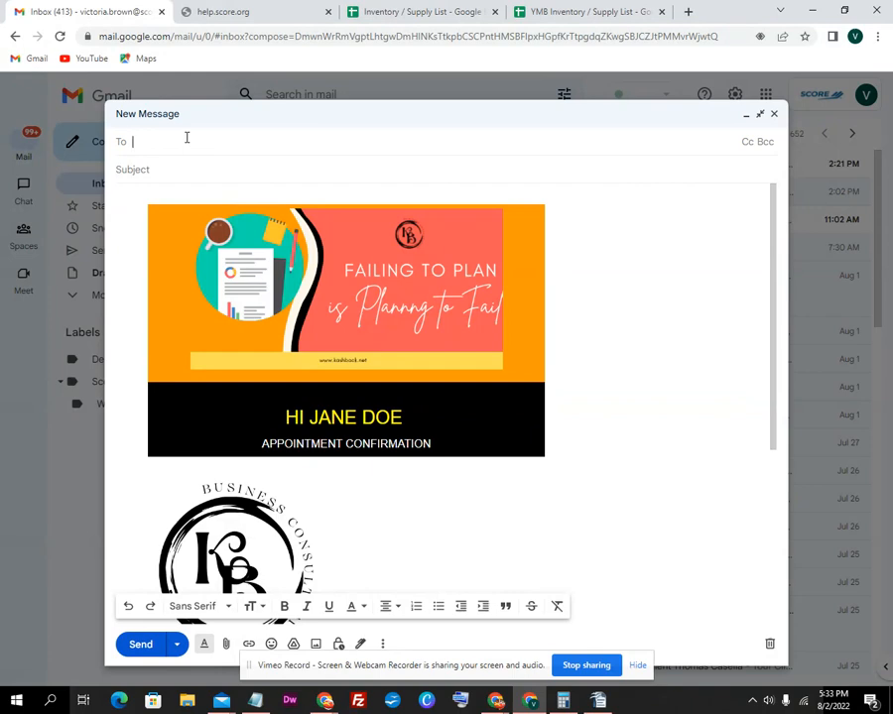
scroll(345, 397, down, 3)
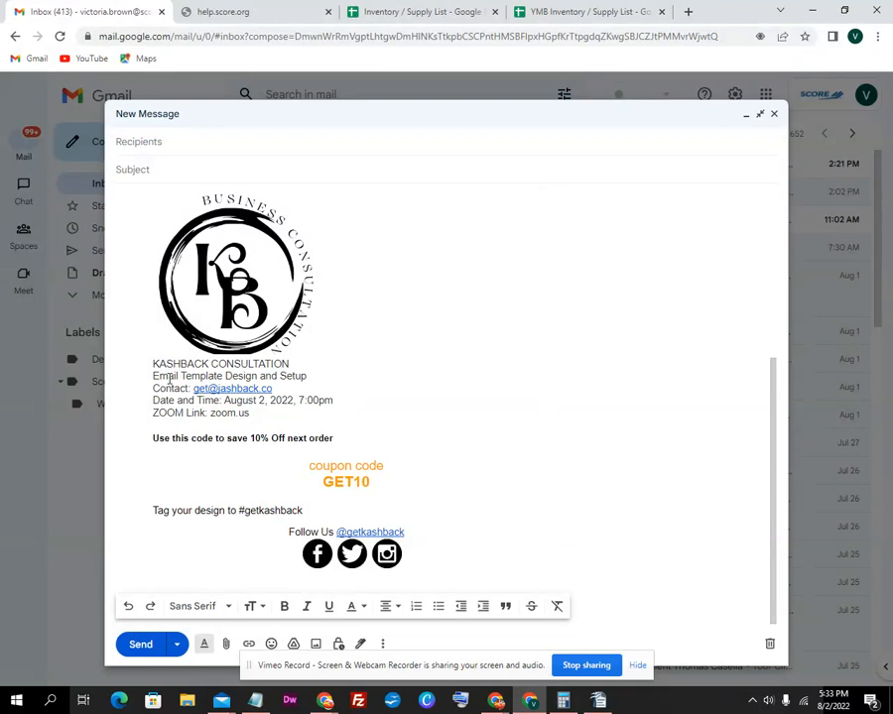
drag(177, 376, 154, 376)
scroll(201, 314, up, 1)
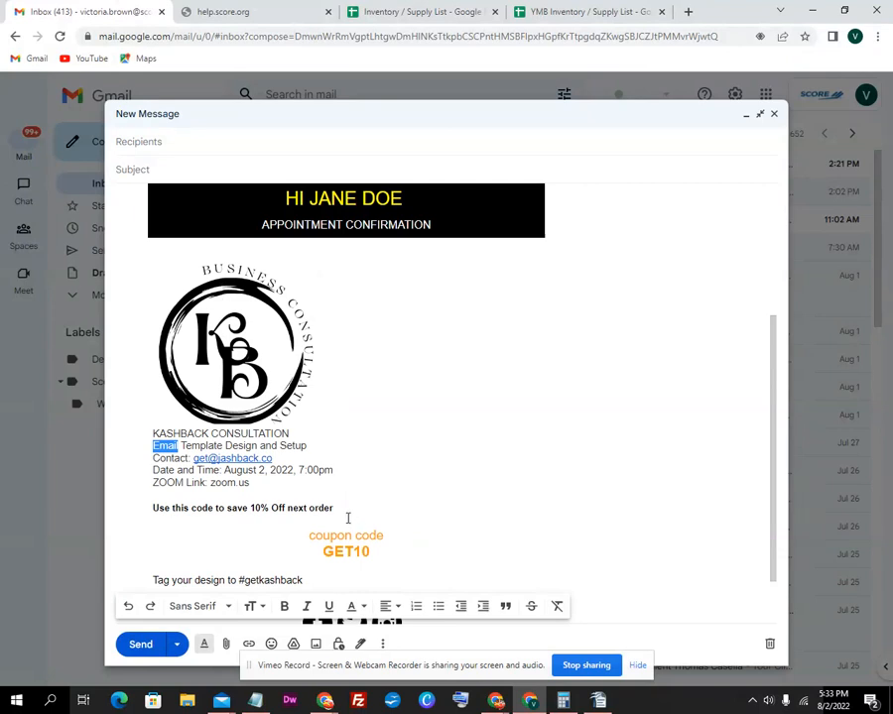
drag(338, 506, 314, 510)
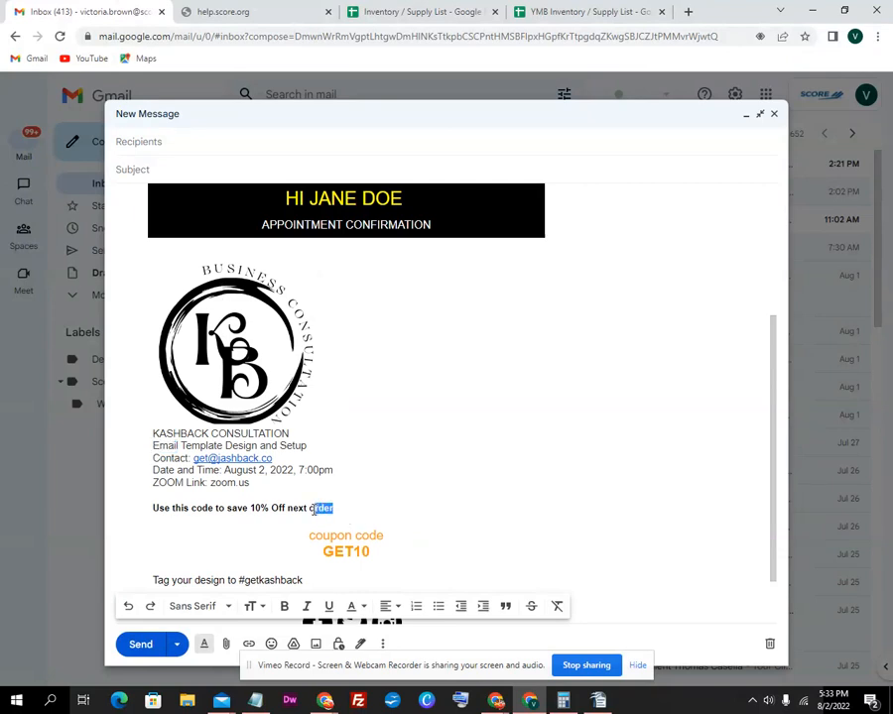
scroll(332, 402, up, 3)
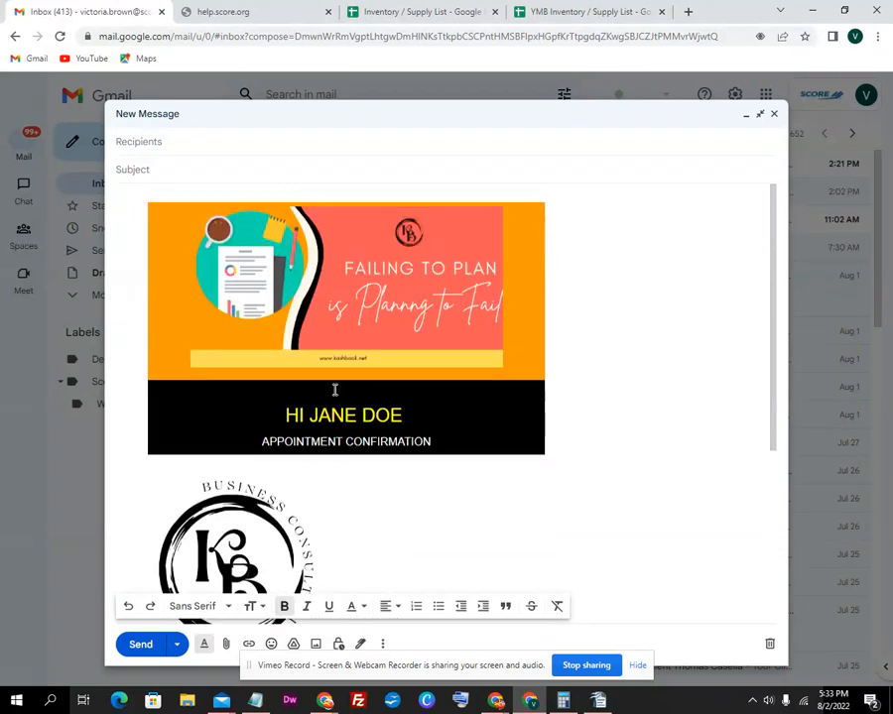
click(189, 139)
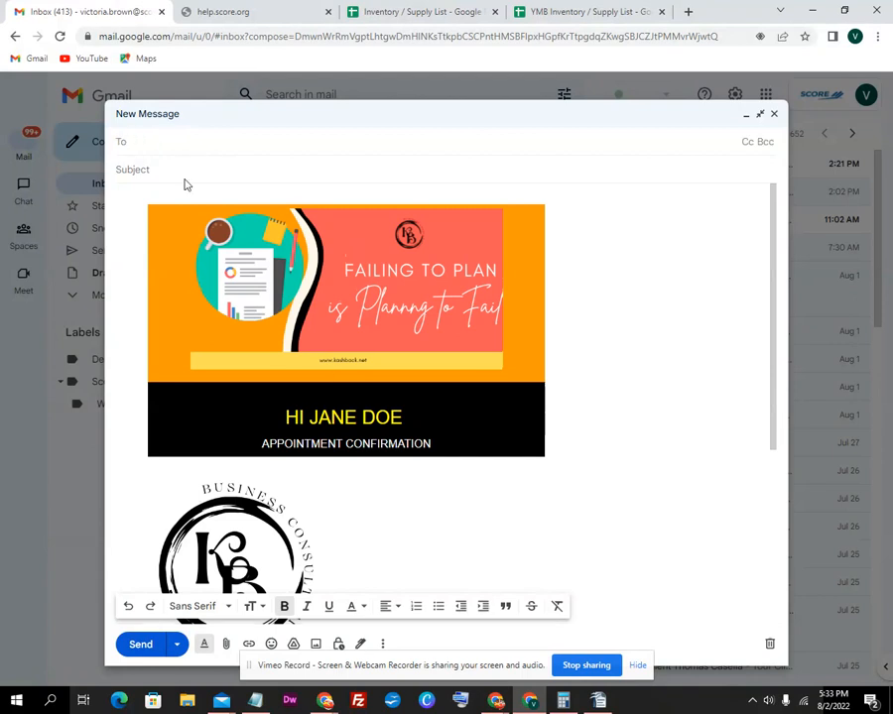
Replace the suggested subject with 'Template setup training for business marketing strategy : Layout', correcting a typo
click(184, 173)
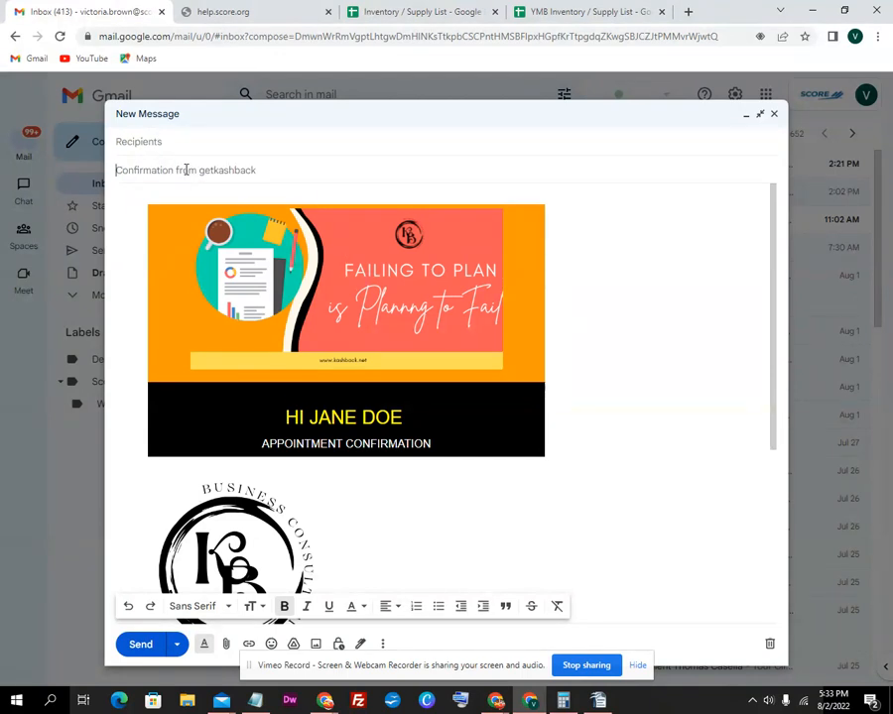
text(Template s)
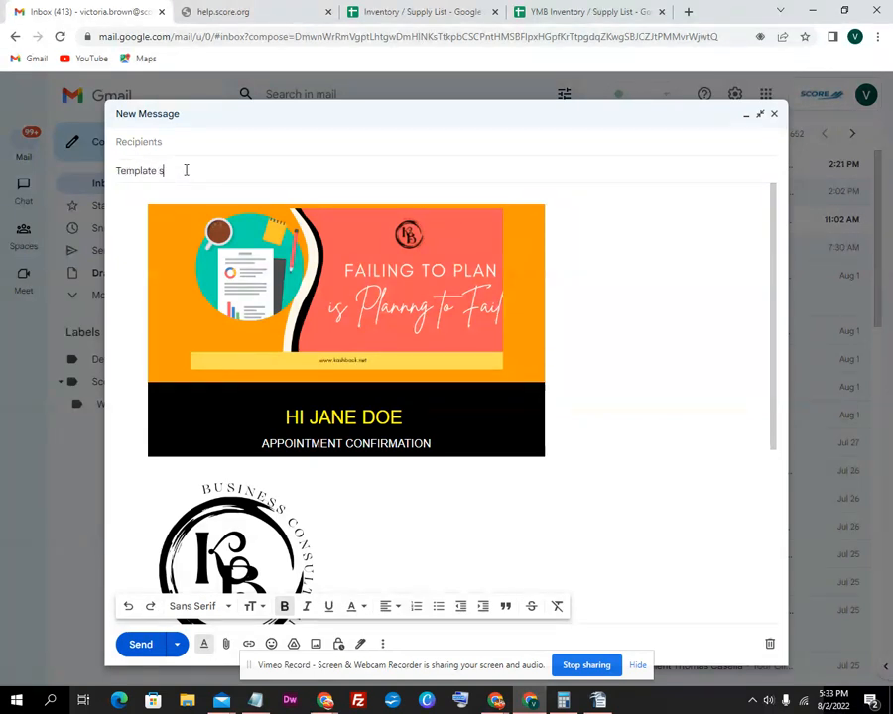
text(etup fr)
key(BackSpace)
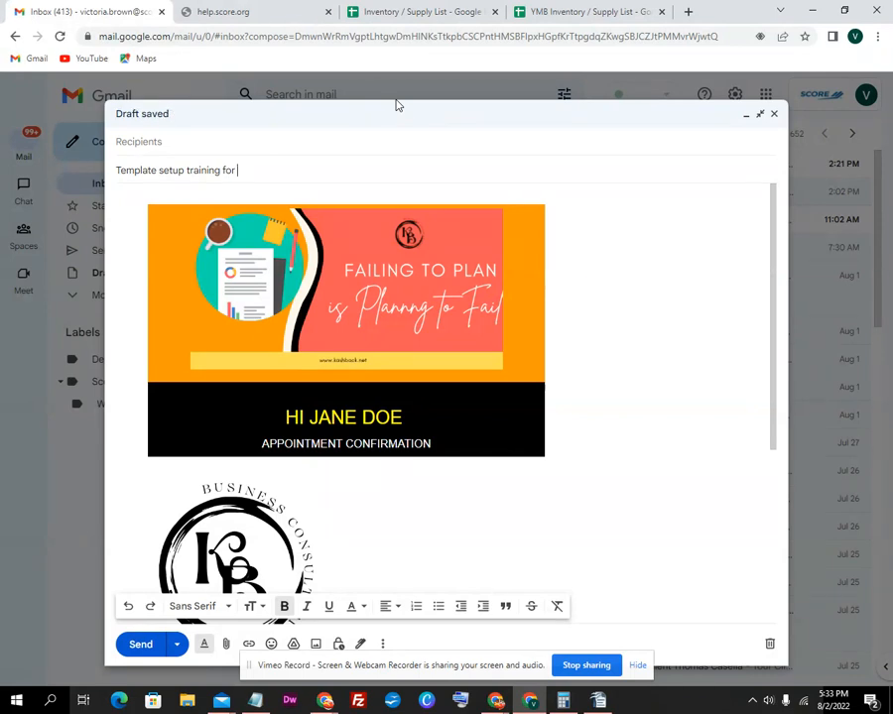
text(business marketing strategy :)
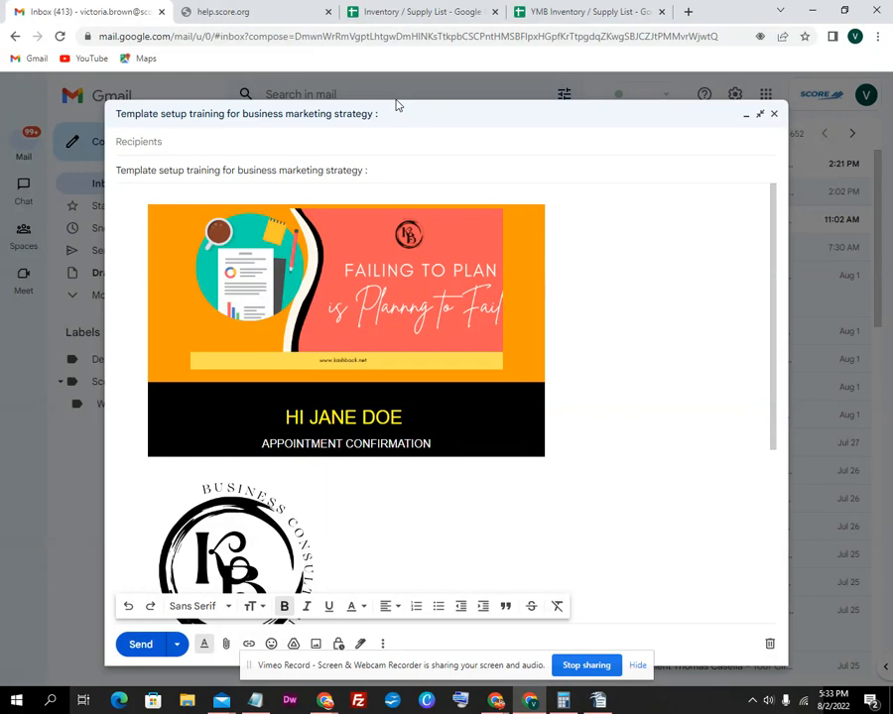
text(ayout)
Add the sender's work address and personal gmail.com address as the two recipients
click(199, 147)
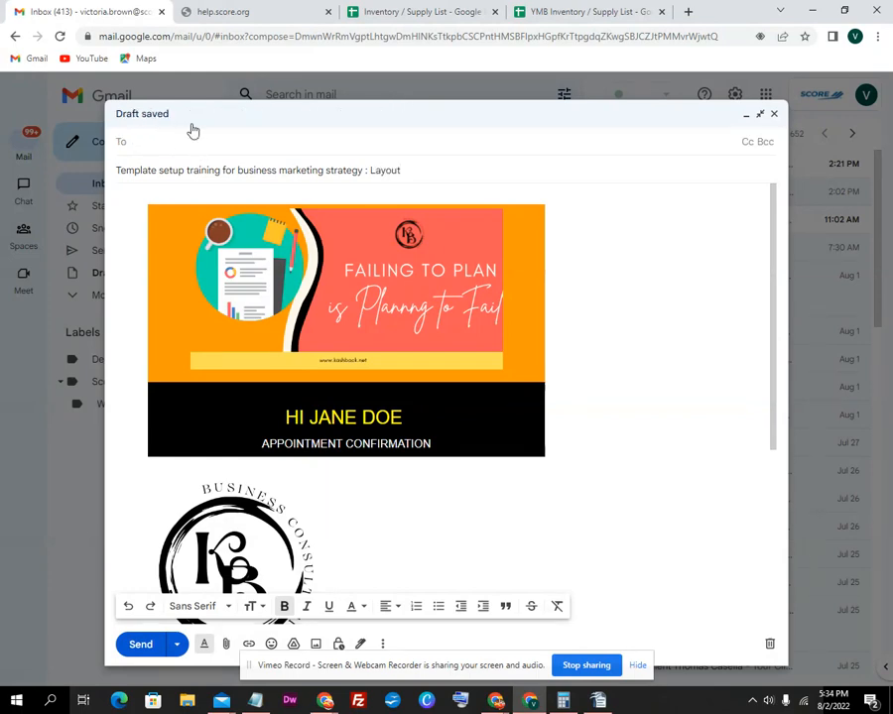
text(v)
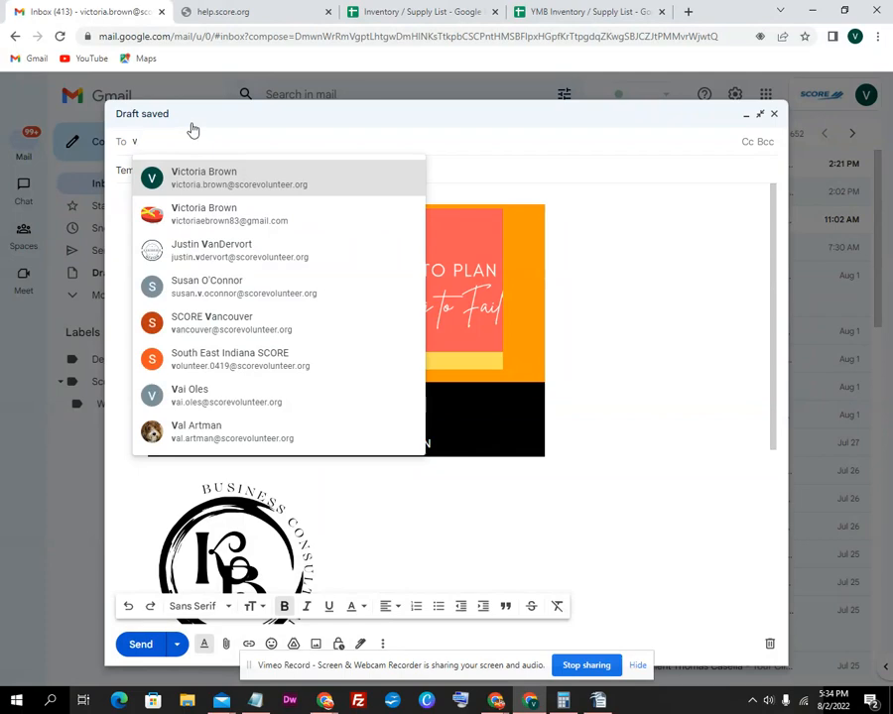
click(223, 181)
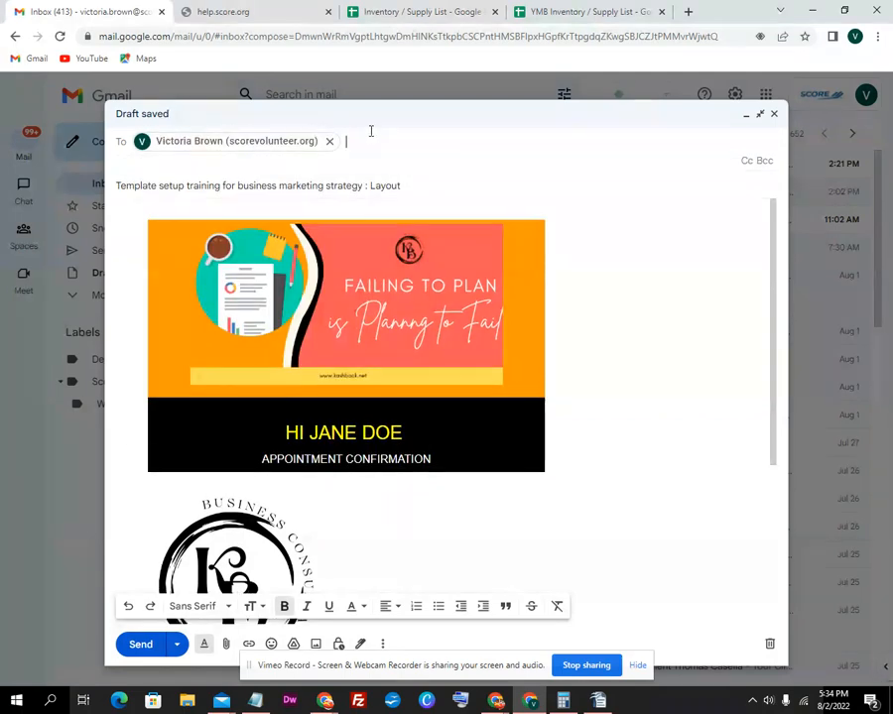
text(v)
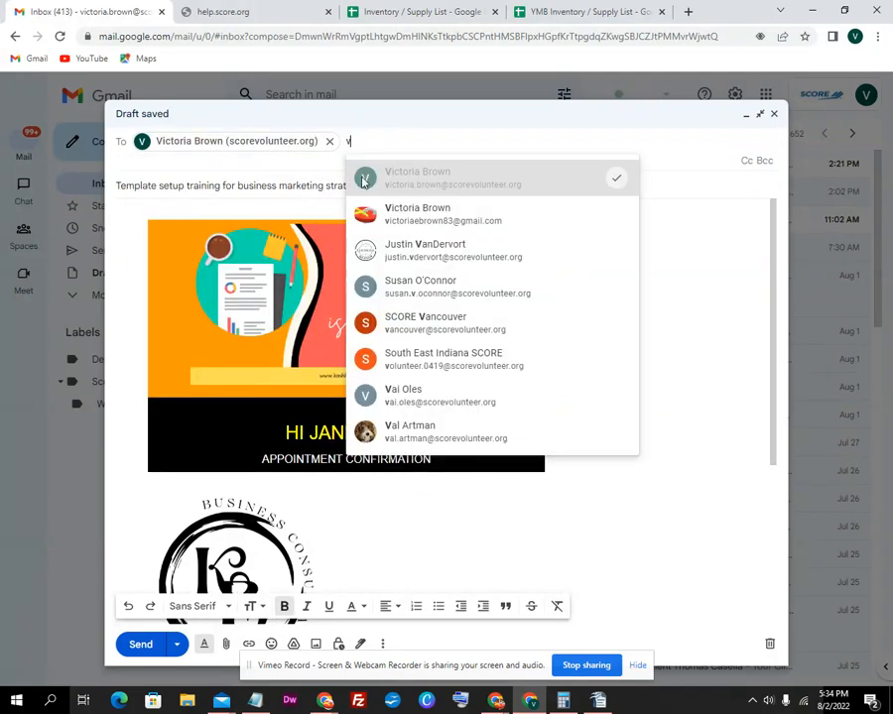
click(451, 226)
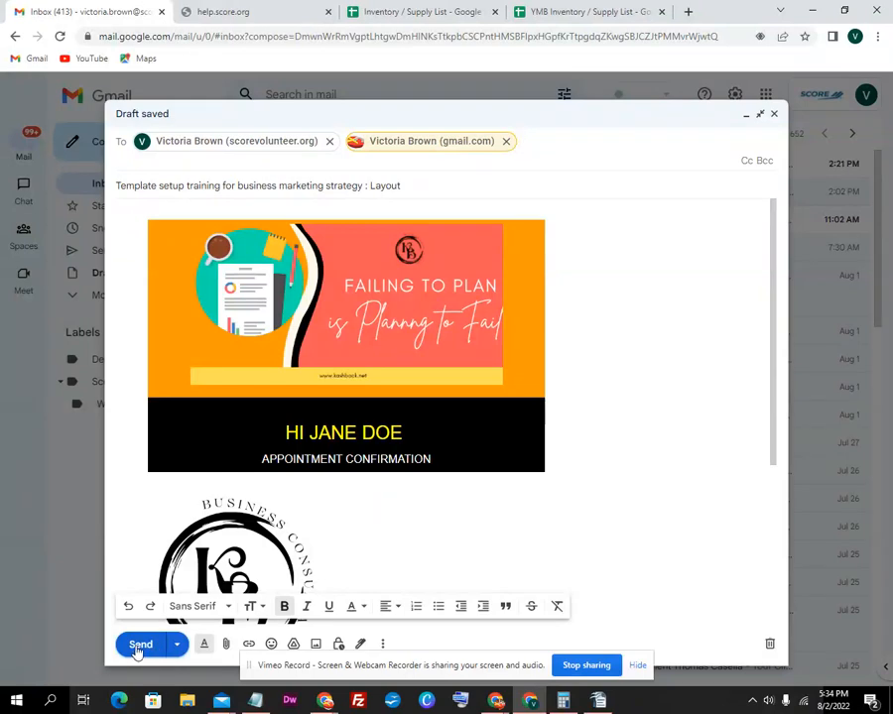
Restore the coupon line to 'Use this code to save 10% Off next order' and select the GET10 code
click(253, 542)
scroll(253, 542, down, 3)
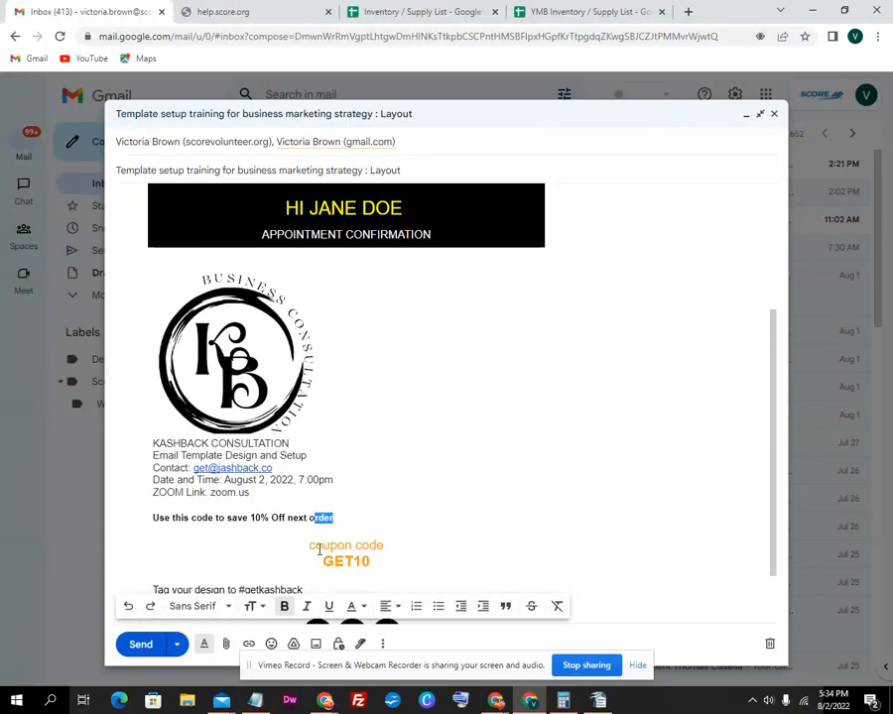
click(336, 518)
drag(335, 520, 319, 515)
click(337, 517)
text(v)
scroll(305, 512, up, 3)
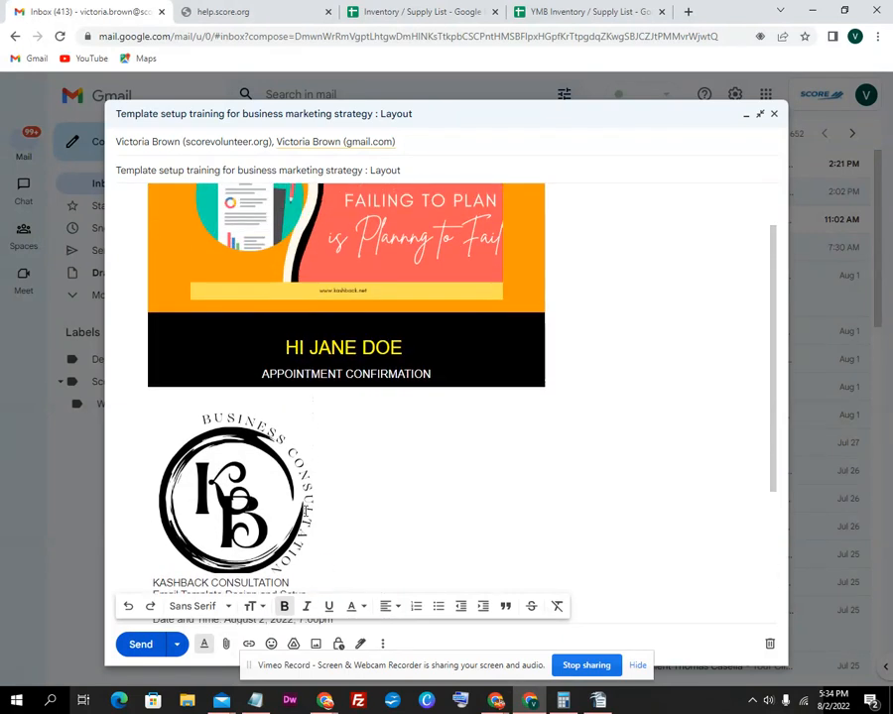
scroll(260, 463, up, 3)
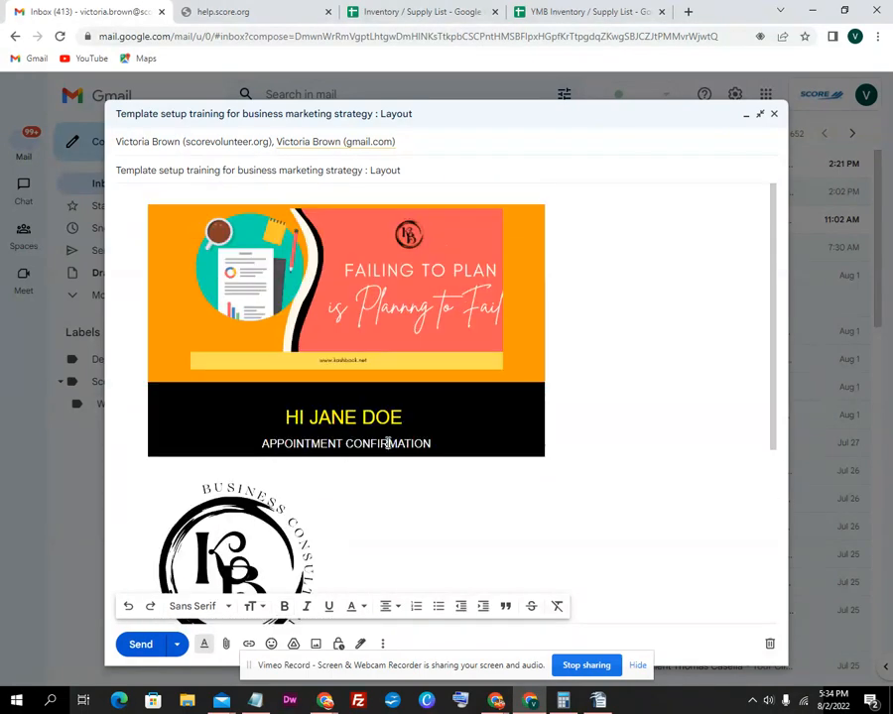
scroll(339, 468, down, 6)
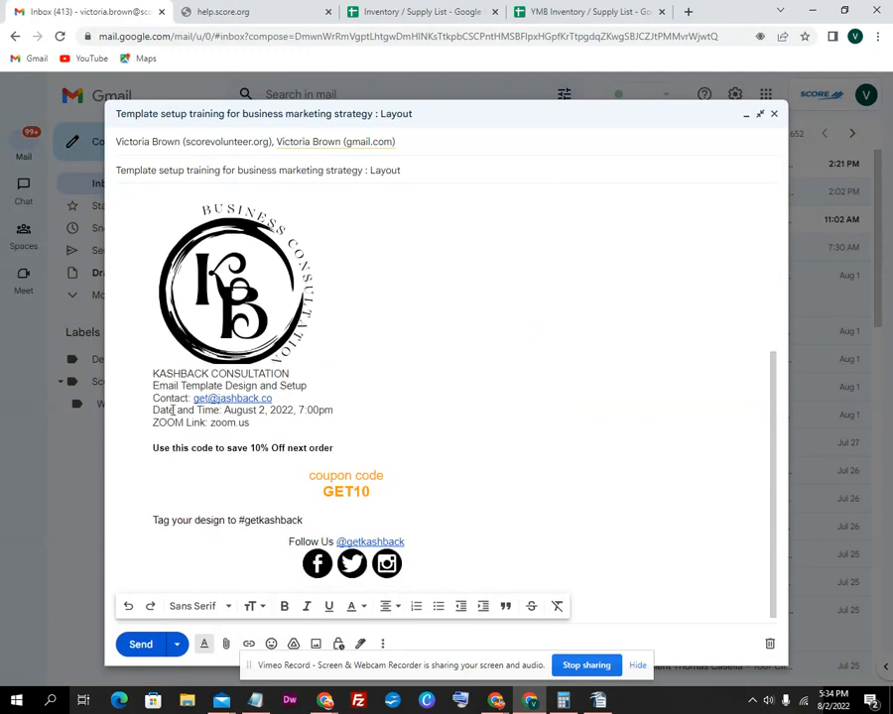
scroll(240, 466, down, 1)
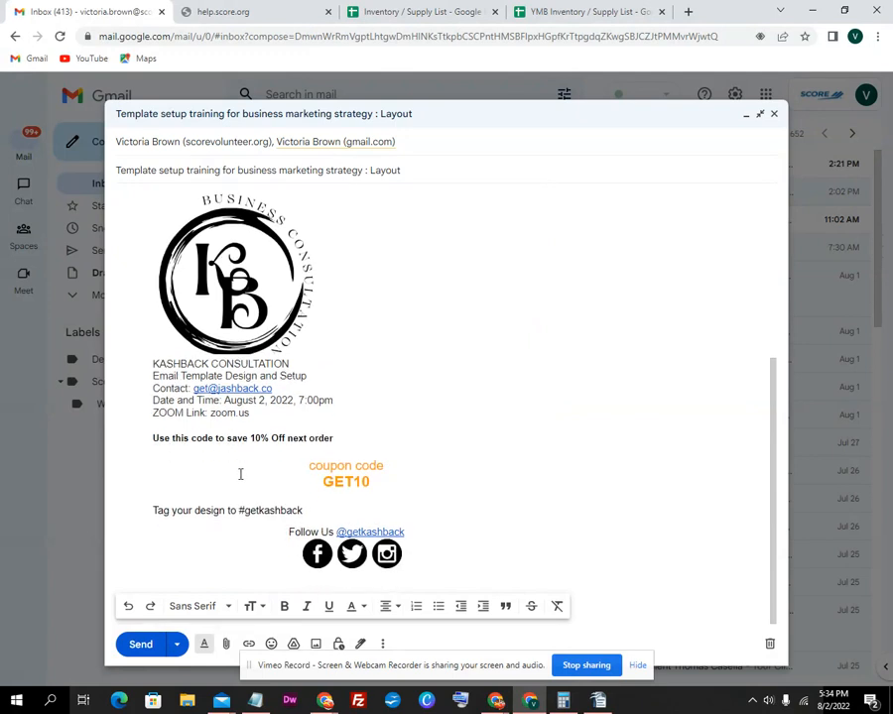
drag(375, 481, 320, 482)
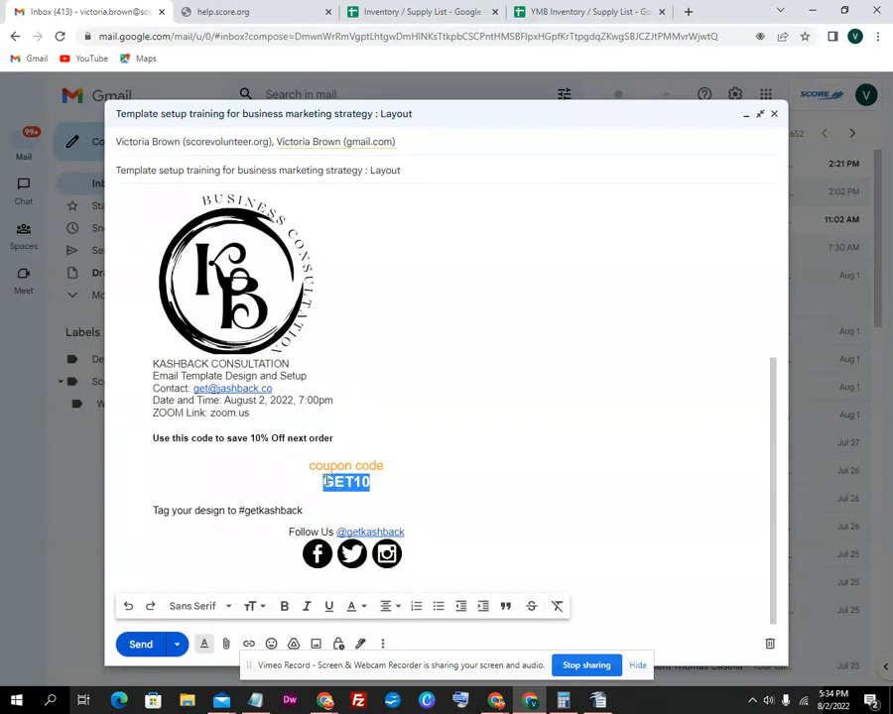
Prefix the coupon line with 'Example:', insert 'example' after 'Template' in the subject, and send
click(154, 438)
text(Example:)
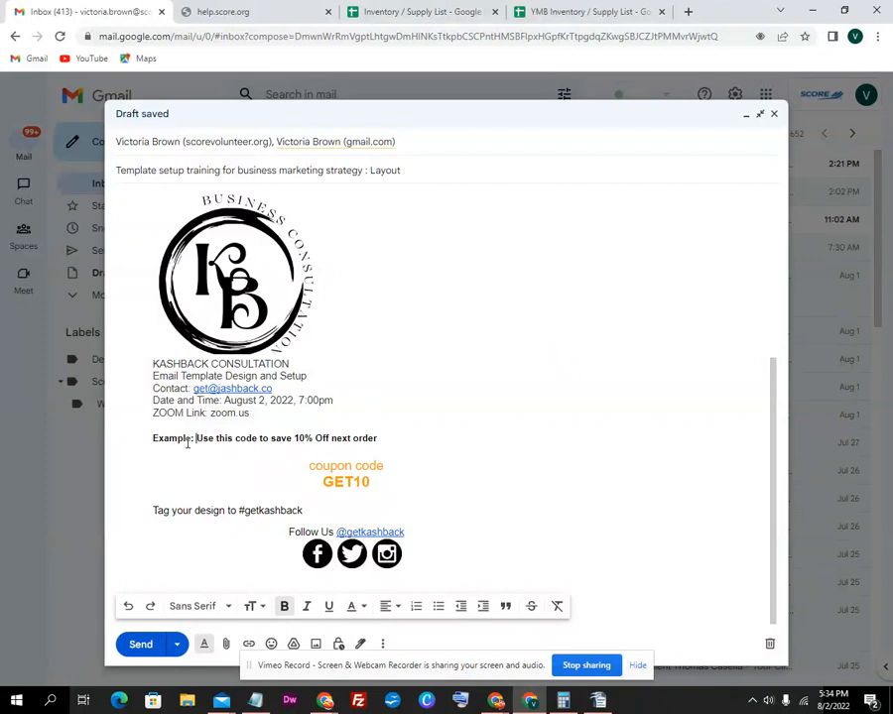
scroll(169, 320, up, 3)
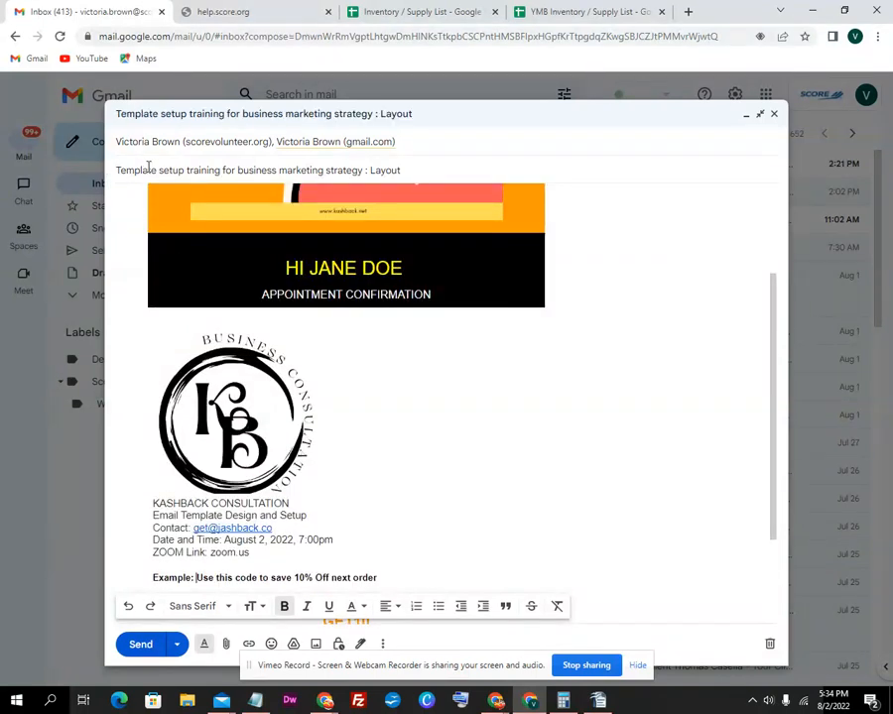
text(example)
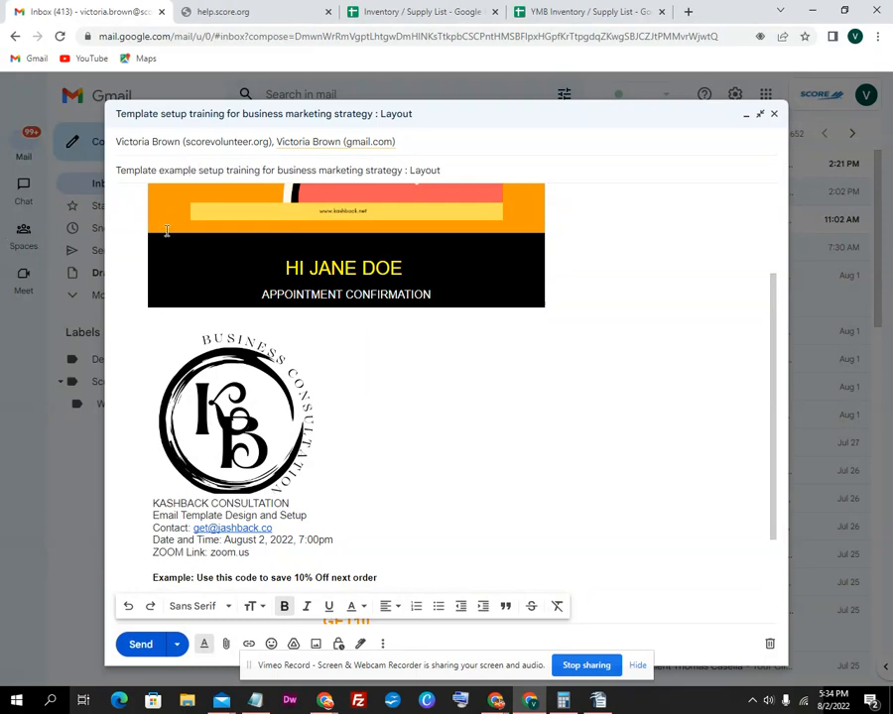
click(141, 645)
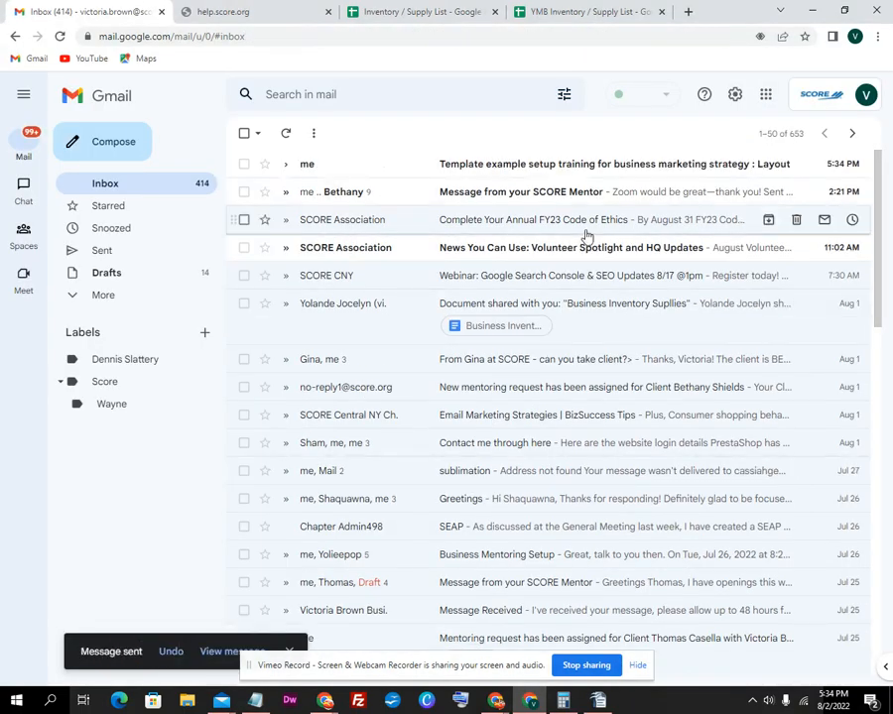
Open the received 'Template example setup training…' email and scroll through the rendered template
click(493, 174)
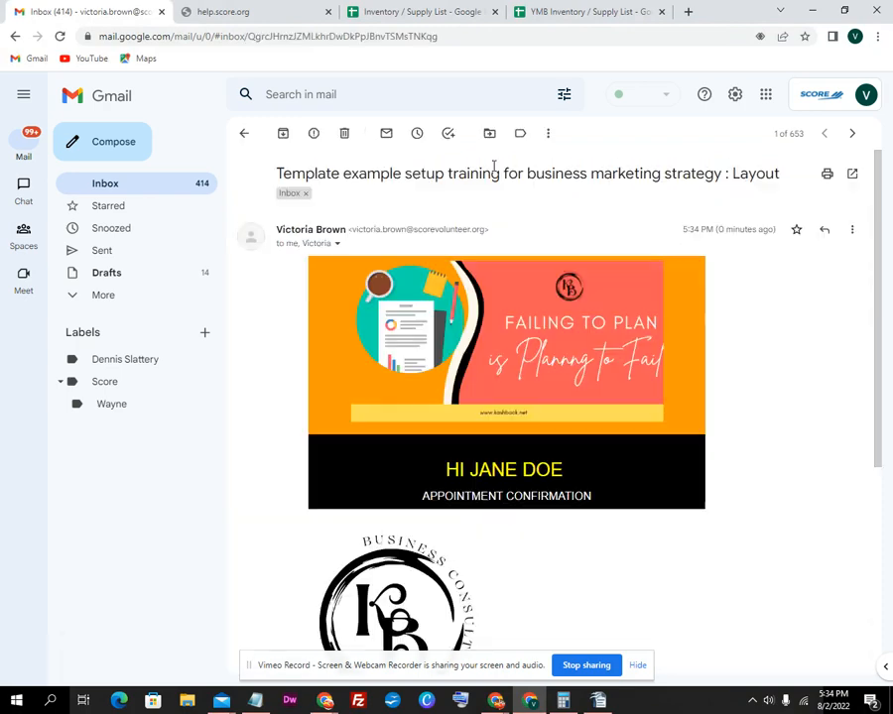
scroll(526, 397, down, 2)
scroll(528, 397, down, 3)
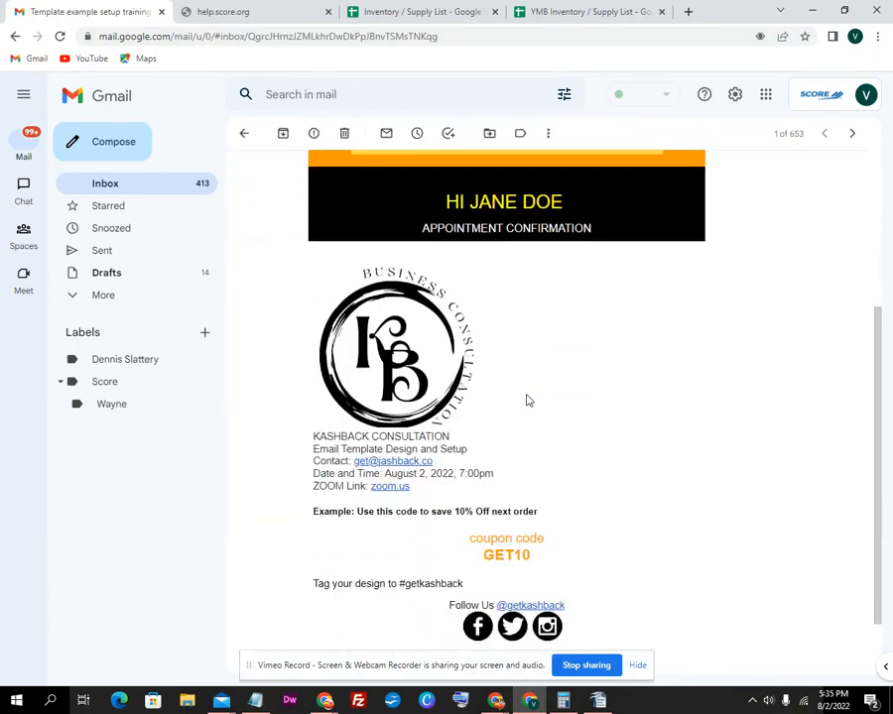
scroll(528, 401, up, 4)
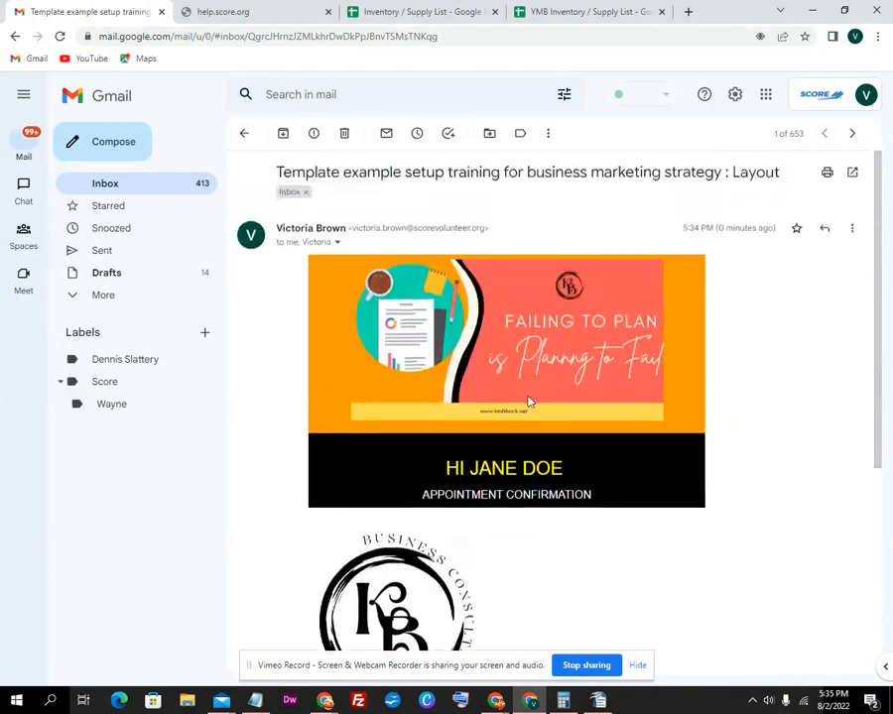
scroll(530, 407, down, 4)
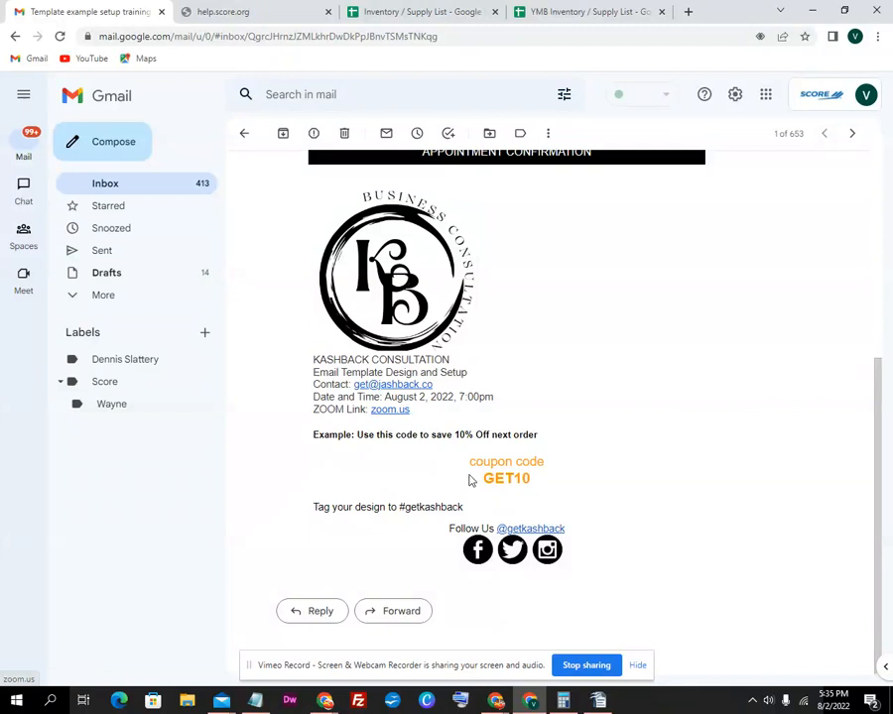
scroll(488, 461, up, 1)
scroll(493, 460, up, 4)
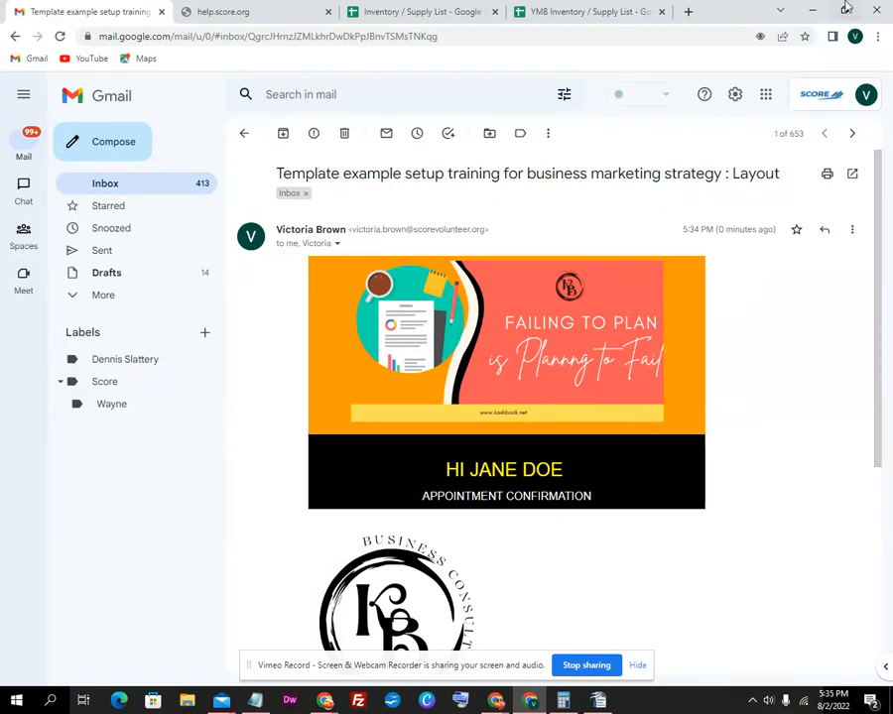
Minimize both Chrome windows and close the Windows Mail template draft, leaving Notepad visible
click(814, 10)
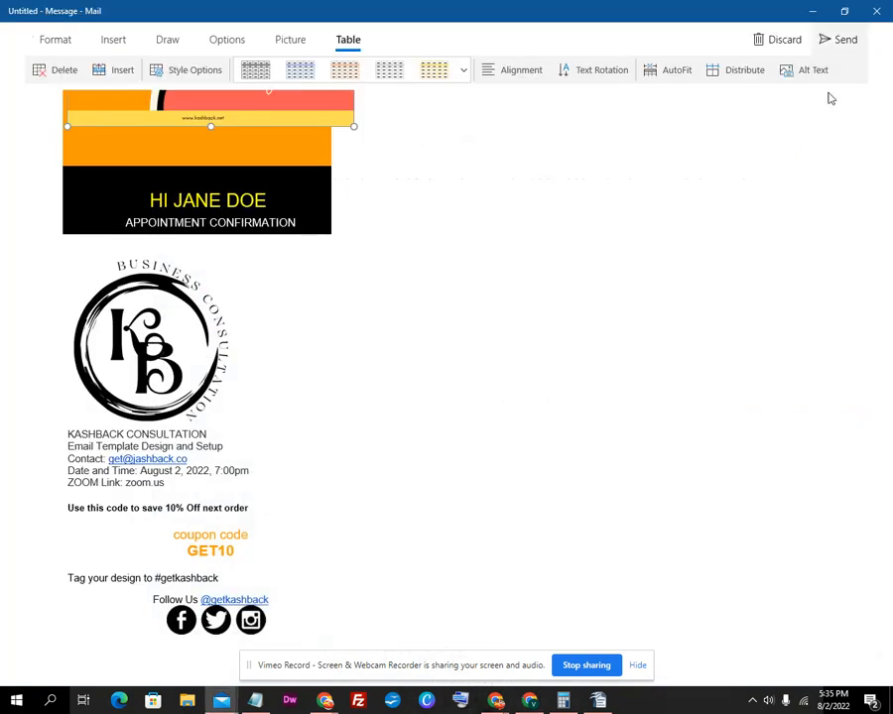
click(872, 12)
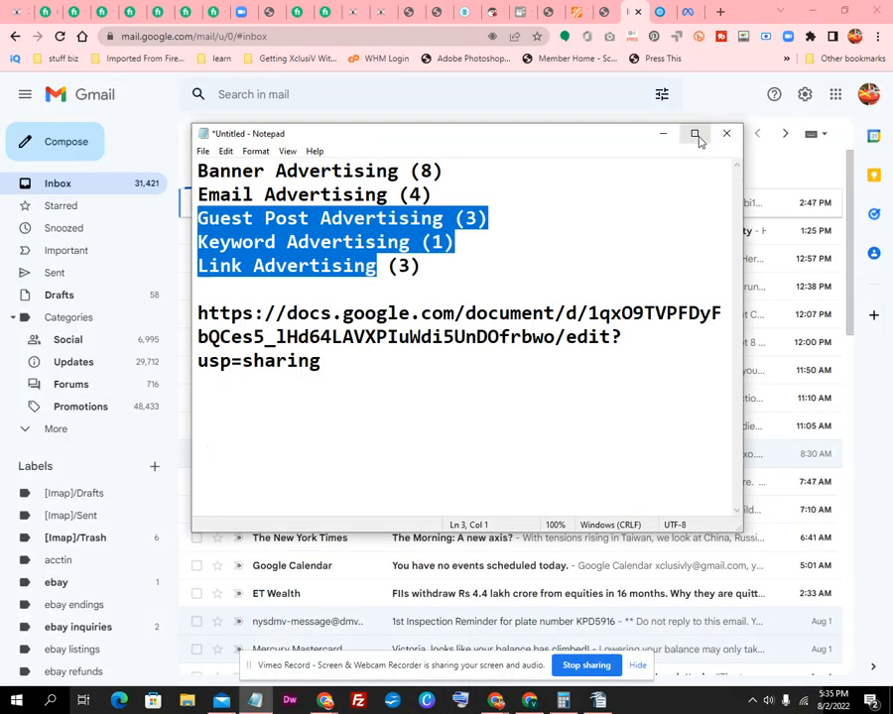
click(816, 9)
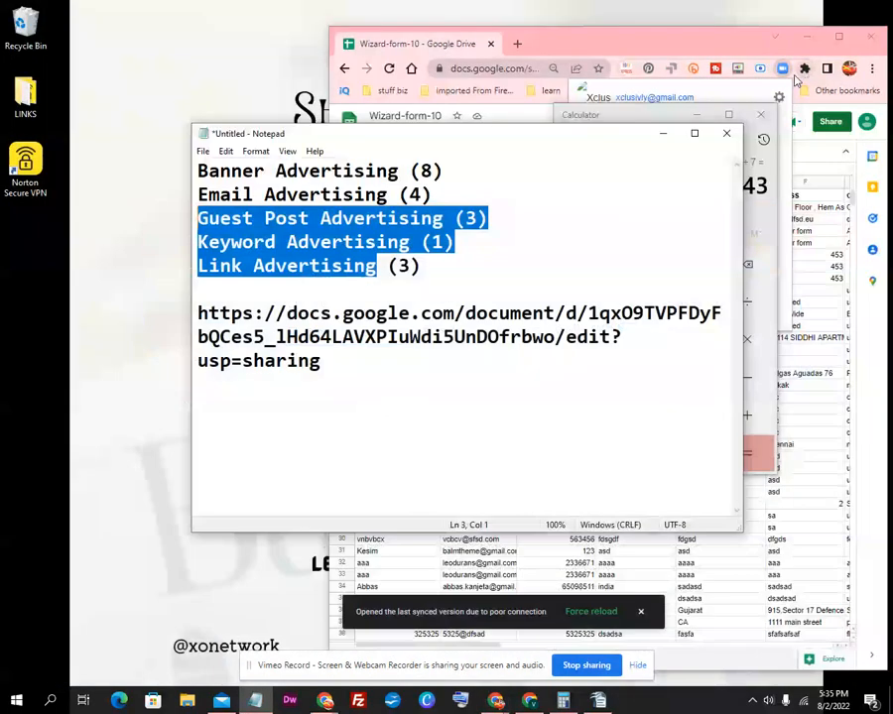